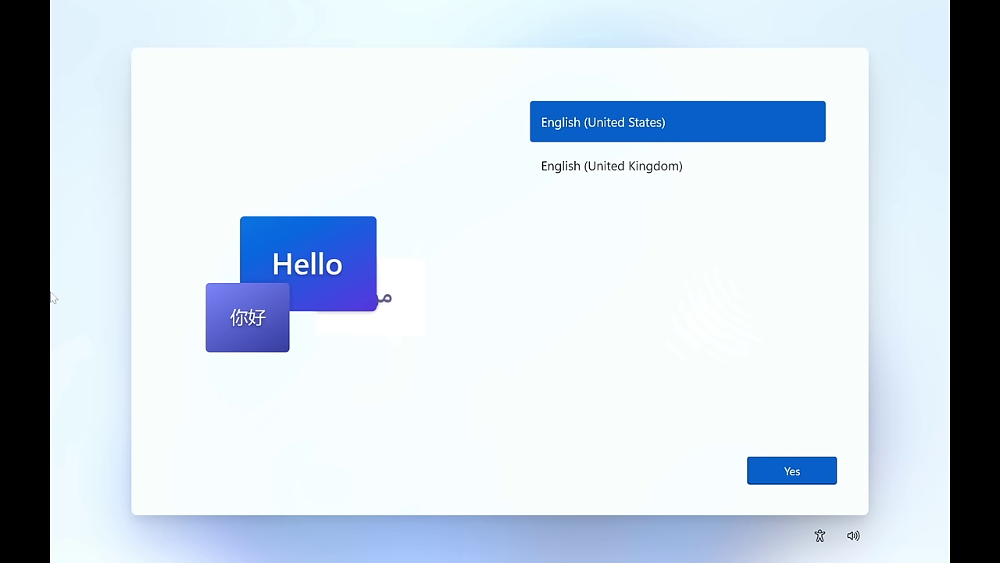
- Confirm English (United States) and the US keyboard layout, skipping a second keyboard layout
left_click(794, 473)
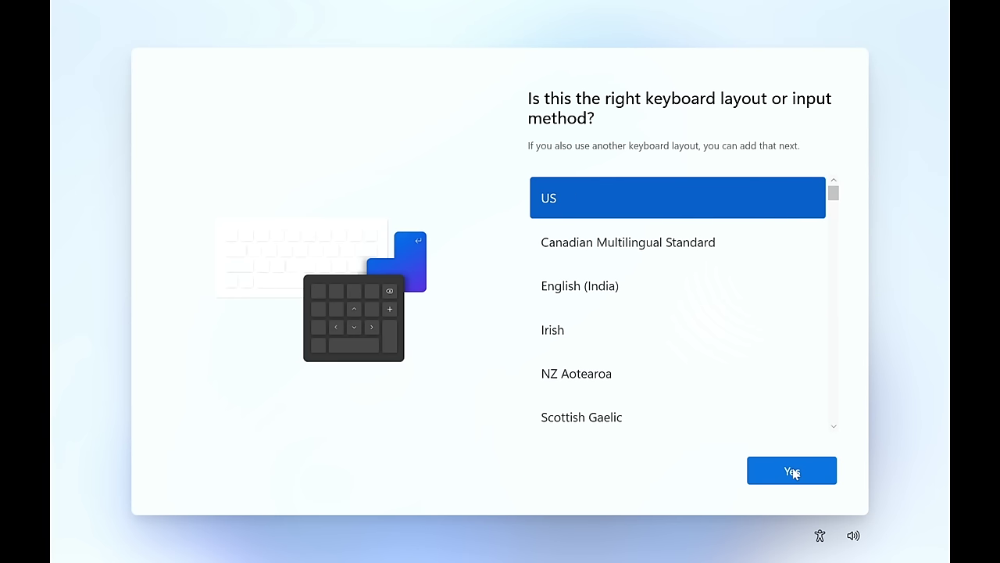
left_click(794, 473)
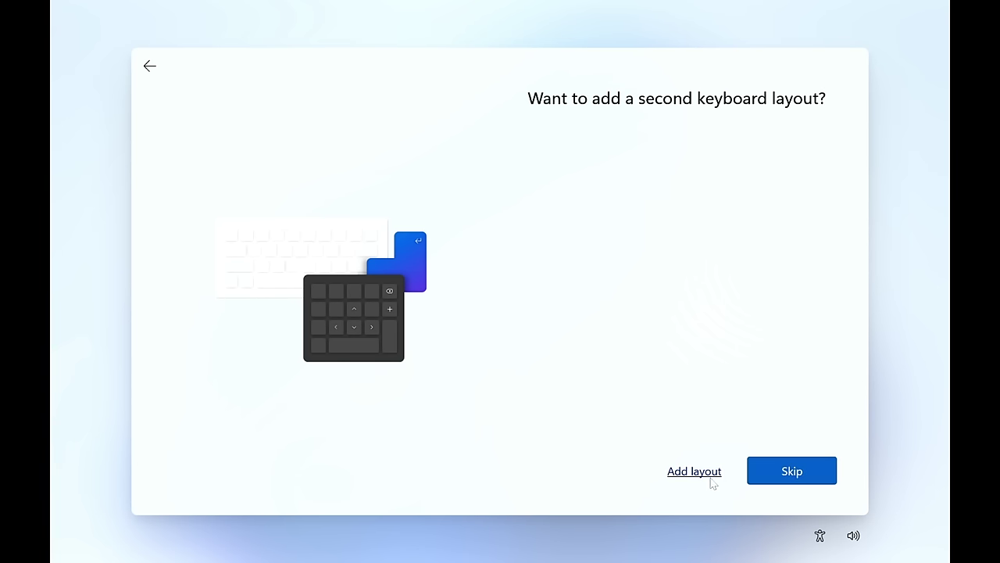
left_click(802, 472)
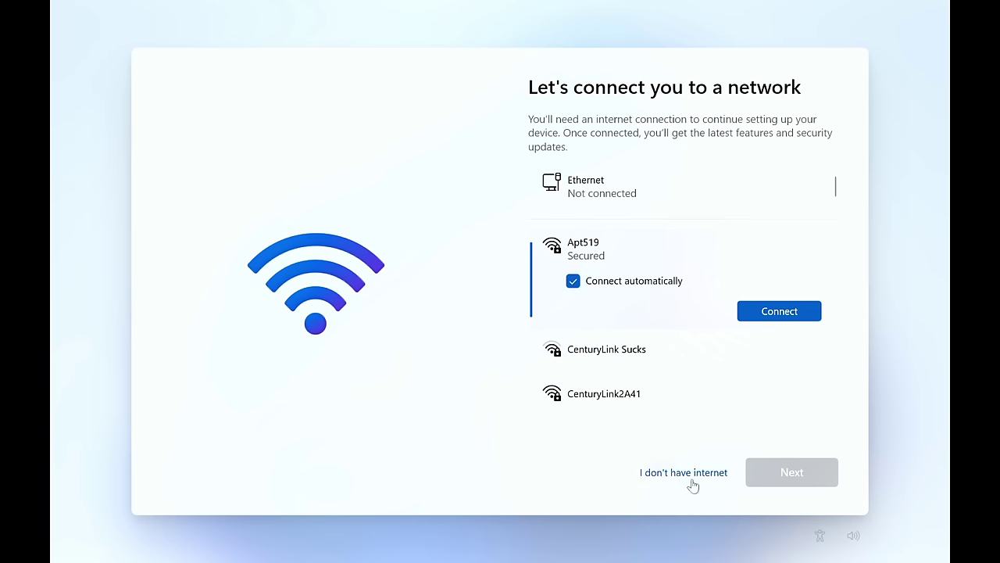
- Decline the network connection and continue with the limited setup
left_click(692, 482)
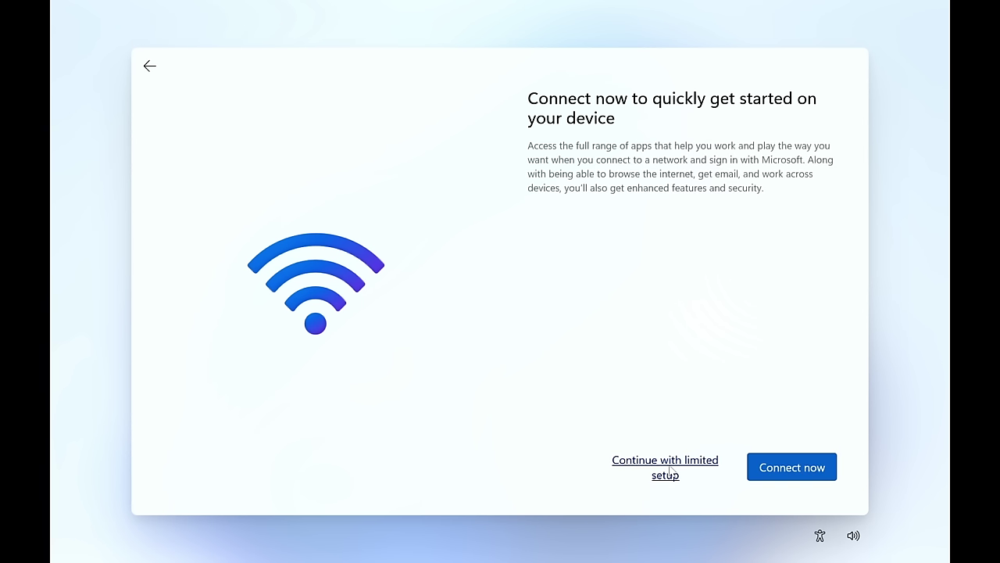
left_click(670, 471)
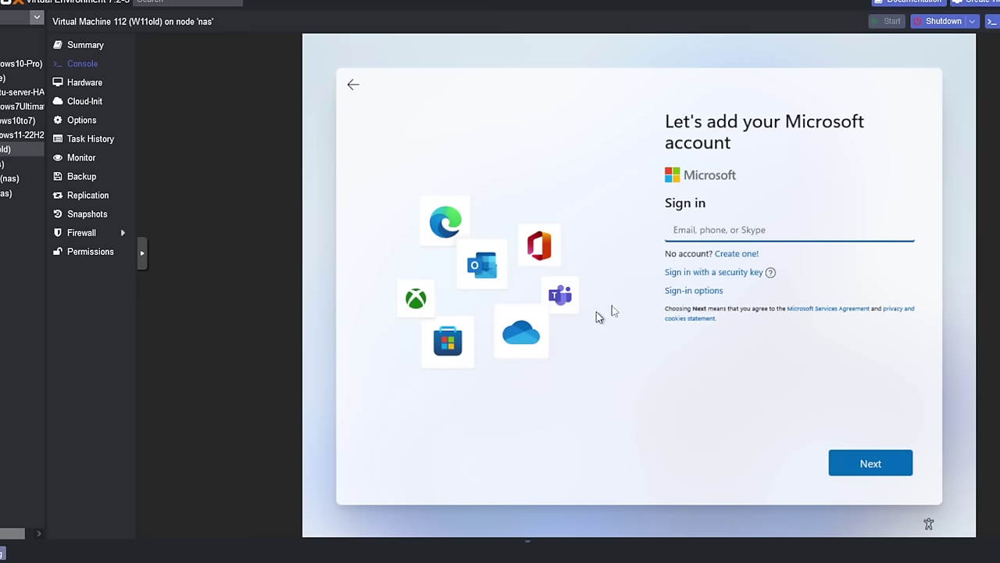
- In the Proxmox virtual machine, choose setup for personal use and open the sign-in options for the Microsoft account
left_click(352, 84)
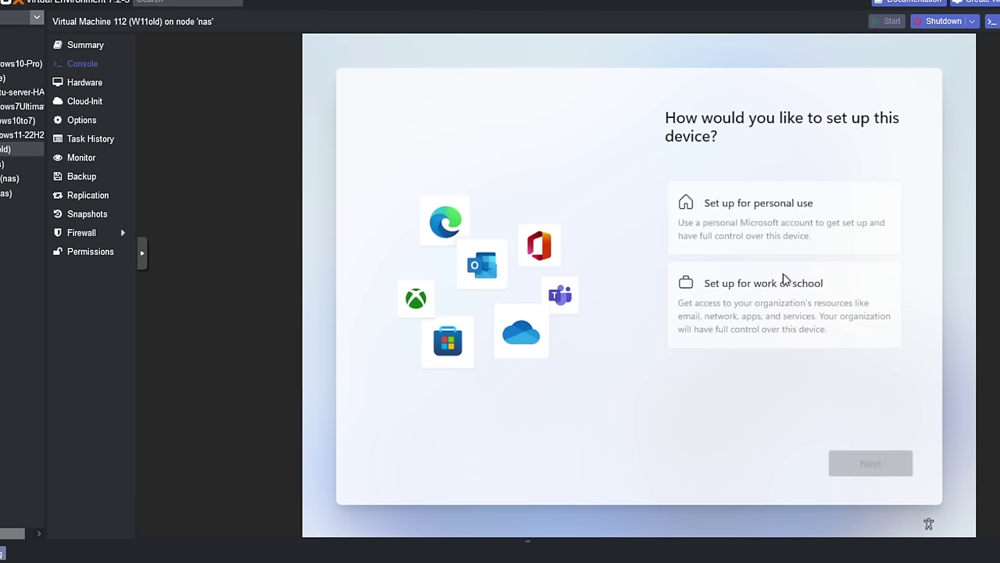
left_click(738, 228)
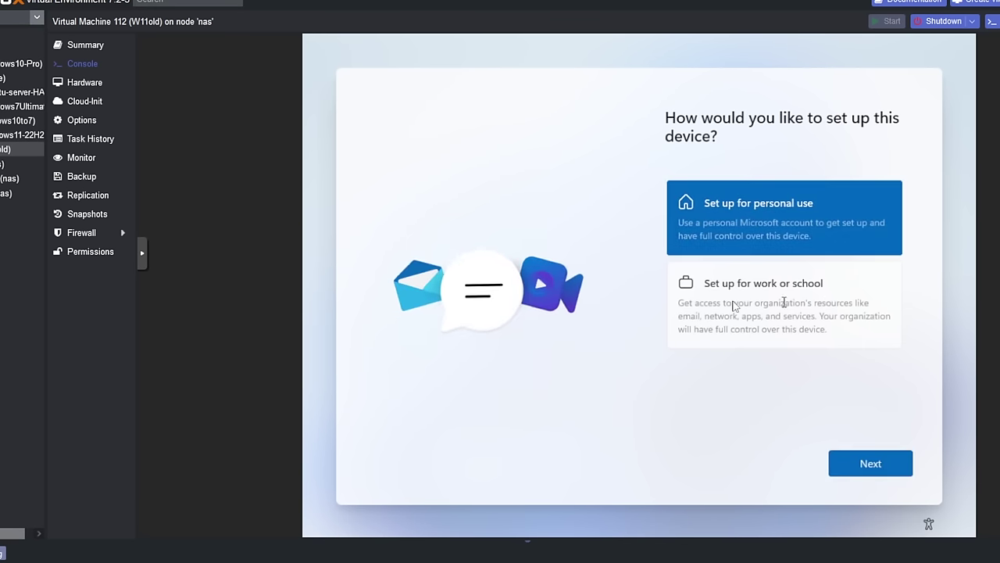
left_click(869, 463)
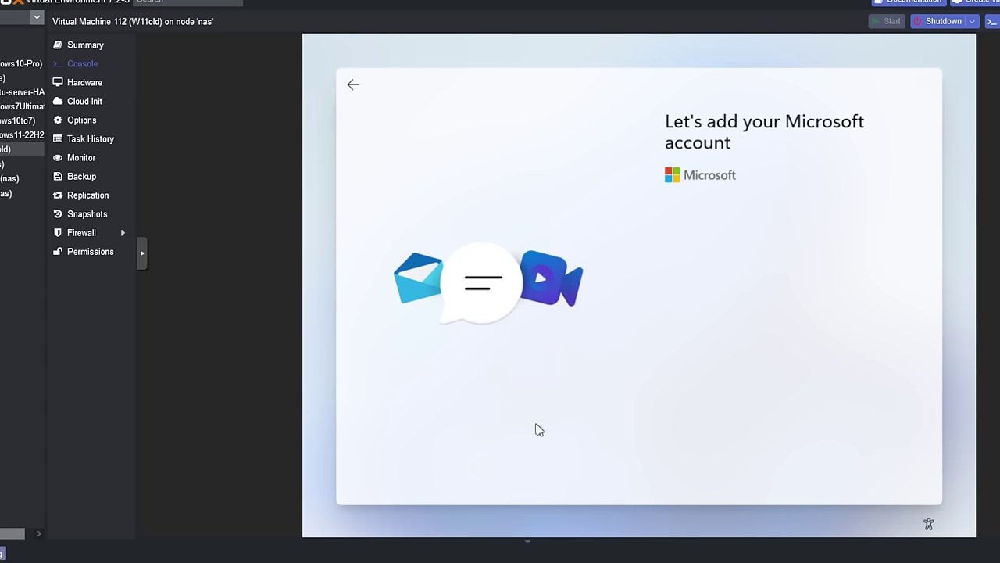
left_click(695, 290)
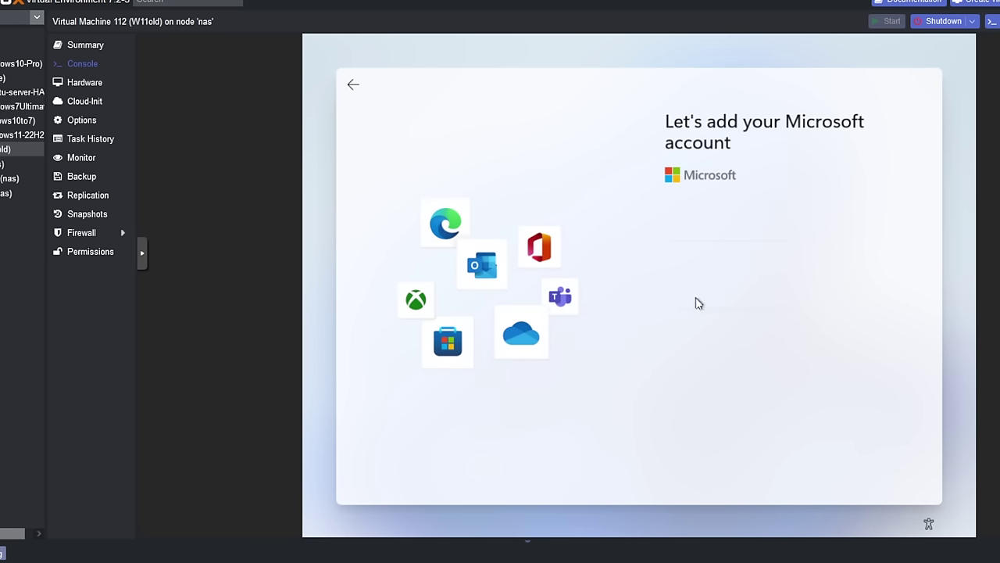
left_click(726, 305)
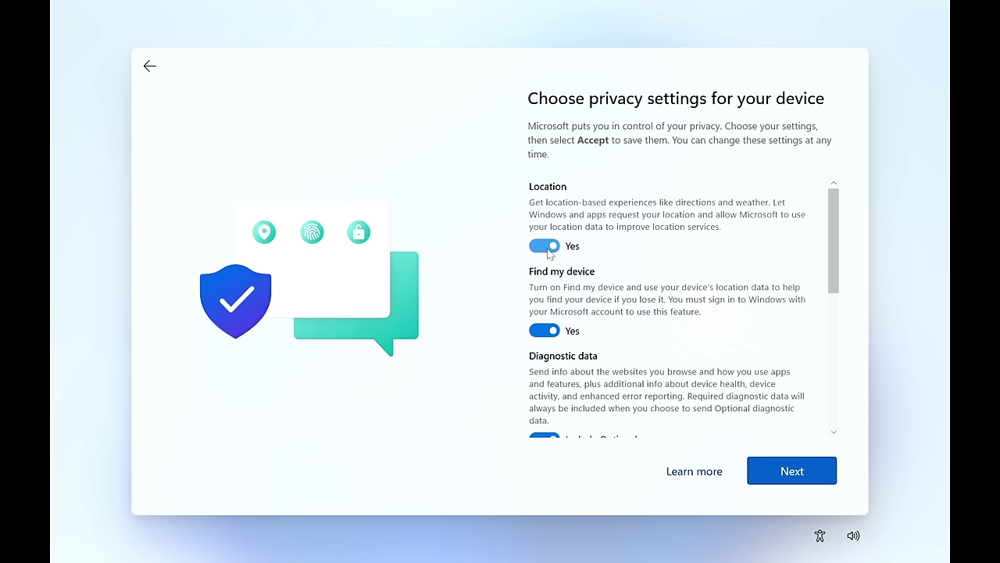
- Turn off Location, Find my device, optional diagnostic data, and Inking & typing in the privacy settings
scroll(551, 250, "down", 2)
scroll(545, 374, "down", 5)
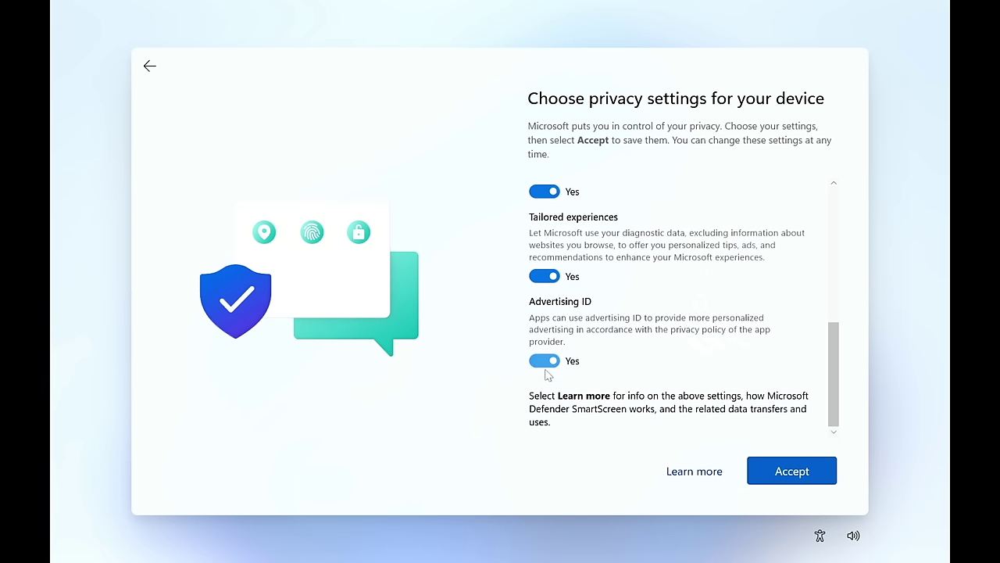
scroll(547, 359, "up", 8)
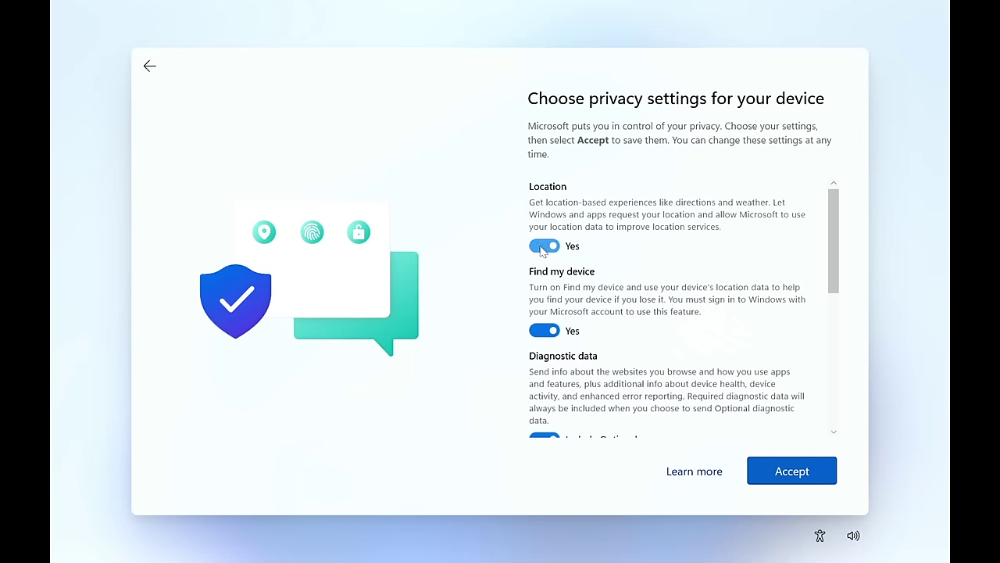
left_click(542, 247)
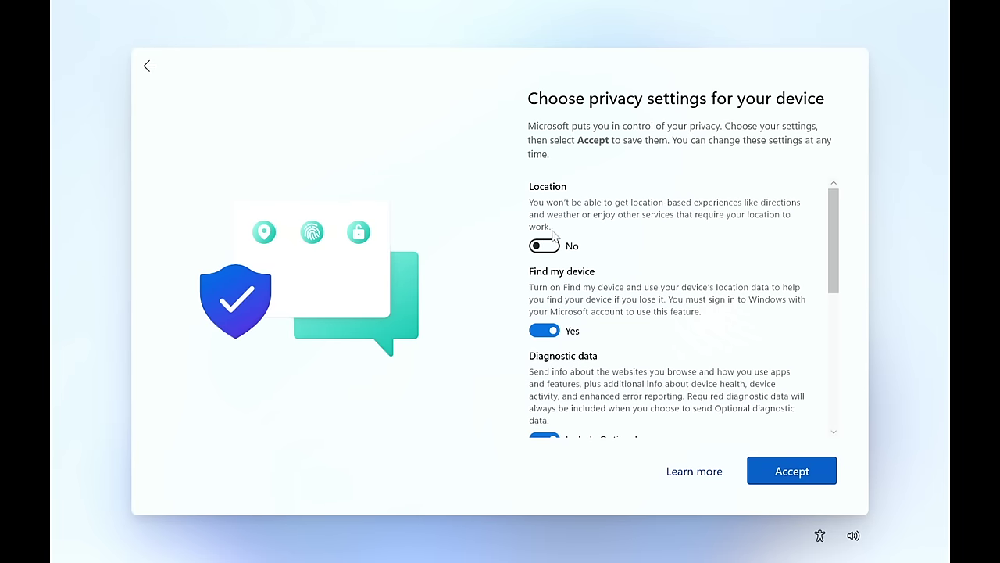
key("Tab")
key("space")
key("Tab")
key("space")
key("Tab")
key("space")
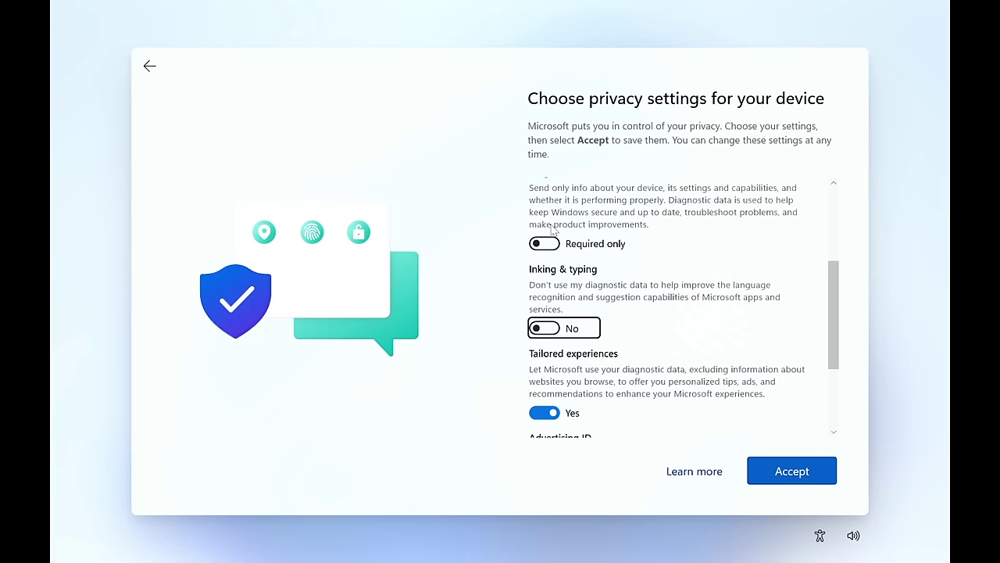
- Turn off Tailored experiences and Advertising ID, and accept the privacy settings
key("Tab")
key("space")
key("Tab")
key("space")
key("Tab")
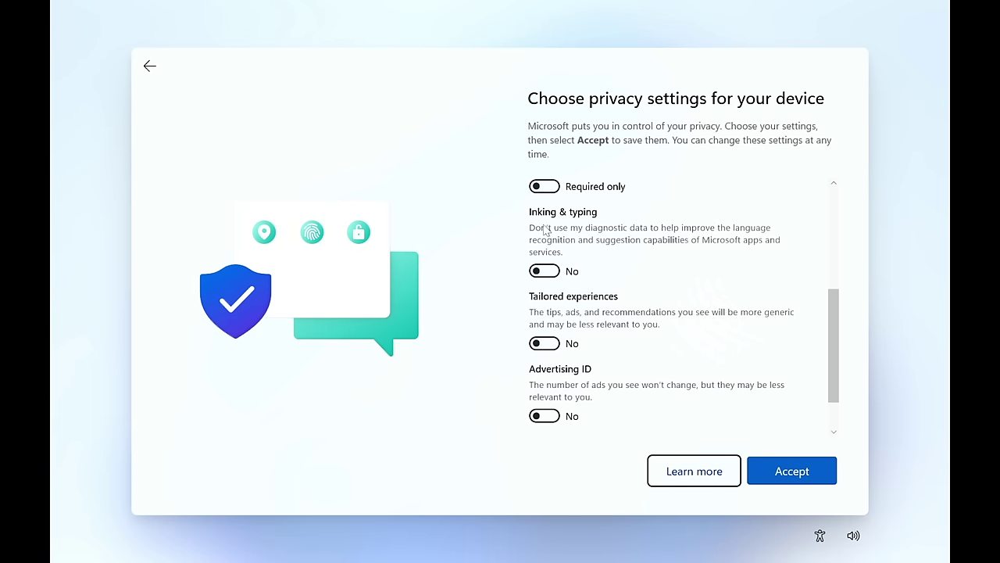
key("Tab")
key("Return")
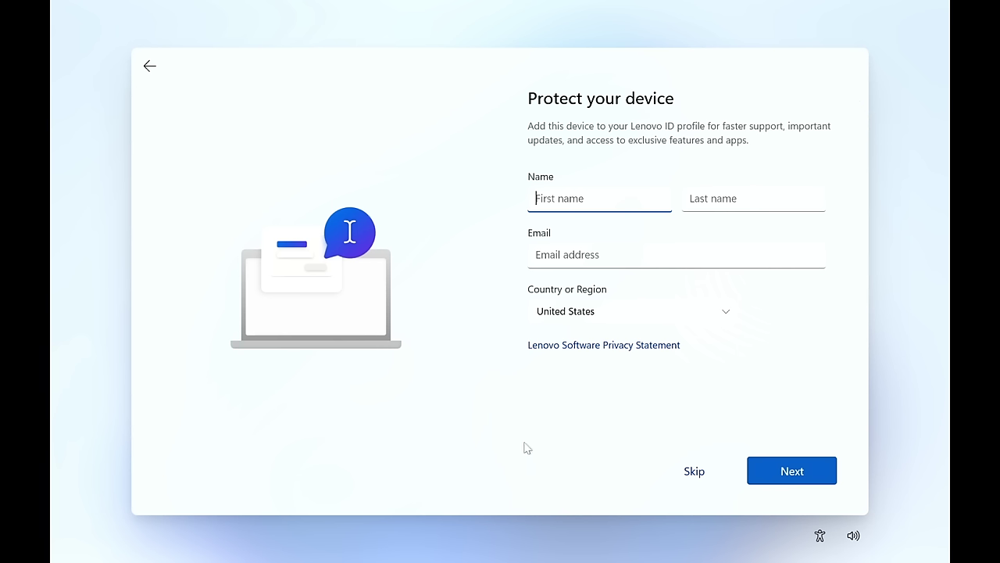
- Skip adding the device to a Lenovo ID profile
left_click(596, 247)
left_click(609, 203)
left_click(694, 472)
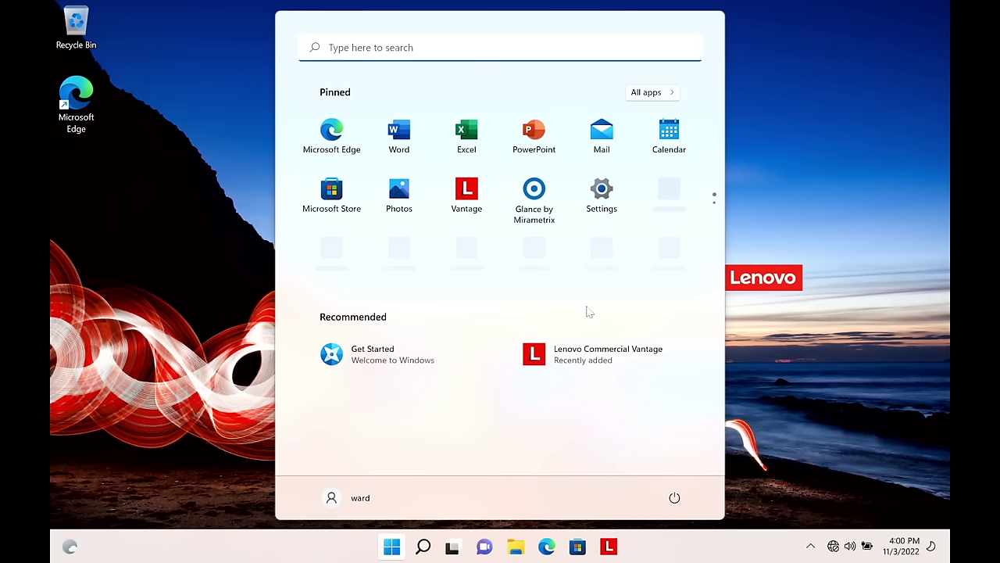
- Dismiss the Start menu and open the About page of the system settings
left_click(475, 13)
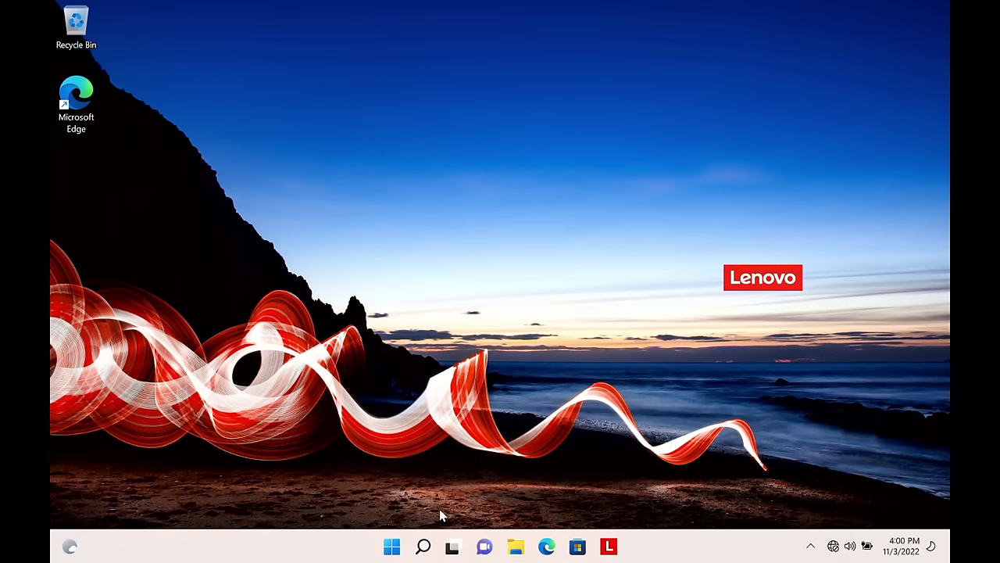
key("super")
type("abou")
key("Return")
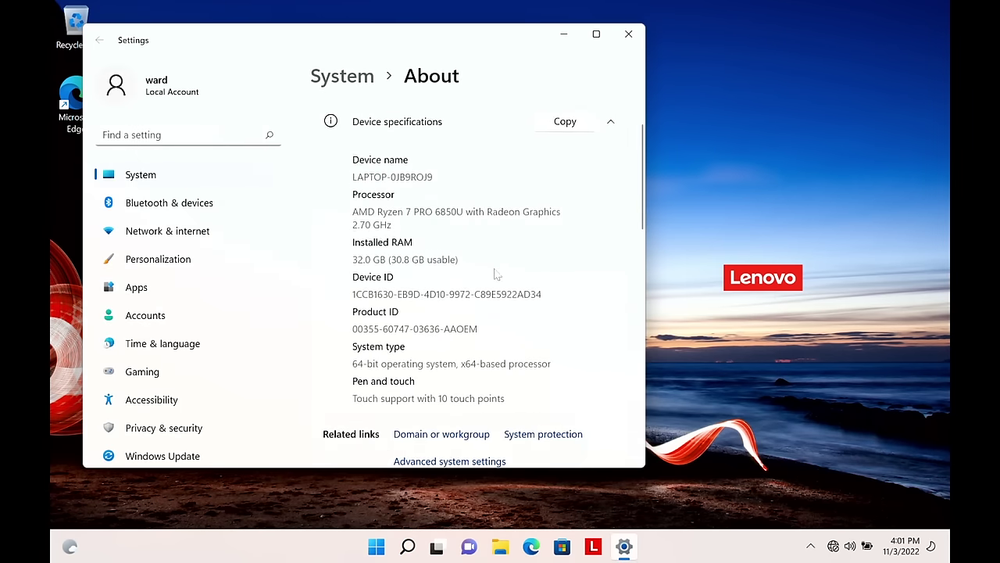
- Examine the processor and installed RAM in the device specifications, plus the Windows edition, version and build details
scroll(415, 227, "down", 1)
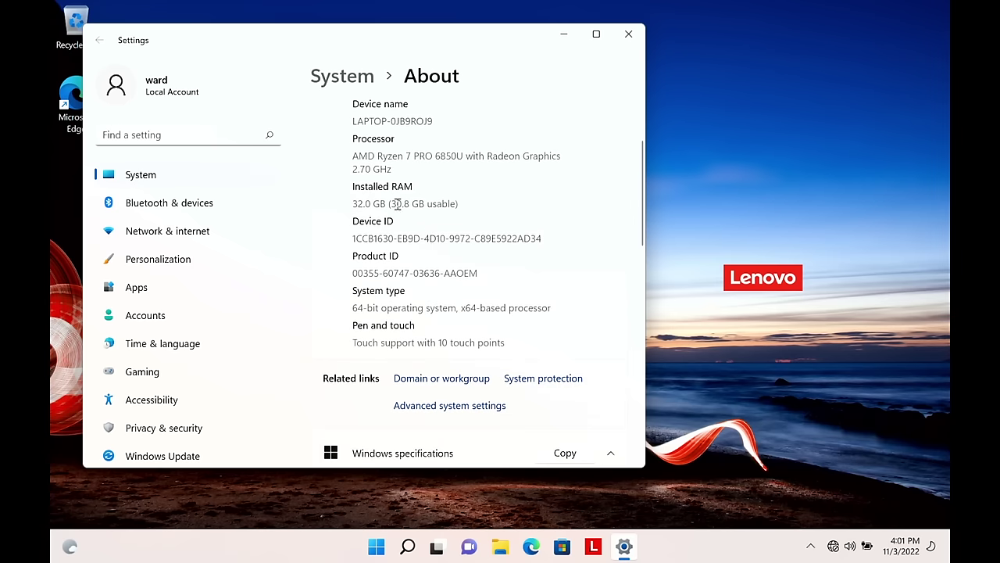
scroll(389, 237, "up", 1)
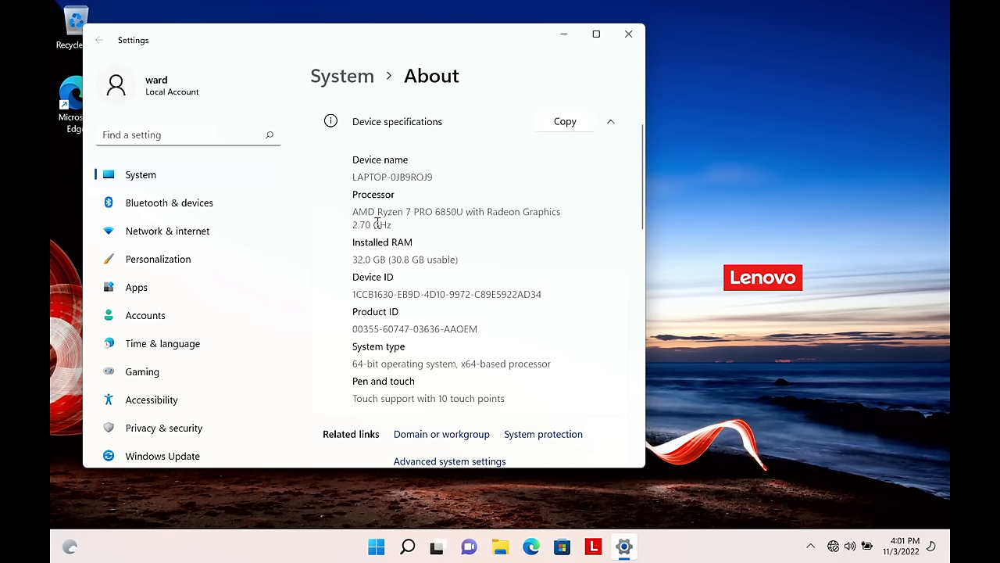
left_click_drag(378, 212, 498, 212)
left_click_drag(372, 261, 365, 261)
left_click(502, 264)
scroll(500, 269, "down", 7)
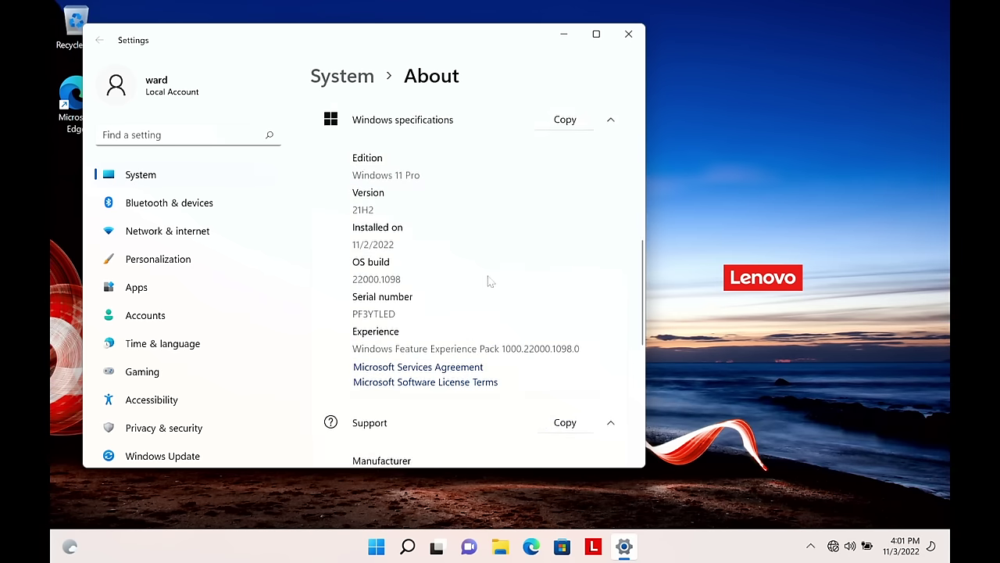
scroll(485, 283, "down", 1)
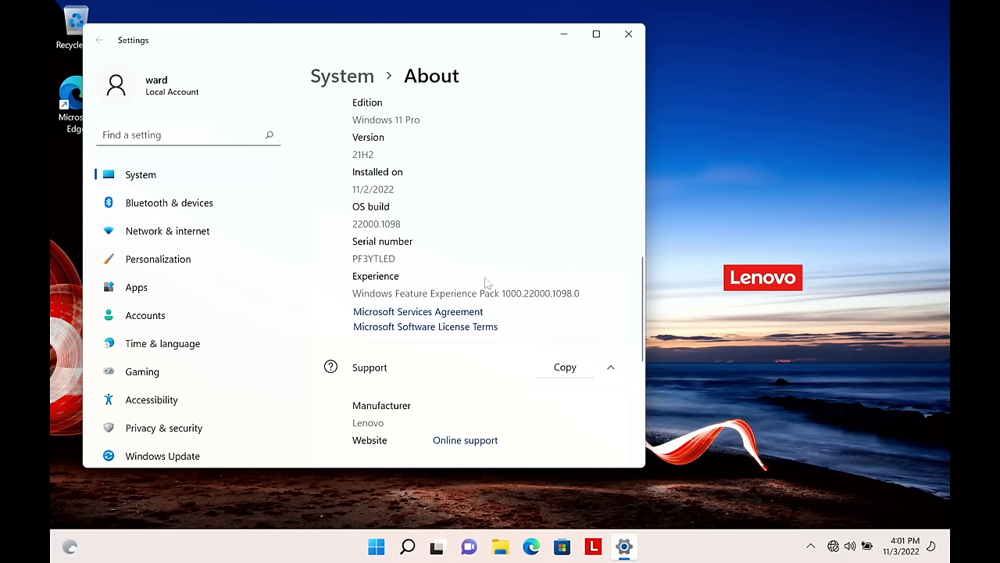
scroll(485, 281, "up", 6)
scroll(483, 279, "up", 3)
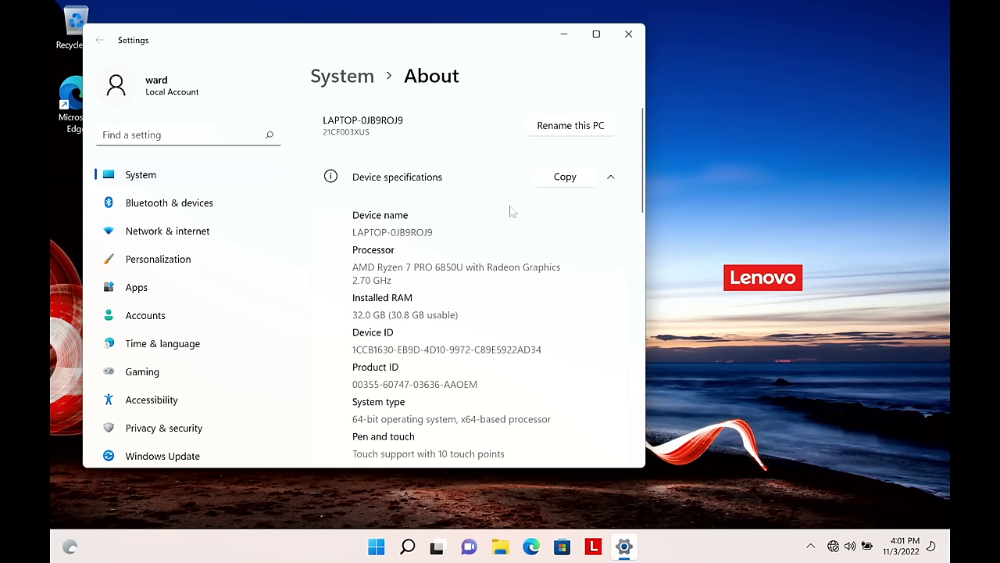
scroll(509, 212, "down", 5)
- Check the capacity of the Windows (C:) drive under This PC in File Explorer, and close the window
key("super+e")
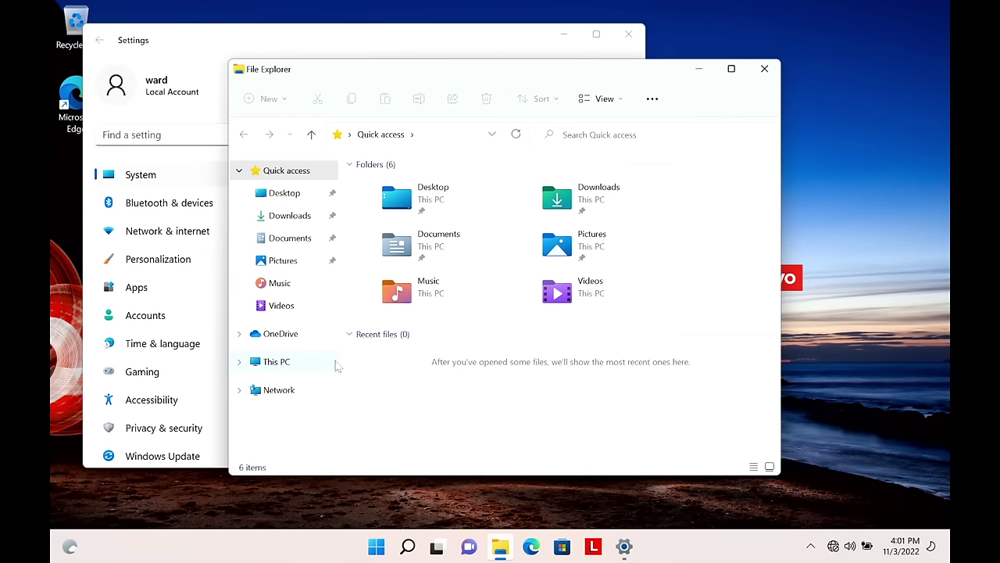
left_click(280, 363)
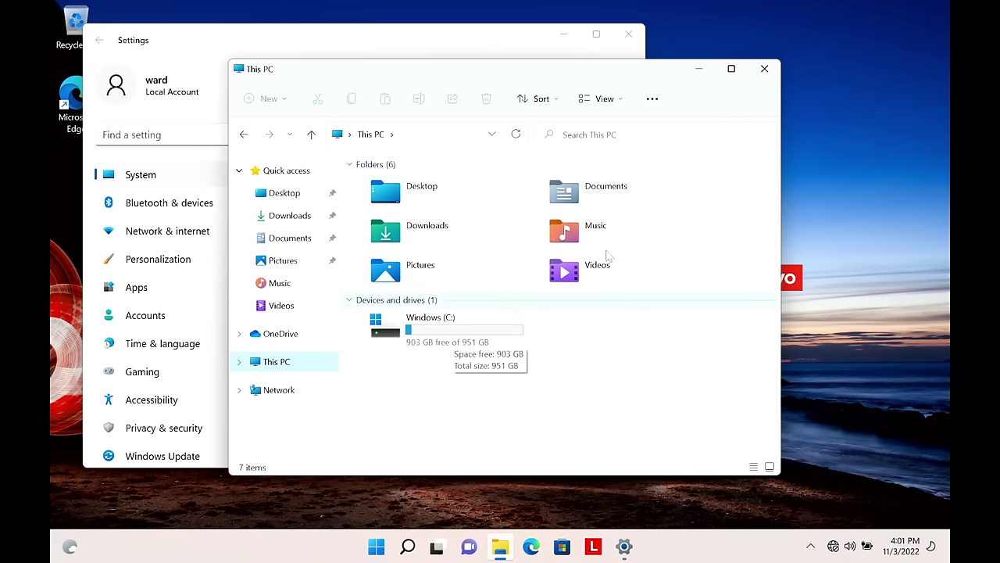
left_click(764, 69)
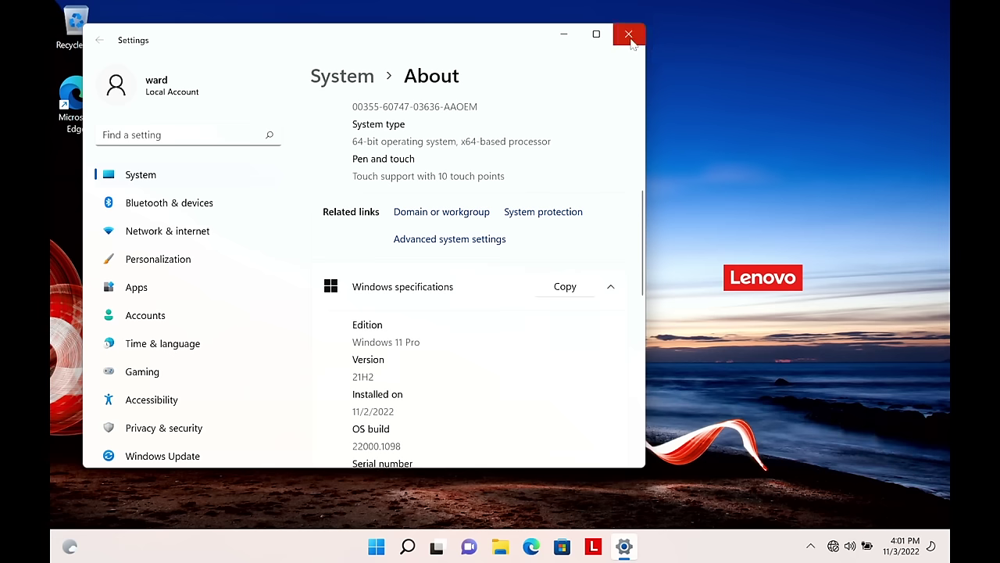
- Review the Windows specifications, support details and device specifications on the About page once more
scroll(628, 37, "down", 4)
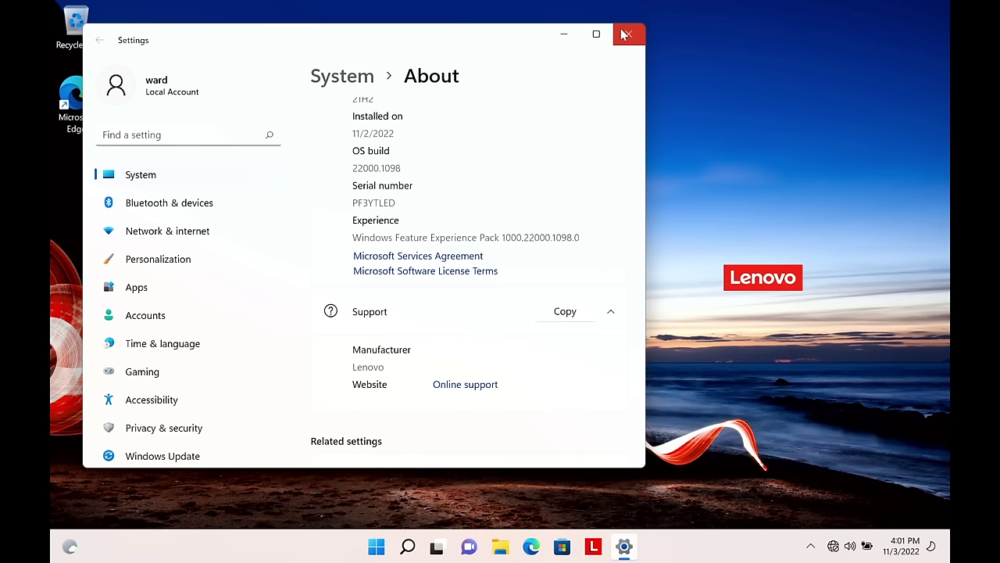
scroll(495, 205, "up", 3)
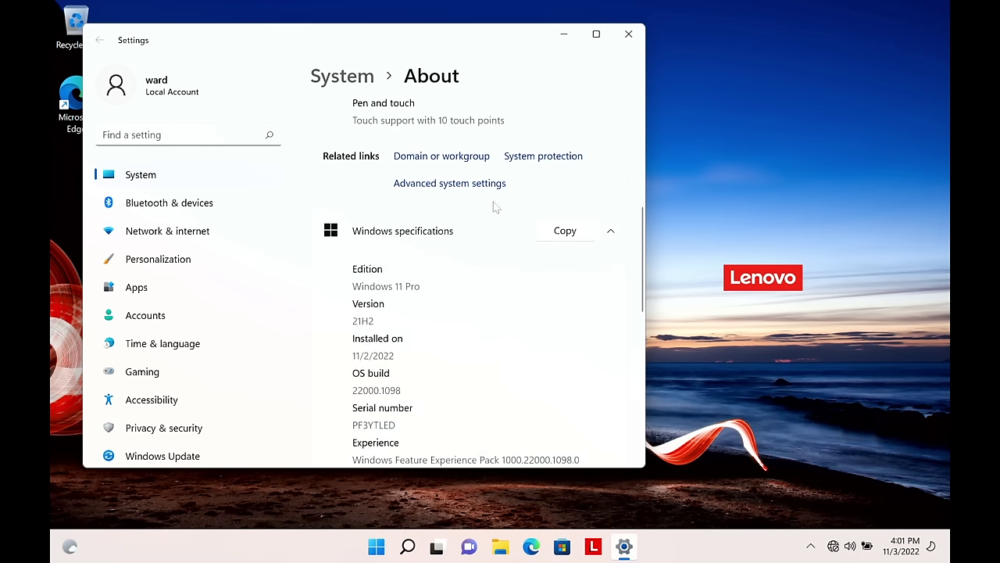
scroll(485, 313, "down", 3)
scroll(475, 353, "down", 2)
scroll(475, 342, "up", 6)
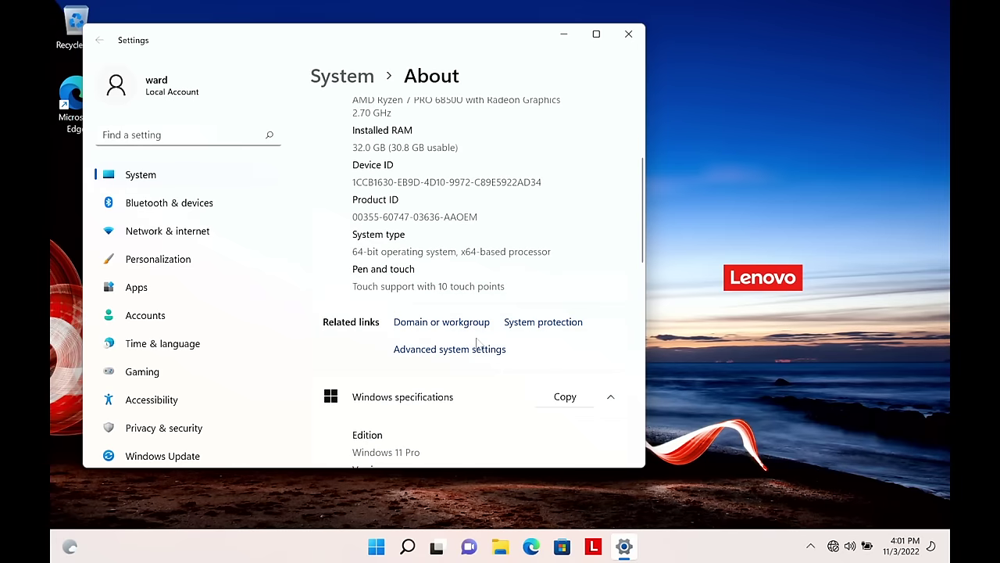
scroll(478, 344, "up", 1)
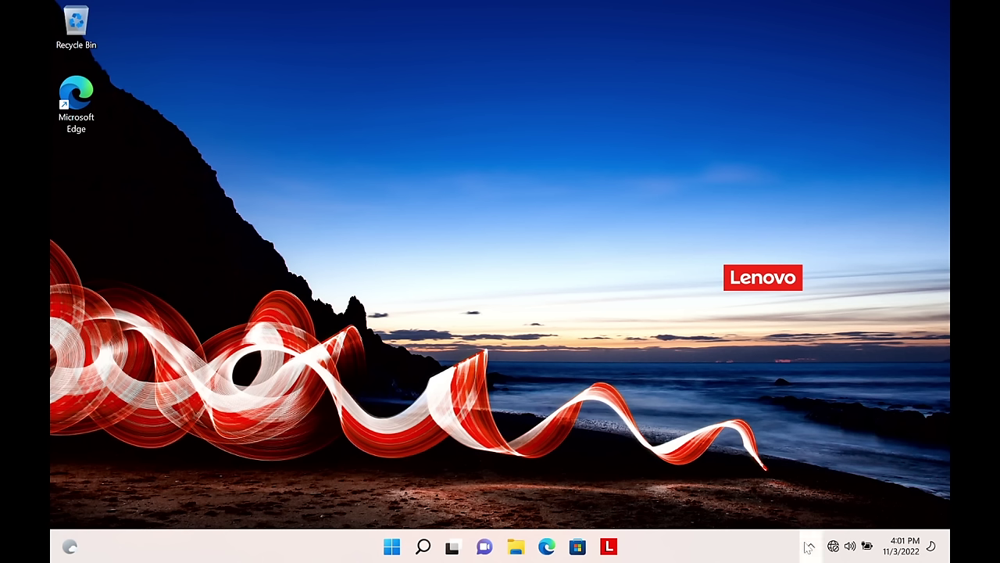
- Inspect the hidden system tray icons and the update settings in Lenovo Commercial Vantage, closing Vantage when done
left_click(810, 545)
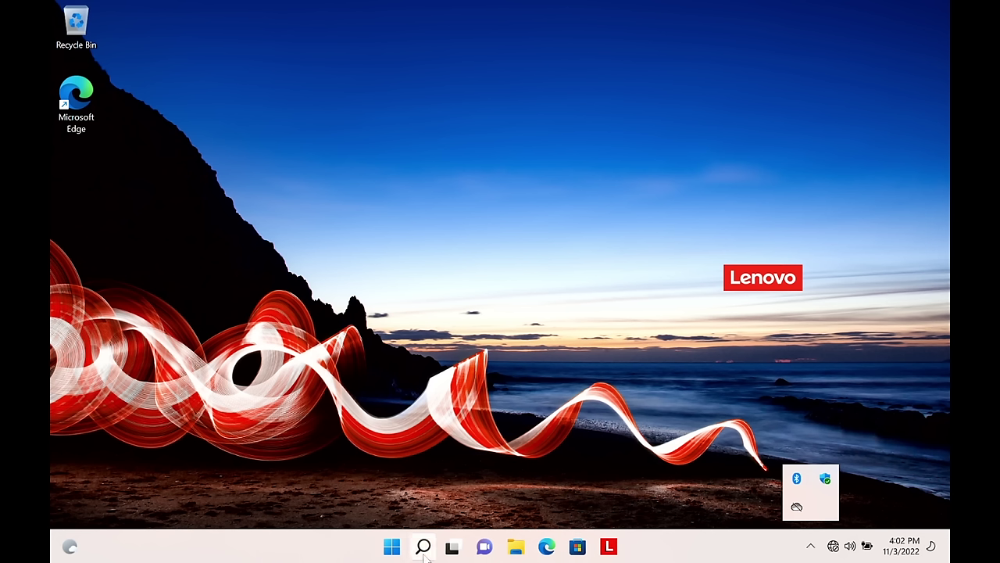
left_click(604, 548)
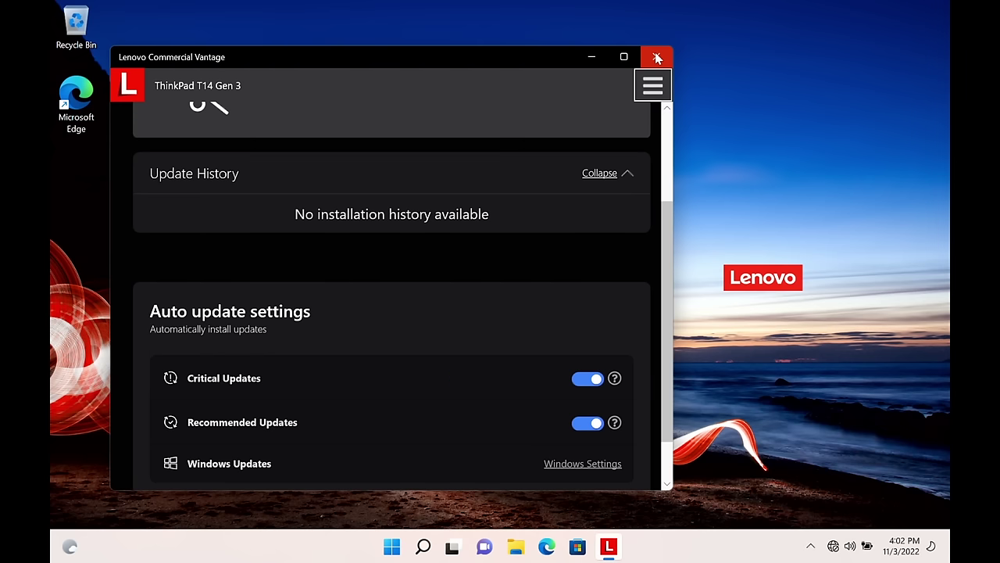
left_click(657, 57)
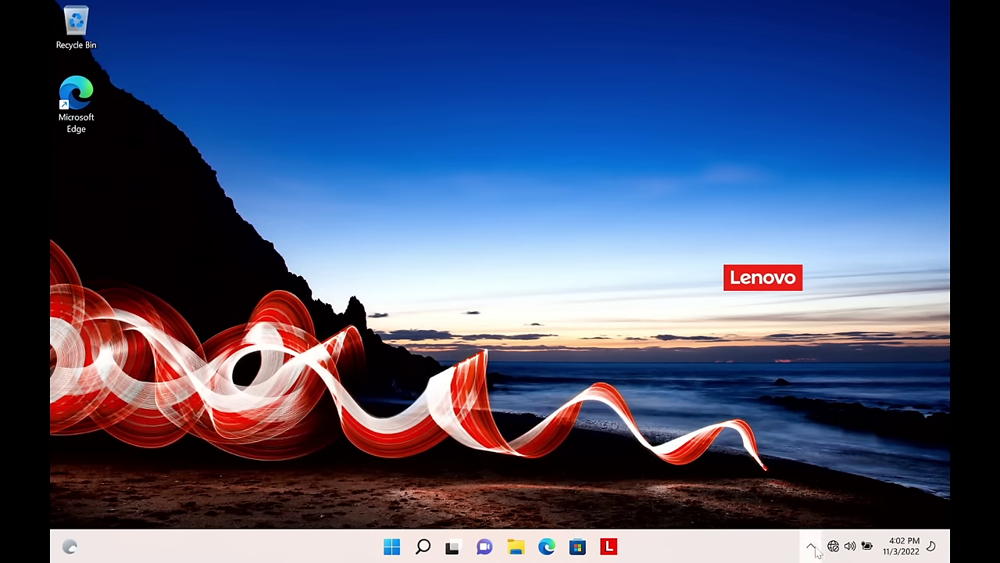
left_click(812, 547)
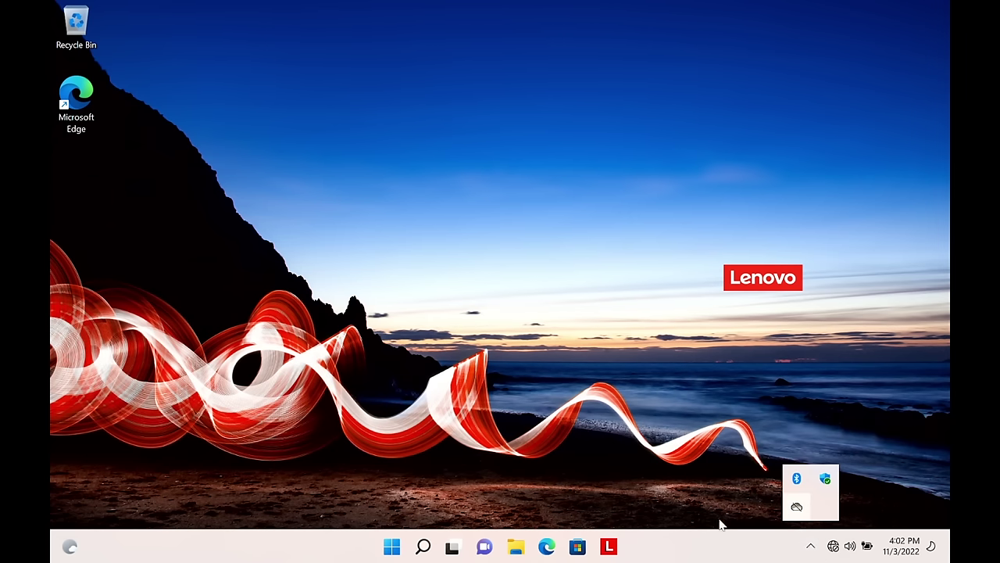
- Save the autumn pixel-art wallpaper from the tweet to Pictures as 16x9 ranger and set it as the desktop background
left_click(603, 430)
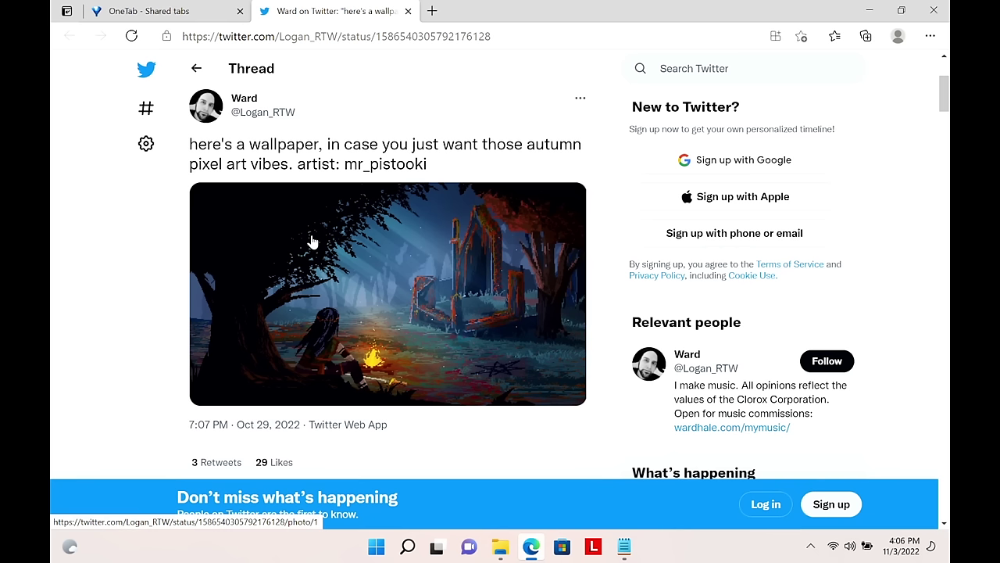
left_click(311, 242)
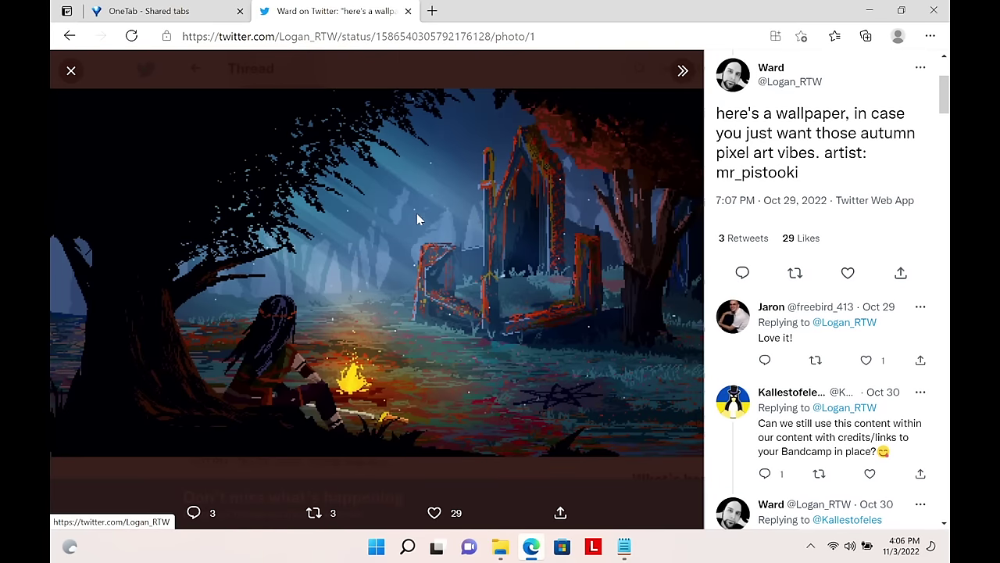
right_click(422, 205)
left_click(482, 241)
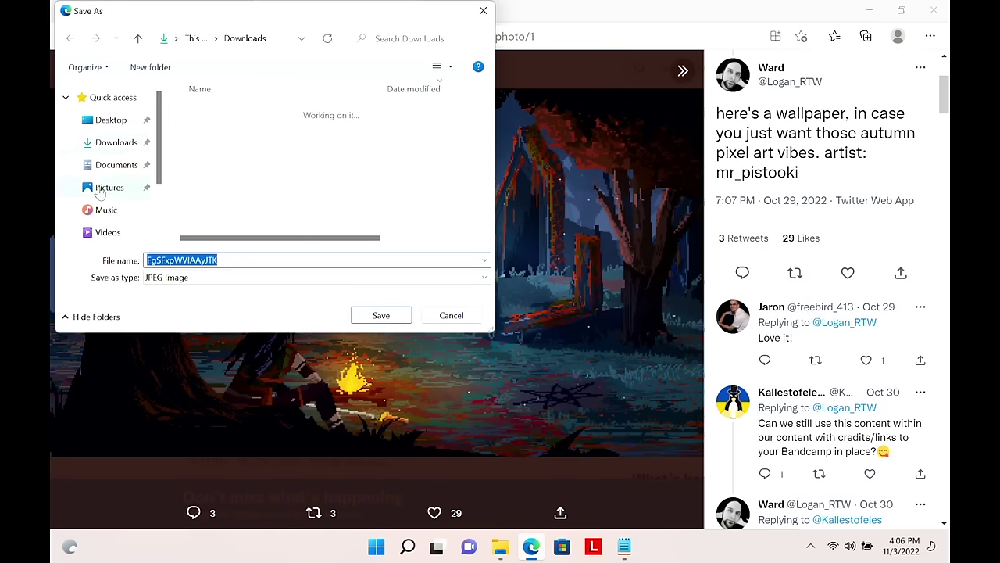
left_click(108, 192)
right_click(348, 166)
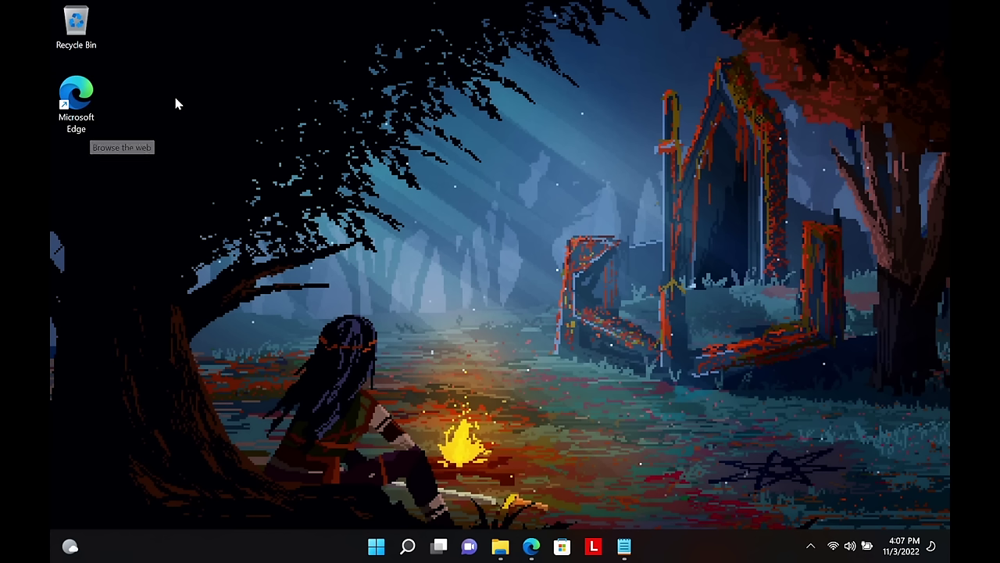
- Make the desktop icons slightly smaller
key("ctrl+shift+4")
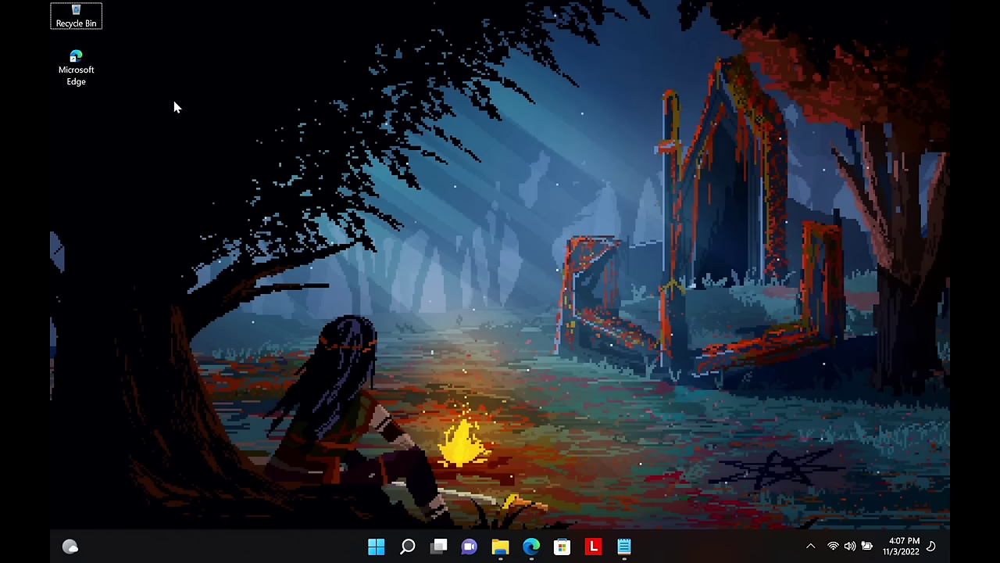
scroll(174, 107, "up", 2, "ctrl")
scroll(173, 107, "down", 2, "ctrl")
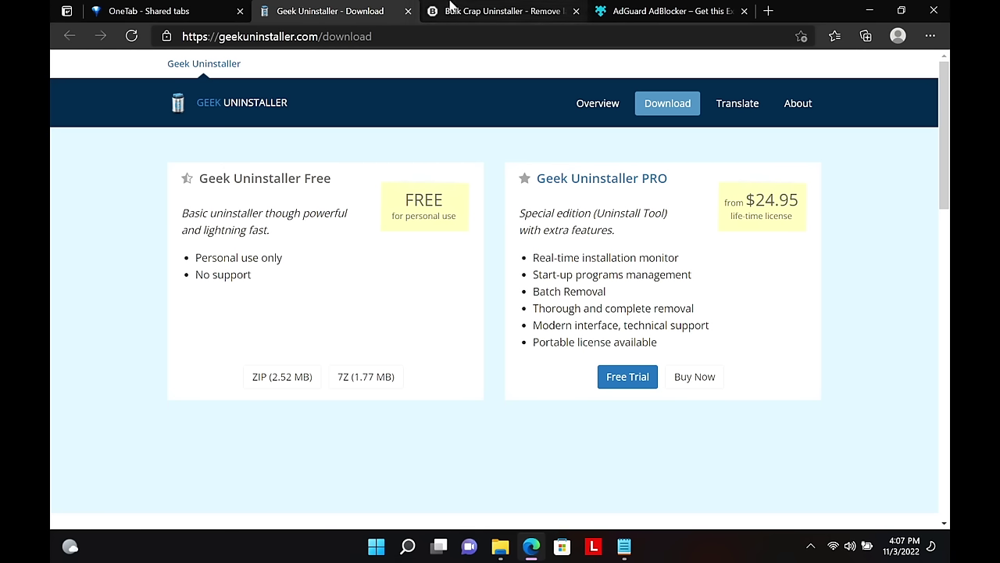
- Review the Bulk Crap Uninstaller website and its program description, and return to the Geek Uninstaller download page
left_click(501, 10)
scroll(555, 331, "up", 2)
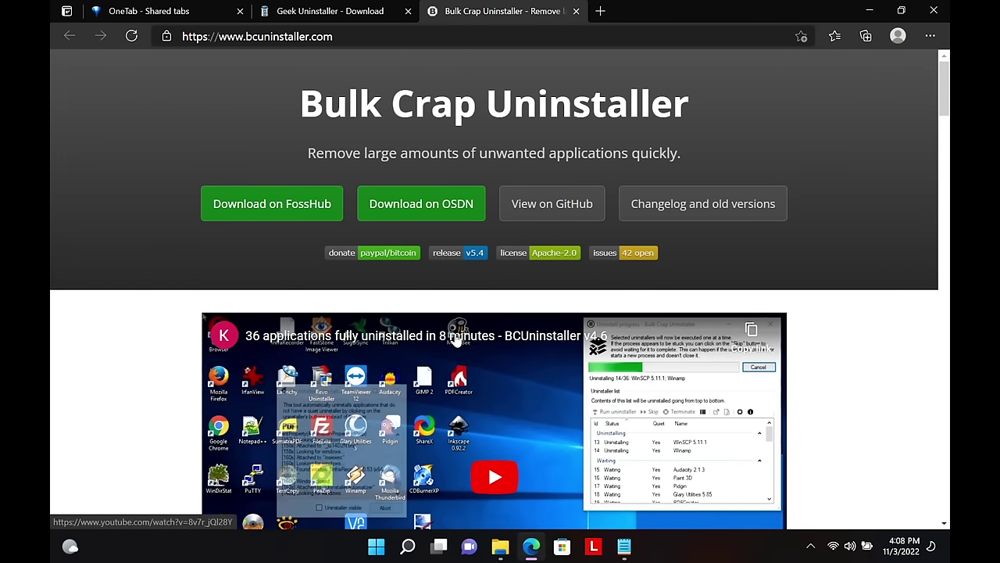
scroll(453, 337, "down", 2)
scroll(449, 338, "down", 5)
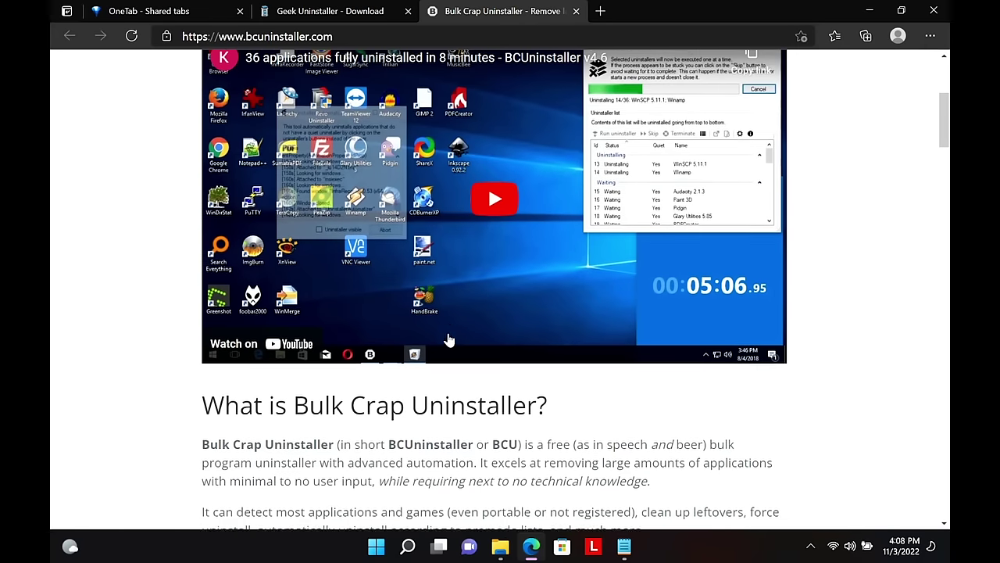
scroll(445, 339, "down", 2)
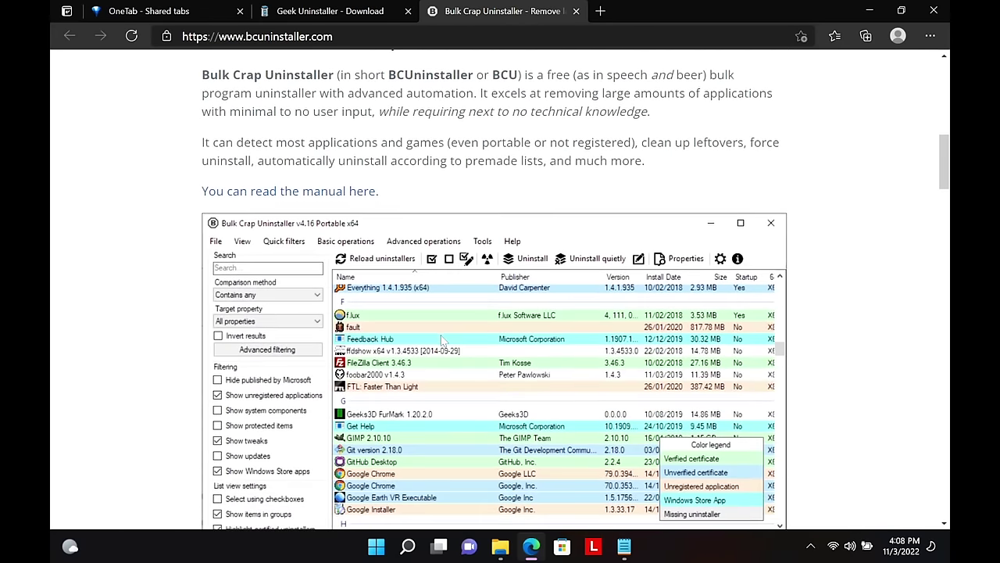
key("ctrl+shift+Tab")
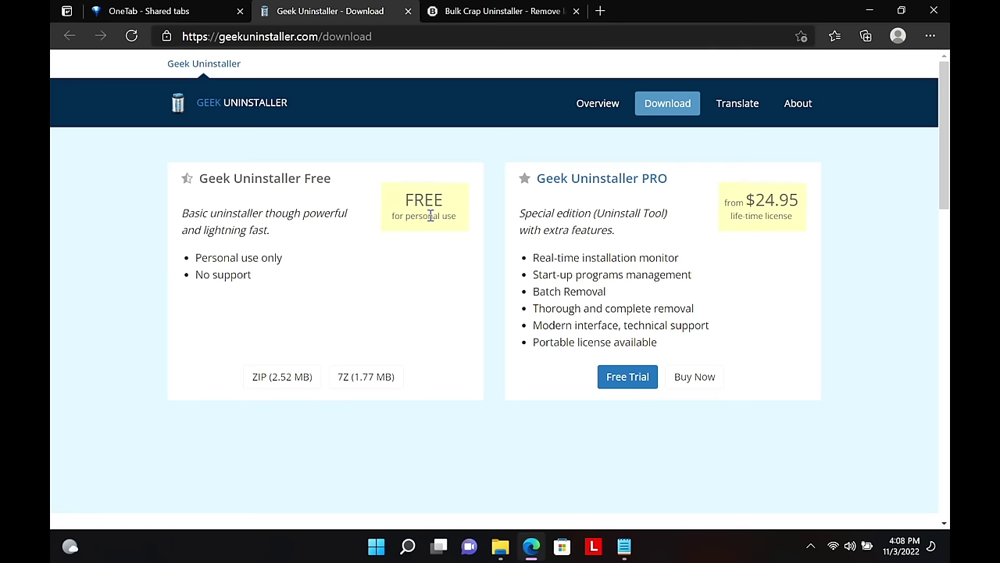
- Download Geek Uninstaller Free as a ZIP and show the file in its folder
left_click(682, 117)
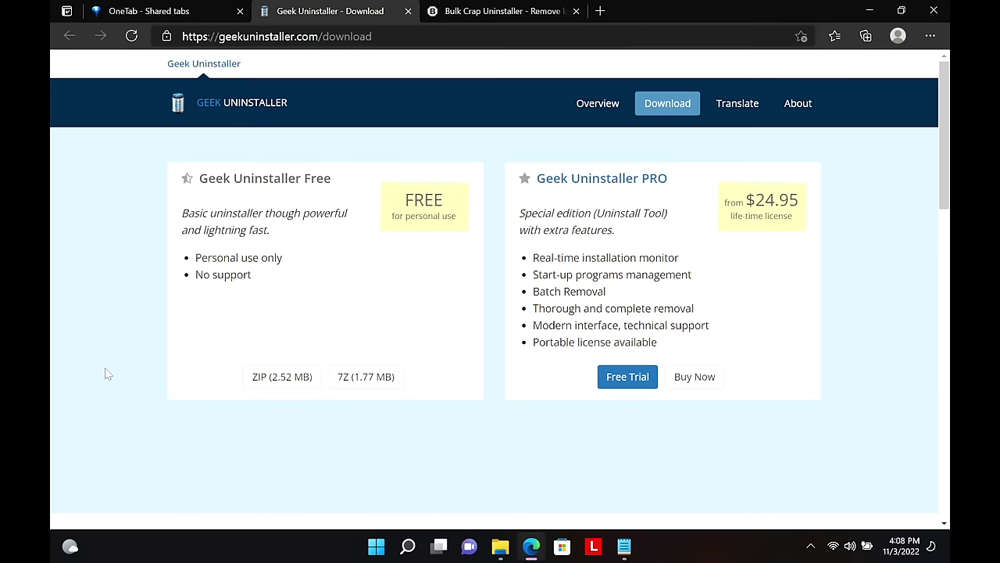
left_click(291, 377)
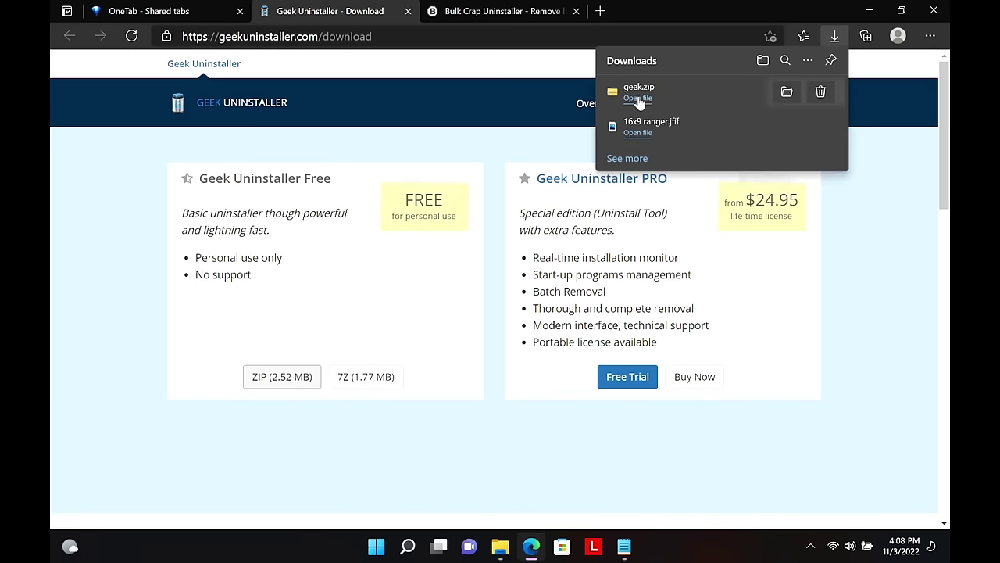
left_click(787, 91)
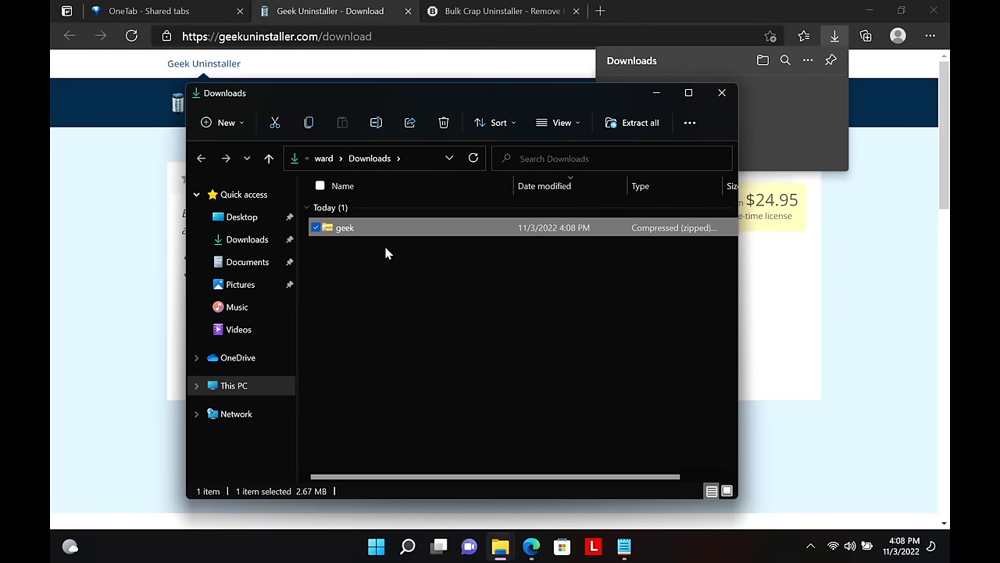
- Run the geek application from inside the downloaded archive and allow it to make changes to the device
double_click(347, 233)
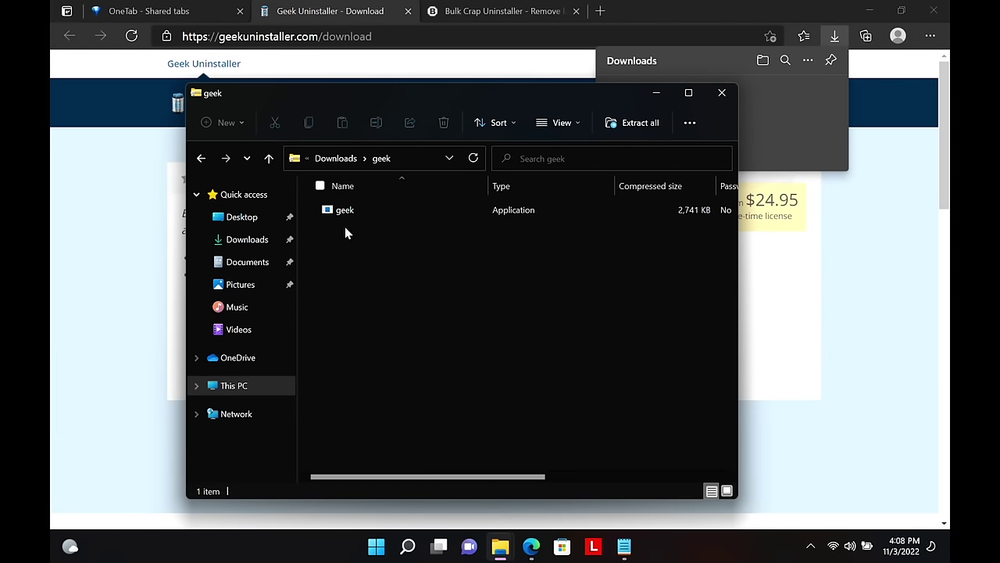
left_click(346, 214)
double_click(346, 215)
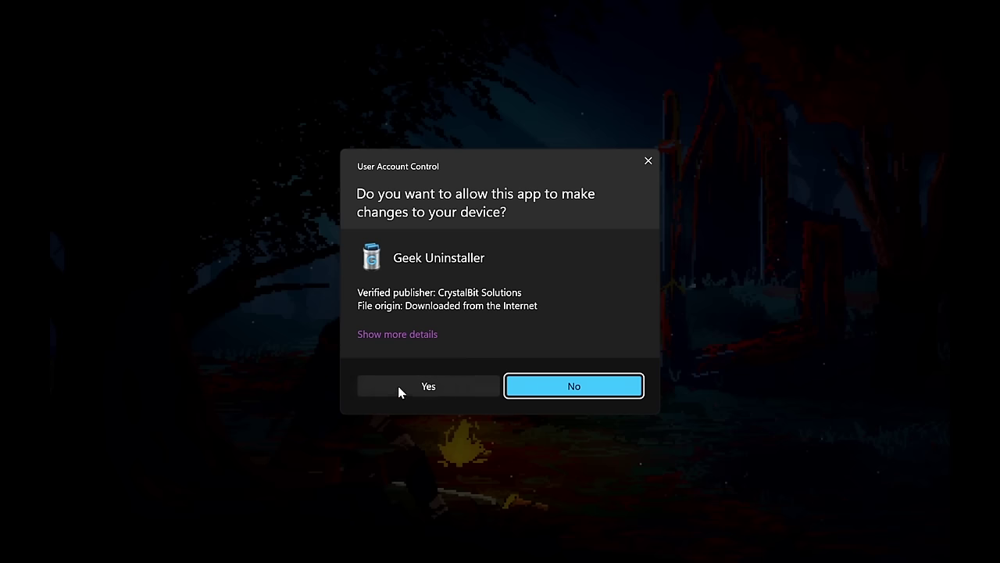
left_click(400, 389)
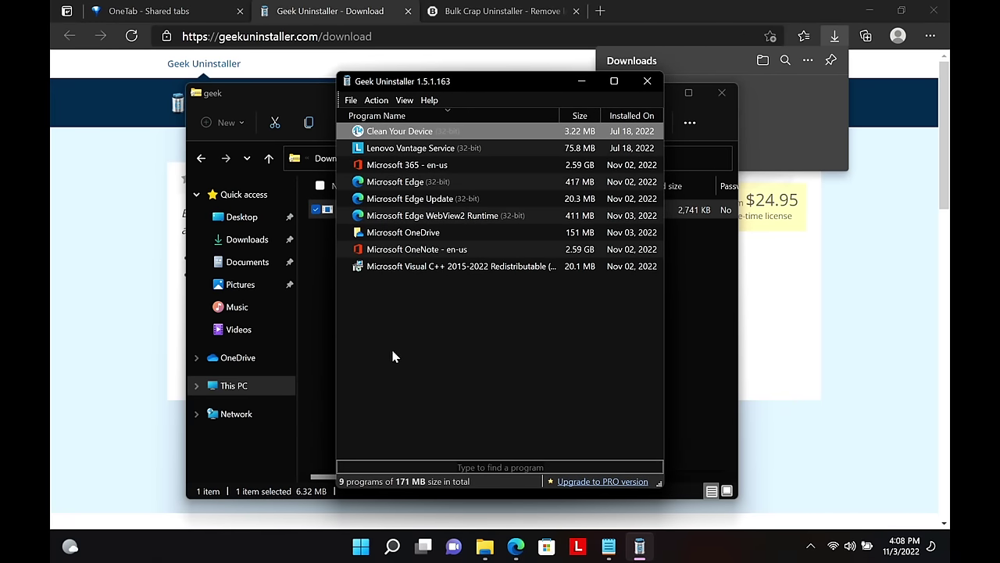
- Start the uninstaller for Microsoft 365 - en-us from the Geek Uninstaller program list
left_click_drag(481, 89, 433, 95)
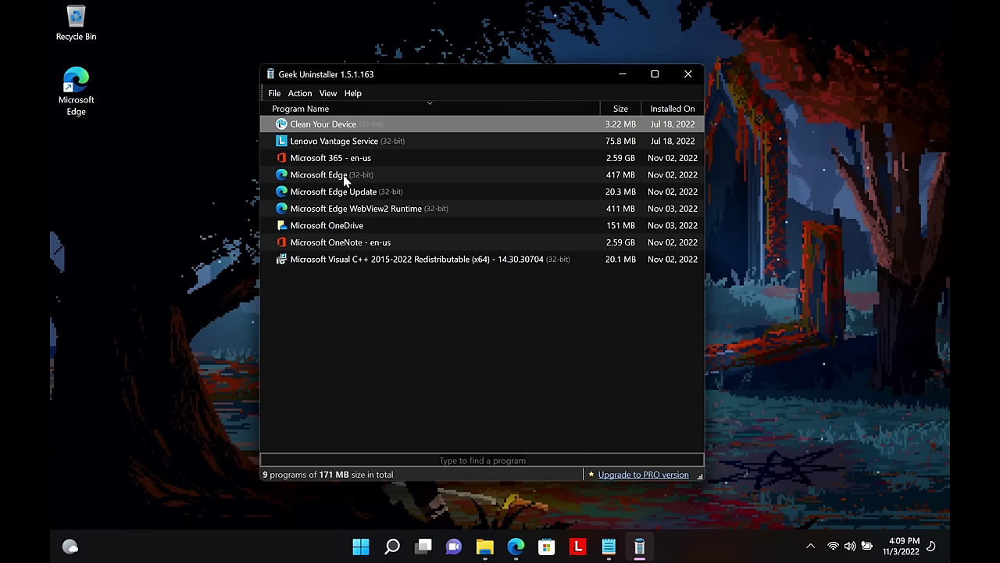
right_click(318, 156)
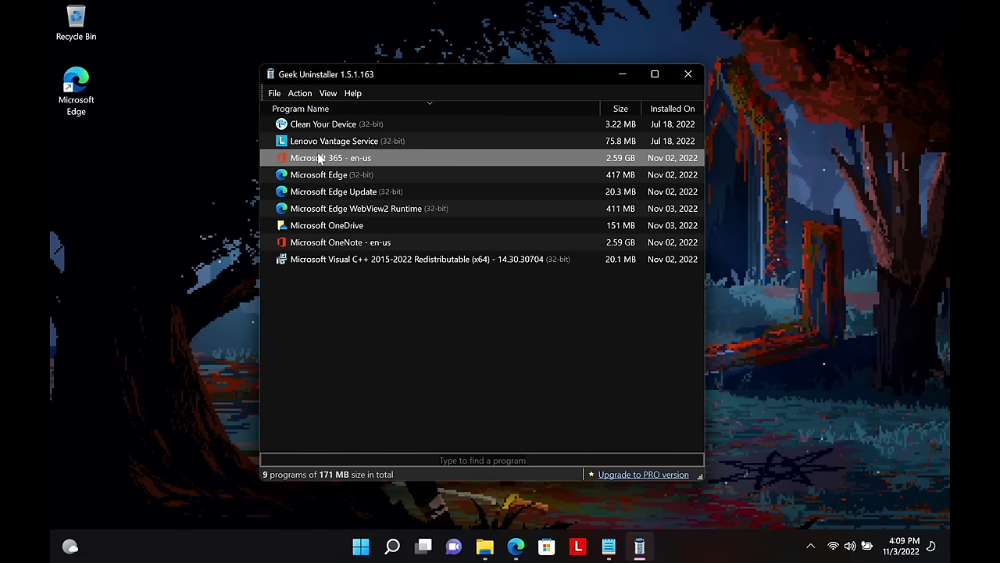
left_click(392, 164)
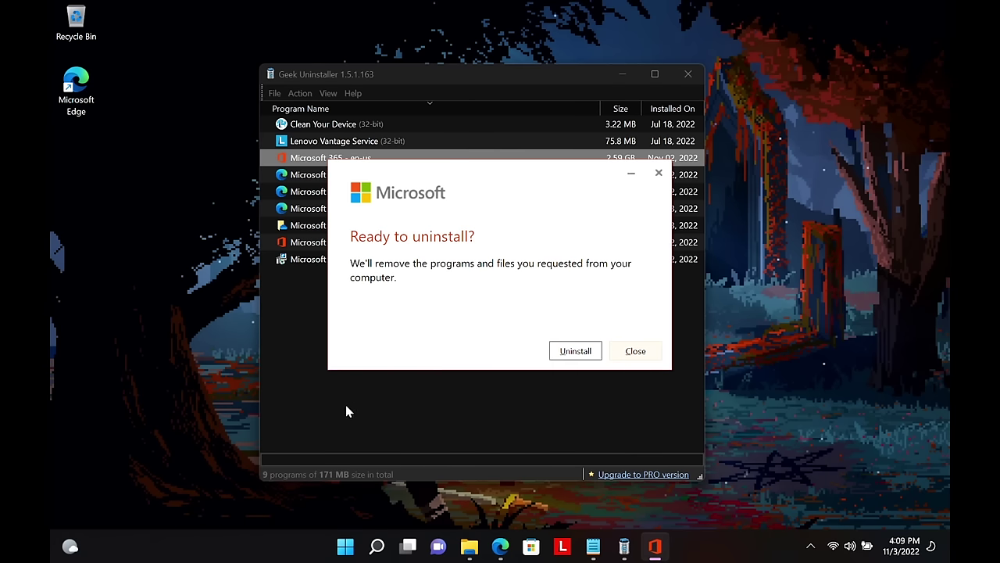
- Search Windows for the restore point settings and turn on system protection for the Windows (C:) drive with a maximum usage of 9% (85.65 GB)
key("super")
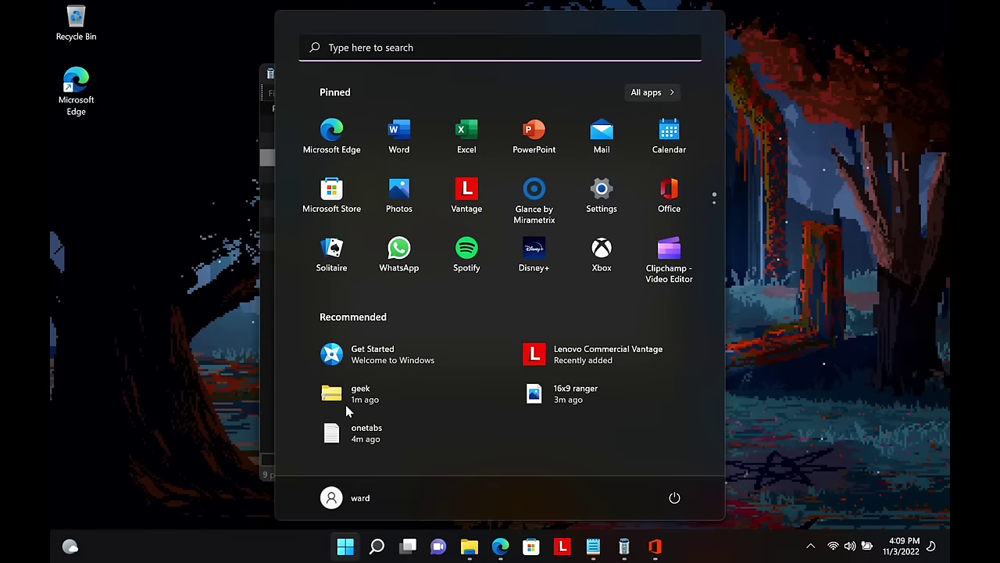
type("resto")
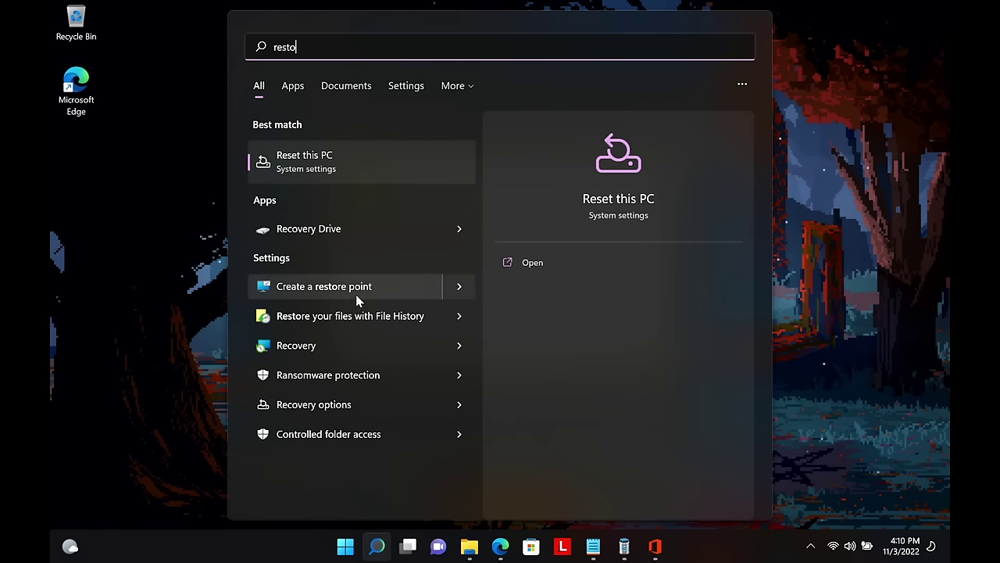
left_click(358, 289)
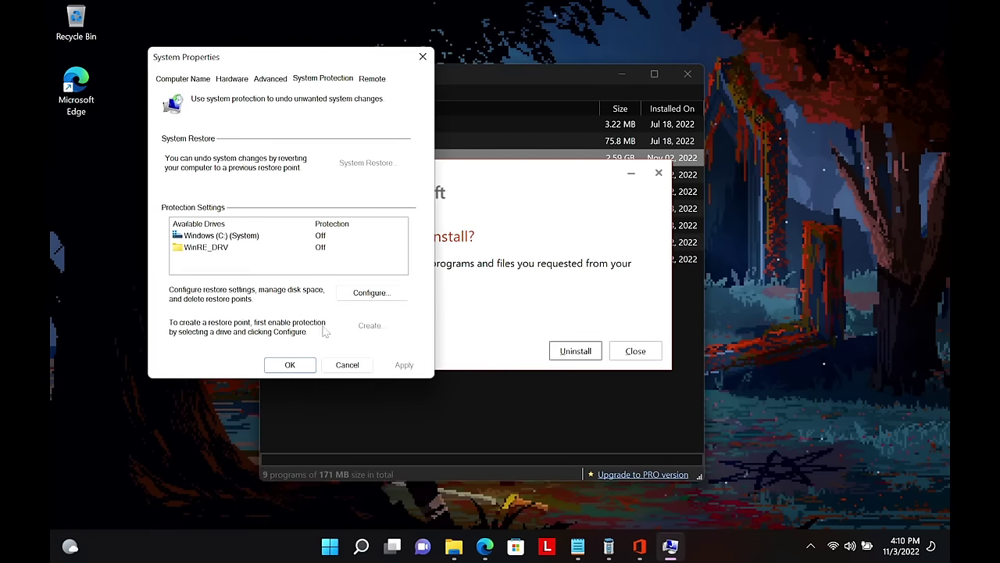
double_click(225, 235)
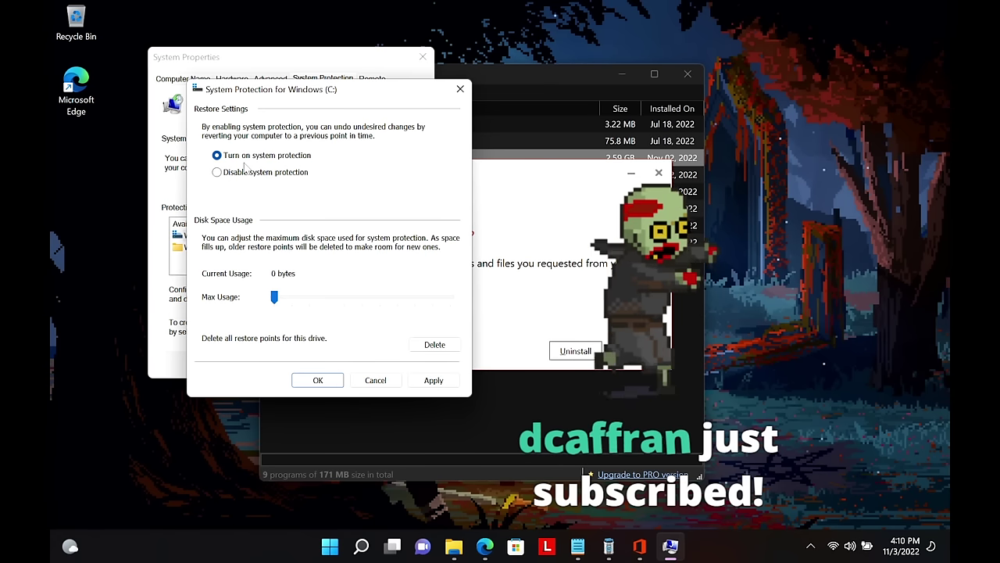
mouse_move(274, 297)
left_mouse_down()
mouse_move(329, 300)
mouse_move(290, 300)
left_mouse_up()
left_click(433, 380)
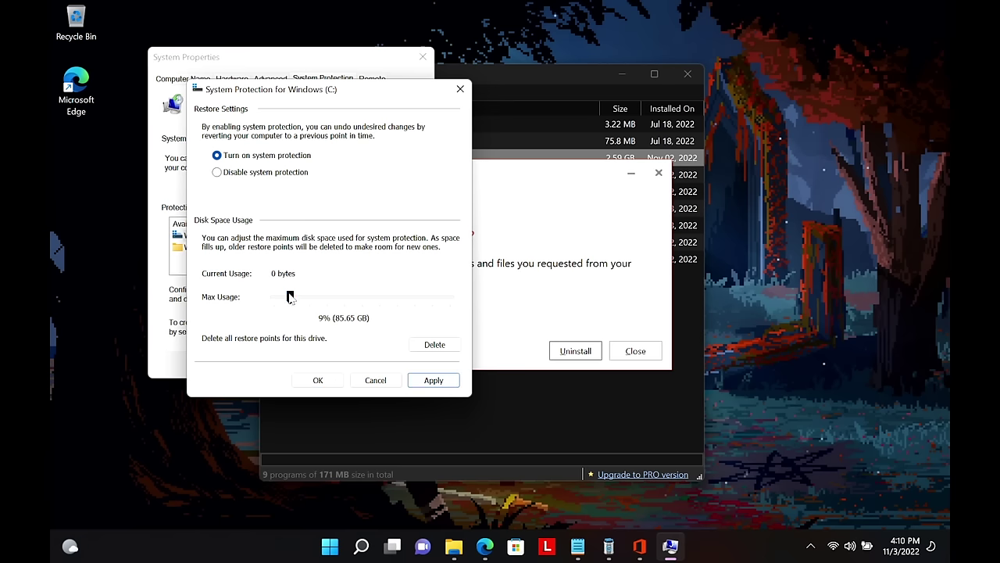
left_click(432, 380)
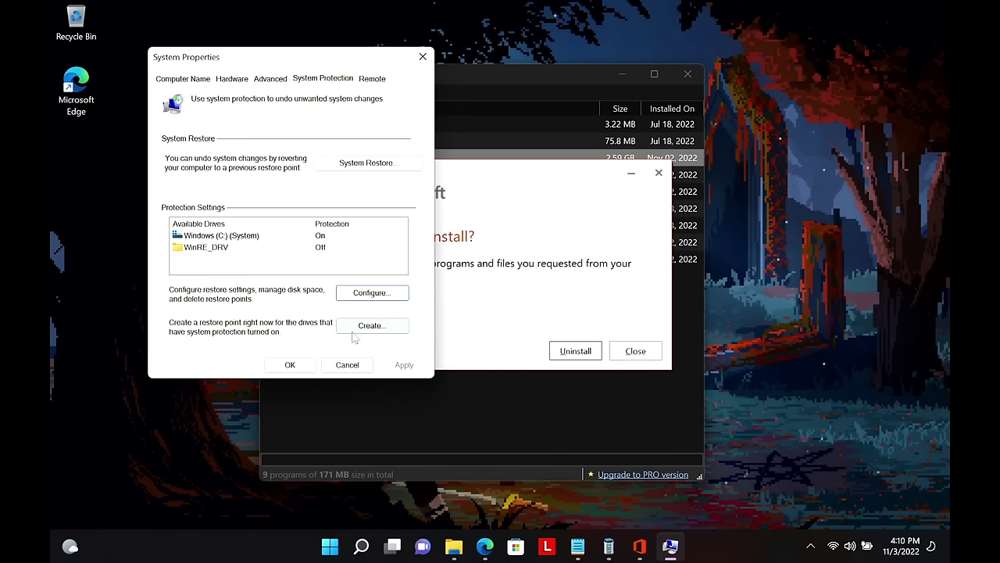
- Create a restore point for the protected drive and close System Properties
key("alt+c")
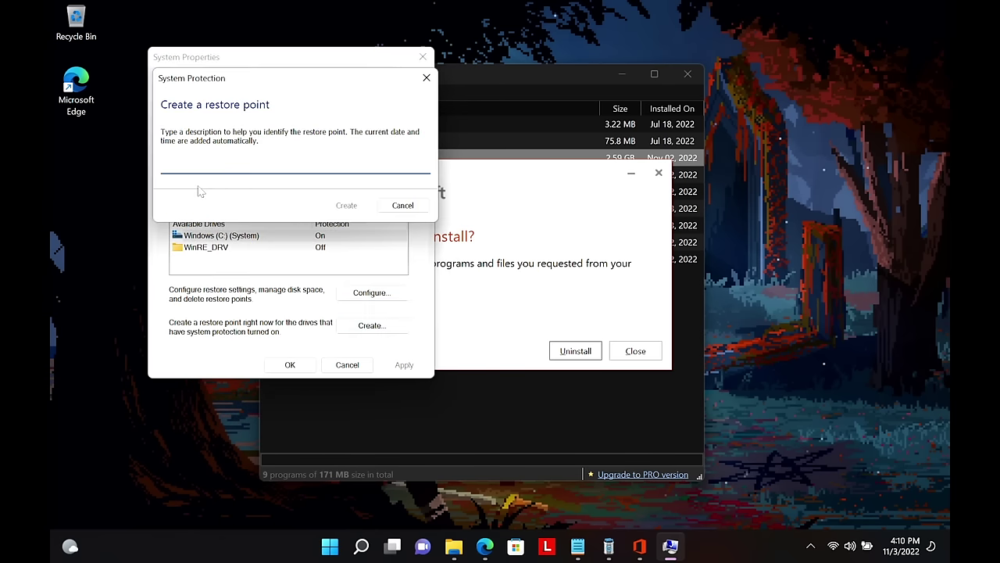
key("Return")
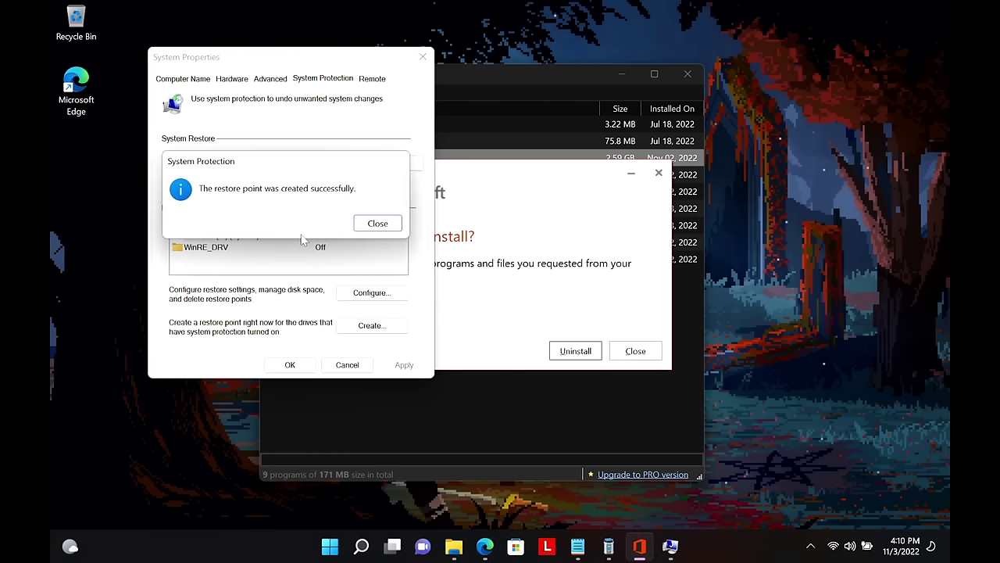
left_click(378, 223)
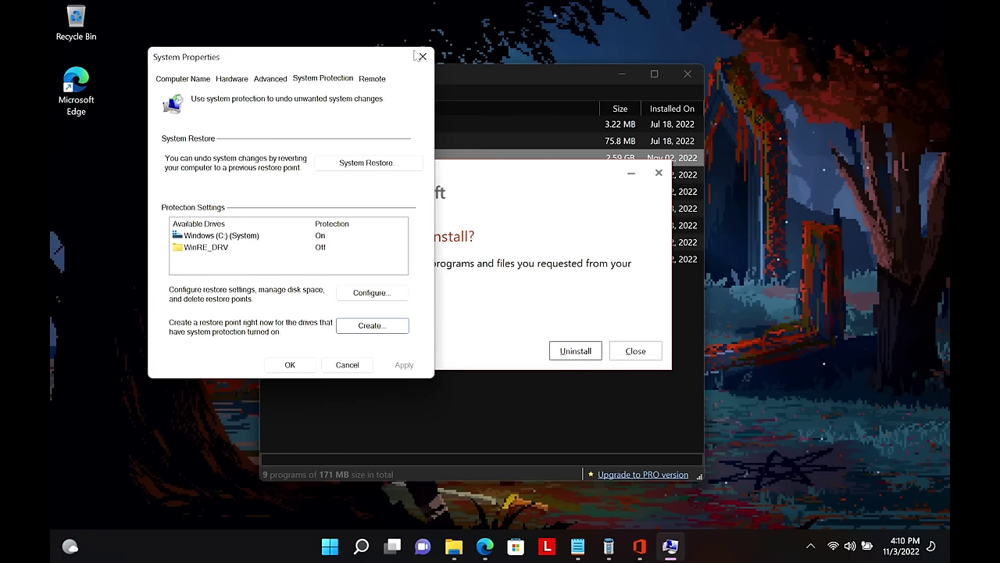
left_click(423, 57)
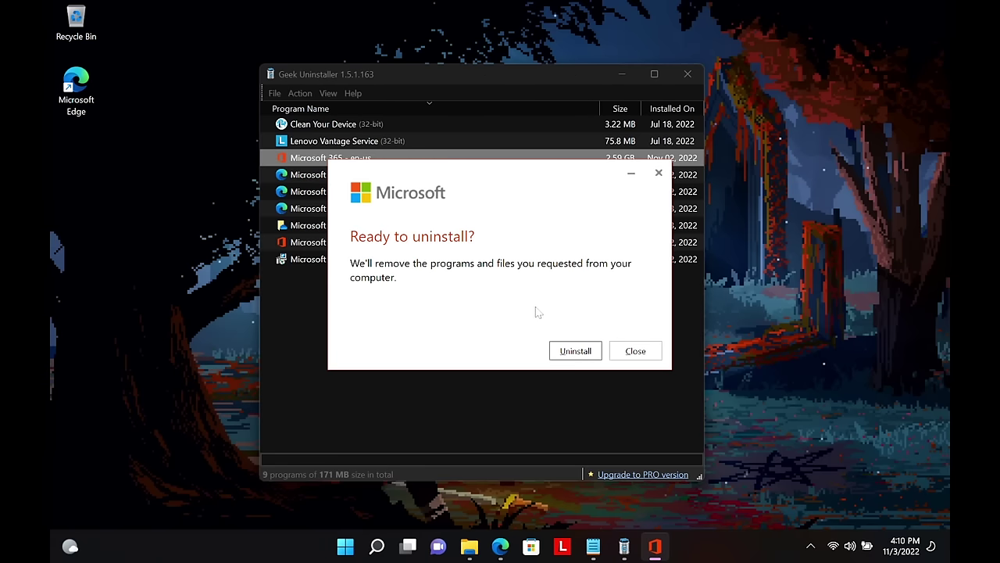
- Confirm the removal of Microsoft 365 in the Microsoft uninstall dialog
left_click(575, 351)
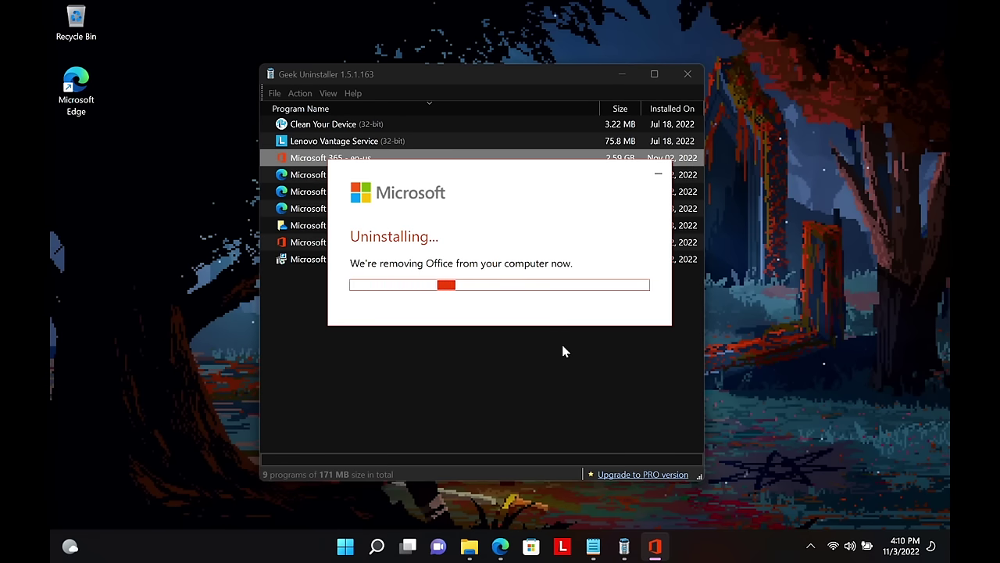
left_click(563, 347)
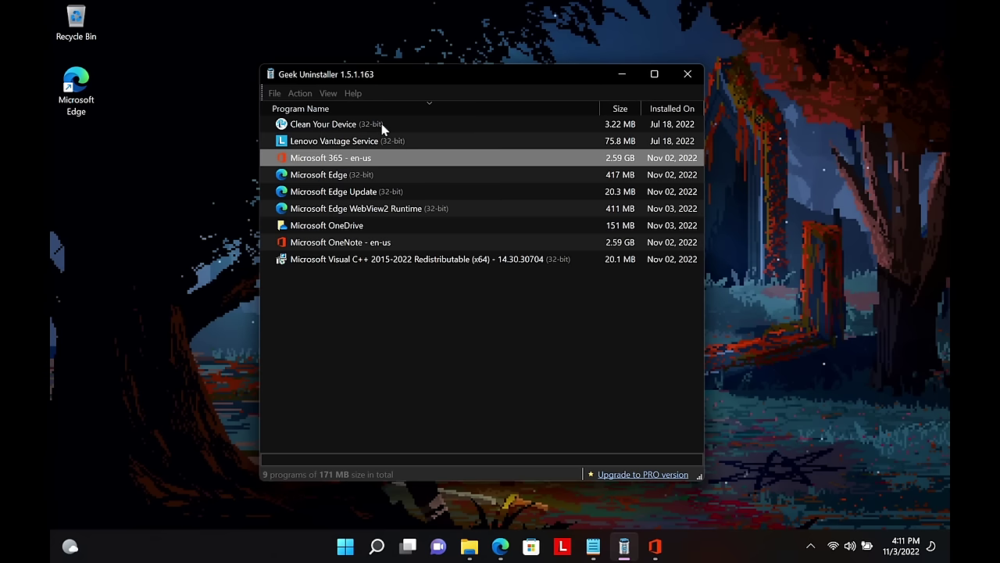
- Find and open Lenovo's Clean Your Device app, look over its input-freeze options, and close it
key("super")
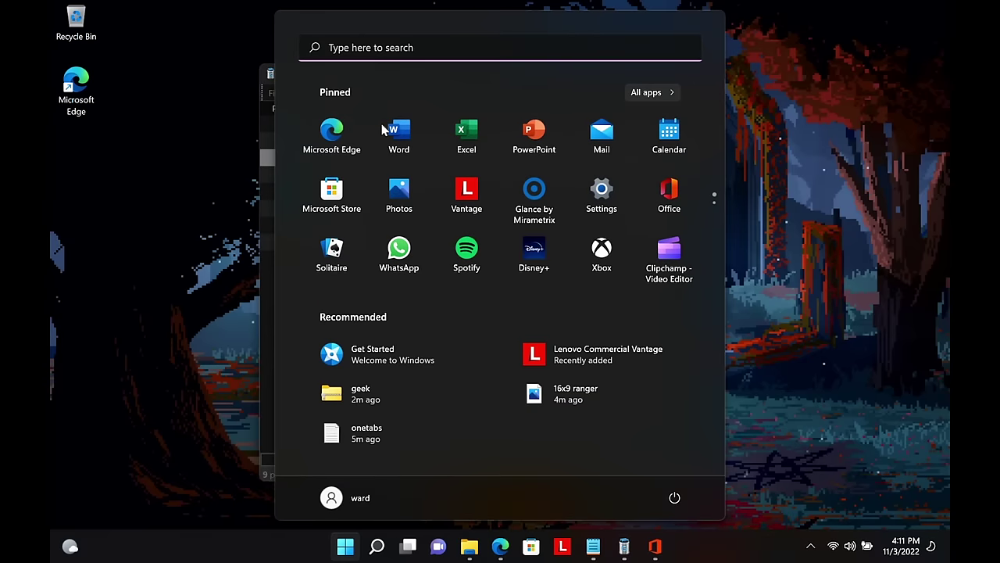
type("clea")
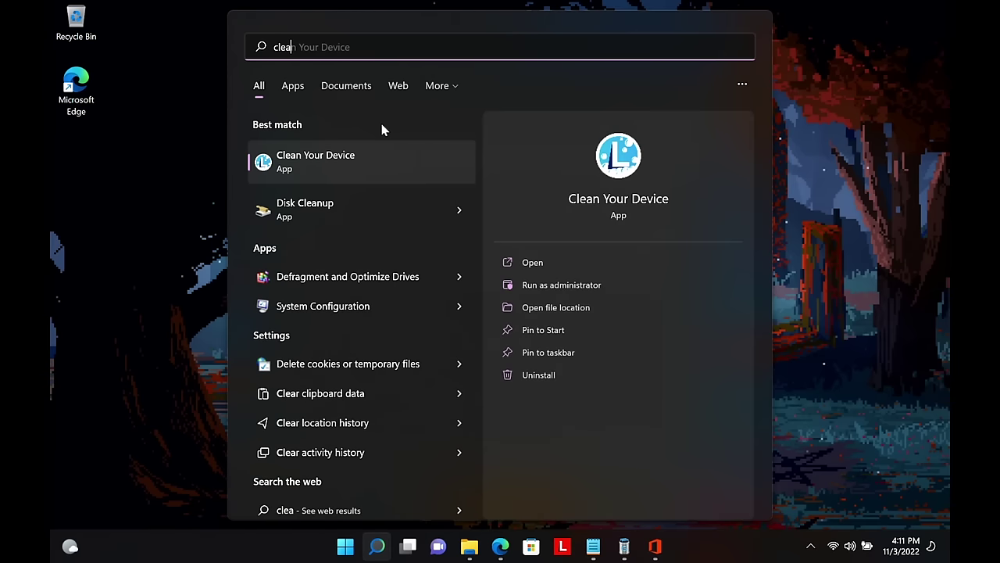
left_click(312, 160)
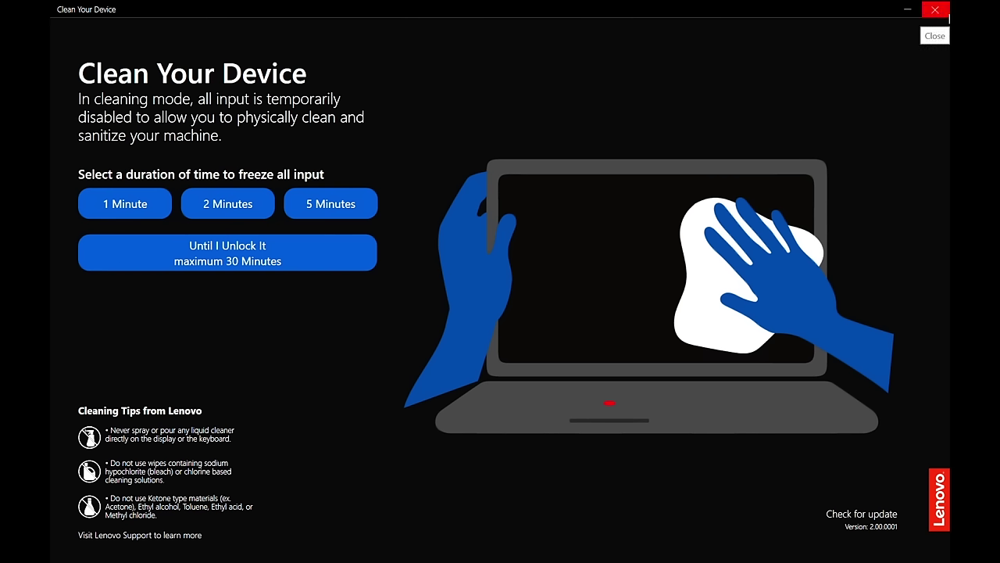
left_click(934, 11)
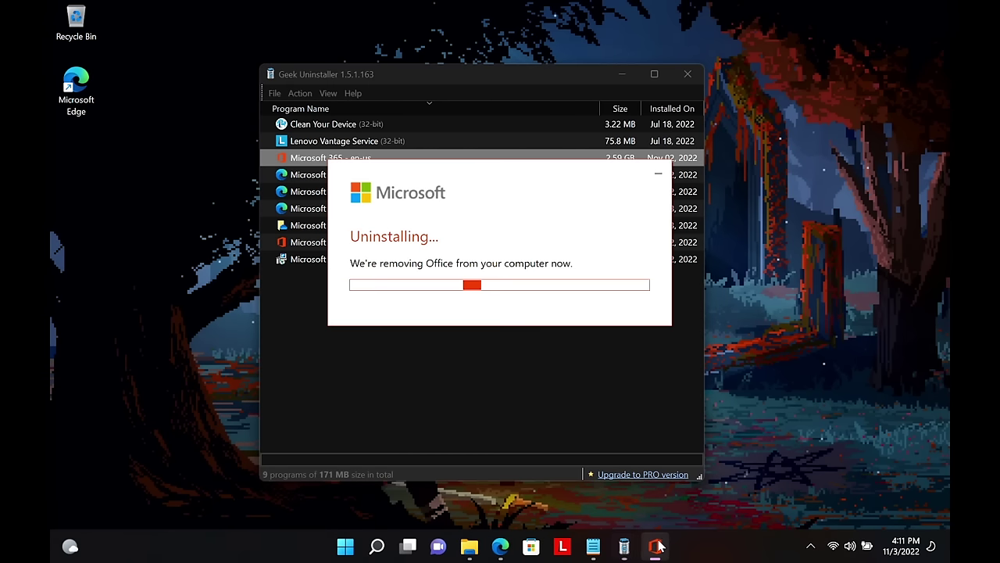
- Check the progress of the Microsoft 365 removal and move the Geek Uninstaller window in front of it
left_click(344, 154)
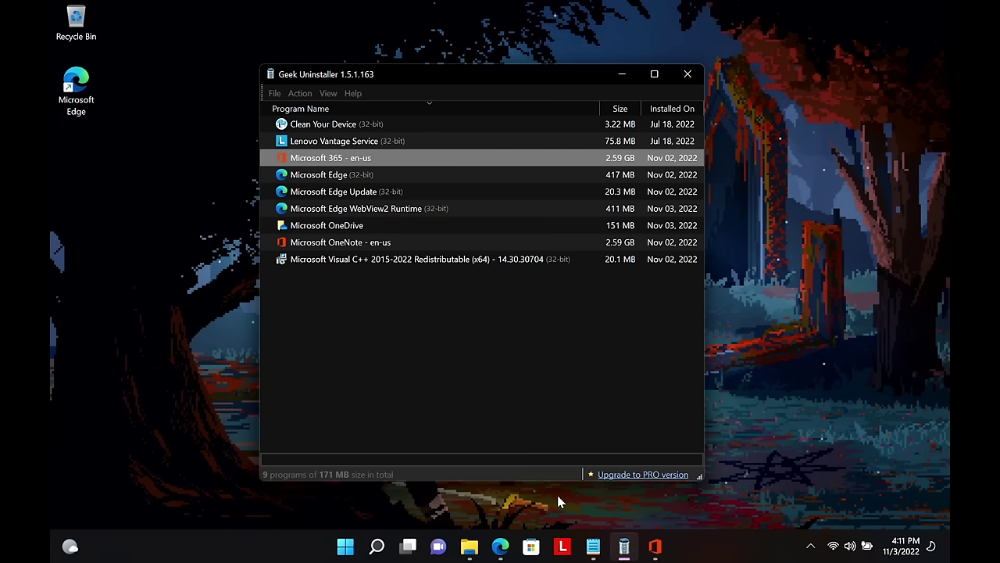
left_click(654, 546)
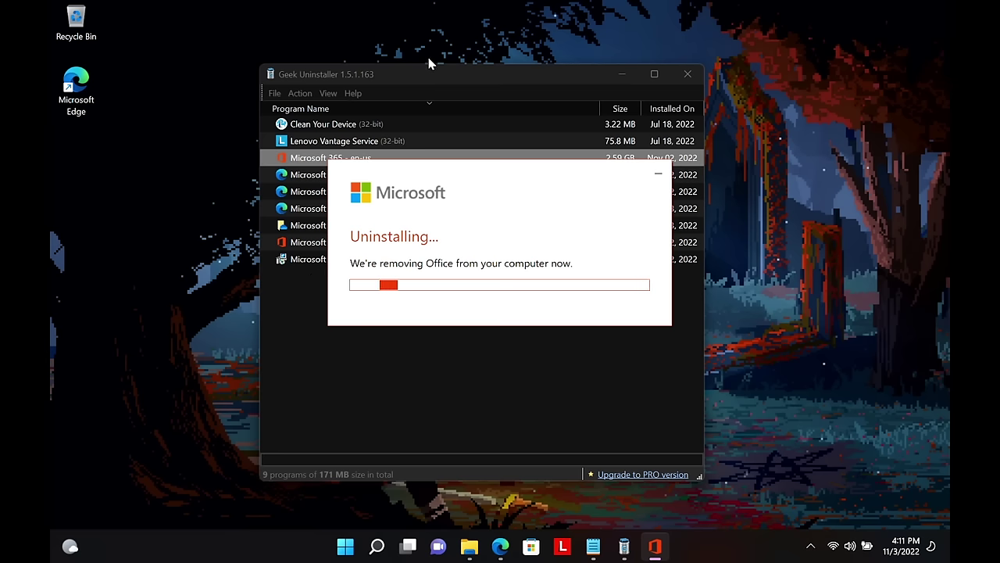
left_click_drag(425, 71, 361, 76)
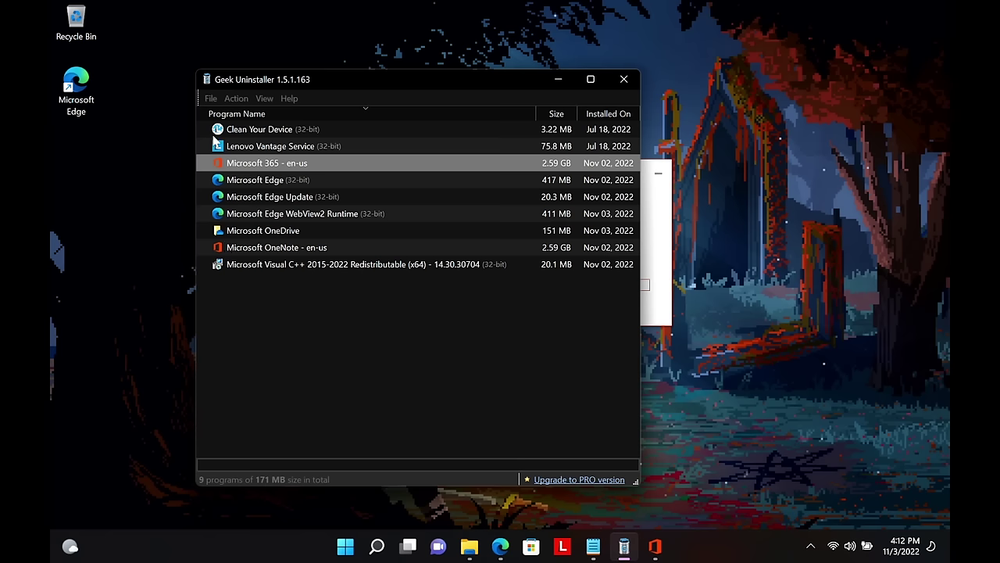
- Uninstall Microsoft OneDrive and delete all its leftover file traces
left_click(309, 231)
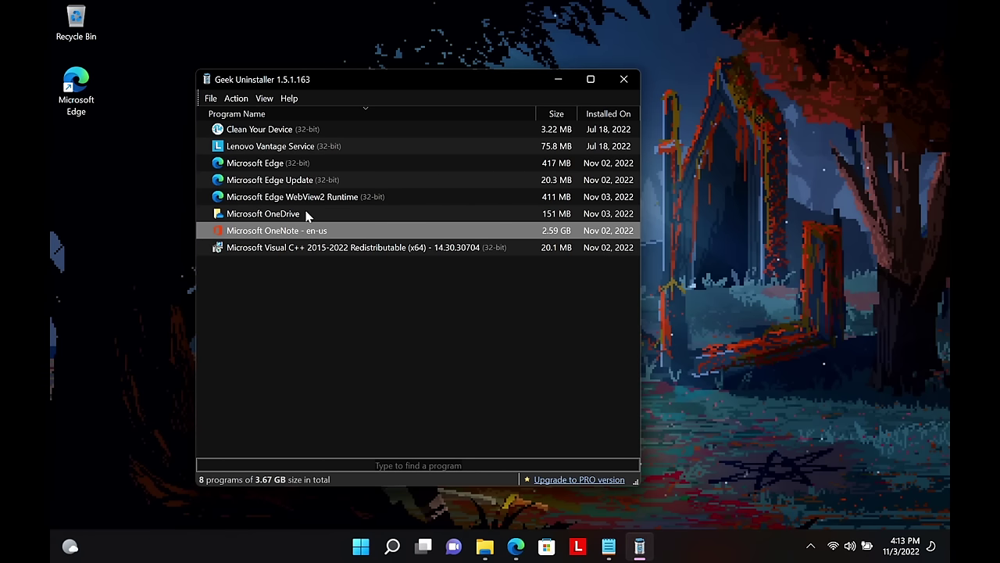
left_click(305, 213)
right_click(305, 214)
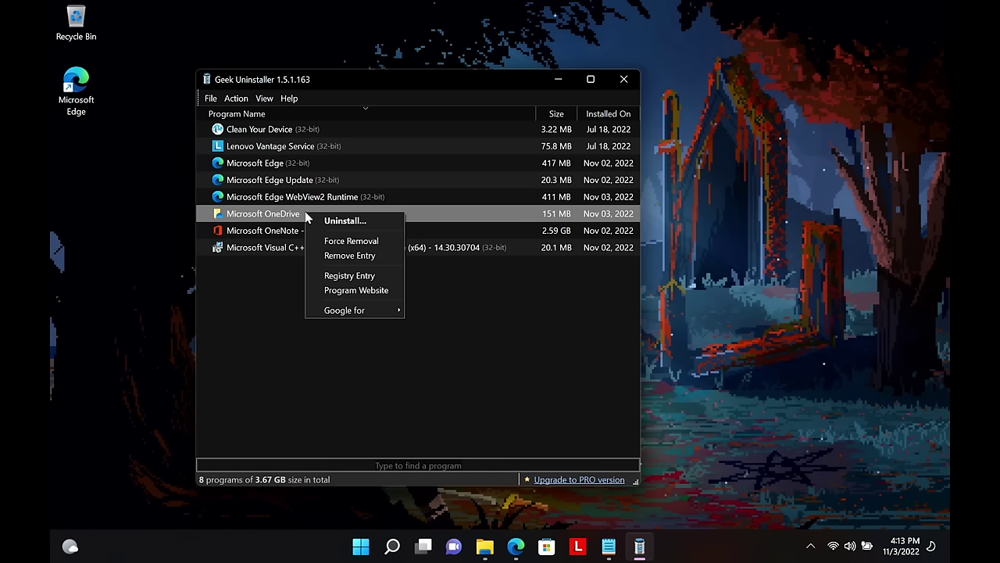
left_click(330, 222)
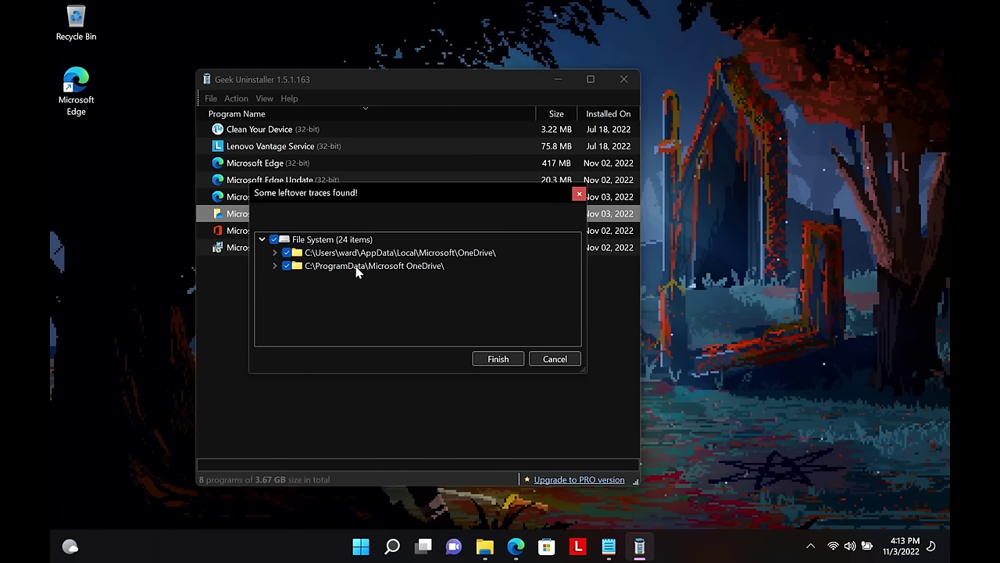
left_click(498, 360)
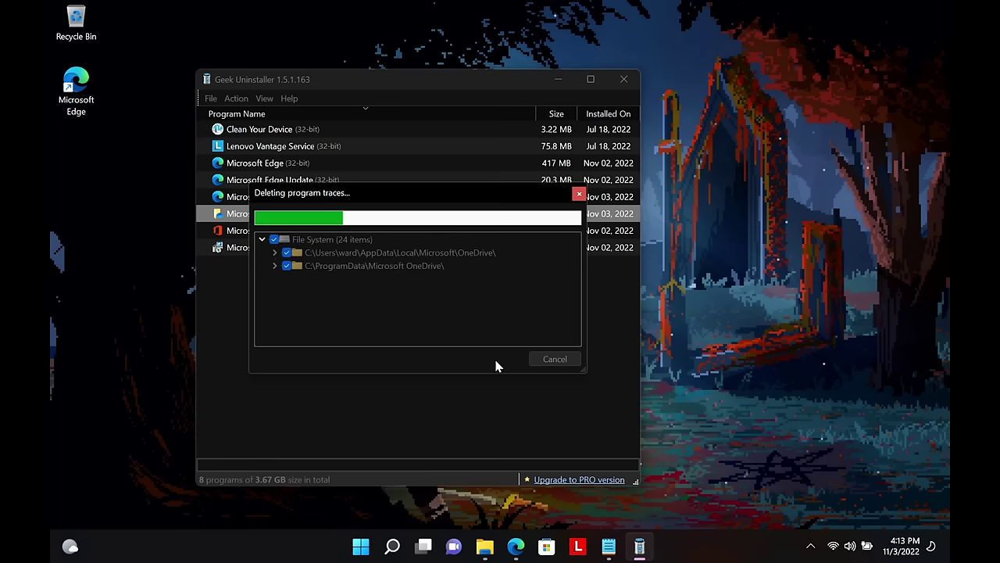
left_click(553, 361)
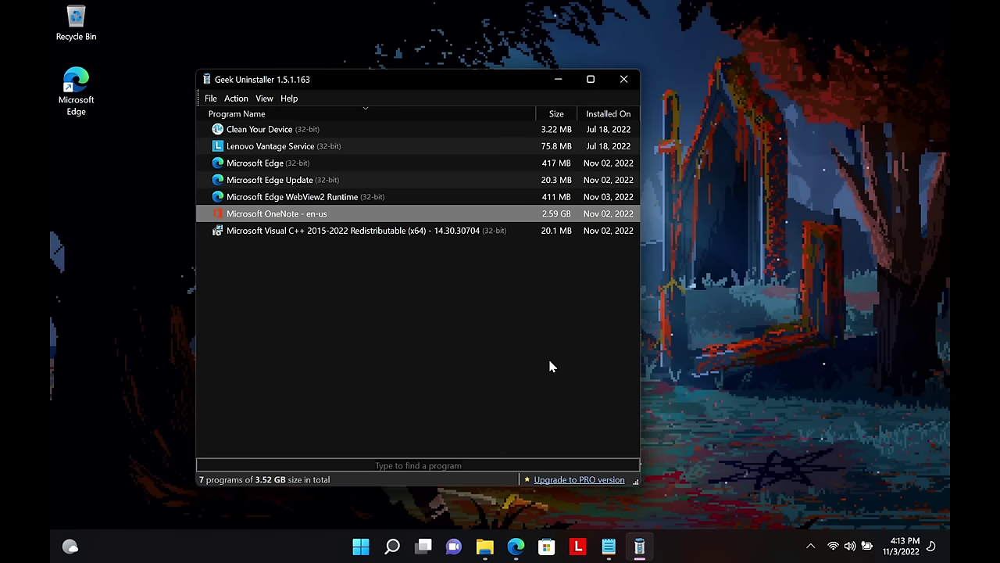
- Uninstall Microsoft OneNote - en-us, review the leftover file and registry traces in an enlarged dialog, and delete them all
right_click(278, 219)
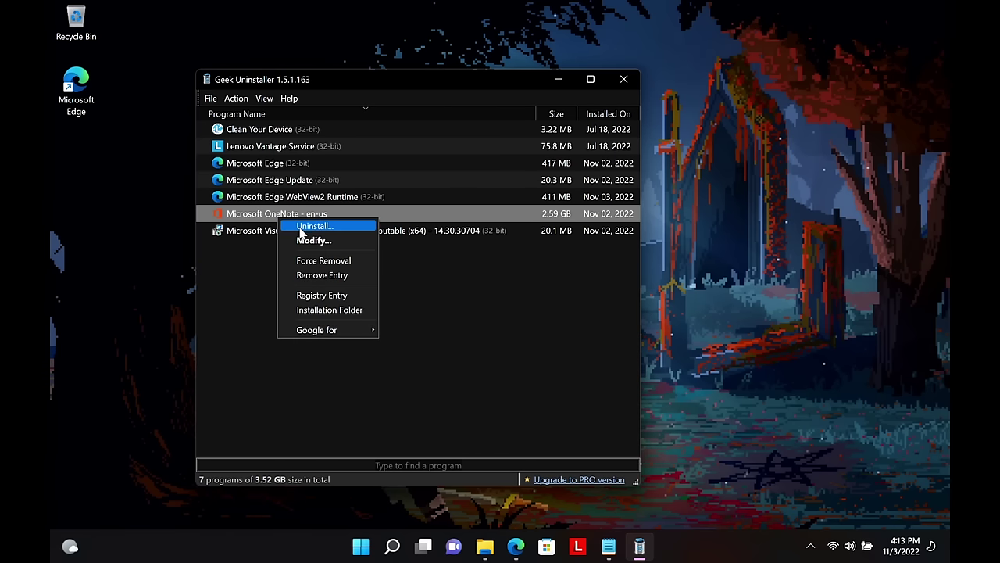
left_click(301, 228)
left_click(574, 351)
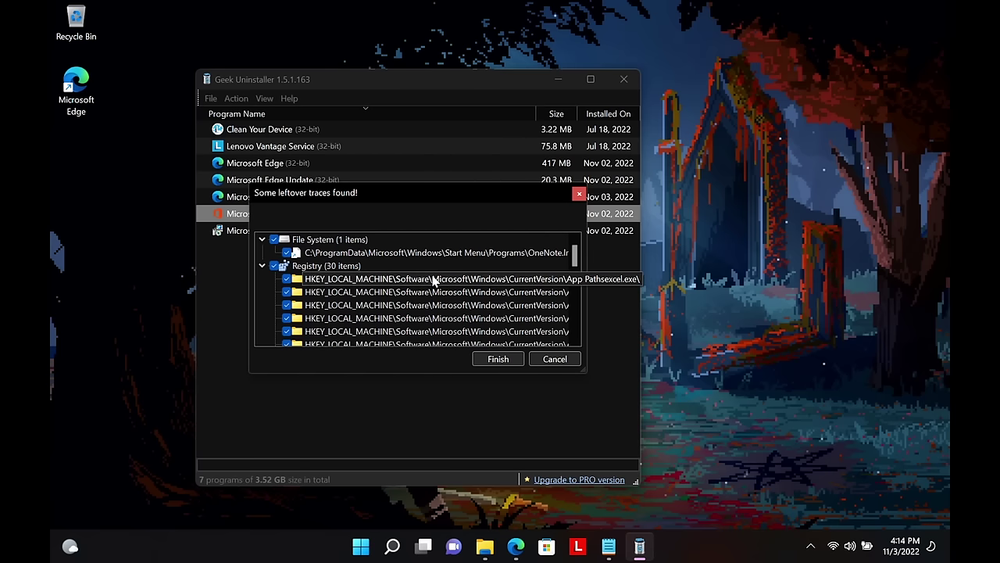
scroll(436, 283, "down", 1)
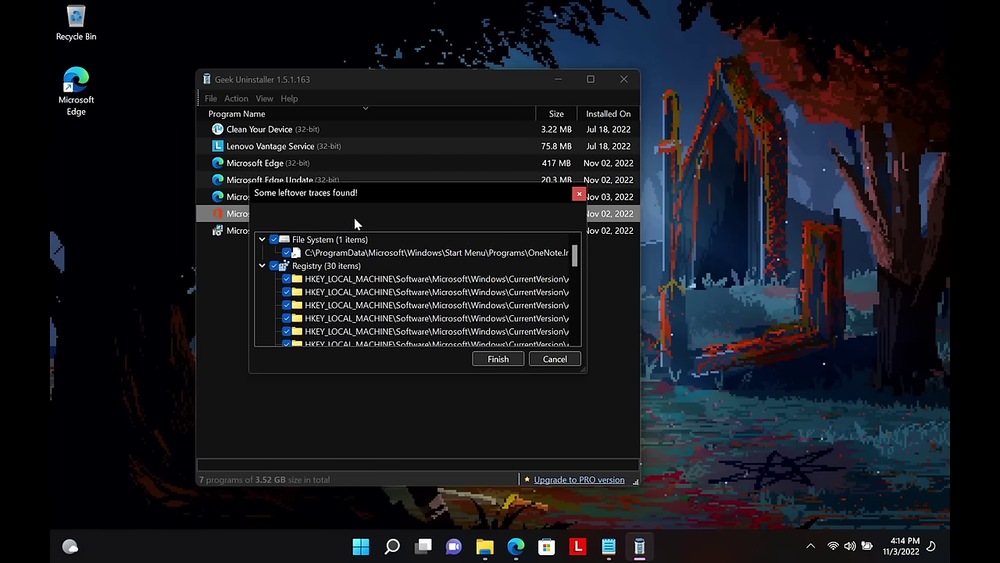
left_click_drag(586, 373, 787, 458)
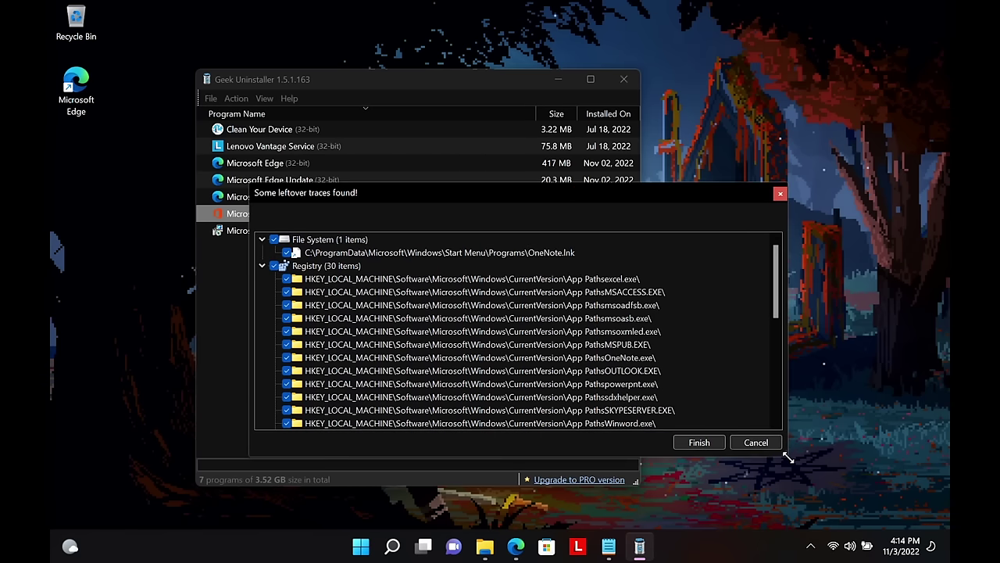
scroll(504, 288, "down", 10)
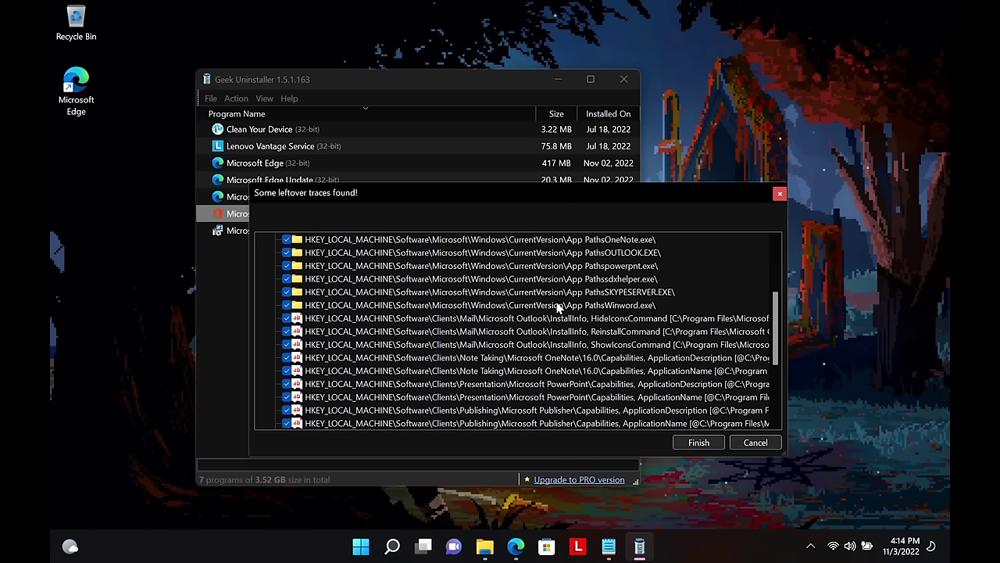
left_click(707, 443)
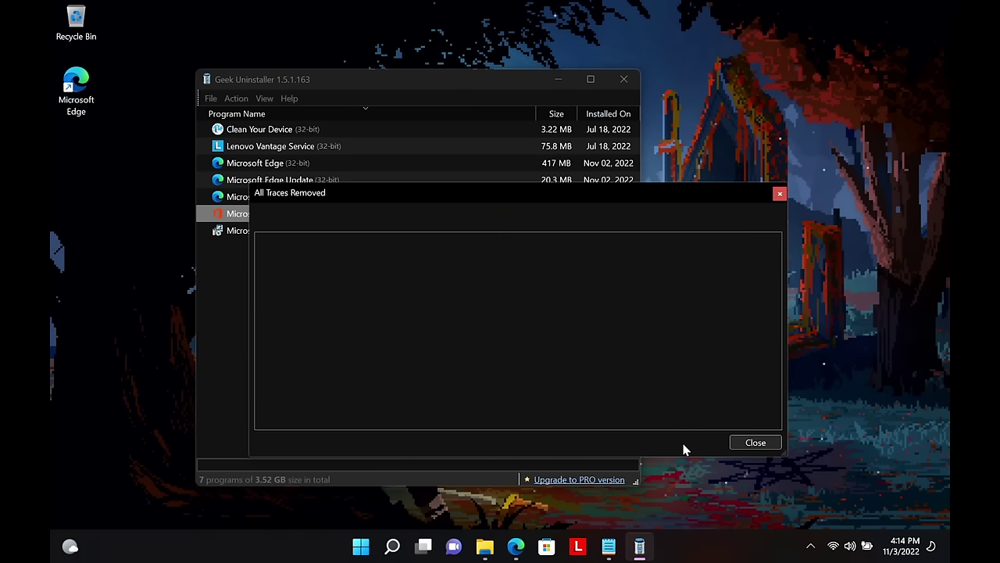
left_click(735, 442)
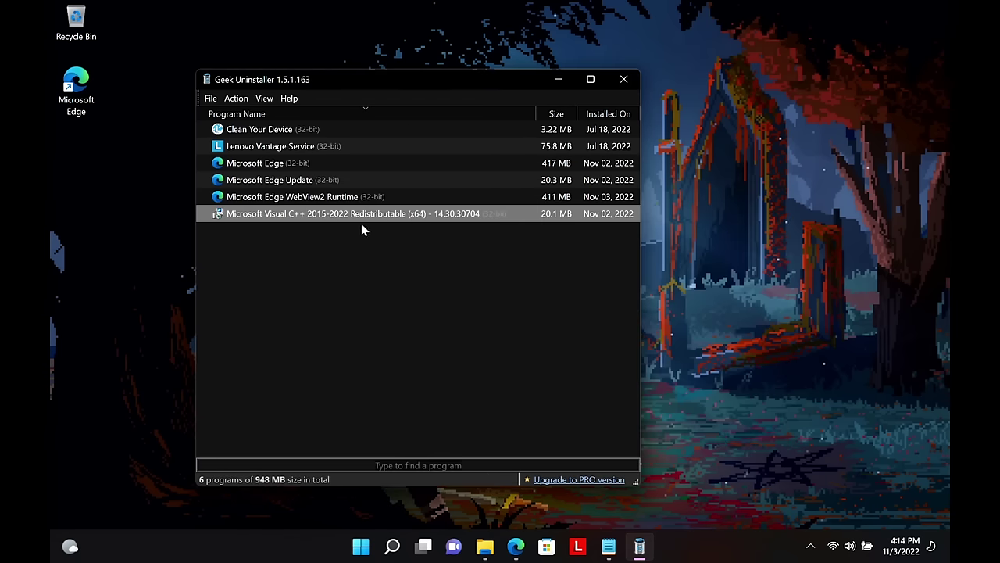
- Switch the program list to Microsoft Store apps and uninstall Dolby Access together with its leftover traces
left_click(264, 98)
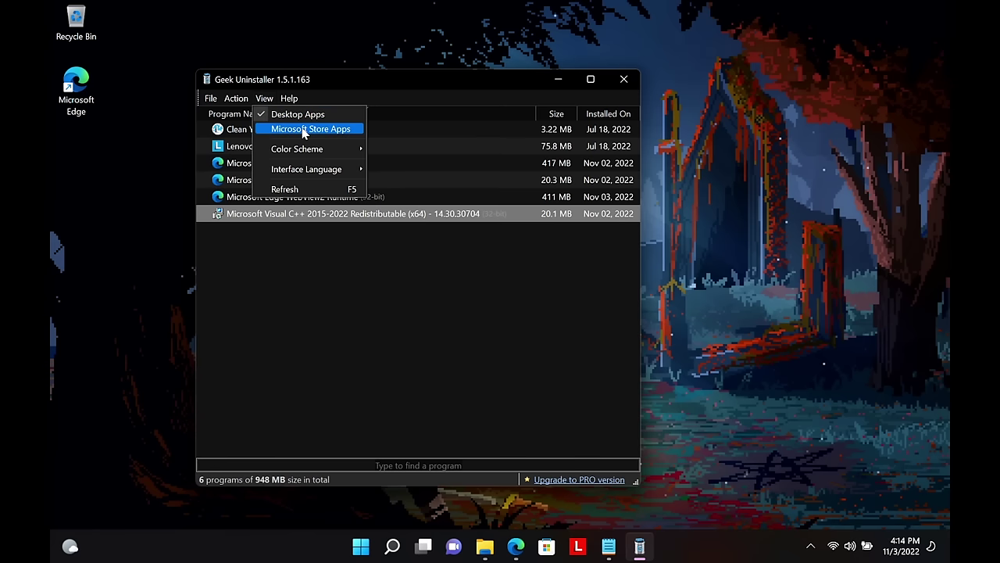
left_click(305, 134)
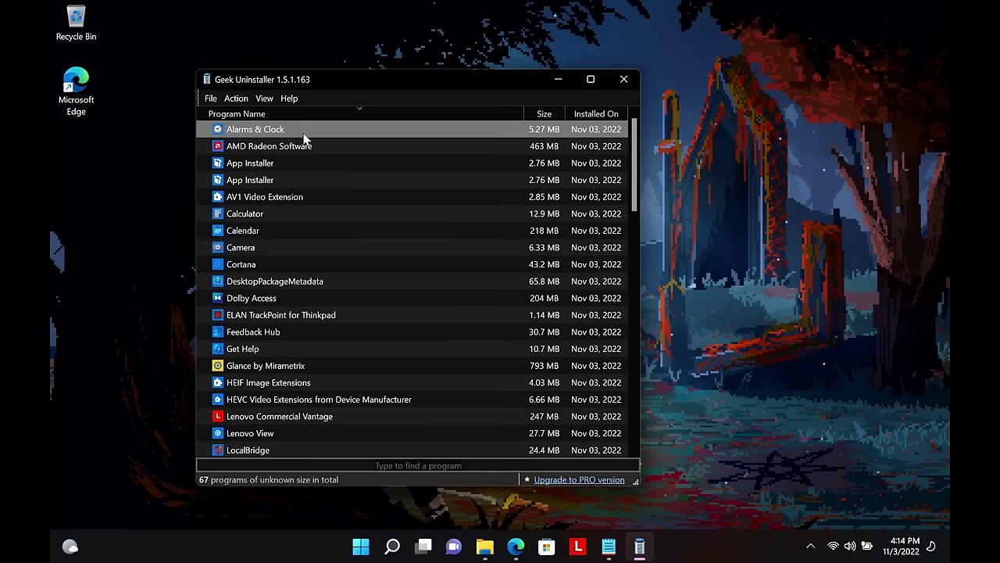
left_click(249, 266)
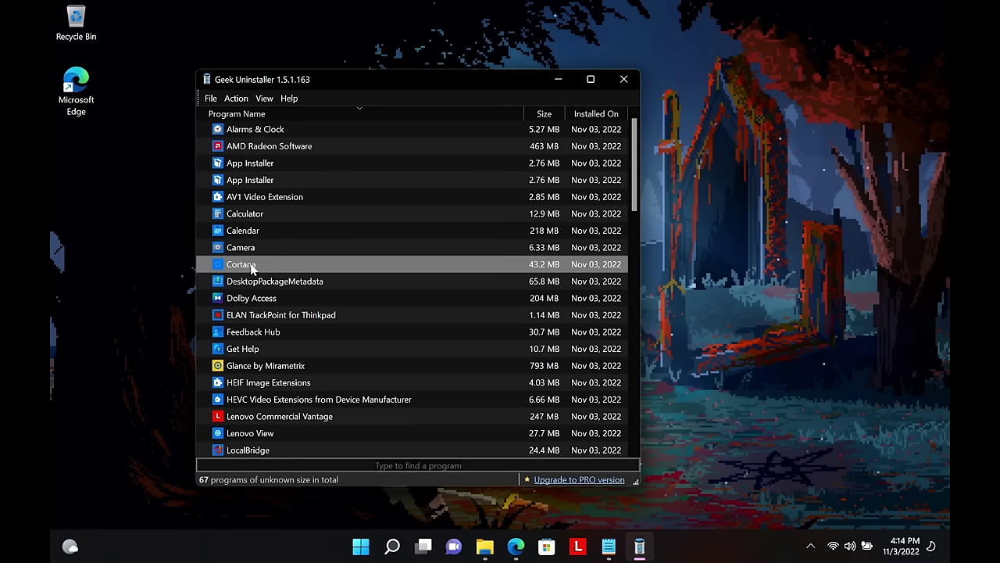
left_click(257, 301)
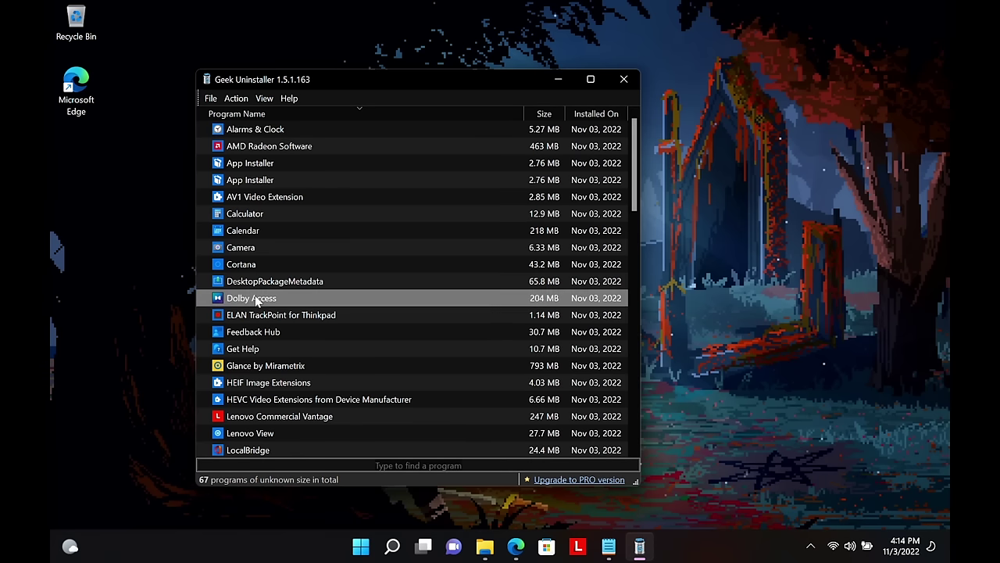
right_click(257, 301)
left_click(291, 303)
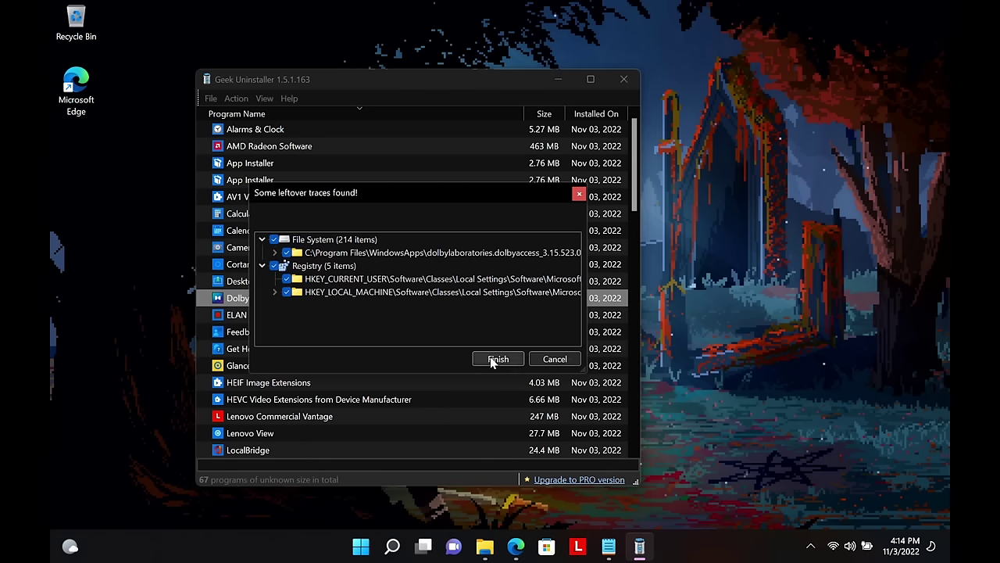
left_click(495, 357)
- Uninstall the Store apps Glance by Mirametrix, including its leftover traces, and Mail
right_click(304, 354)
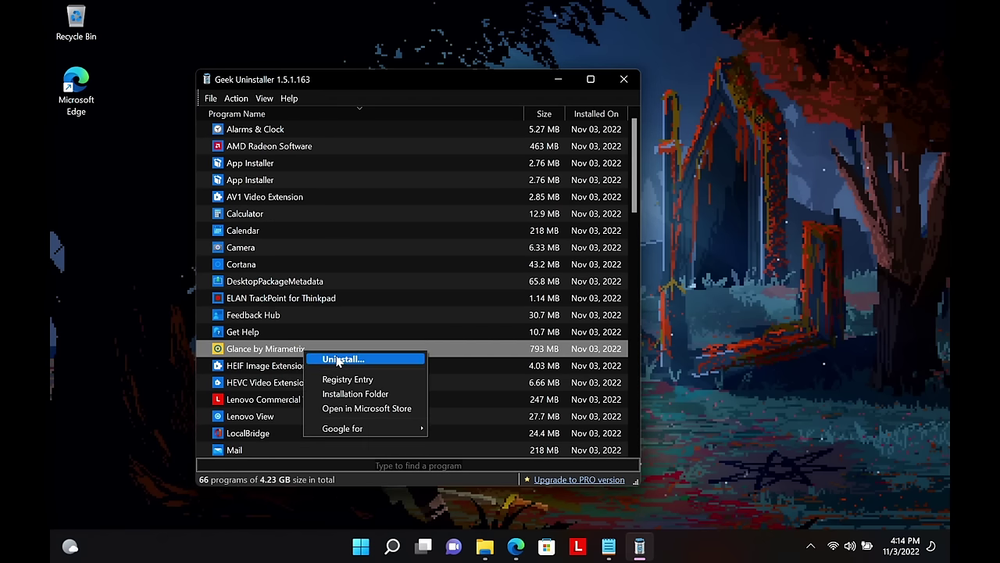
left_click(339, 358)
left_click(492, 357)
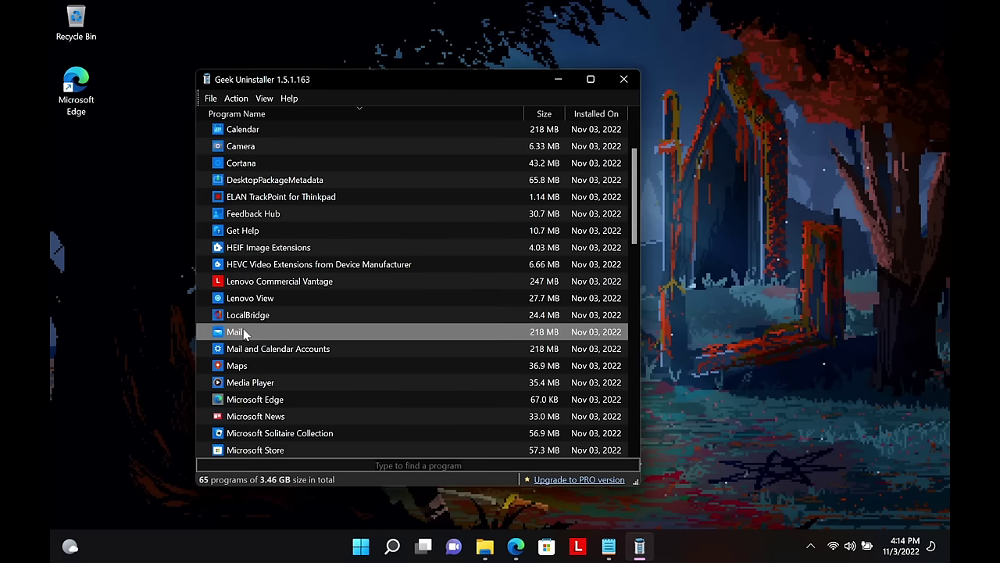
right_click(244, 333)
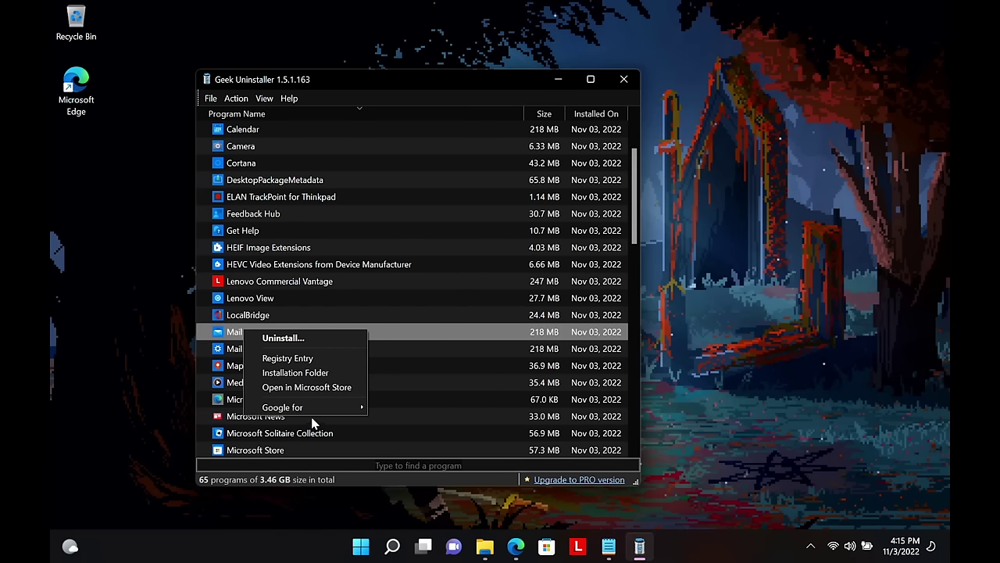
left_click_drag(312, 78, 299, 78)
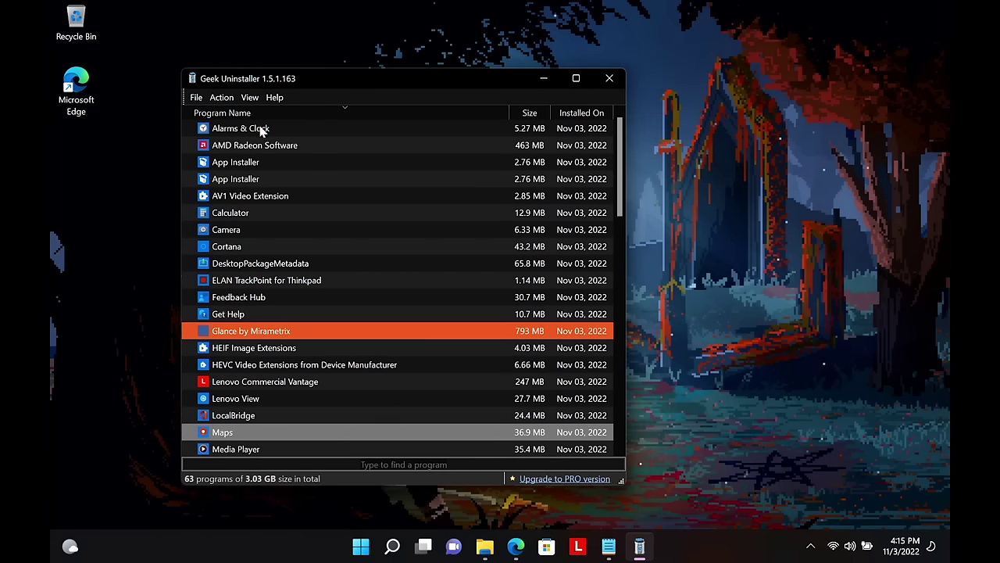
- Uninstall Mobile Plans from the full list of installed apps in Windows, and close the open uninstaller windows
left_click(361, 546)
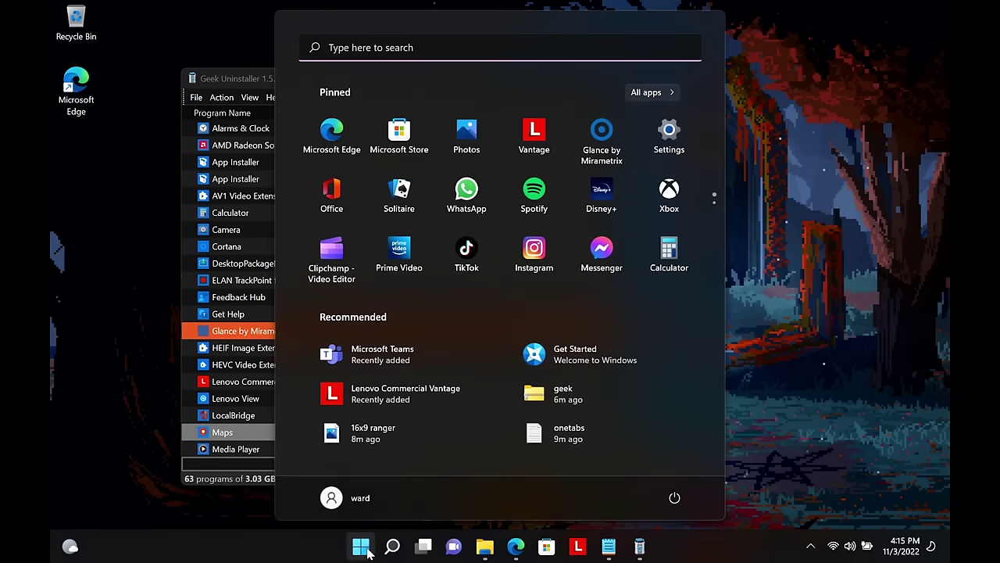
left_click(676, 94)
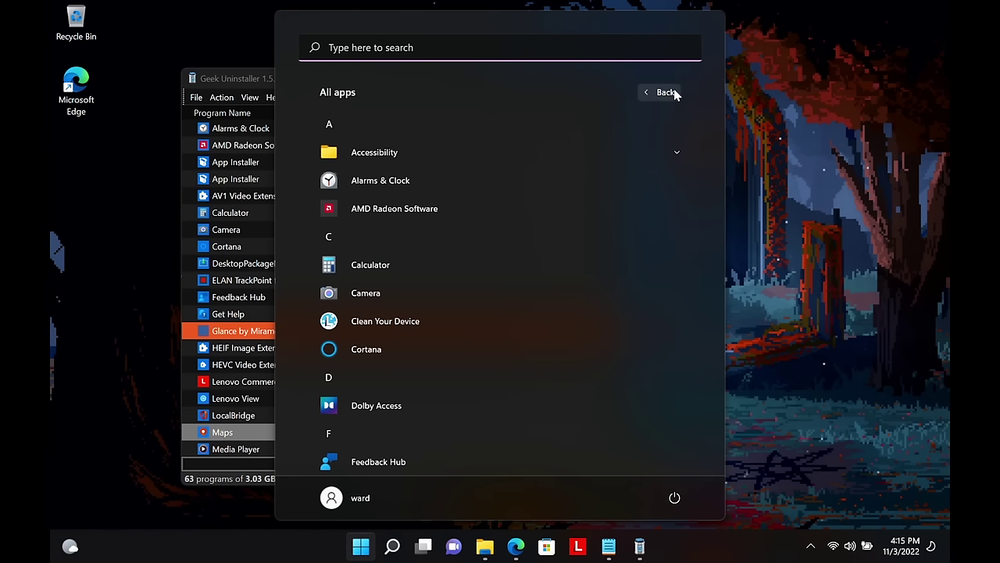
scroll(523, 182, "down", 2)
scroll(521, 182, "down", 2)
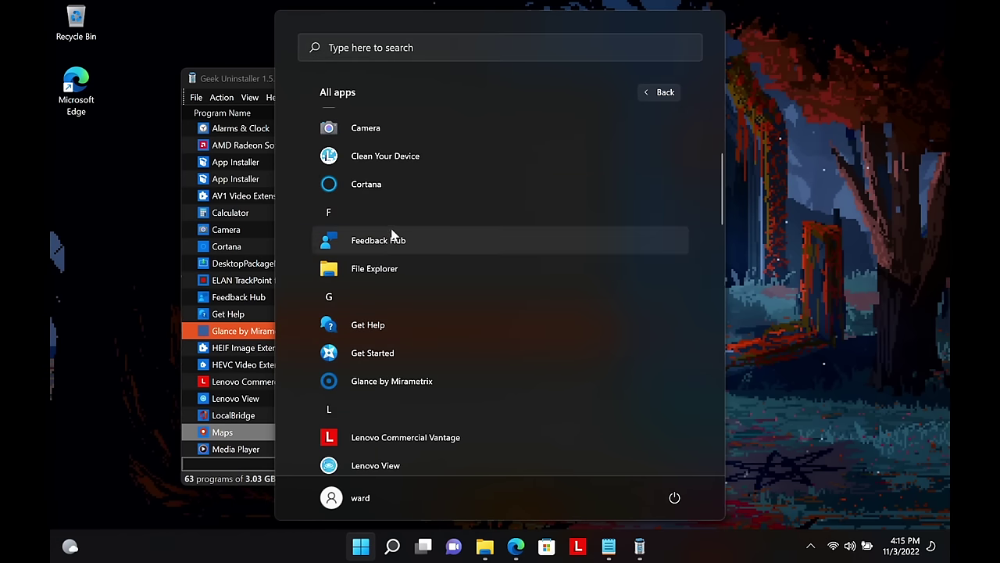
scroll(391, 304, "down", 2)
scroll(393, 309, "down", 2)
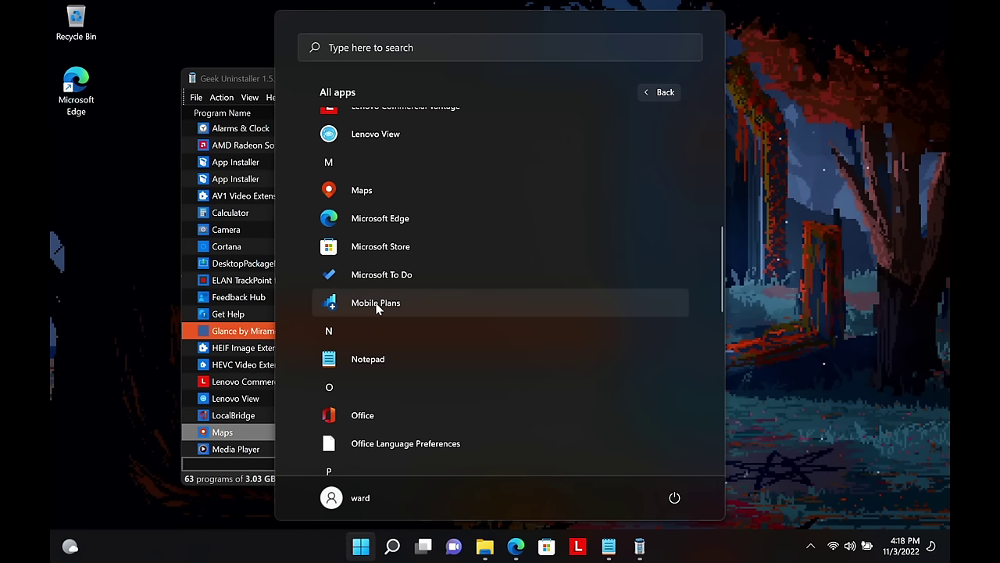
right_click(377, 306)
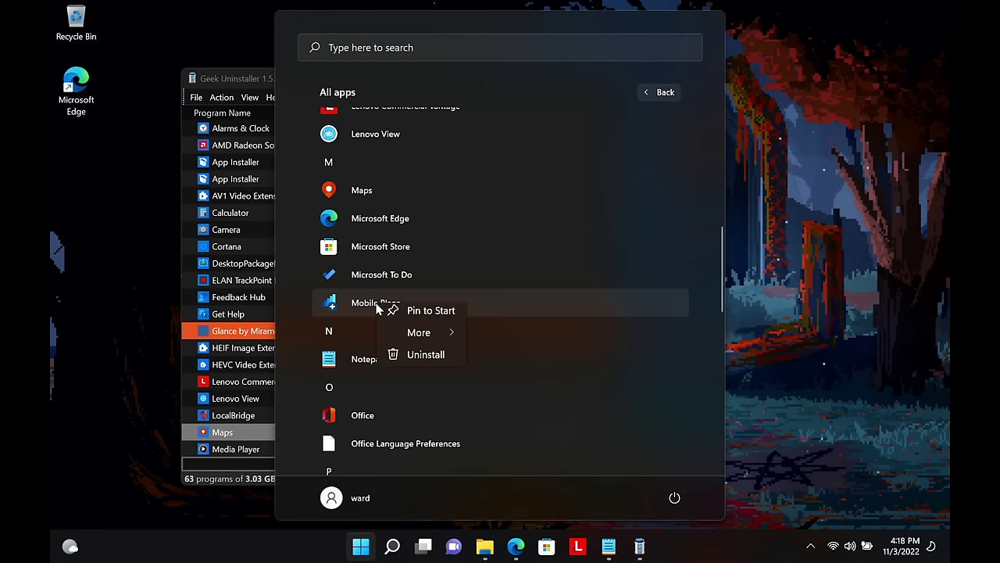
left_click(392, 362)
left_click(572, 254)
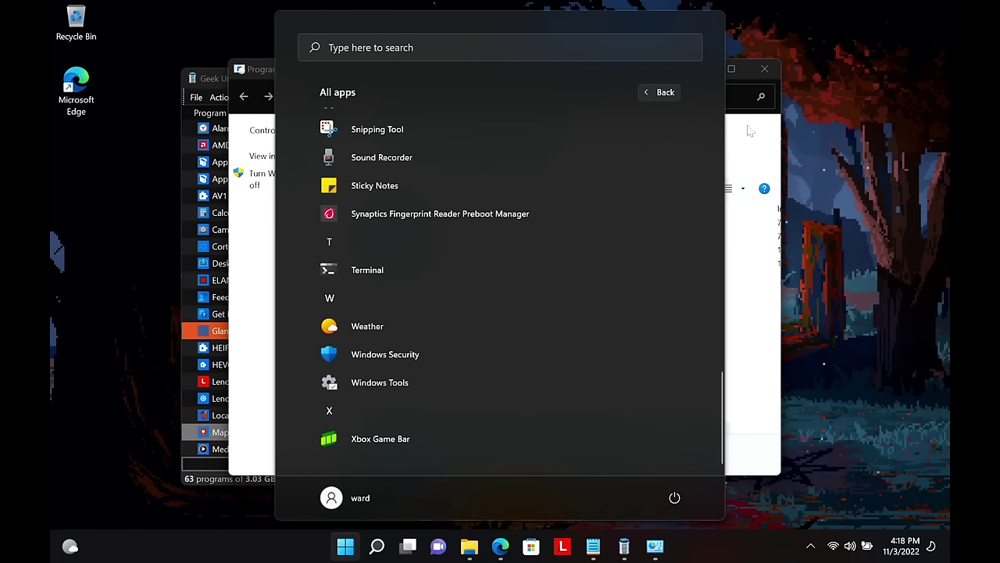
left_click(764, 69)
left_click(752, 74)
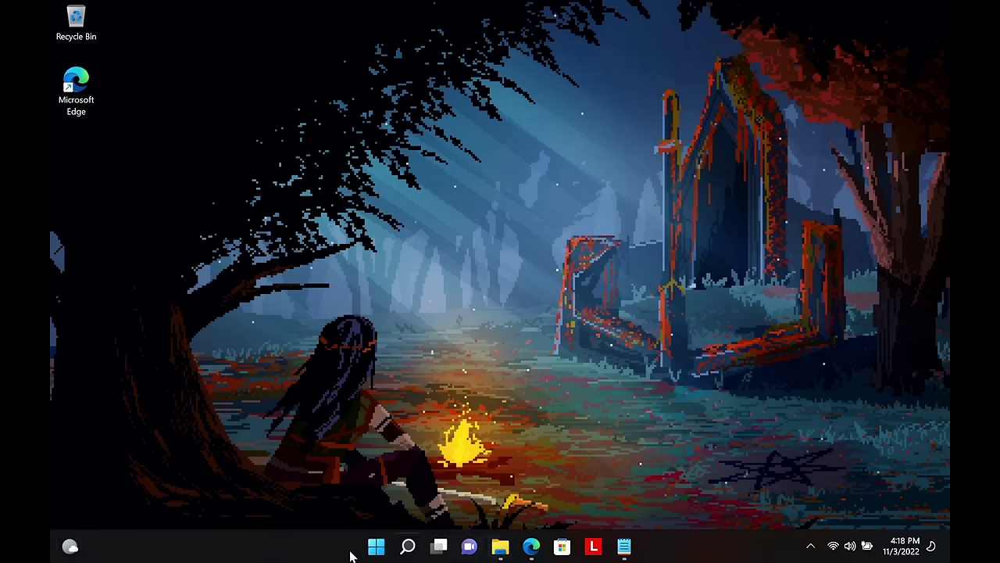
- Search Windows for "update", open Check for updates, and start downloading the available updates
left_click(375, 546)
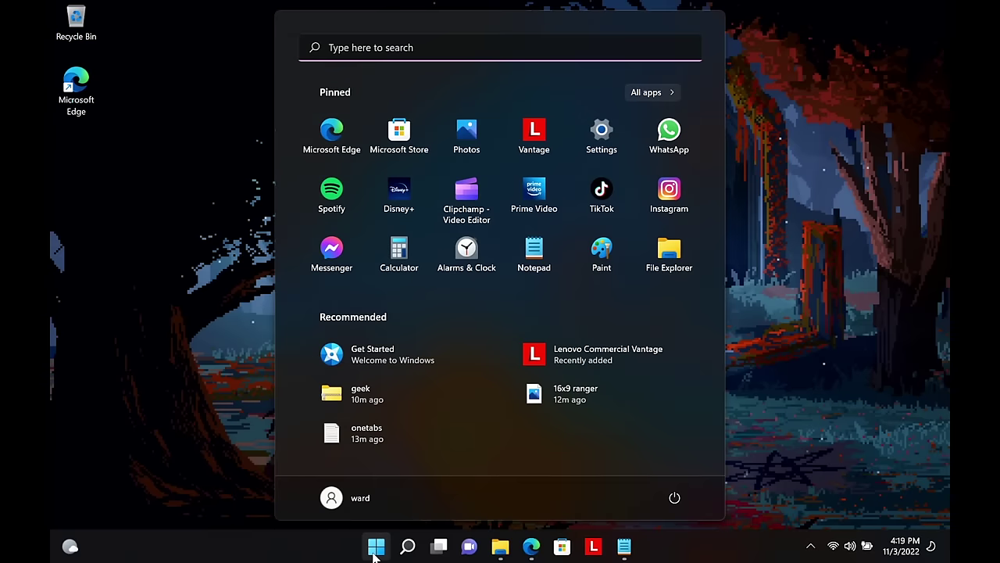
type("update")
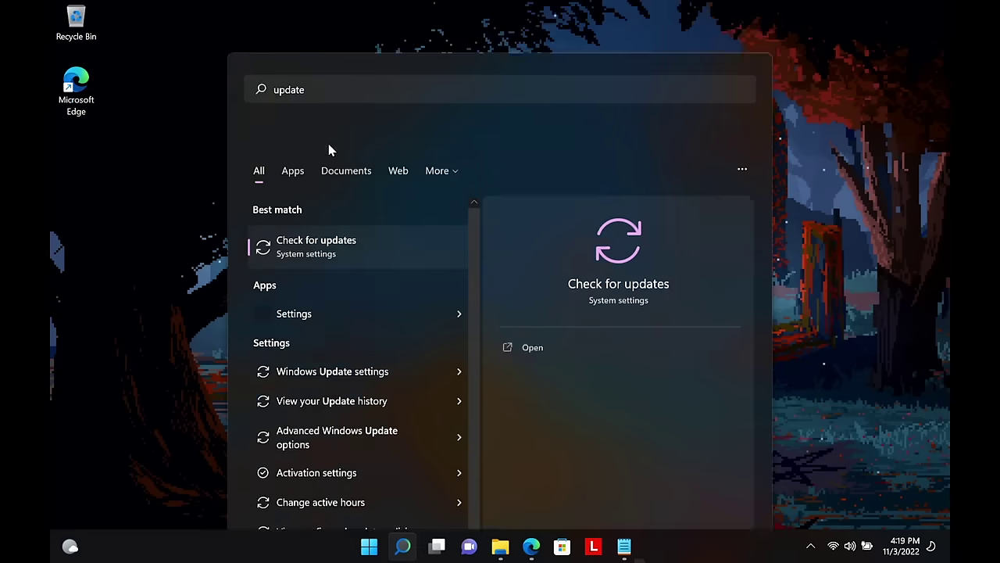
key("Return")
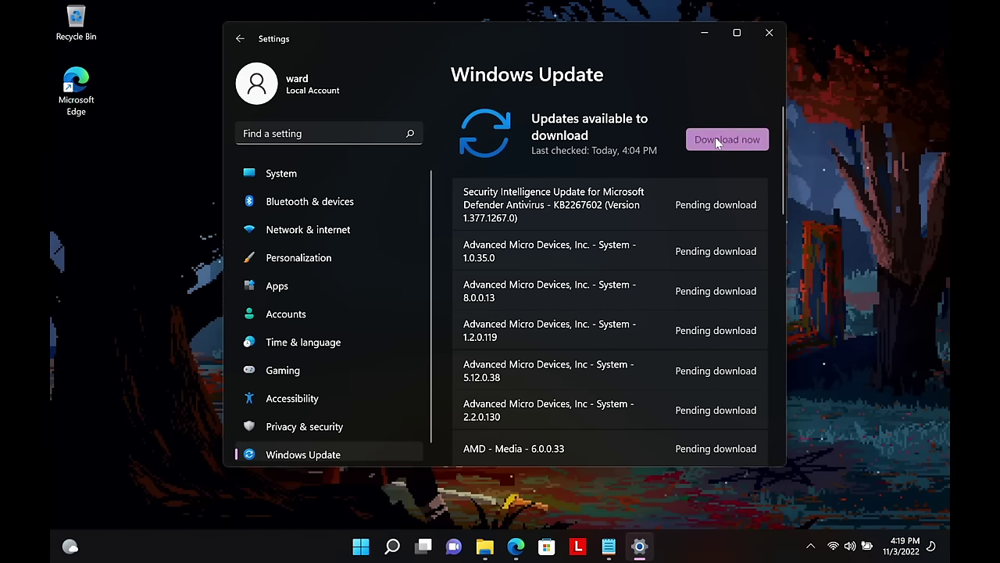
left_click(725, 144)
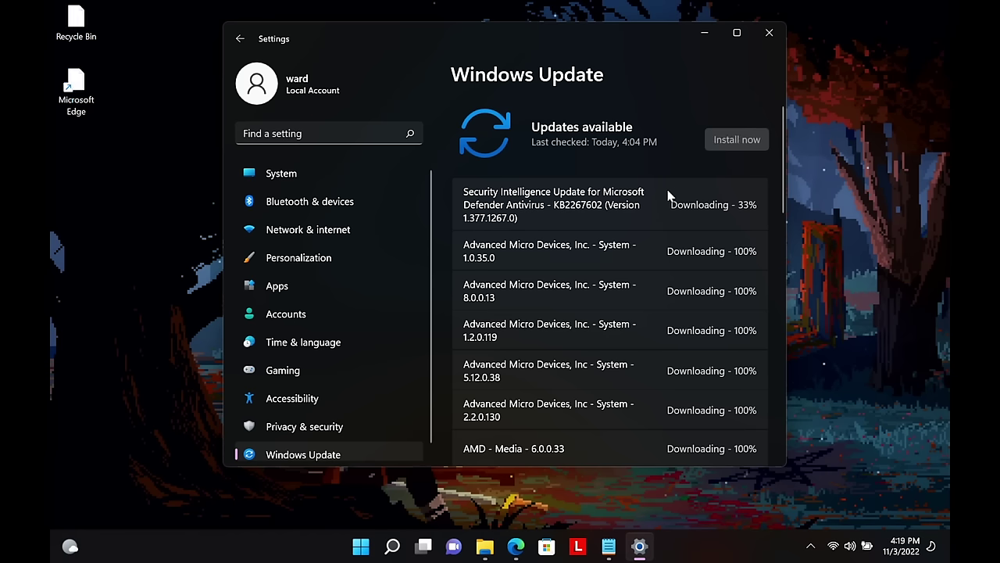
- Install the downloaded Windows updates and restart the laptop to finish applying them
left_click(739, 139)
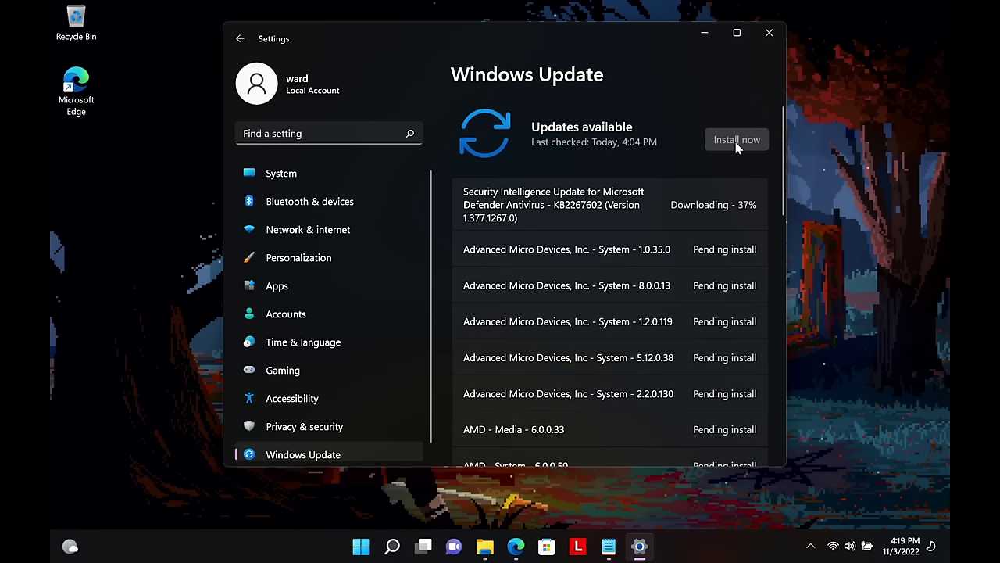
scroll(633, 229, "down", 2)
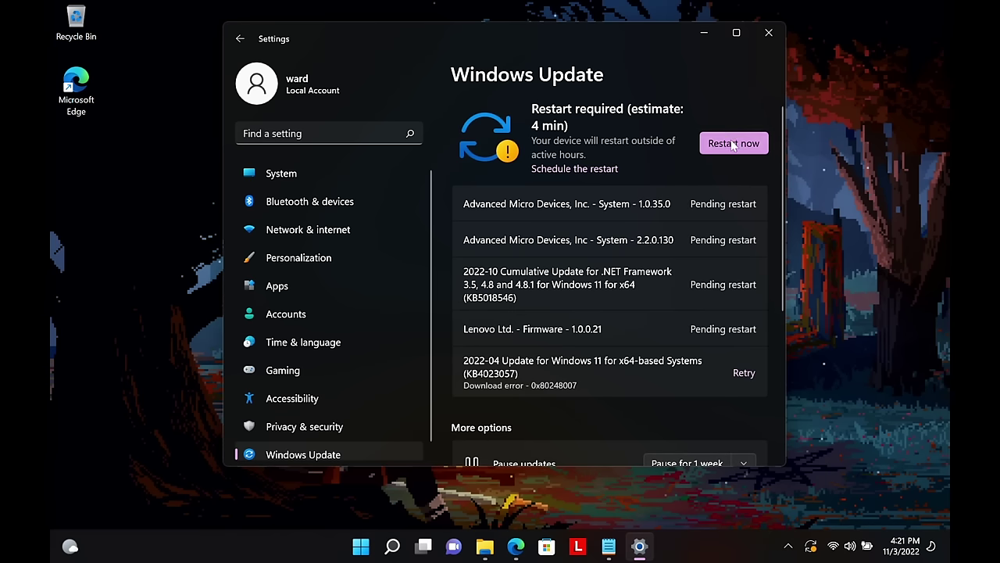
left_click(733, 144)
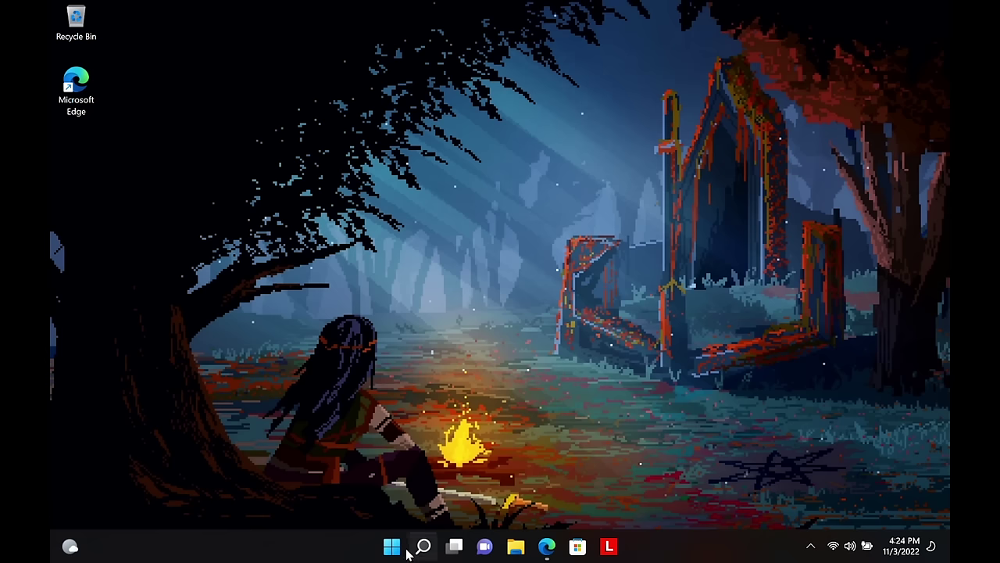
left_click(392, 547)
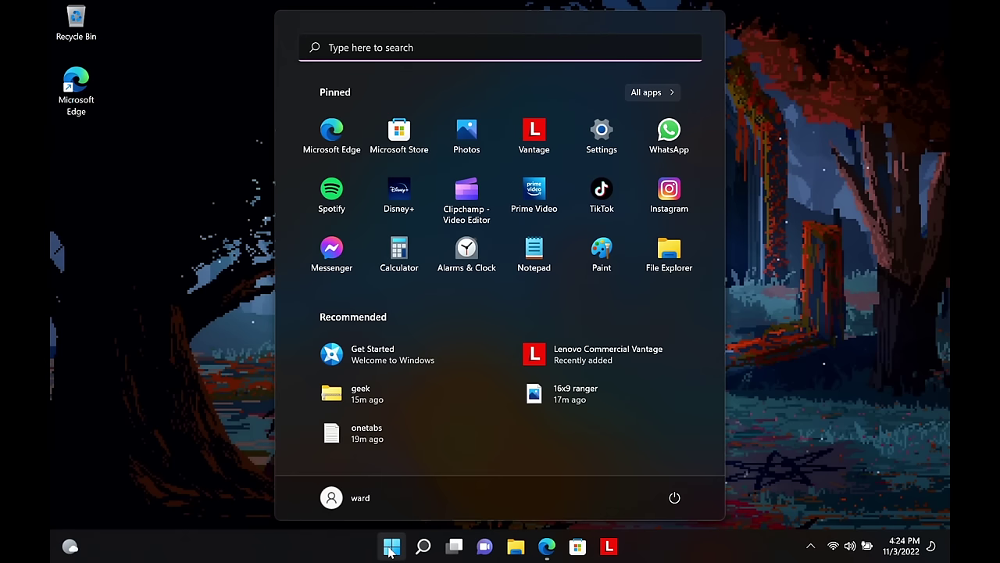
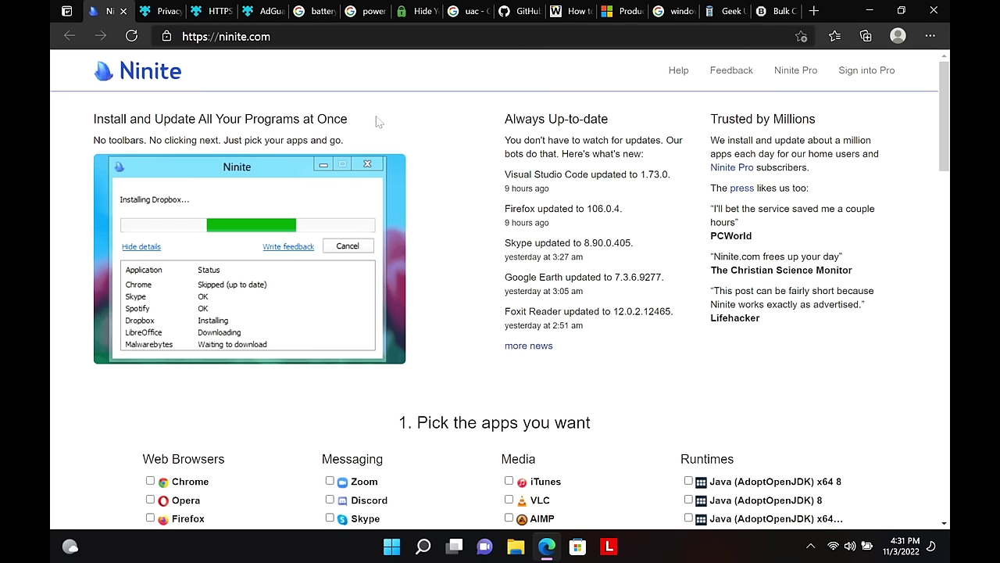
- On the Ninite page, select Firefox, Discord, VLC, K-Lite Codecs and qBittorrent for the custom installer
scroll(379, 123, "down", 3)
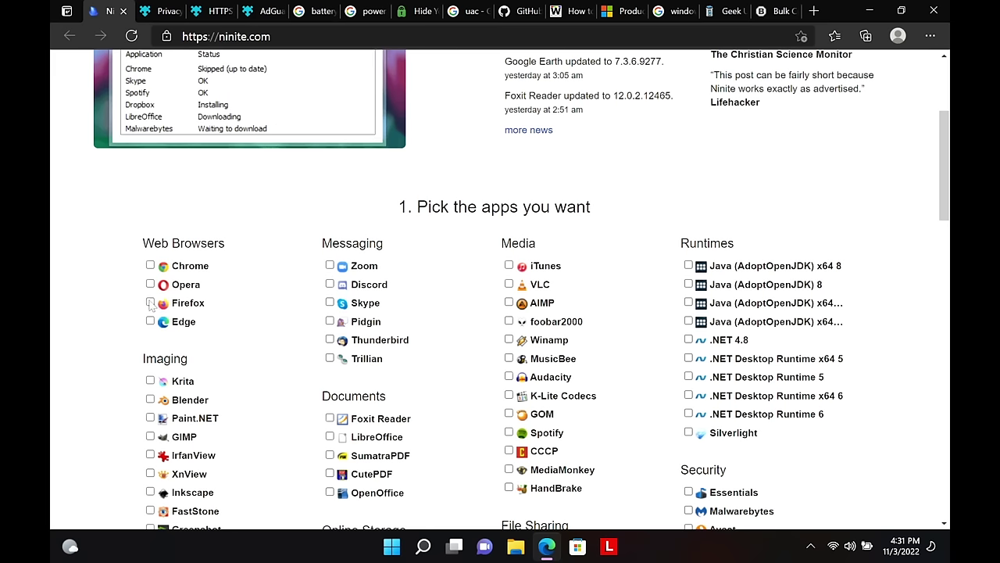
scroll(200, 302, "down", 2)
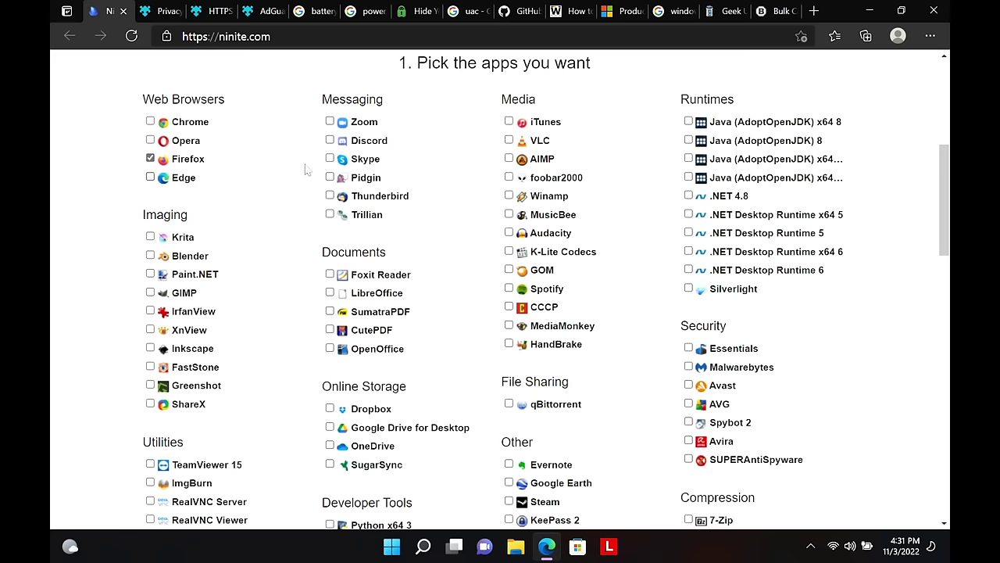
scroll(266, 190, "down", 1)
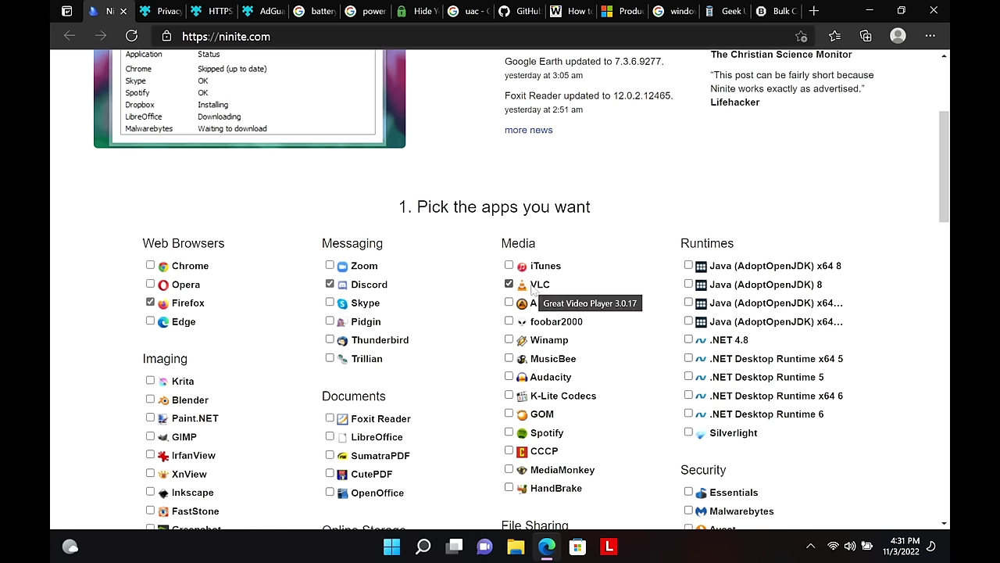
left_click(510, 396)
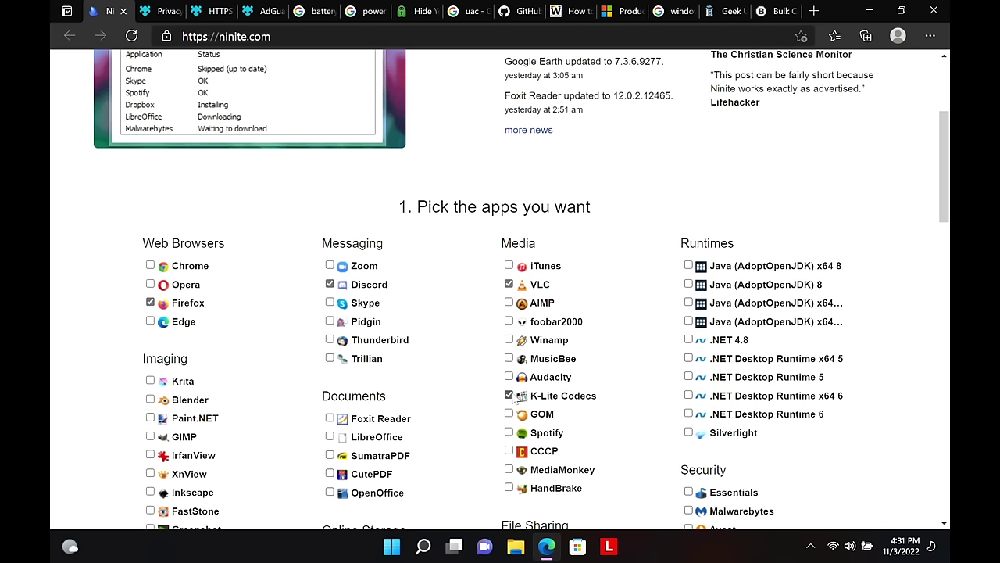
scroll(559, 404, "down", 2)
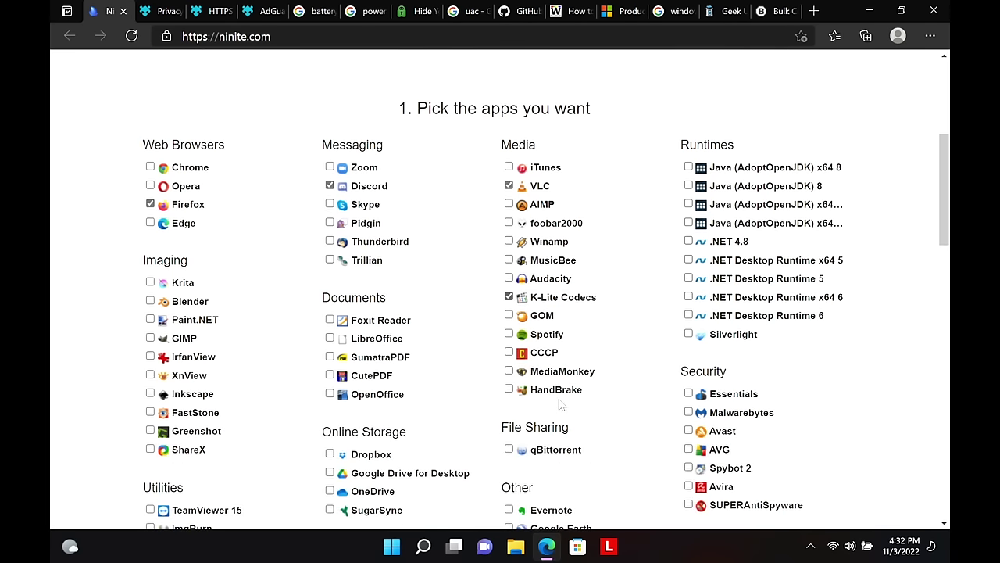
left_click(509, 404)
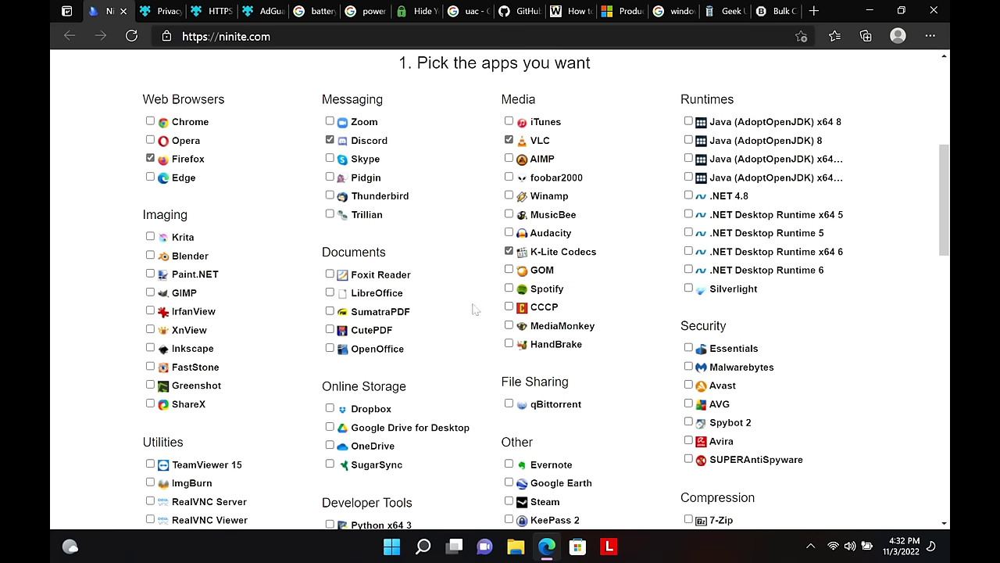
- Add FileZilla, Notepad++ and 7-Zip to the Ninite app selection
scroll(508, 404, "down", 3)
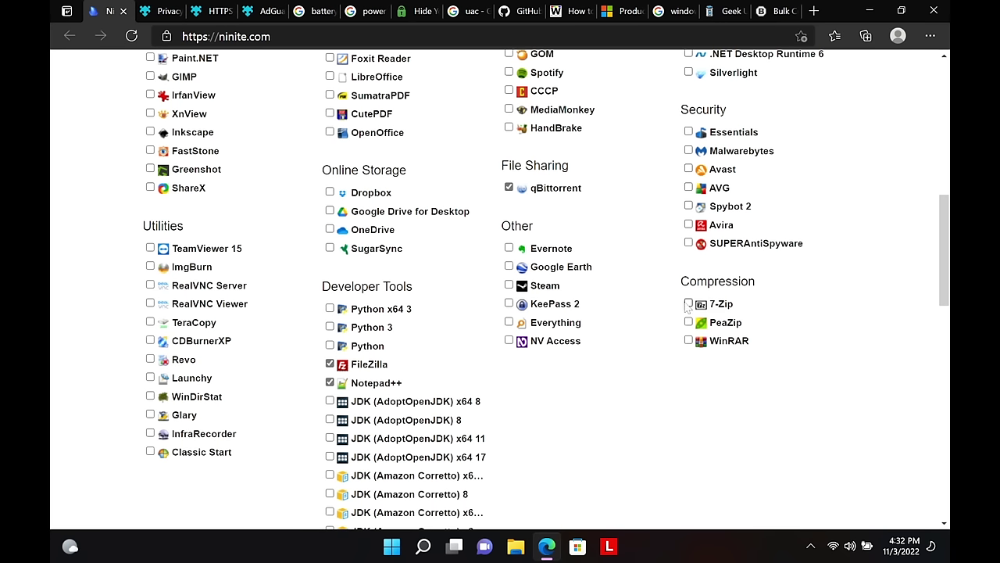
scroll(689, 309, "up", 3)
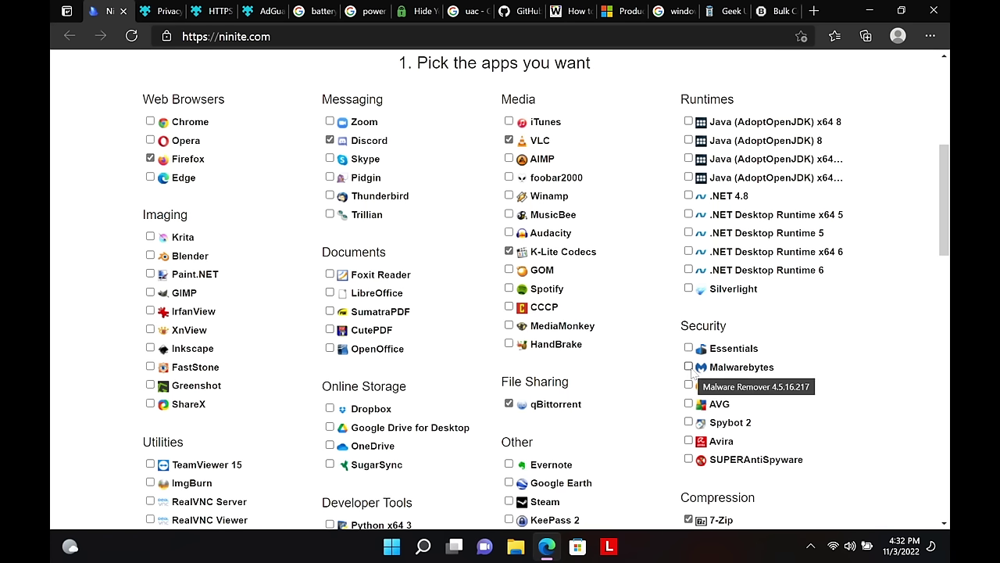
scroll(695, 376, "down", 2)
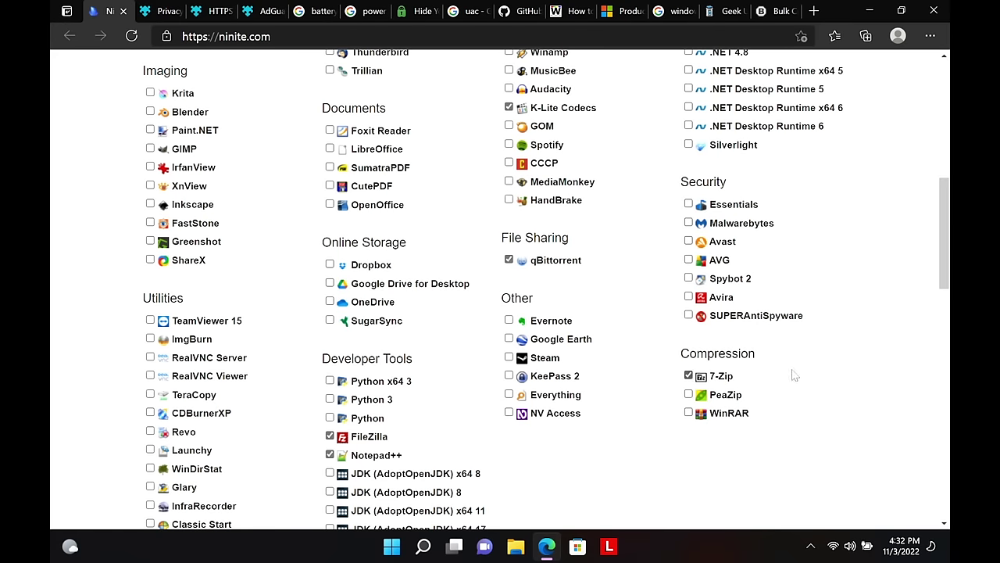
scroll(715, 223, "up", 2)
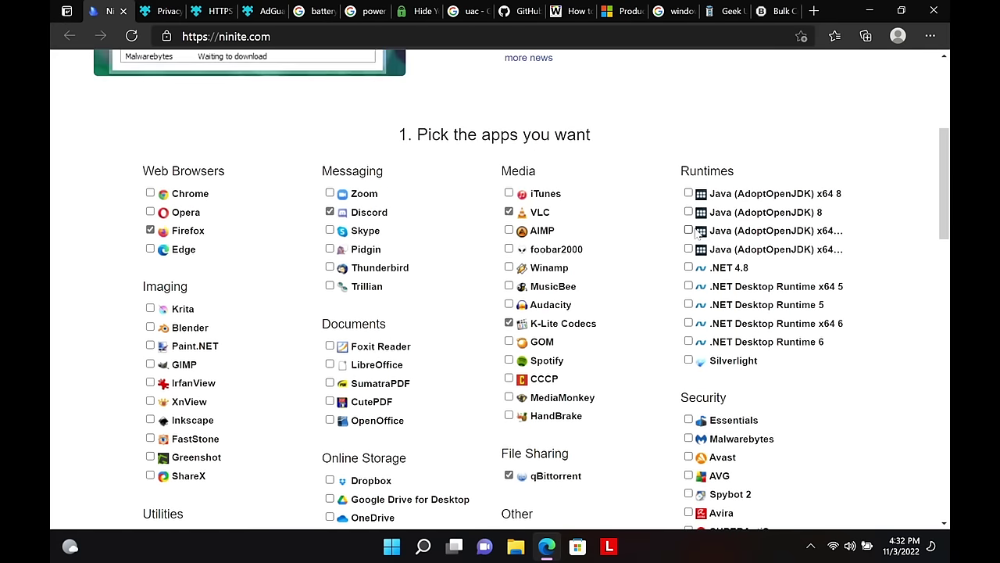
scroll(580, 257, "down", 3)
scroll(580, 256, "down", 4)
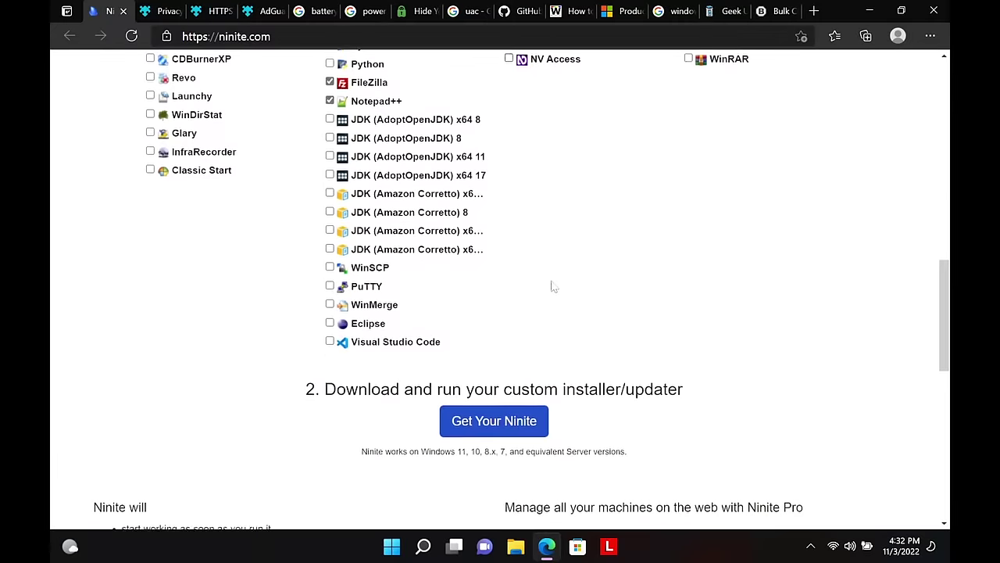
- Download the custom Ninite installer, run it, and allow it to make changes to the device
left_click(460, 420)
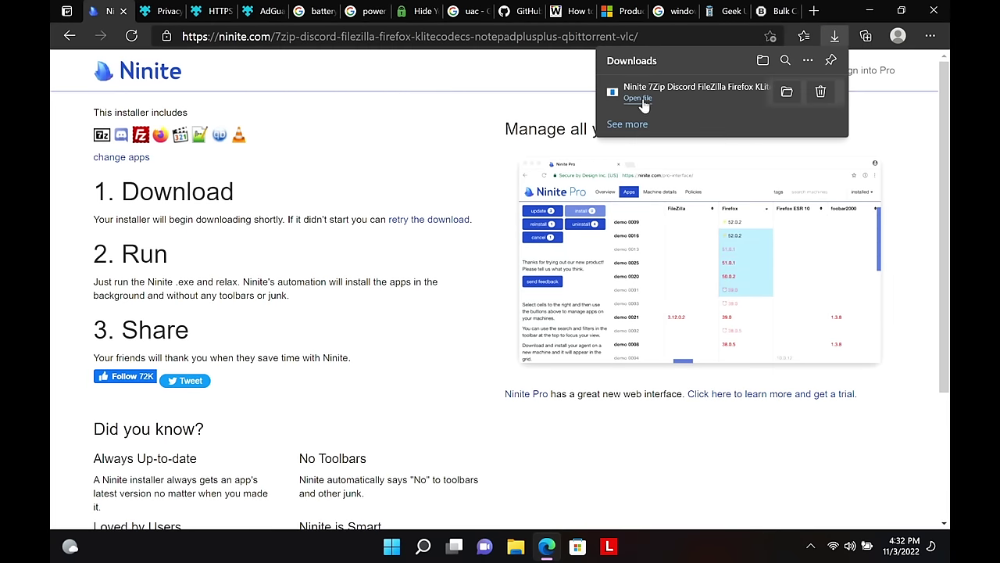
left_click(640, 99)
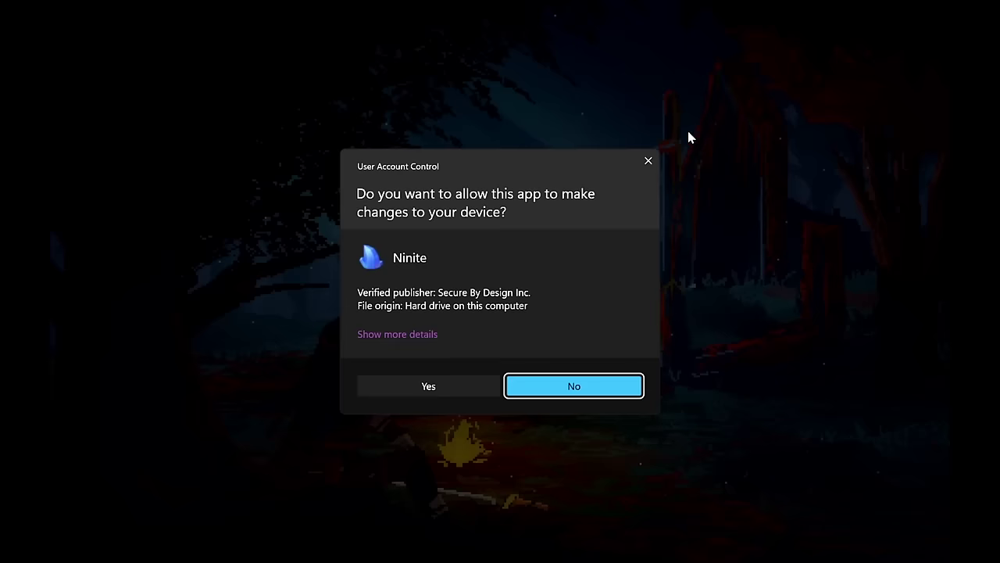
left_click(428, 386)
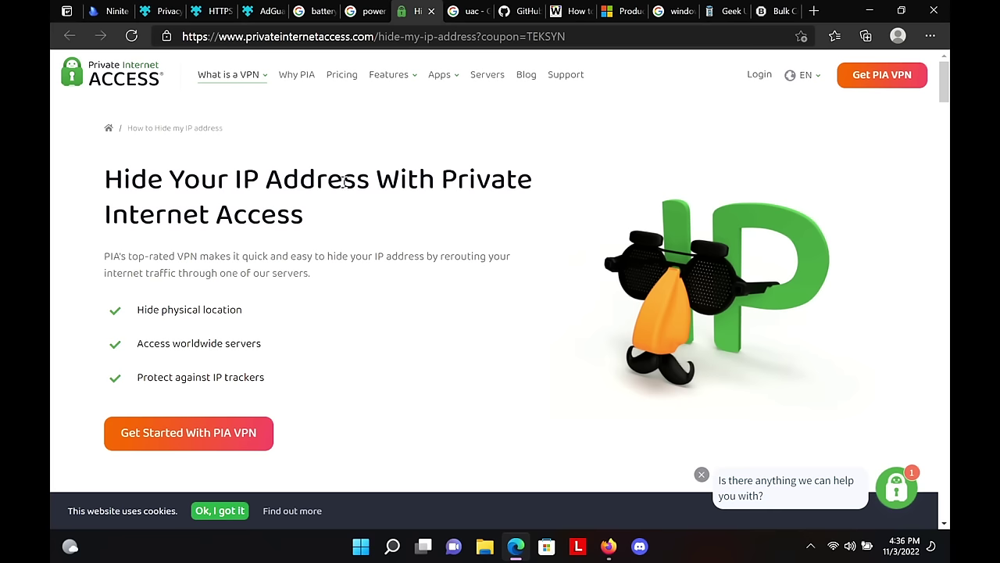
- Review the Private Internet Access page on hiding an IP address and its VPN plan pricing, and minimize the browser
scroll(344, 187, "down", 2)
scroll(341, 201, "up", 2)
scroll(258, 187, "down", 2)
scroll(257, 195, "up", 2)
scroll(198, 205, "down", 10)
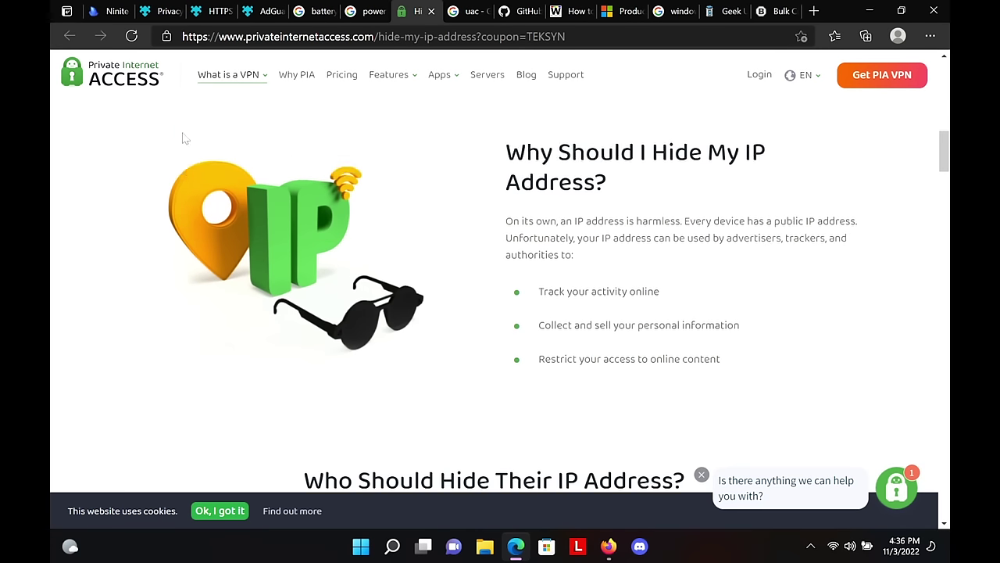
left_click(854, 81)
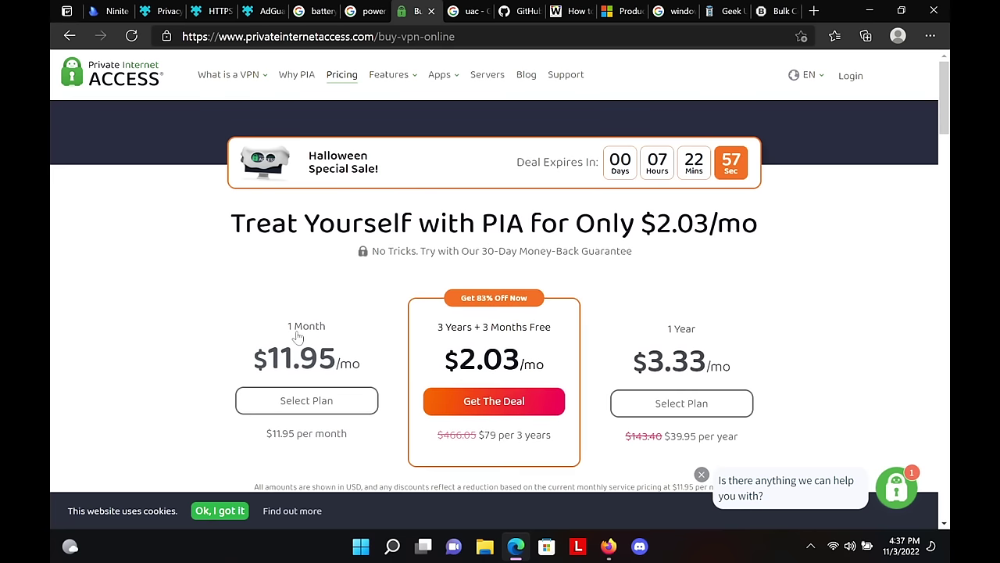
scroll(498, 315, "down", 3)
scroll(497, 317, "up", 3)
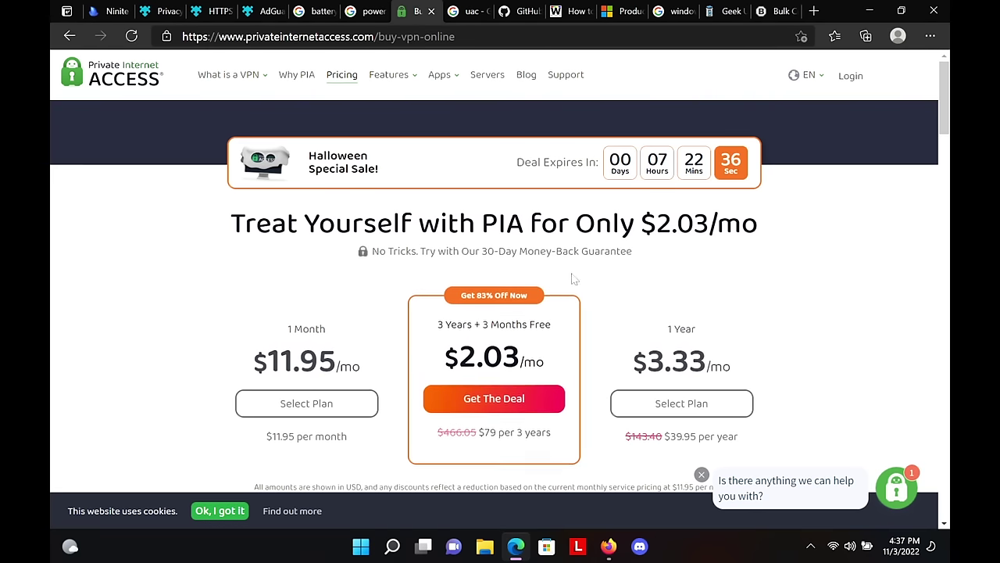
left_click(869, 11)
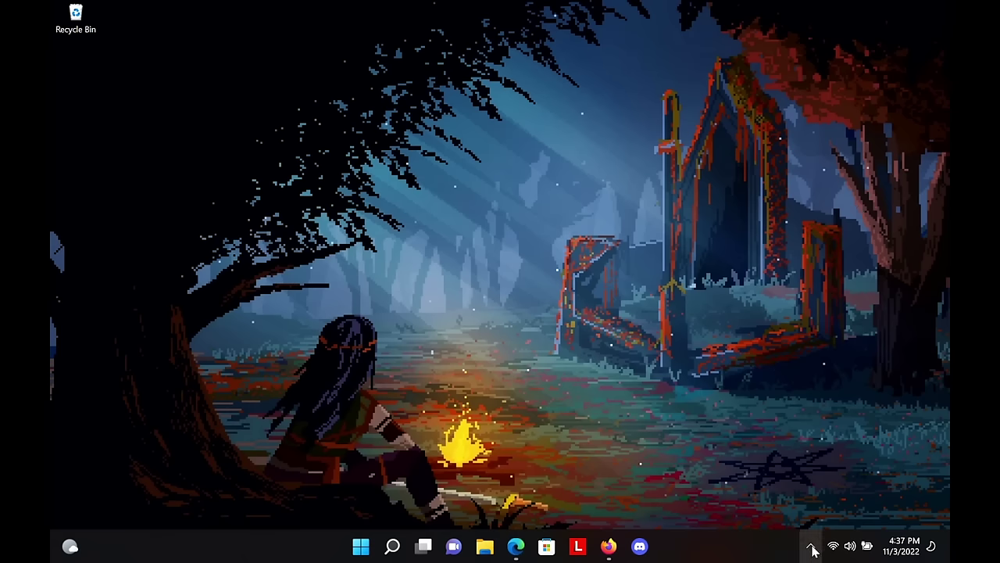
- Open Windows Security and examine its overview and the Account protection section
left_click(812, 547)
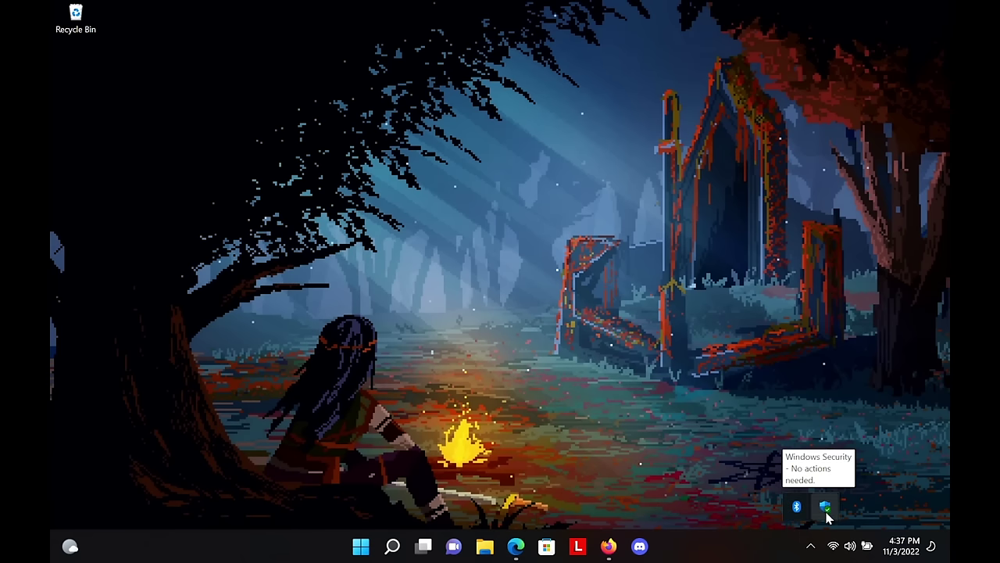
left_click(826, 507)
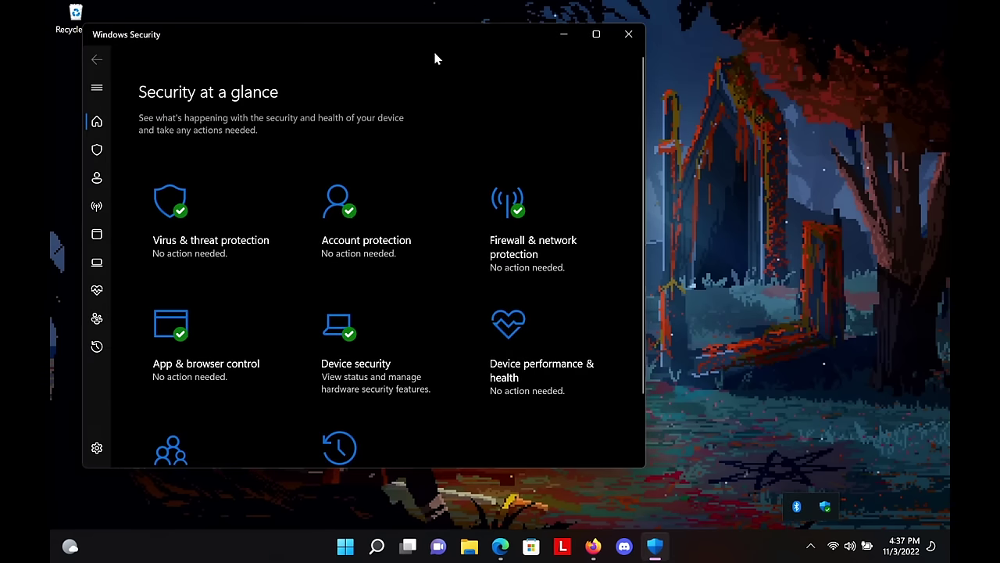
left_click_drag(435, 56, 595, 55)
scroll(572, 252, "down", 2)
scroll(523, 205, "up", 1)
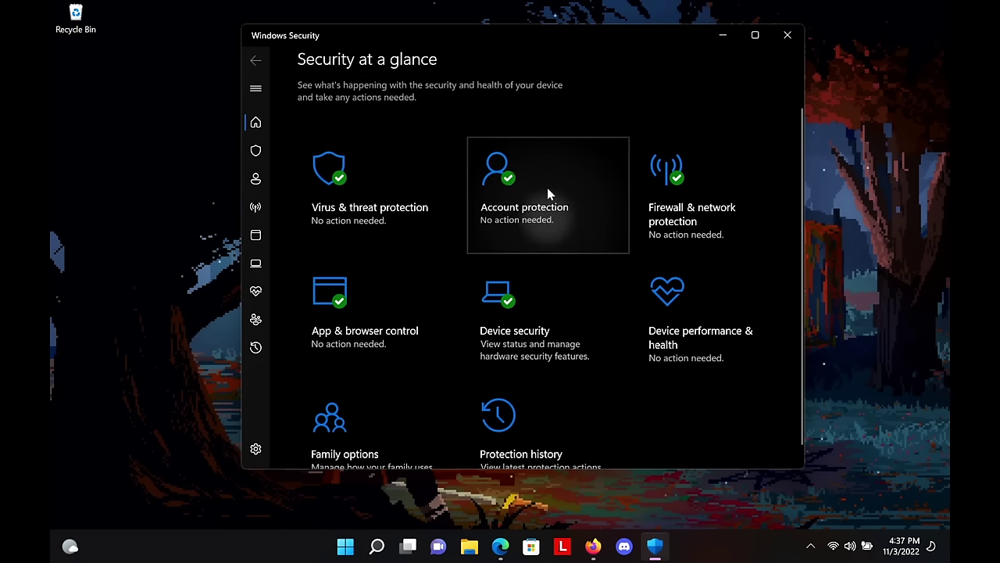
left_click(547, 194)
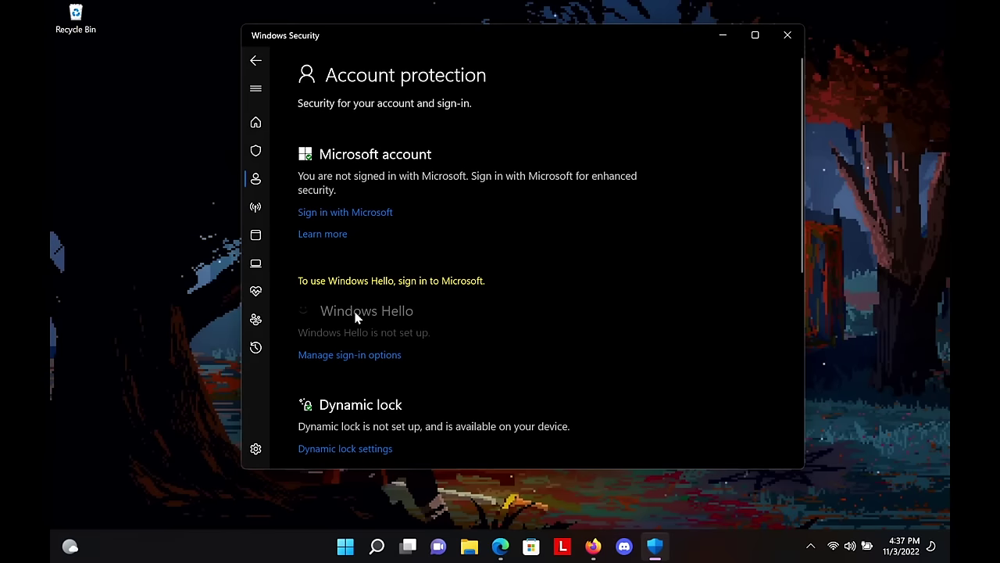
left_click(255, 60)
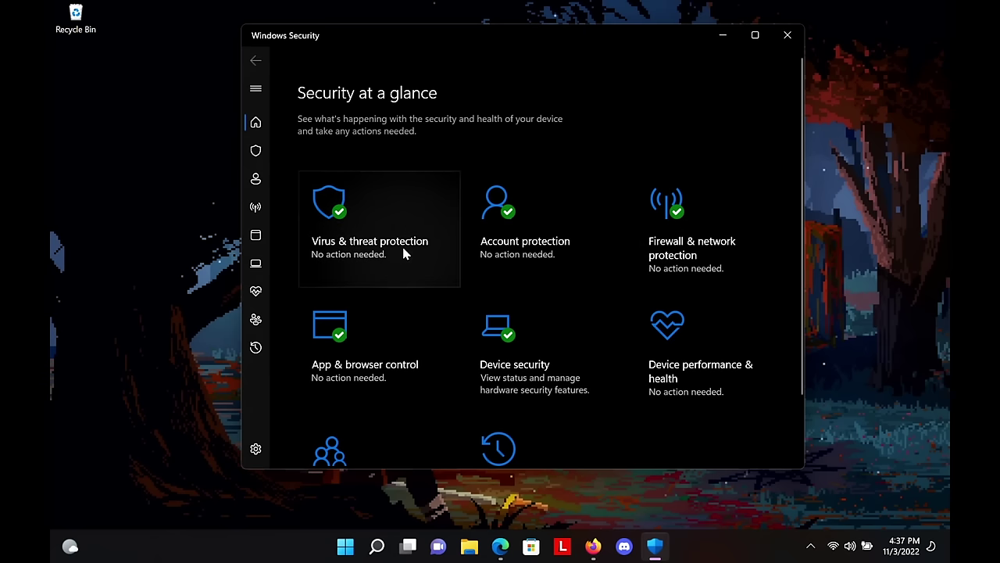
- Review the Virus & threat protection settings, including Tamper Protection and Controlled folder access, and close Windows Security
left_click(405, 253)
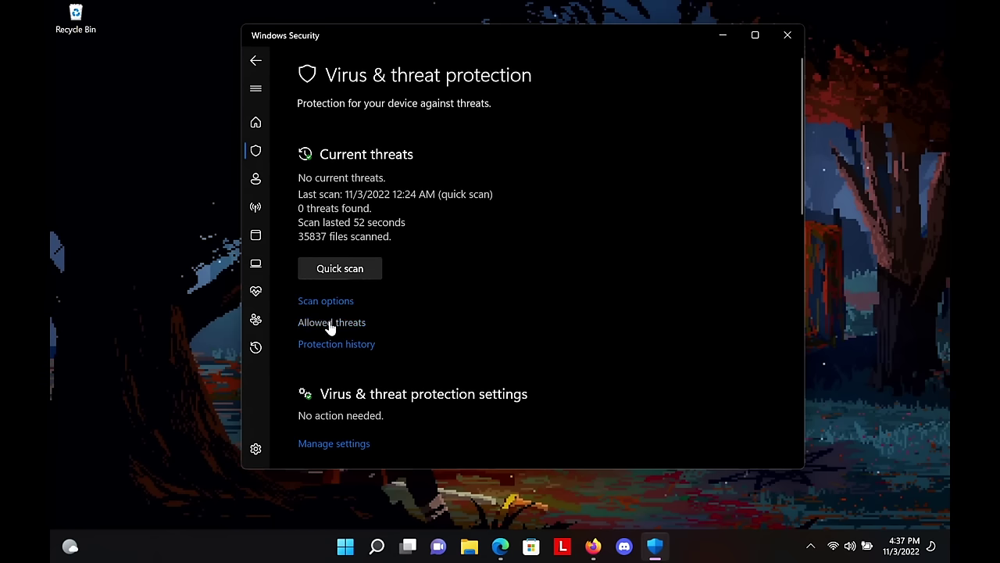
left_click(340, 442)
scroll(357, 330, "down", 10)
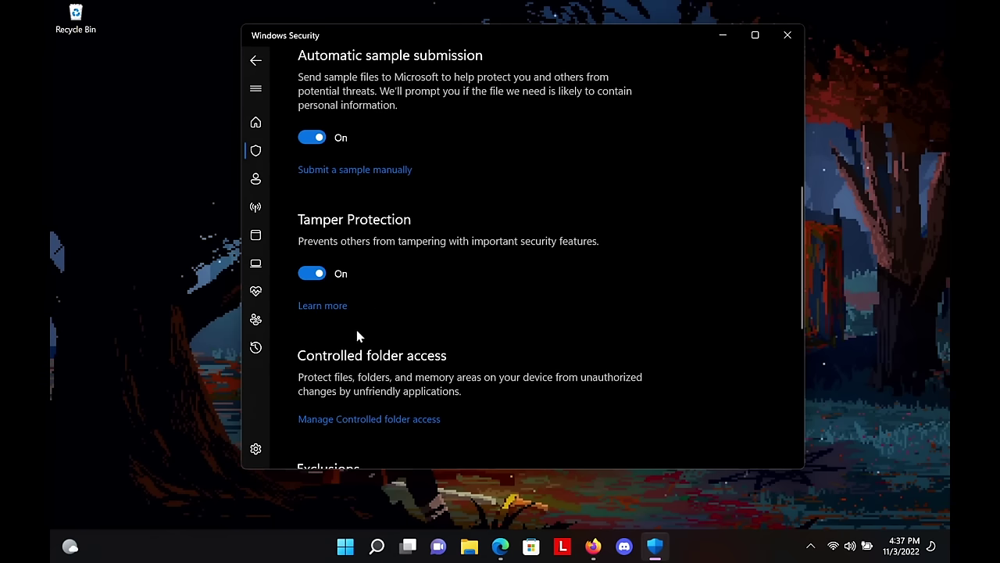
scroll(391, 329, "down", 3)
left_click(796, 35)
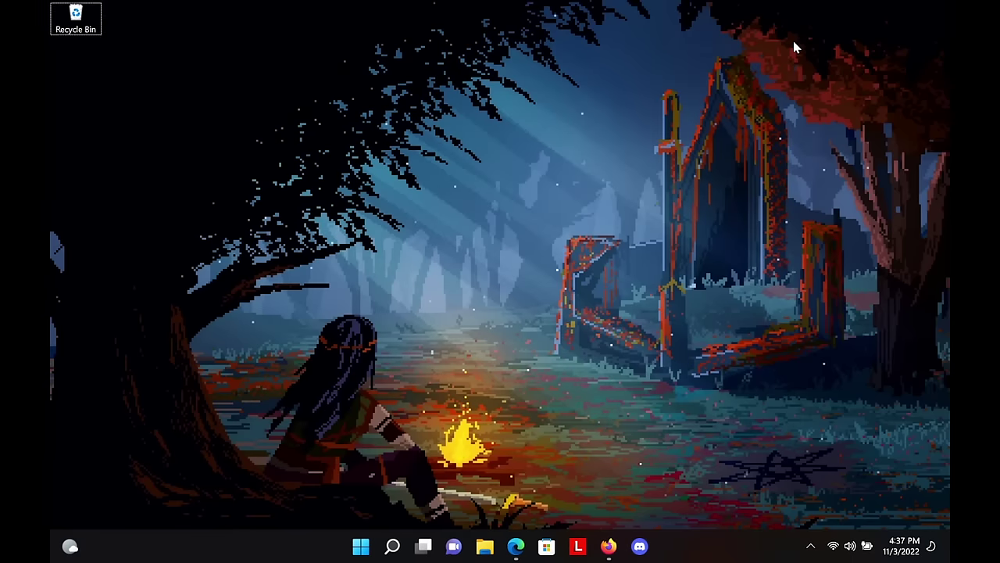
- Search Windows for "uac", set User Account Control notifications to Always notify, and approve the change
key("super")
type("uac")
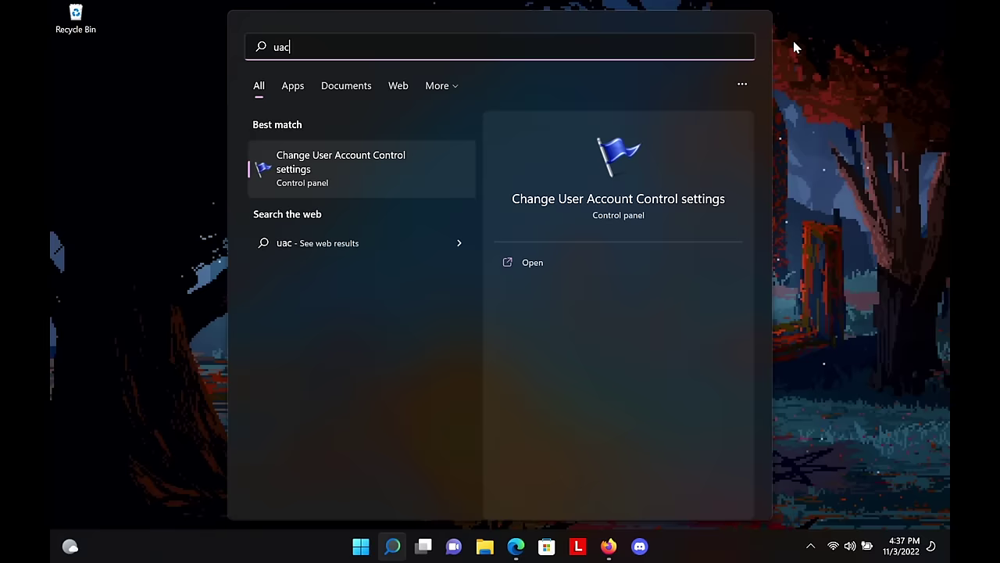
left_click(317, 167)
left_click(340, 239)
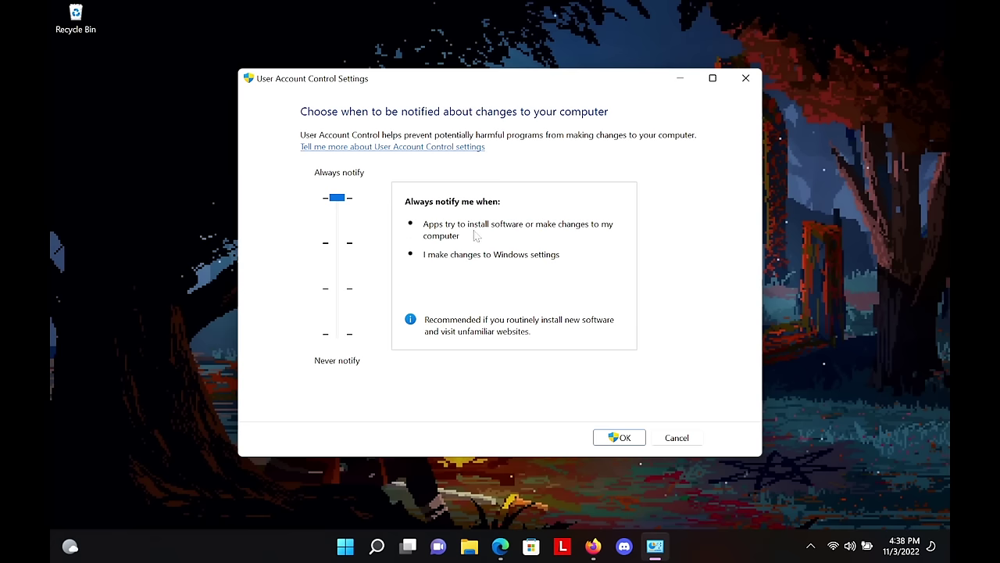
left_click(613, 439)
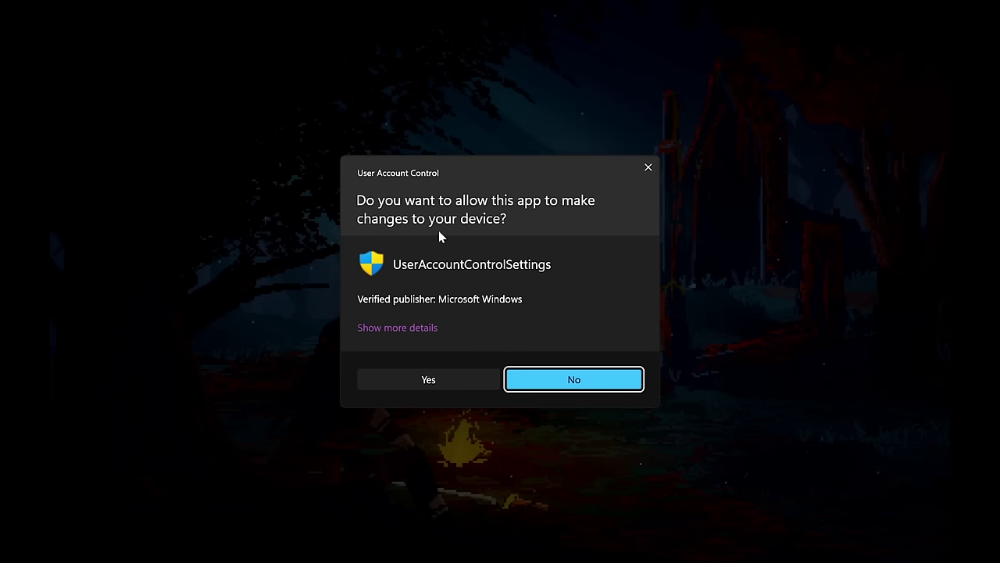
left_click(442, 380)
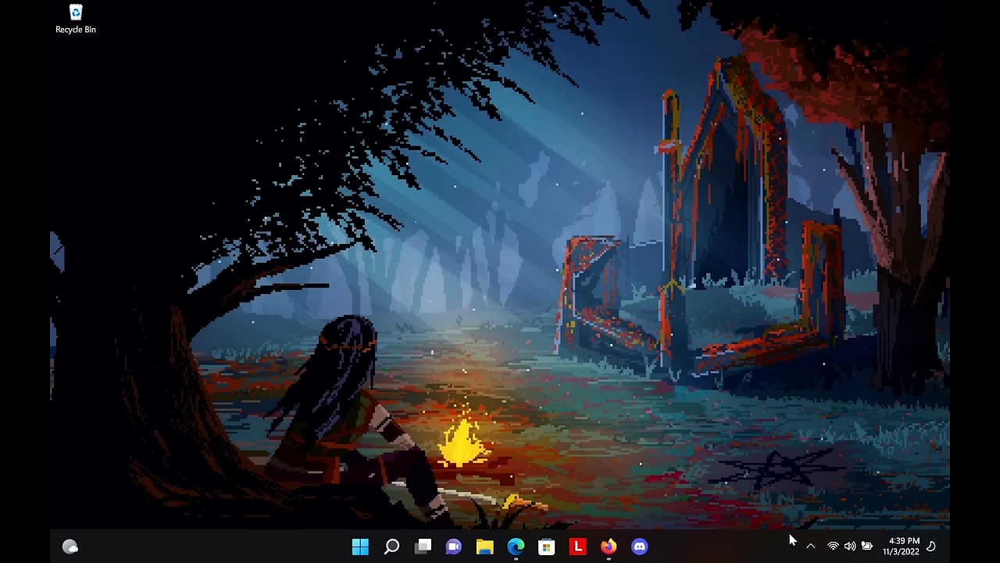
- Open the Windows Security page under Privacy & security in Settings and examine its protection areas
left_click(835, 547)
left_click(923, 504)
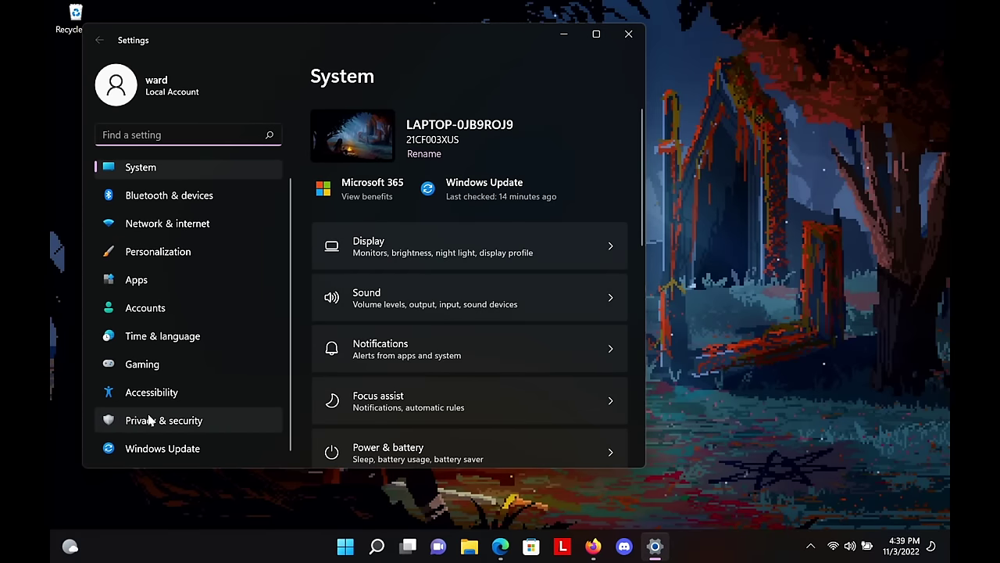
left_click(156, 419)
left_click(596, 162)
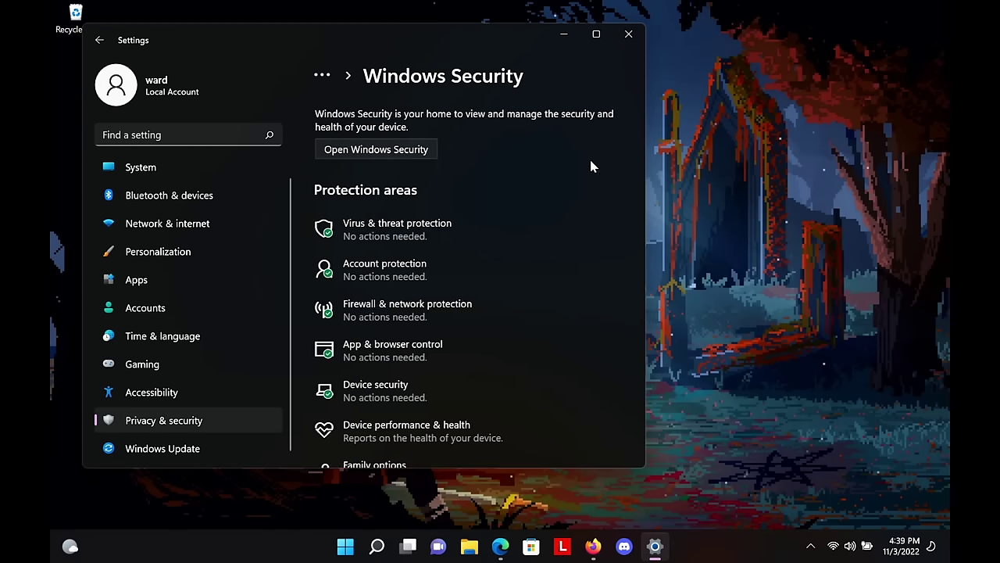
scroll(438, 168, "down", 2)
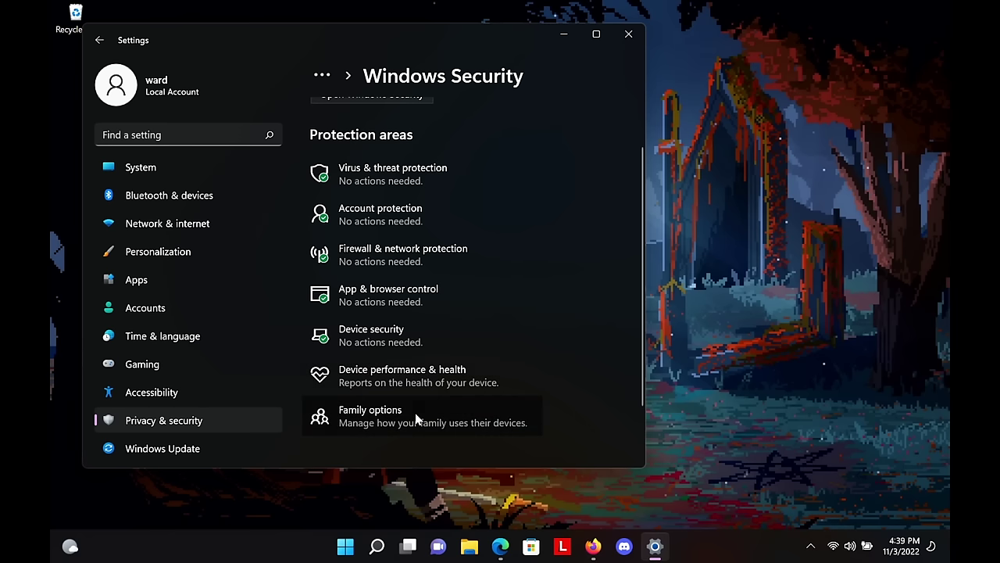
- Open the Device encryption settings, go to BitLocker drive encryption and start turning on BitLocker for the Windows (C:) drive
left_click(201, 422)
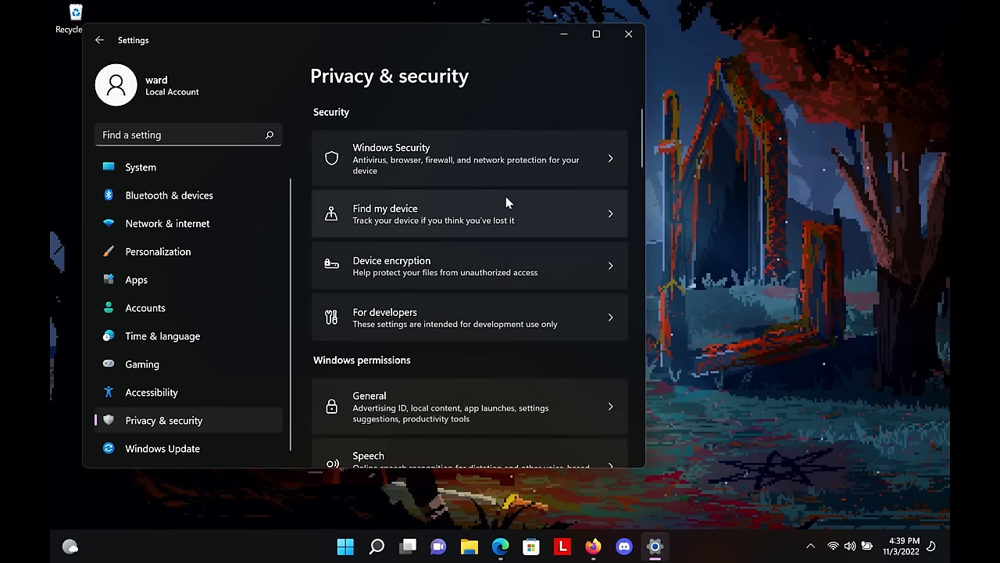
left_click(551, 262)
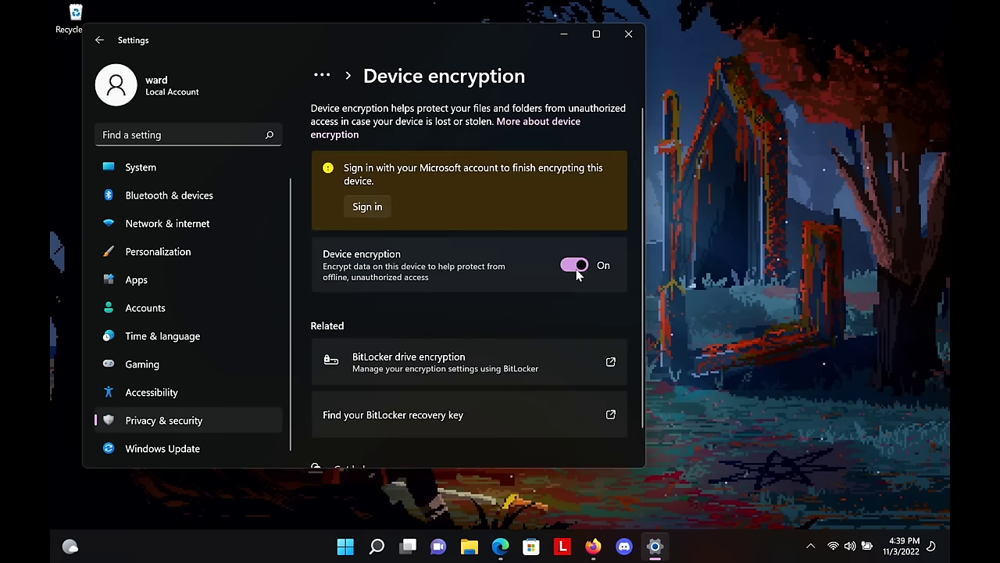
left_click(571, 365)
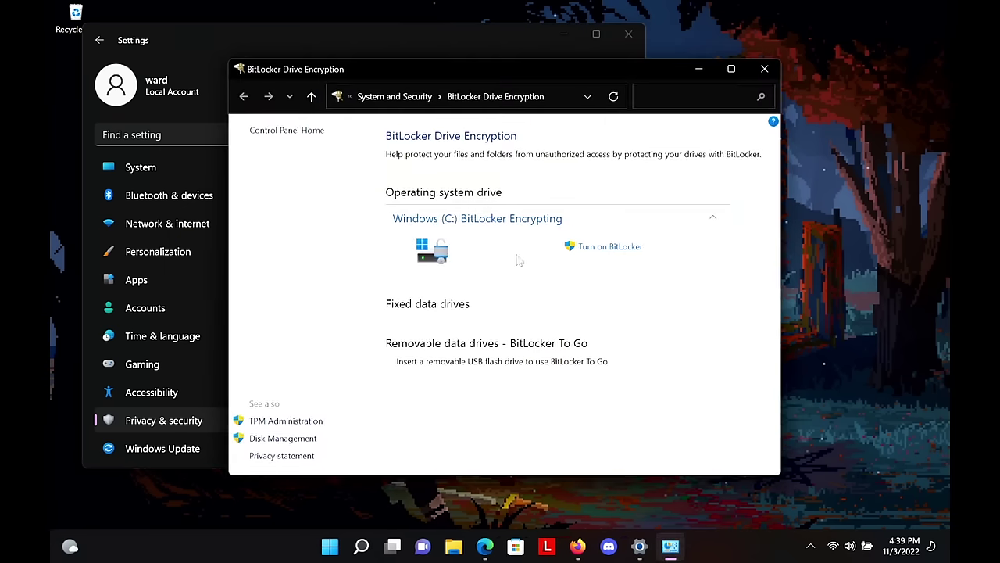
left_click(614, 252)
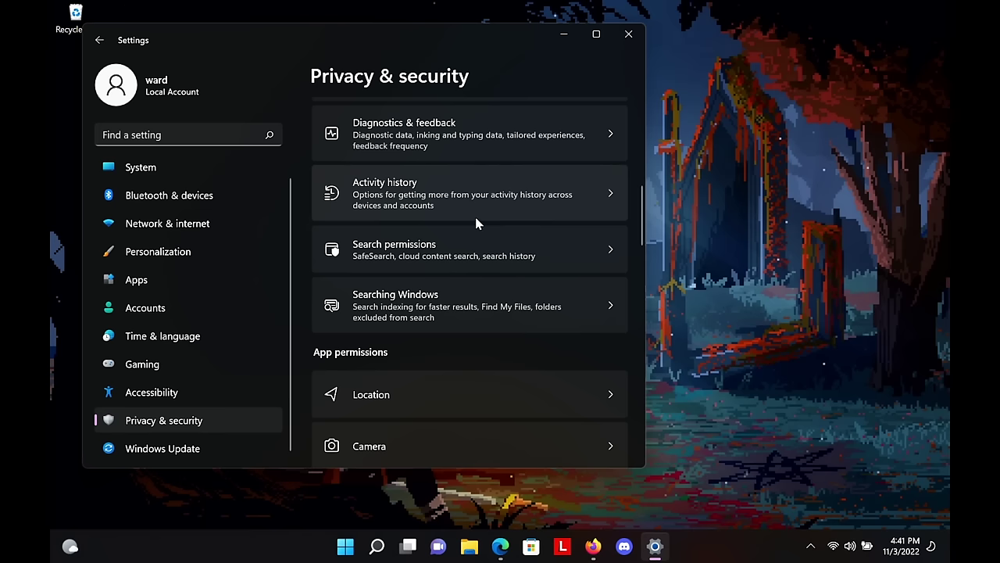
- Review the Location, Speech and Diagnostics & feedback privacy settings
scroll(474, 219, "down", 3)
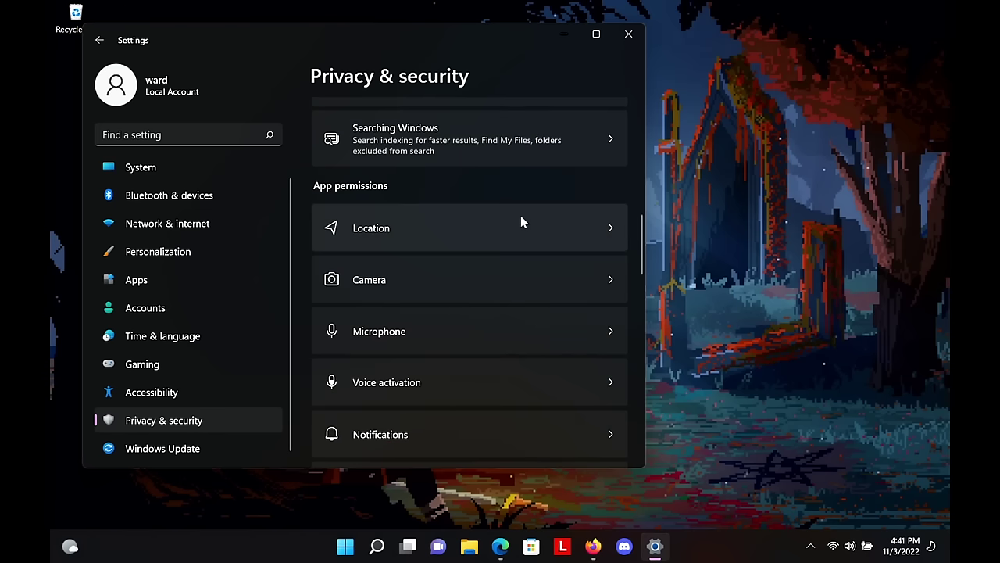
left_click(522, 219)
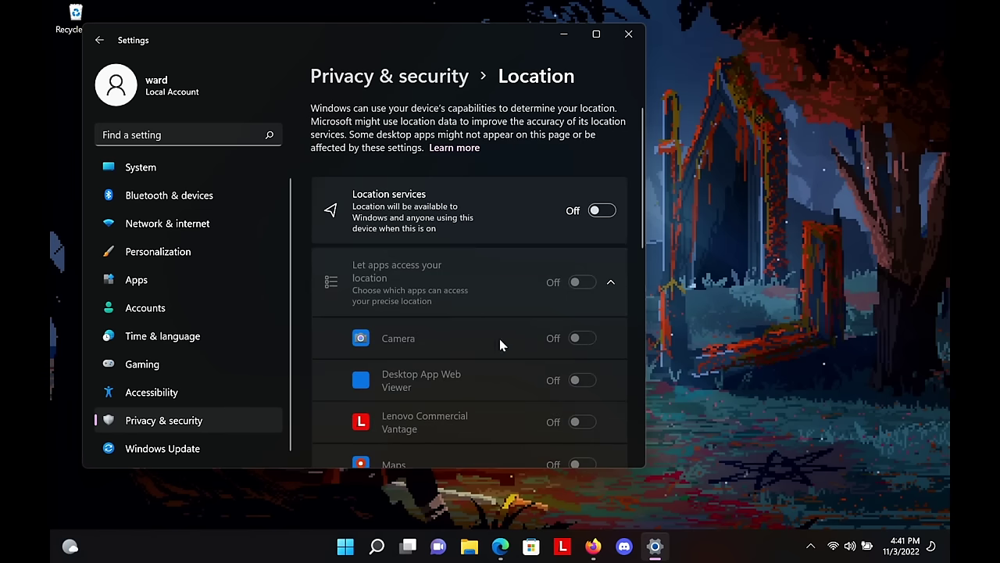
left_click(96, 43)
scroll(475, 154, "down", 3)
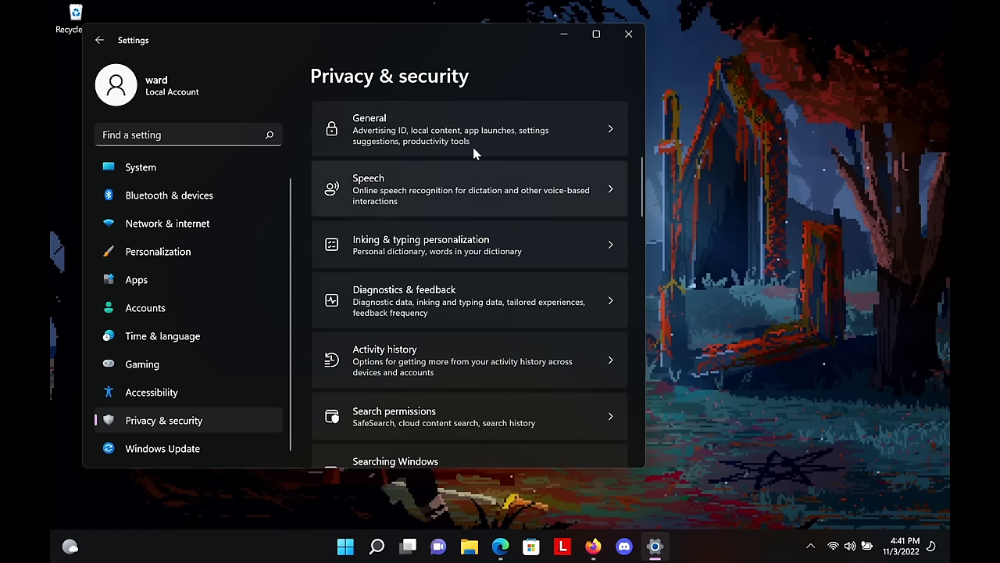
left_click(479, 138)
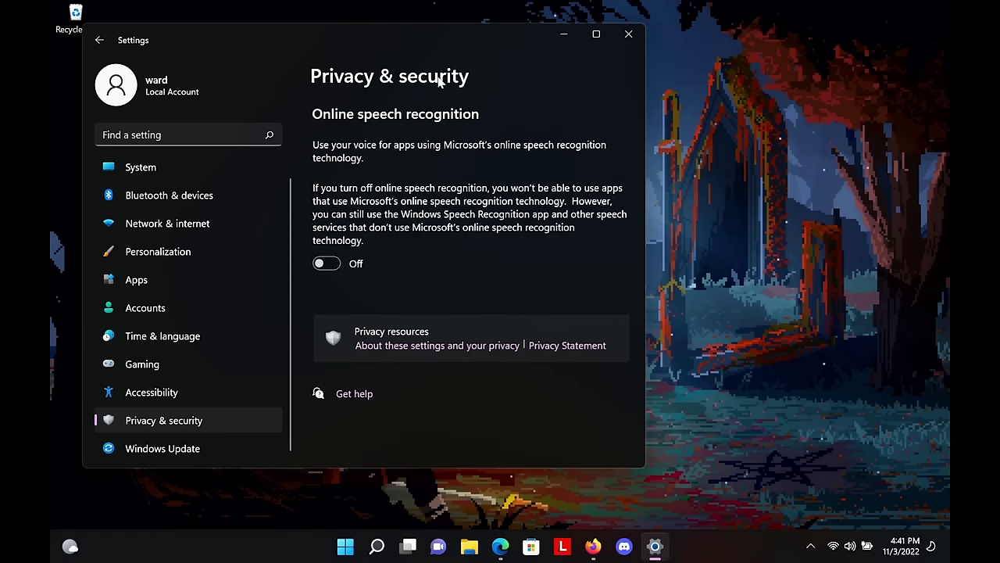
key("alt+Left")
scroll(461, 320, "down", 3)
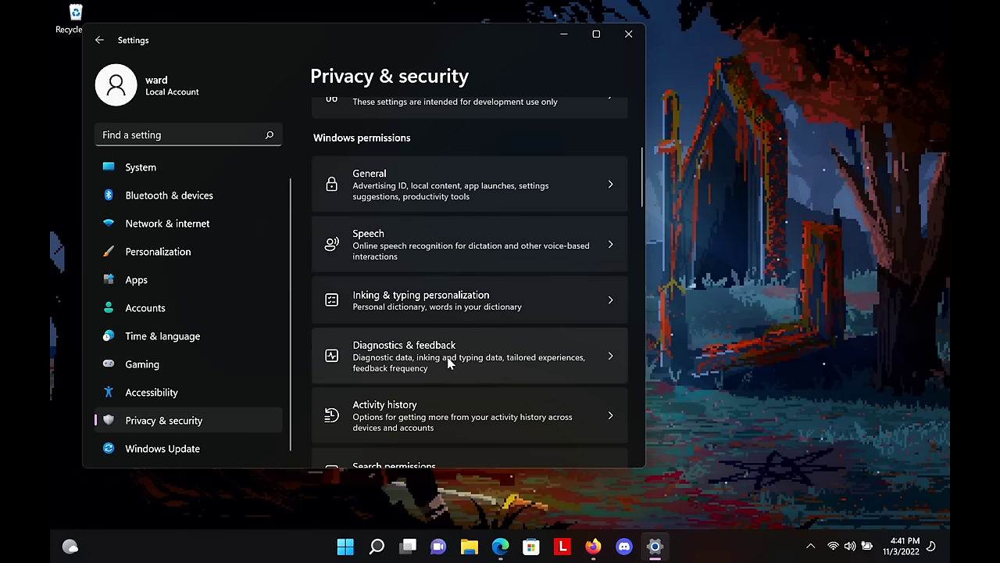
left_click(450, 362)
scroll(576, 179, "down", 3)
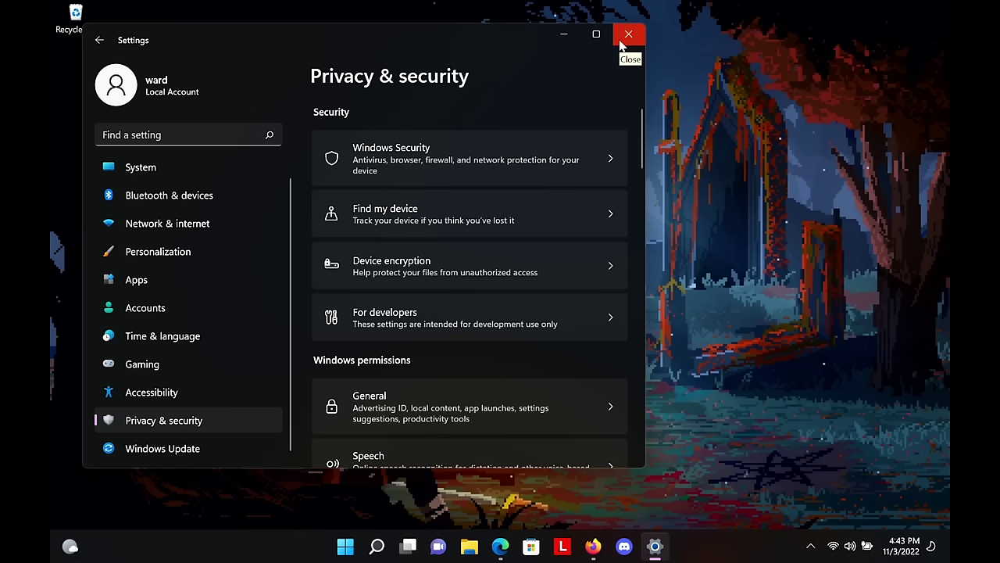
left_click_drag(467, 37, 599, 35)
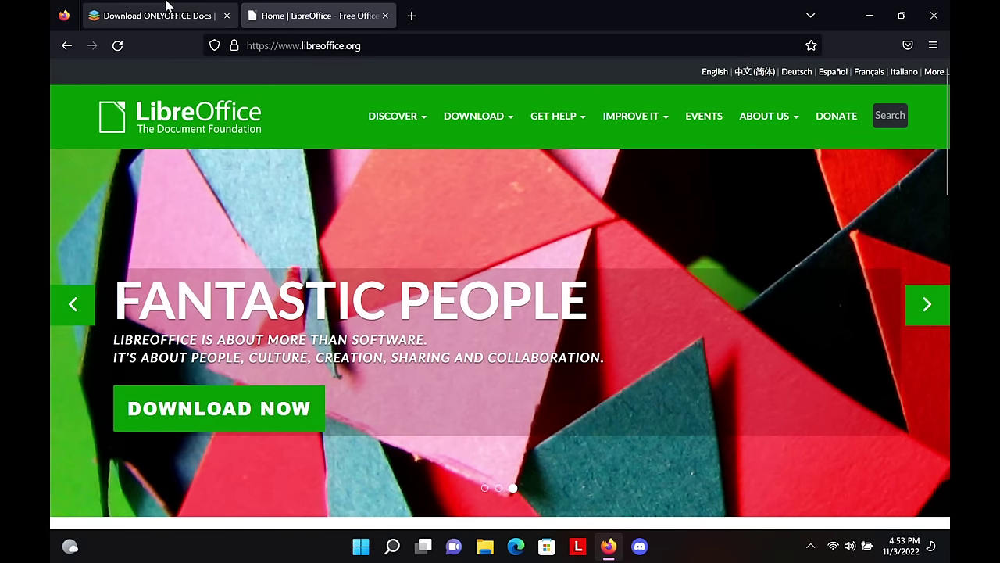
- Review the ONLYOFFICE Docs download page and the ONLYOFFICE homepage, and return to the LibreOffice website
left_click(140, 14)
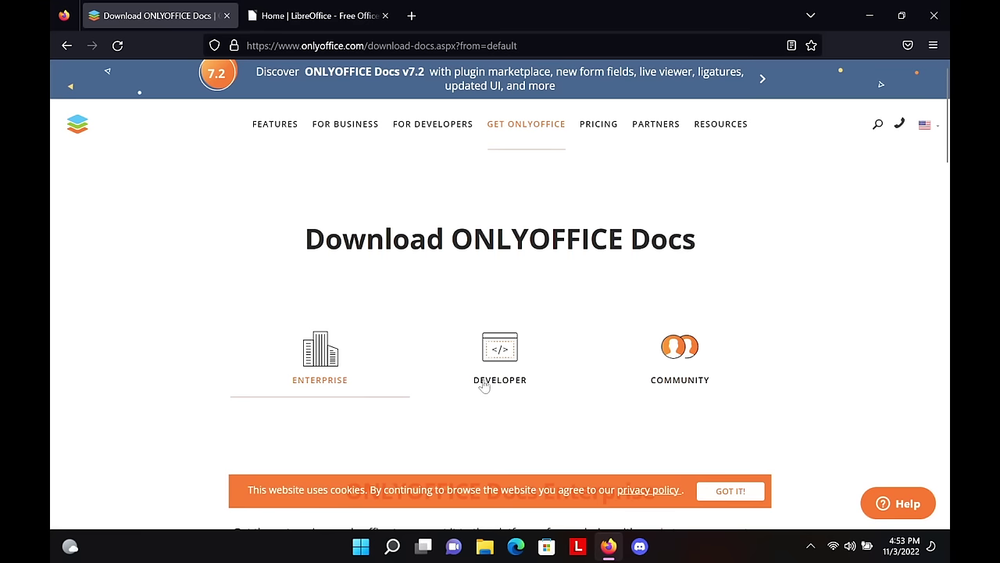
left_click(68, 45)
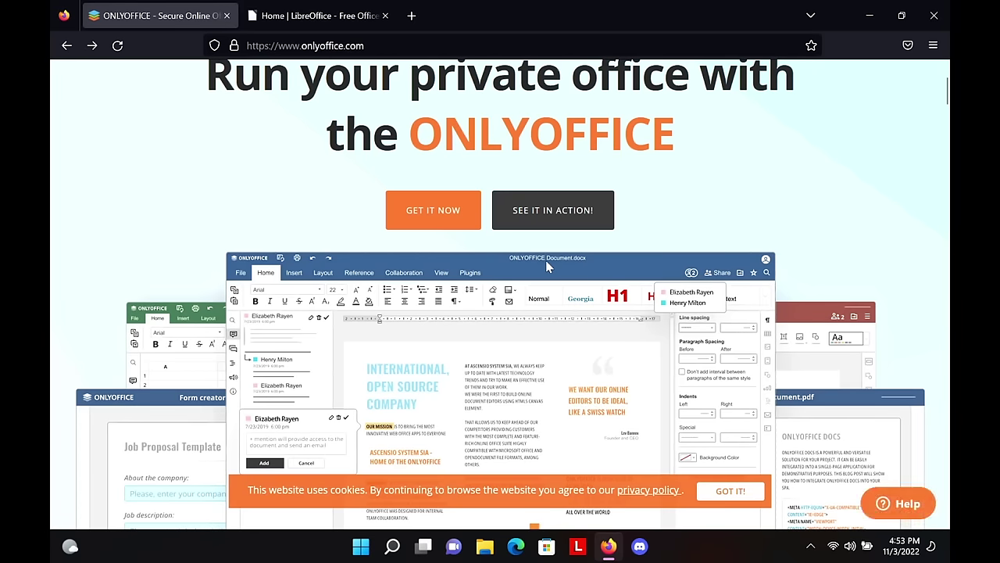
scroll(555, 257, "down", 1)
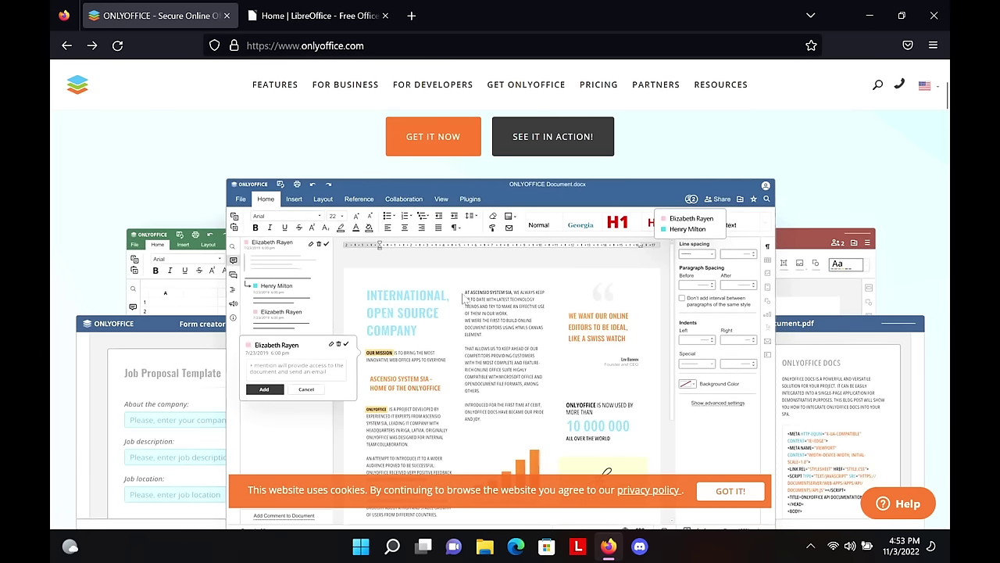
scroll(531, 363, "down", 1)
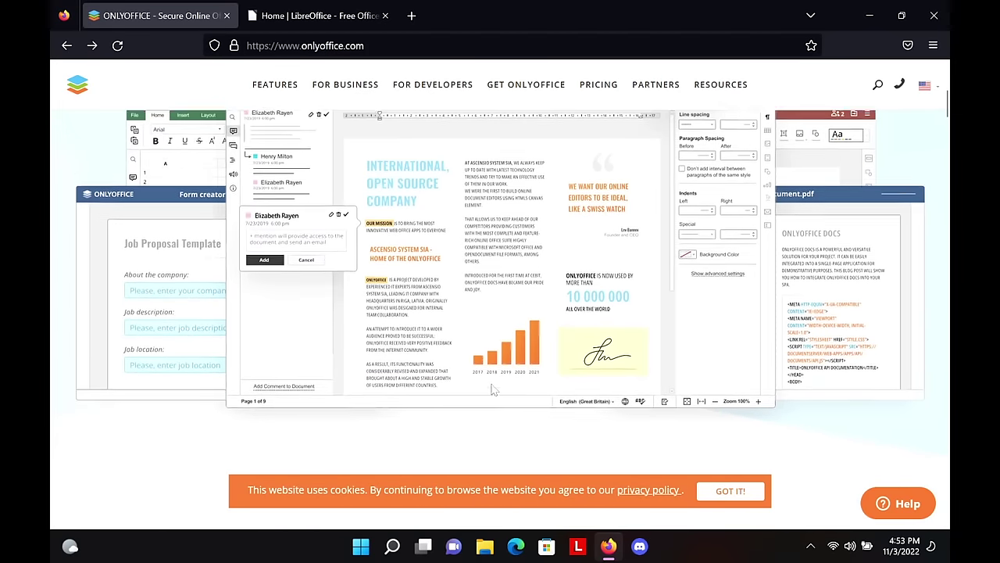
scroll(500, 414, "up", 1)
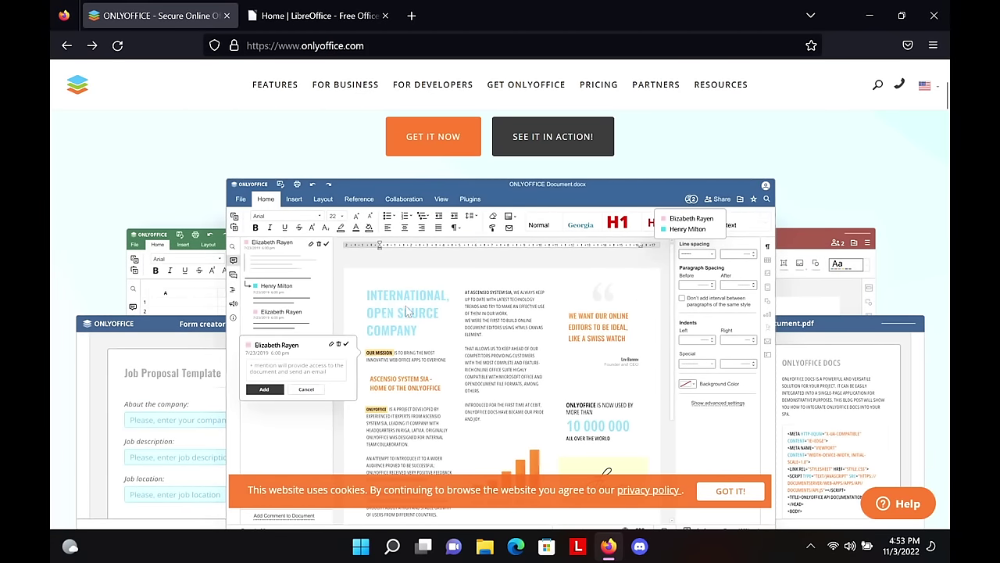
scroll(407, 311, "down", 2)
scroll(408, 311, "down", 5)
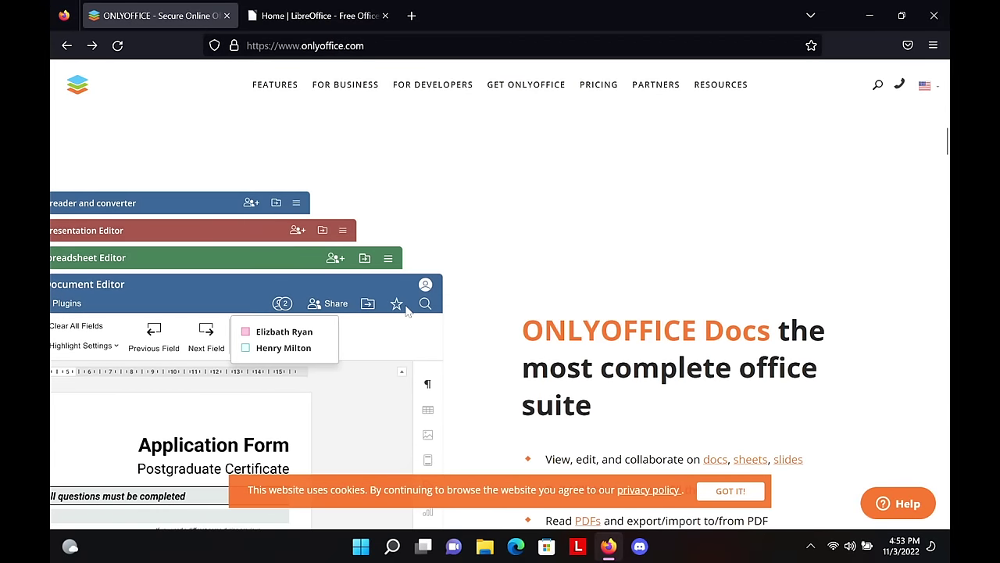
scroll(495, 313, "up", 15)
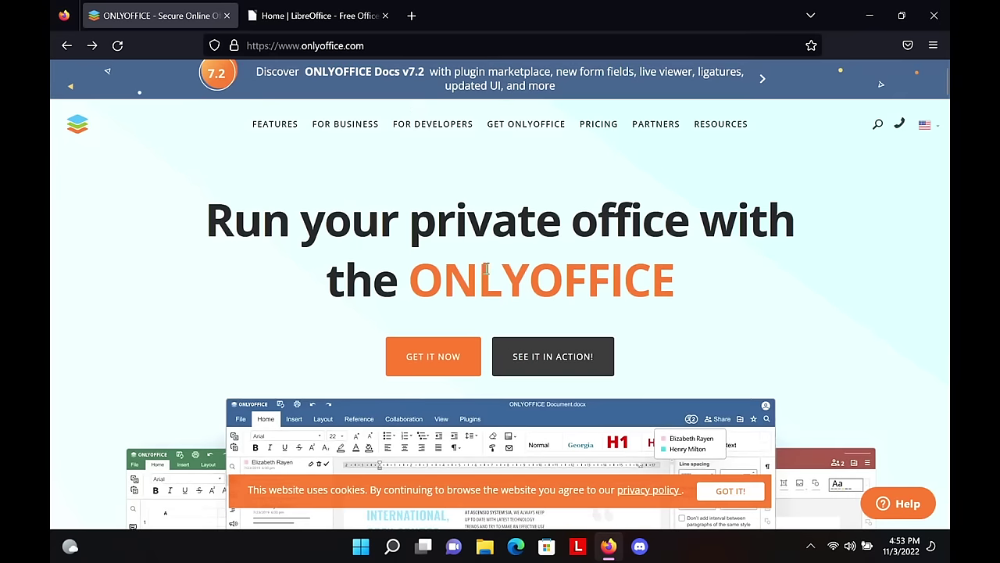
left_click(330, 13)
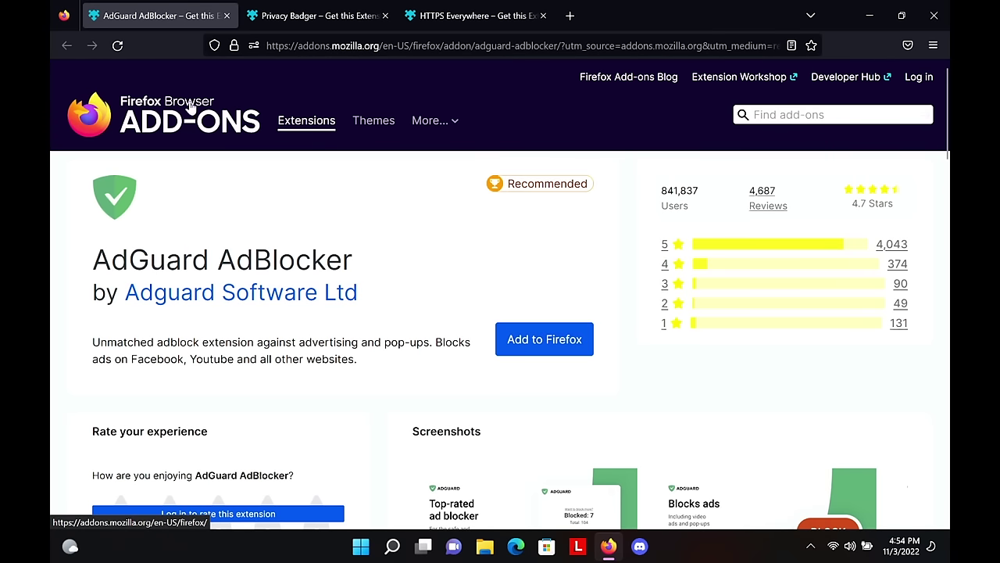
- Add the AdGuard AdBlocker extension to Firefox and allow it to run in Private Windows
double_click(144, 262)
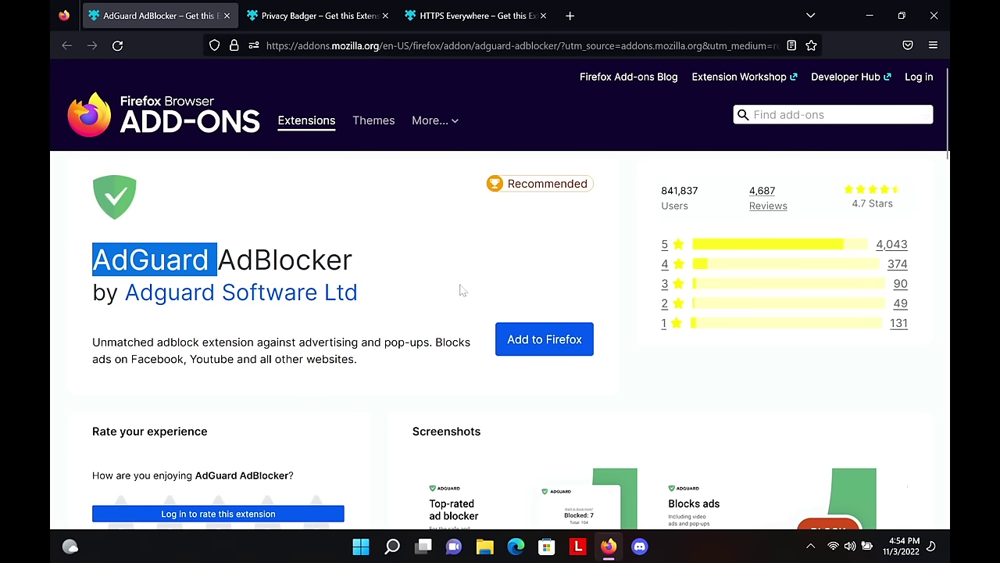
scroll(461, 291, "down", 2)
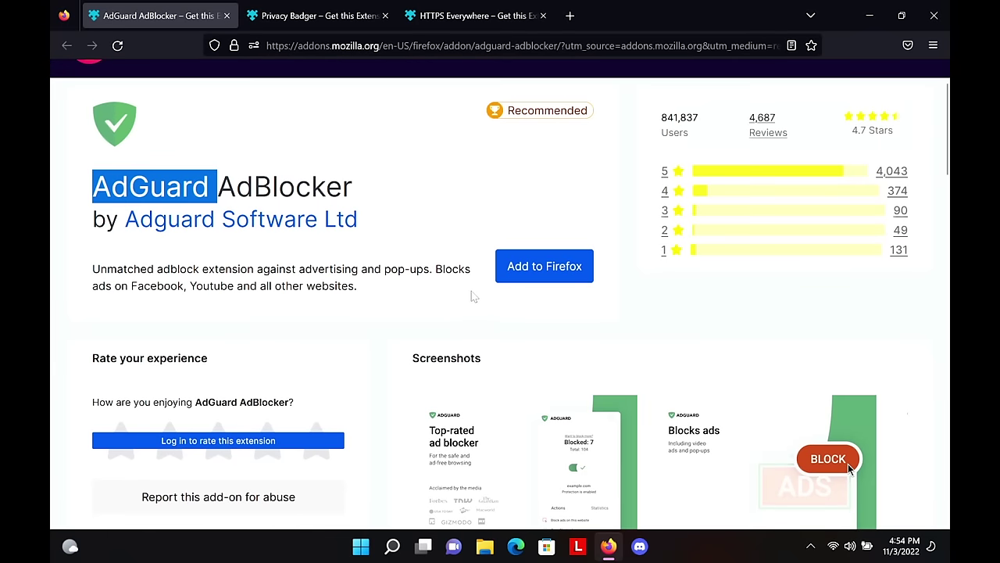
left_click(528, 280)
left_click(457, 175)
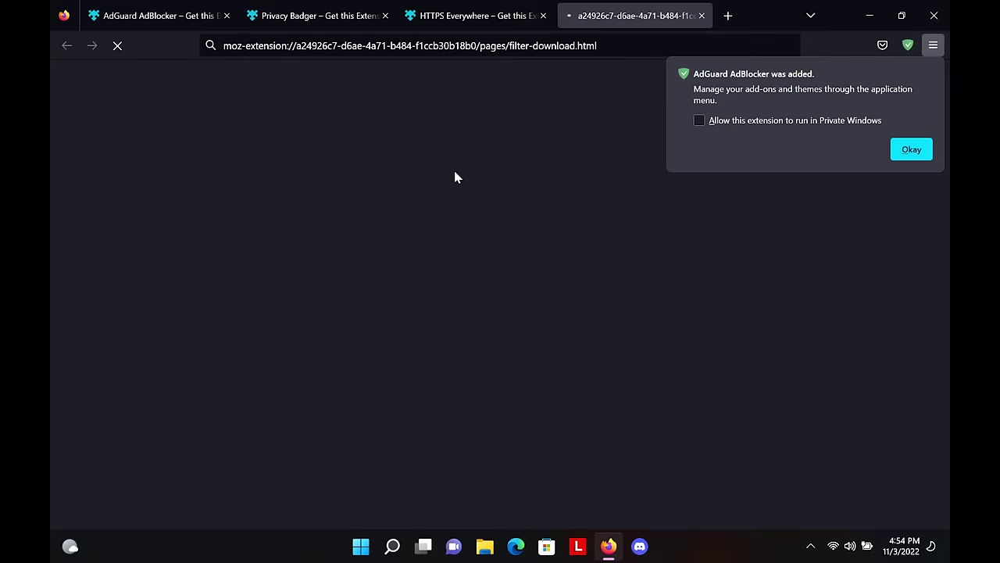
left_click(795, 125)
left_click(909, 153)
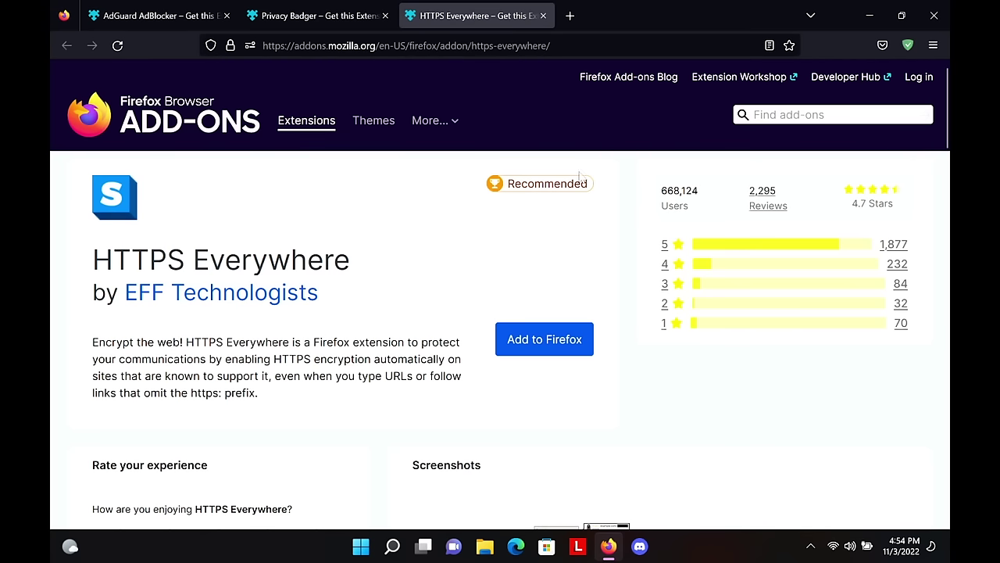
- Read about Privacy Badger, add it to Firefox with permission to run in Private Windows, and close its welcome page
left_click(299, 18)
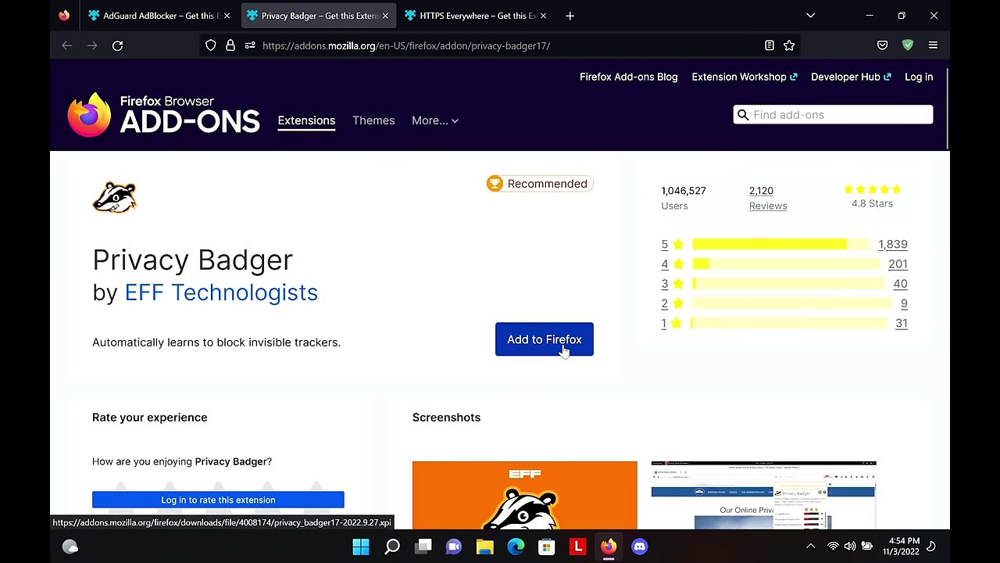
scroll(564, 349, "down", 4)
scroll(558, 440, "down", 2)
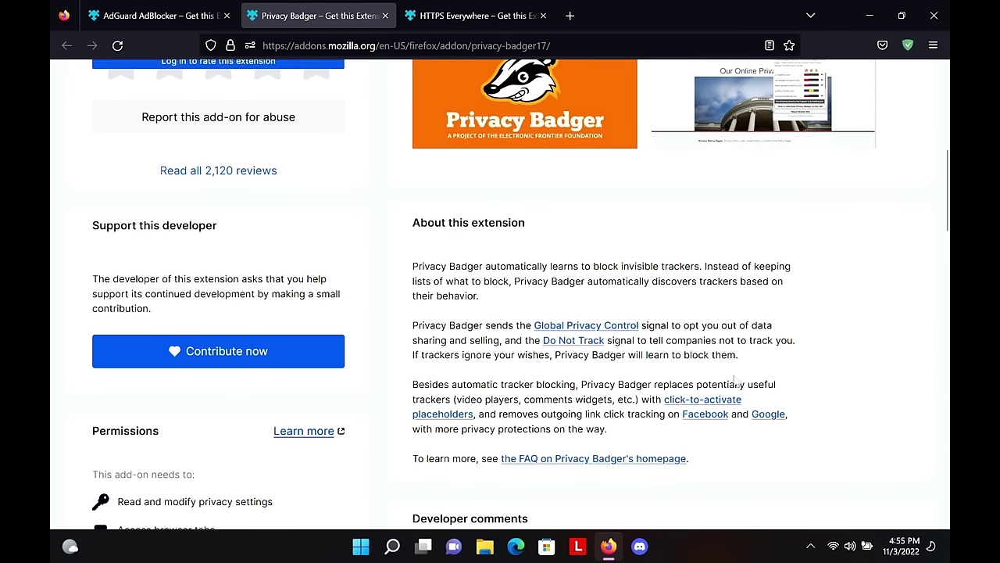
scroll(735, 381, "down", 6)
left_click(566, 270)
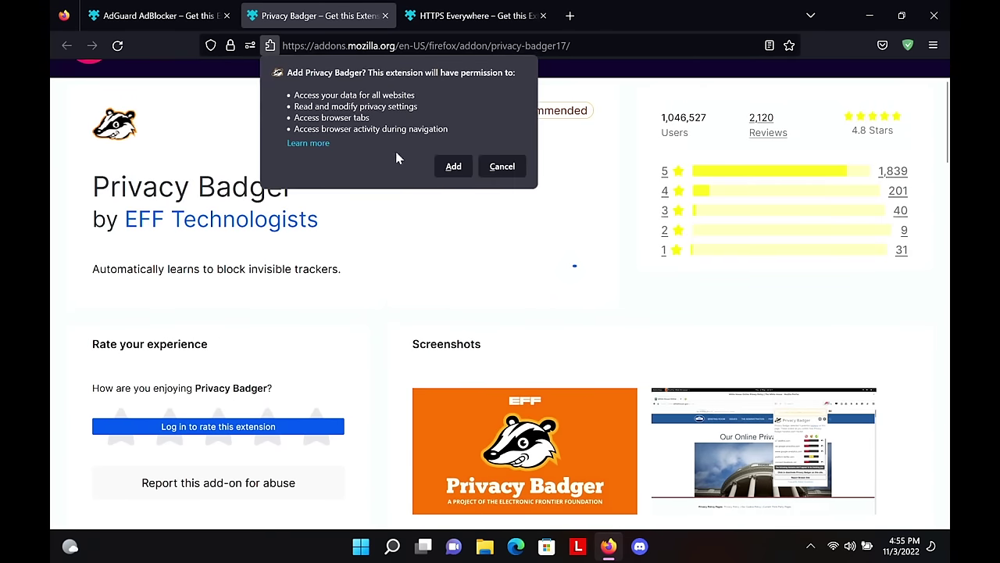
left_click(454, 166)
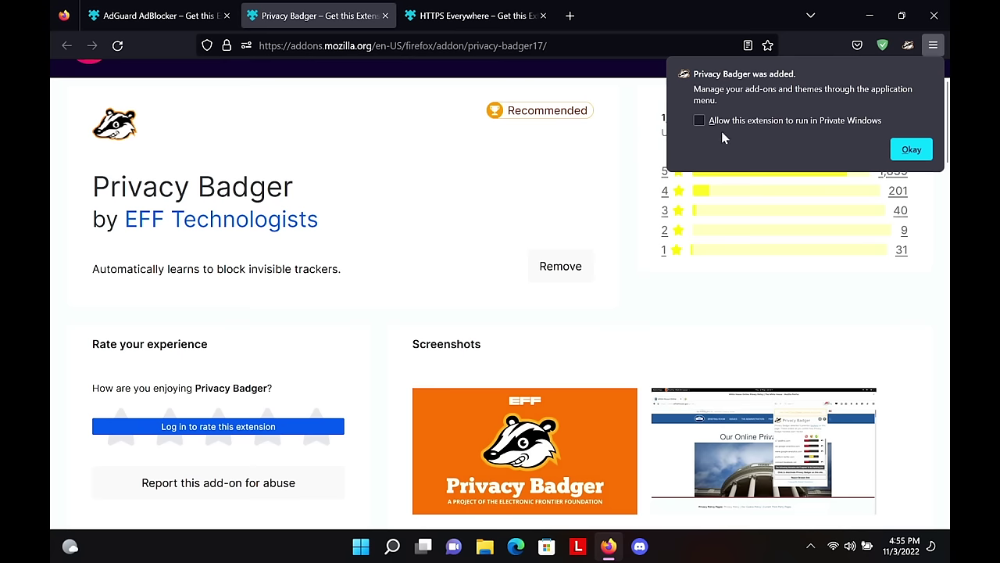
left_click(762, 120)
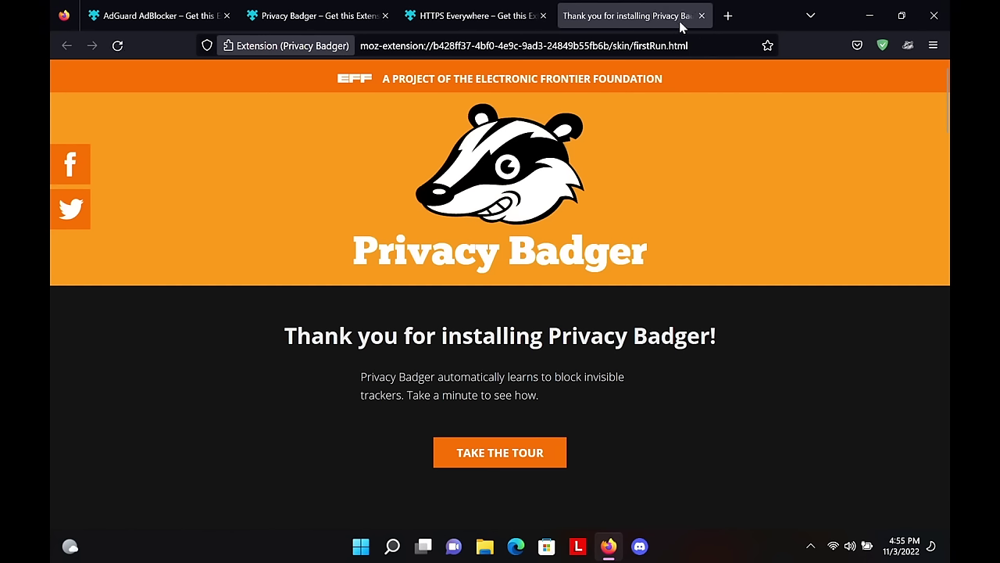
key("ctrl+w")
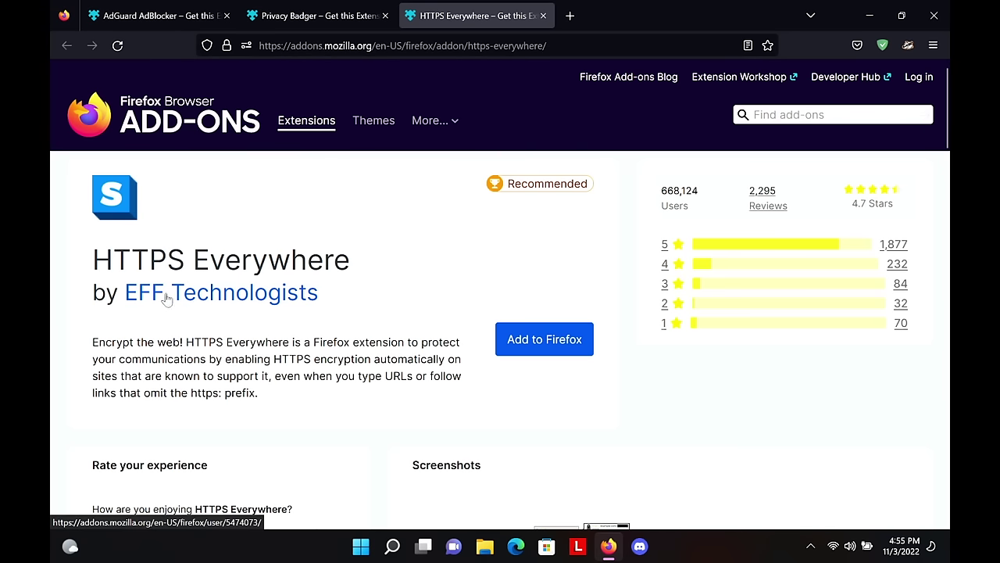
left_click(528, 339)
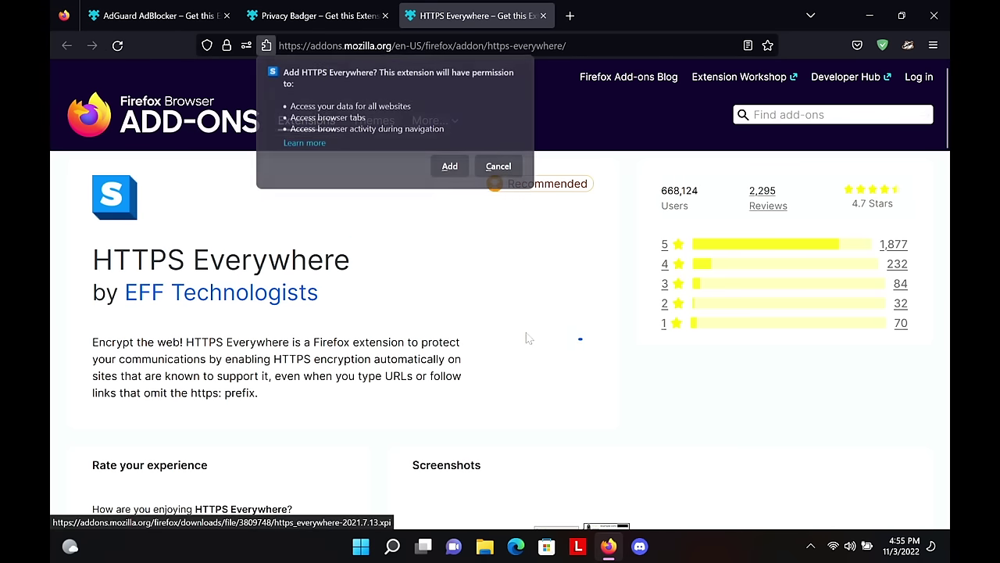
left_click(450, 169)
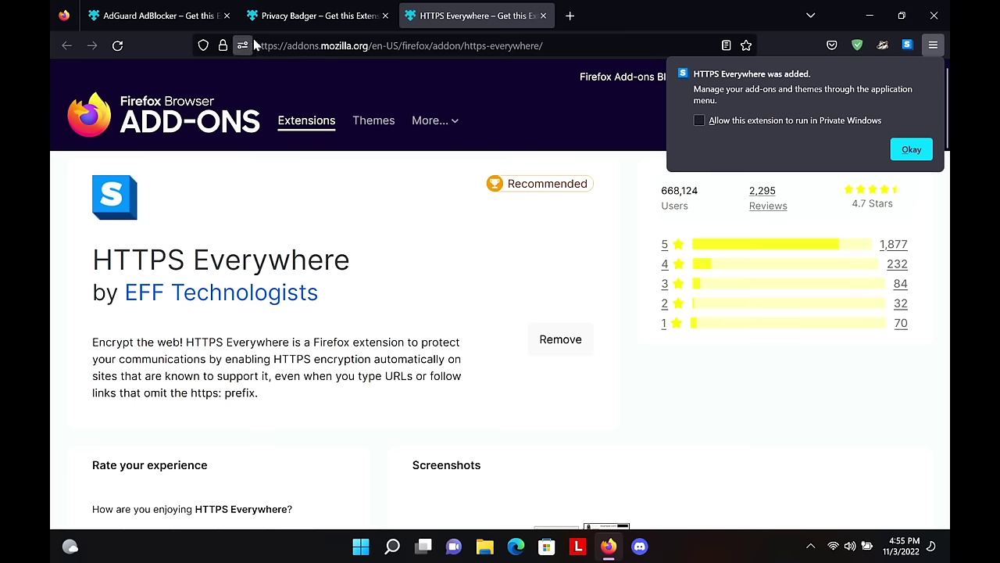
left_click_drag(288, 47, 254, 45)
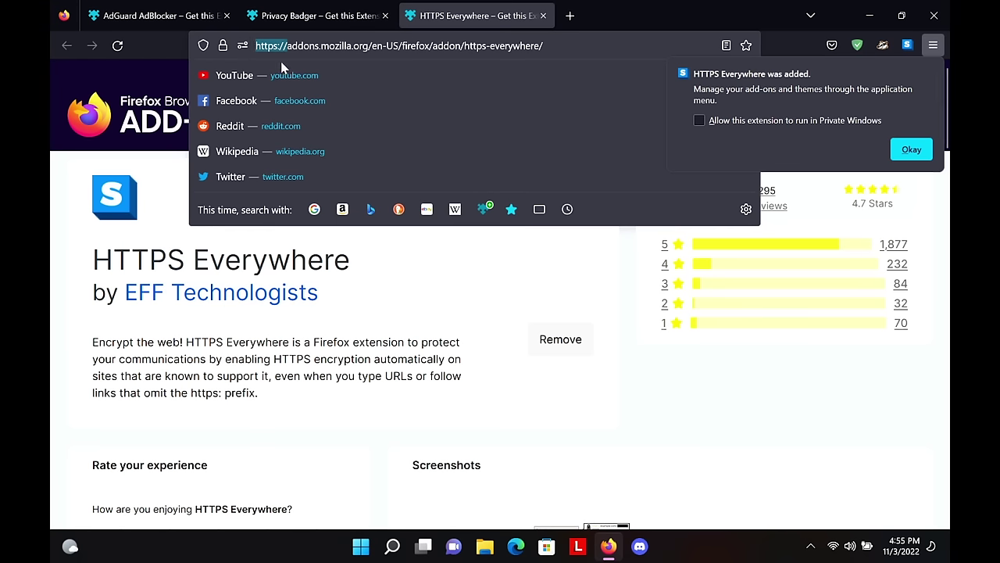
- Allow the HTTPS Everywhere extension to run in Private Windows
left_click(739, 122)
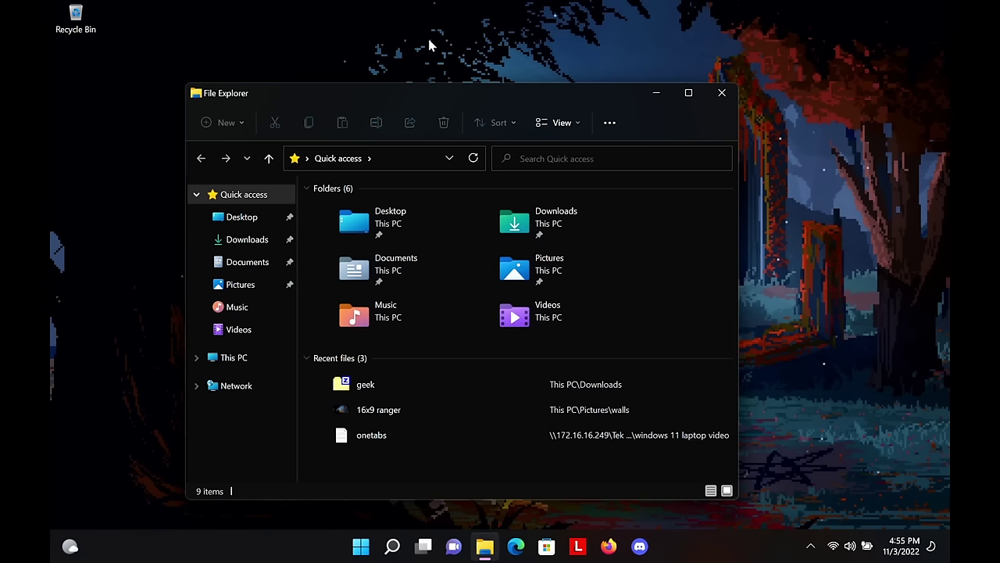
left_click_drag(411, 93, 432, 49)
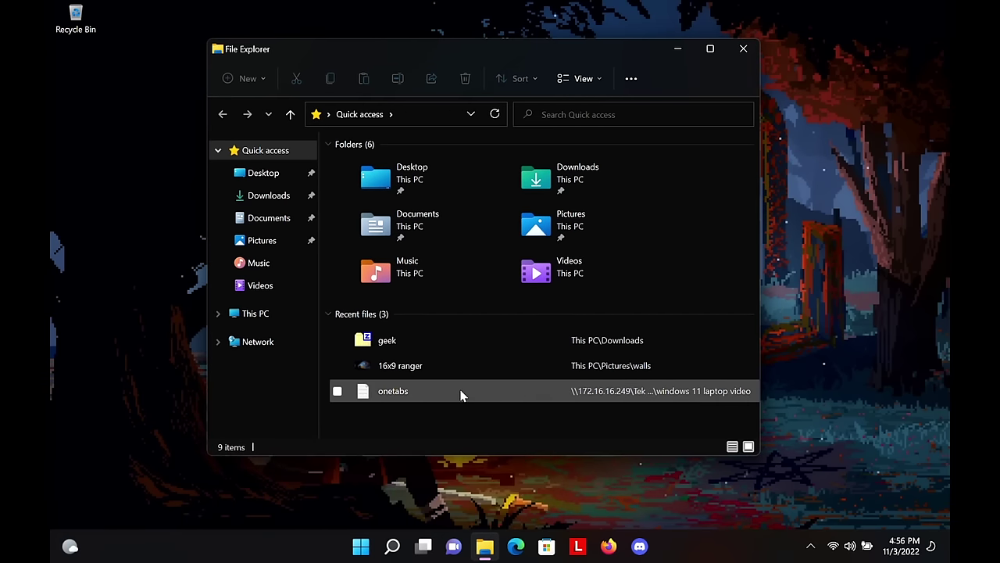
key("ctrl+n")
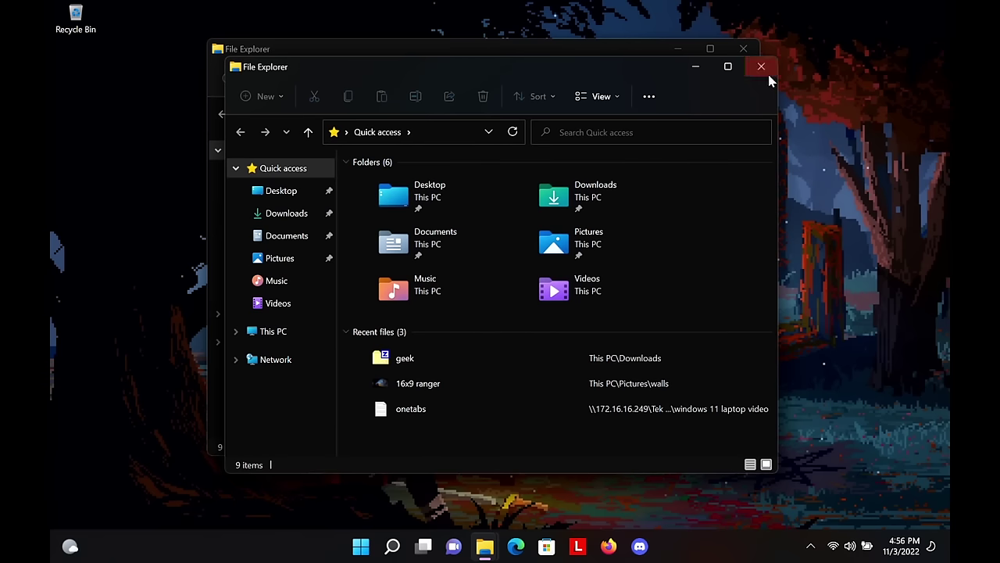
left_click(765, 69)
mouse_move(617, 49)
left_mouse_down()
mouse_move(530, 62)
mouse_move(626, 56)
left_mouse_up()
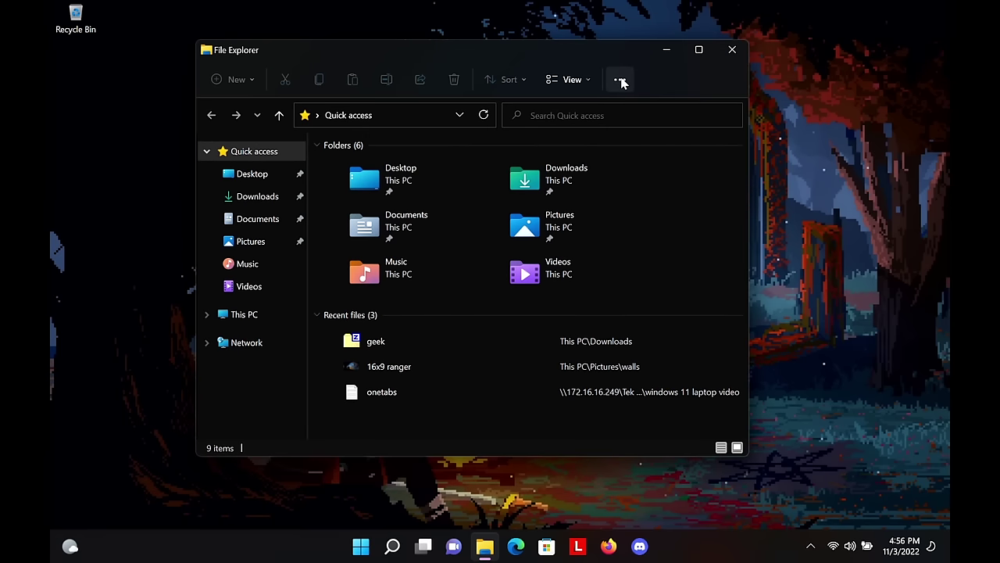
- In the Folder Options, set File Explorer to open to This PC
left_click(621, 81)
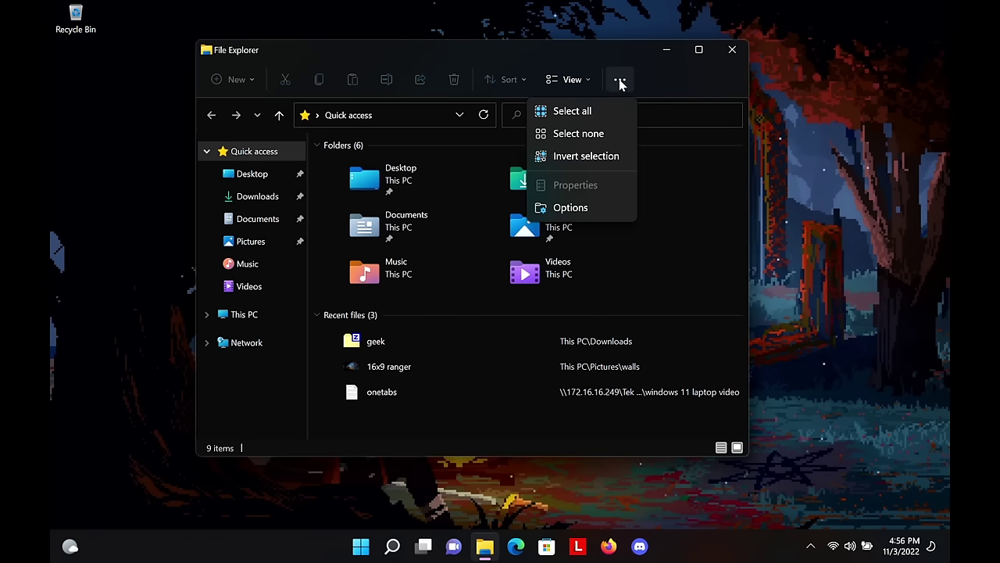
left_click(571, 208)
left_click_drag(354, 161, 696, 100)
left_click(676, 139)
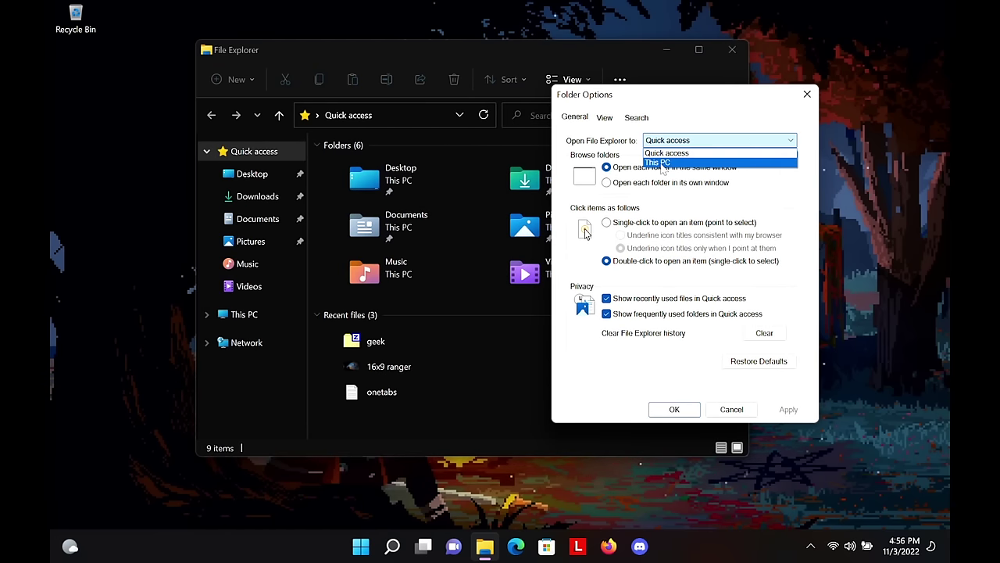
left_click(662, 164)
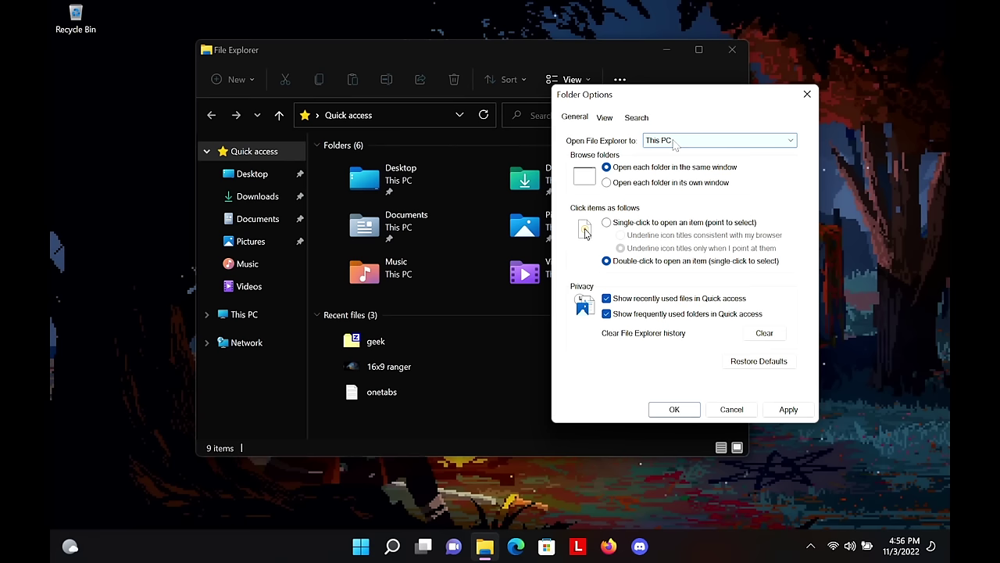
- Set the folder view to show hidden files, folders, and drives, and apply the Folder Options
left_click(605, 119)
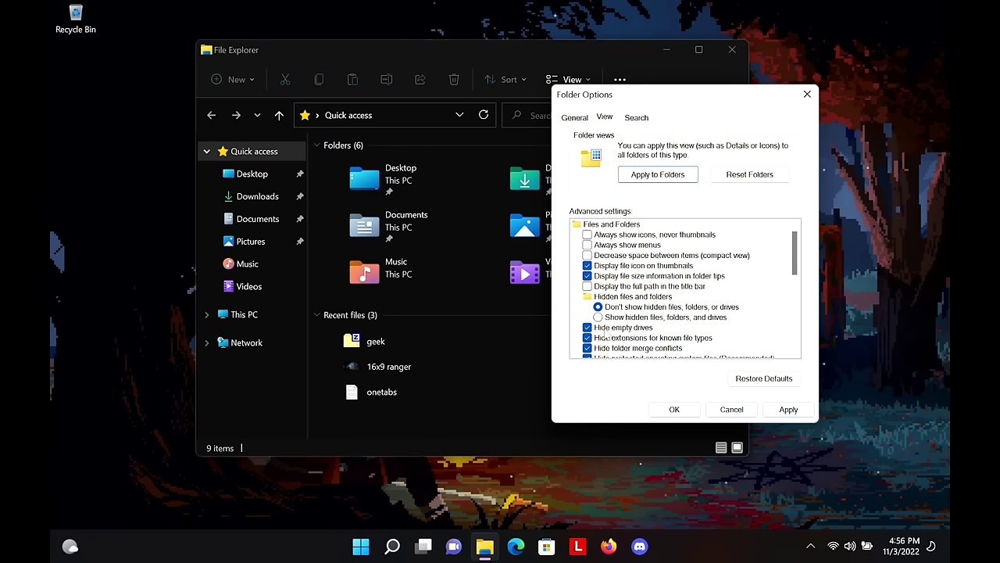
left_click(615, 317)
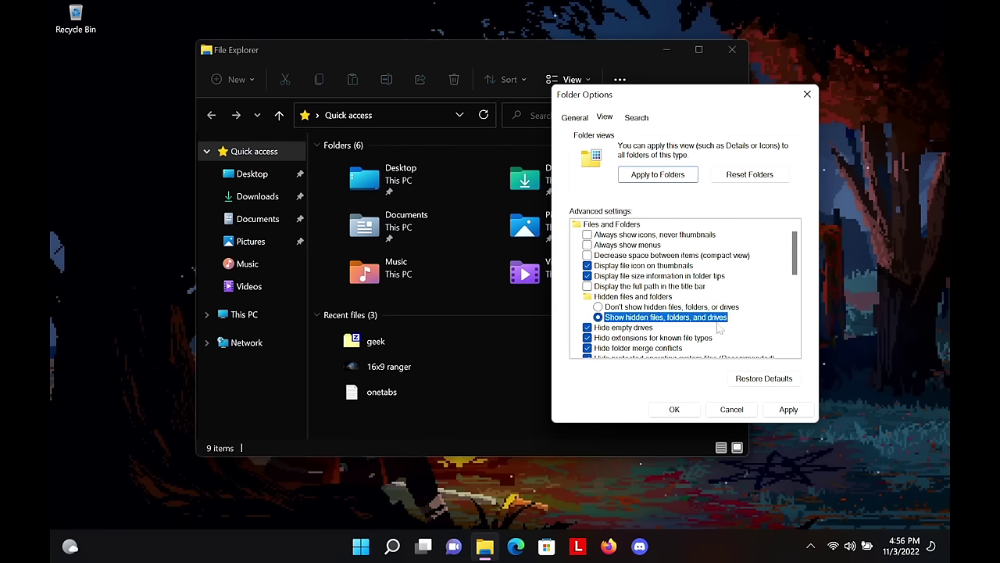
left_click(789, 410)
left_click(675, 410)
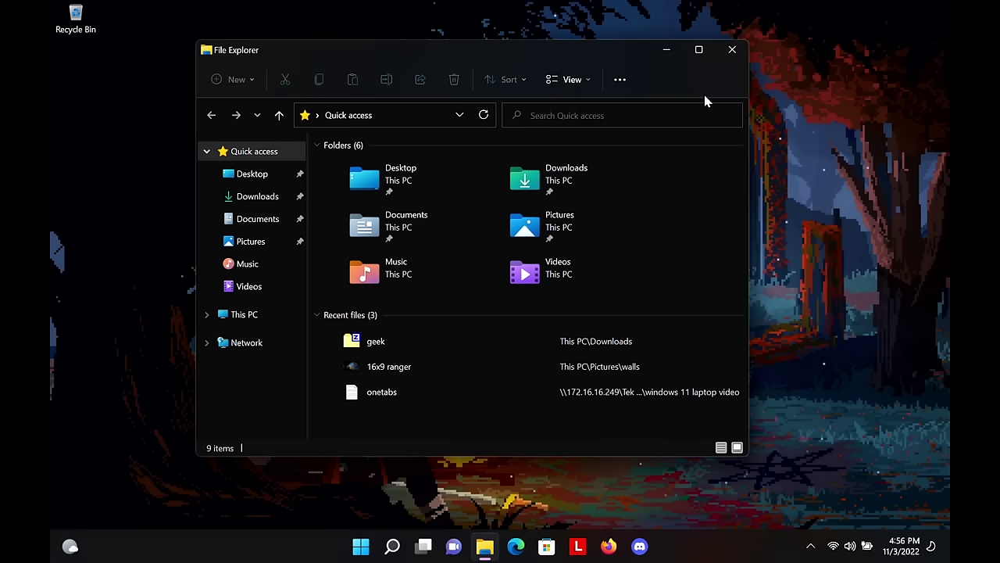
- Close and reopen File Explorer, and open the Windows (C:) drive from This PC
left_click(731, 49)
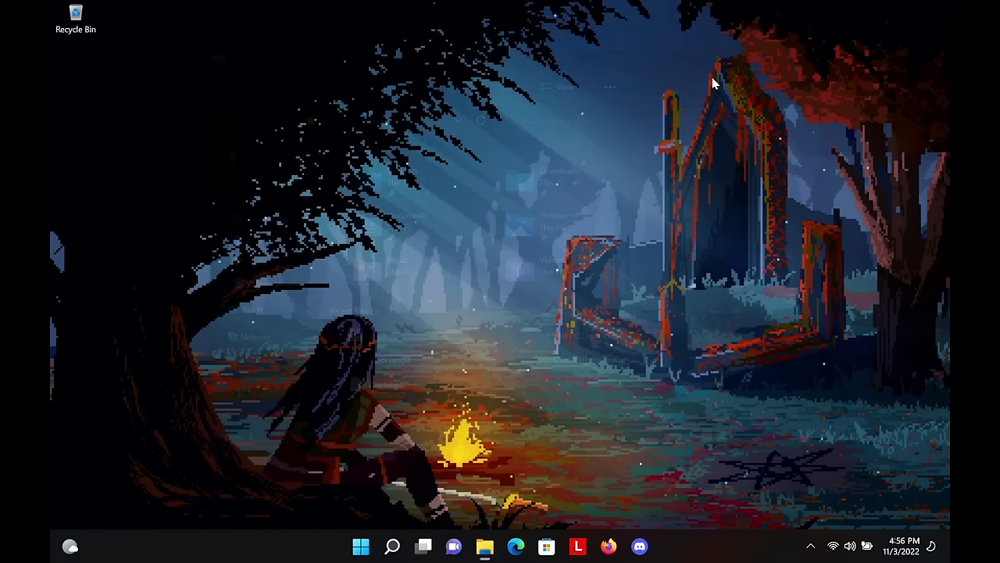
left_click(486, 547)
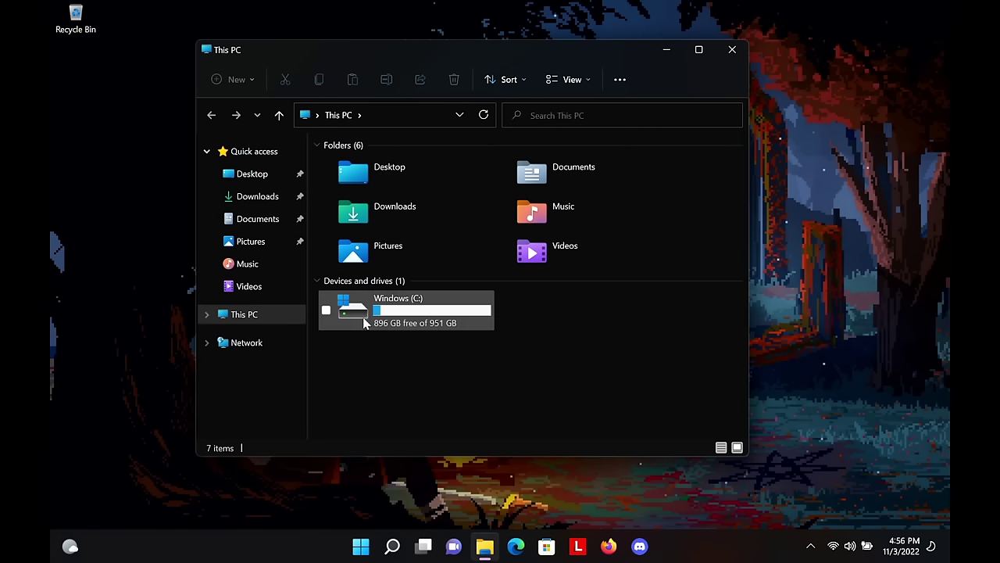
left_click(400, 323)
double_click(374, 319)
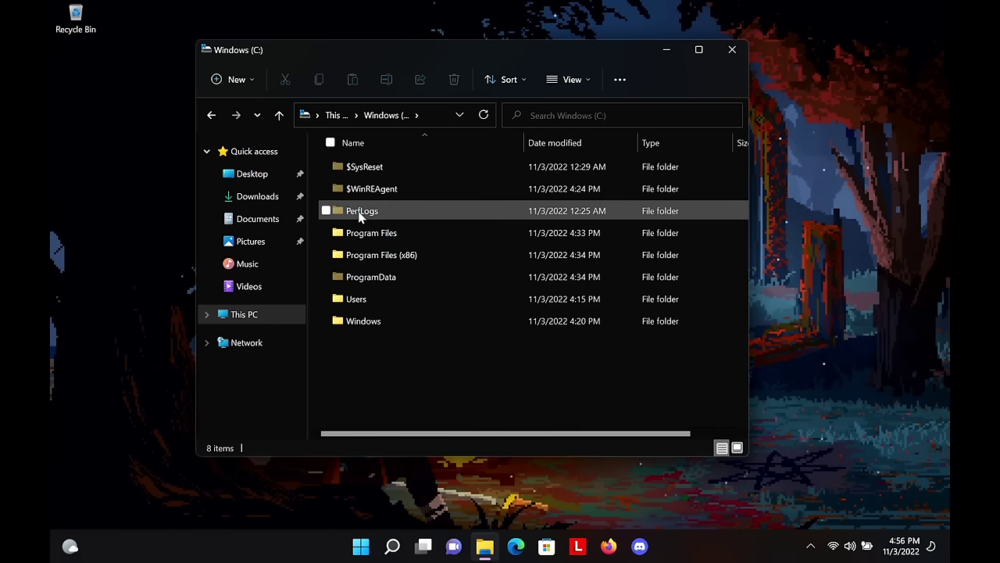
- Try the check box on the $SysReset folder and turn off item check boxes in File Explorer
left_click(326, 167)
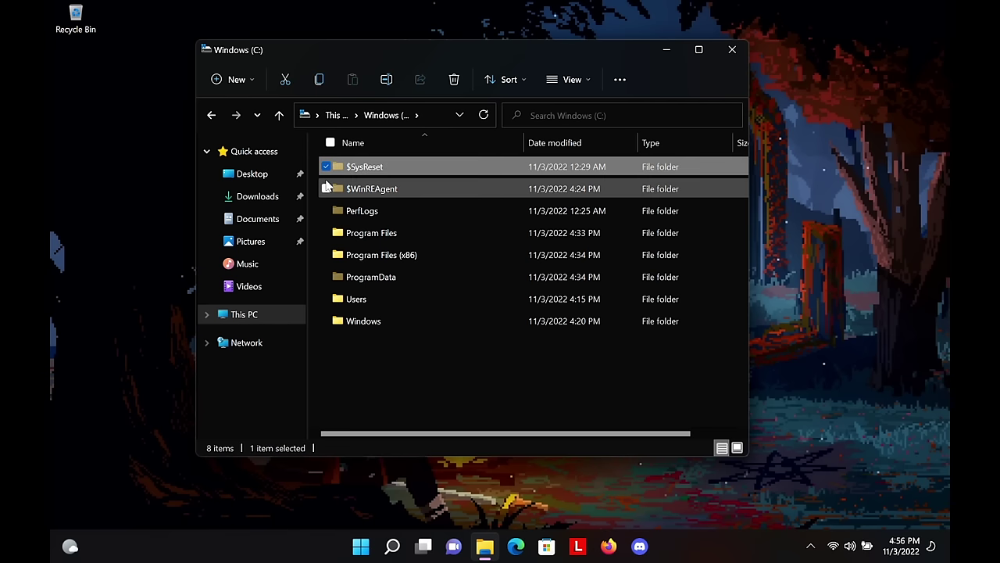
left_click(326, 167)
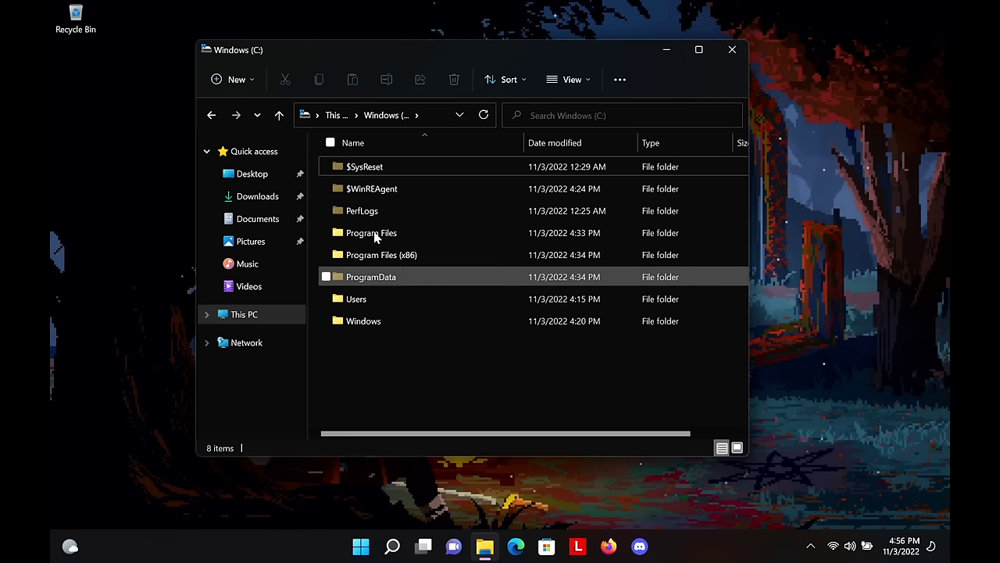
left_click(578, 82)
mouse_move(576, 316)
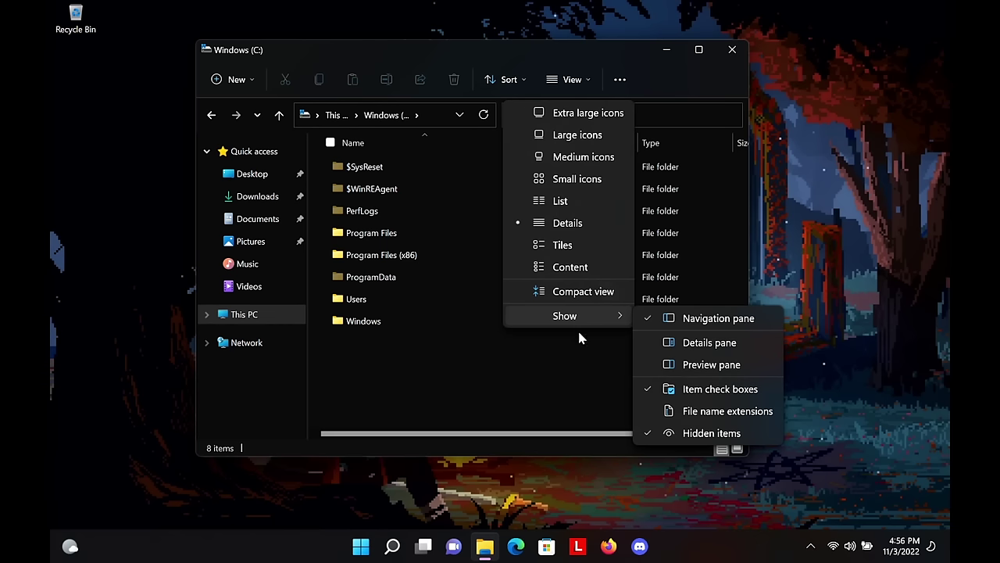
left_click(680, 388)
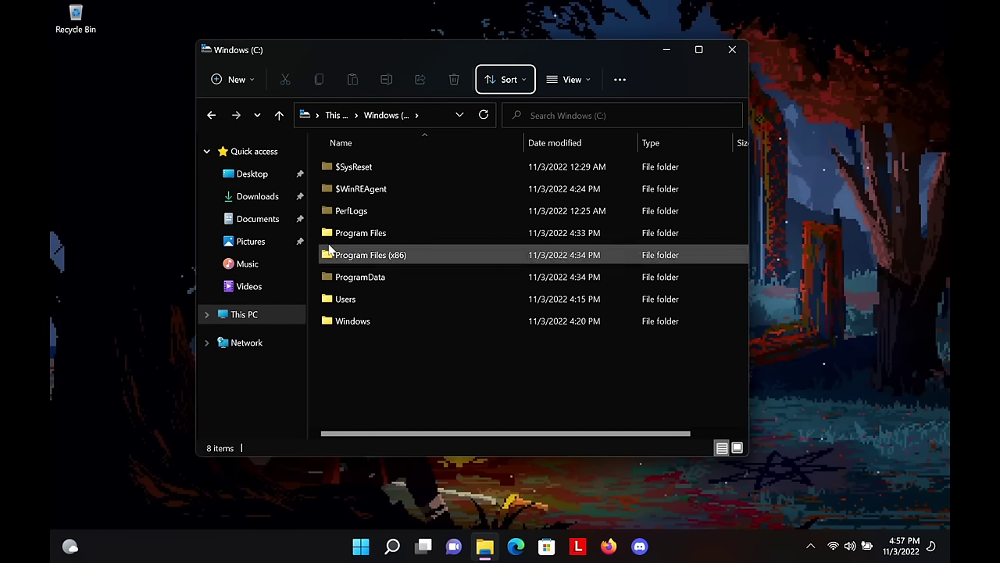
- Switch File Explorer to compact view and close its window
left_click(571, 82)
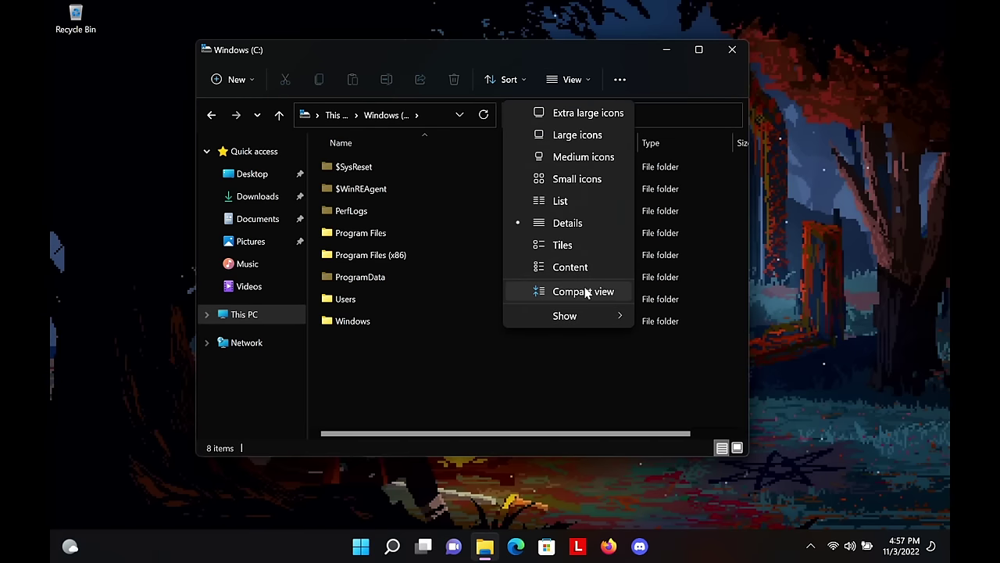
left_click(586, 292)
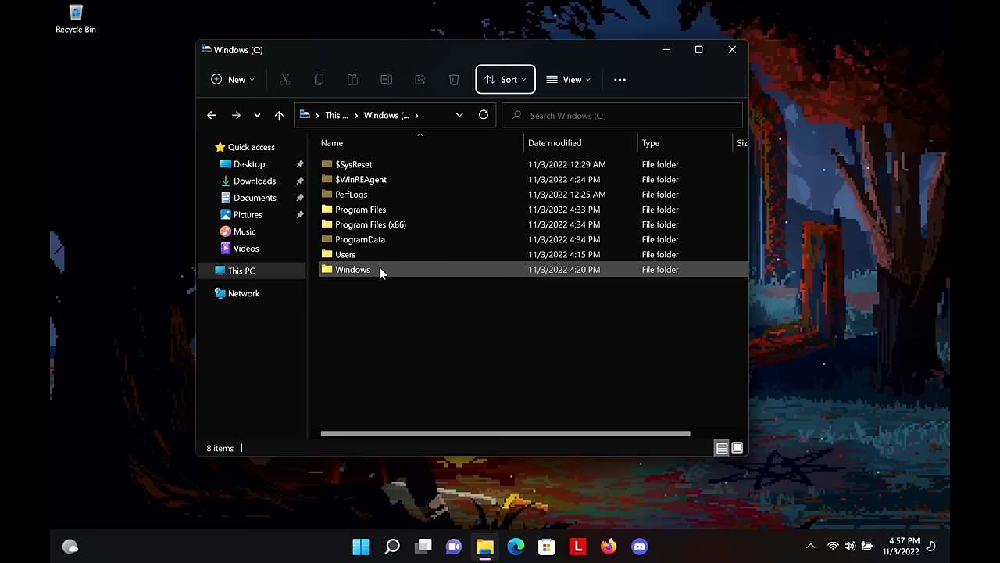
left_click_drag(685, 432, 284, 234)
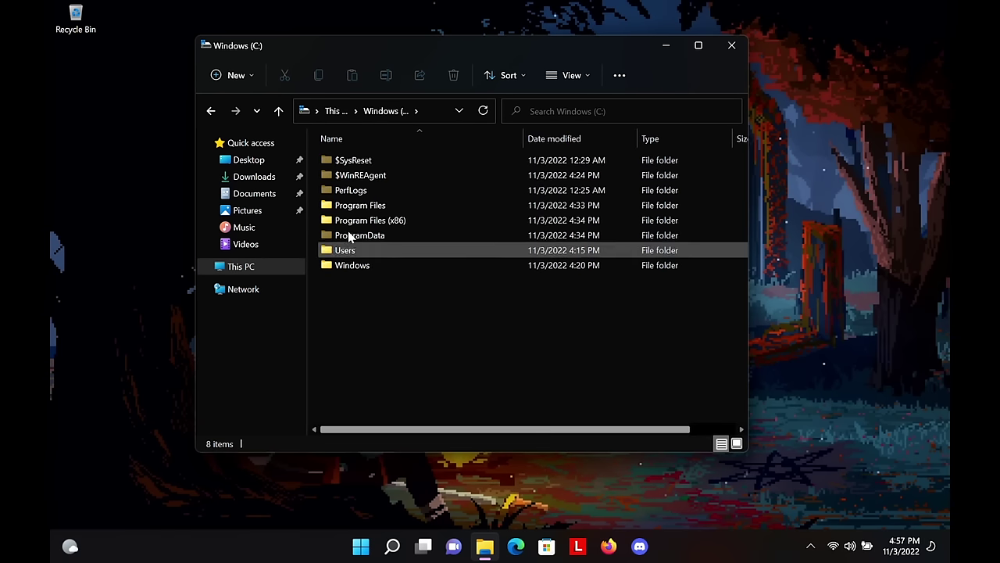
left_click(732, 47)
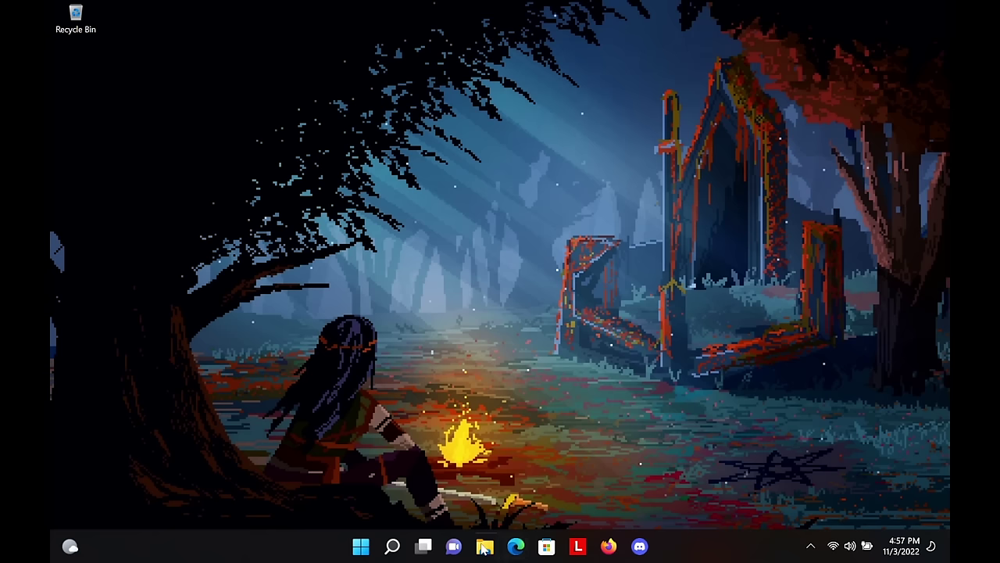
- Set the taskbar alignment to Left in the taskbar behaviors and close Settings
right_click(304, 547)
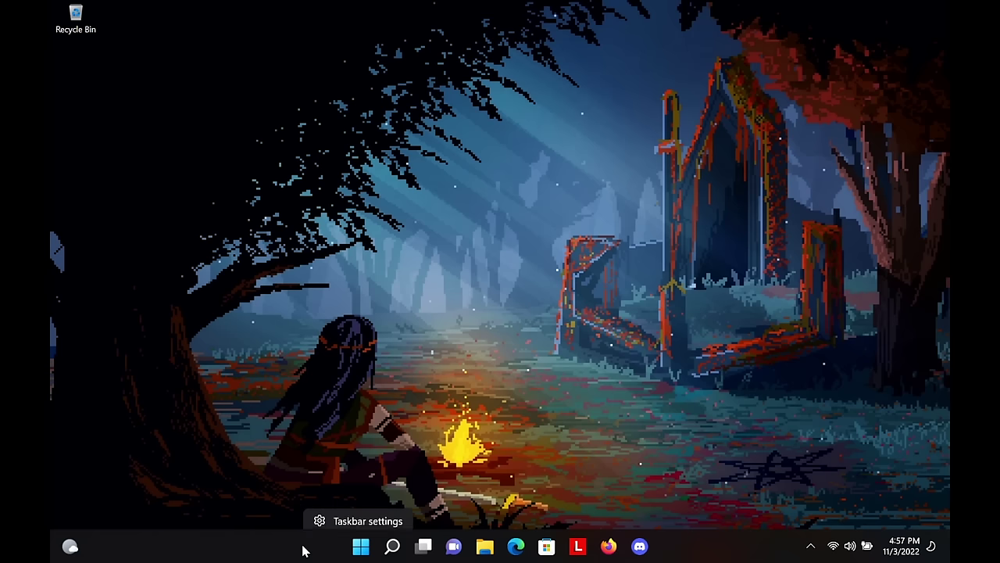
left_click(336, 517)
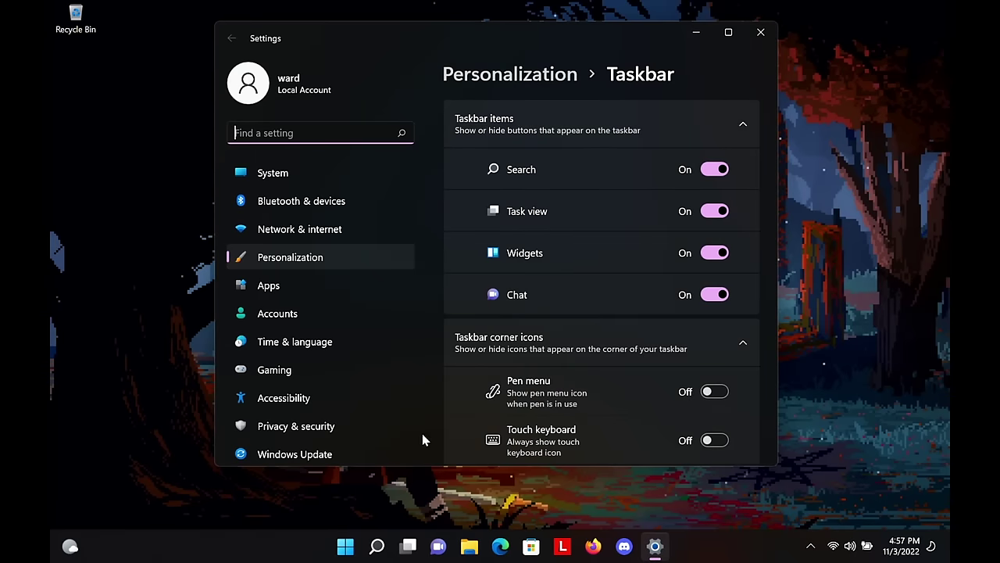
scroll(586, 312, "down", 4)
left_click(475, 329)
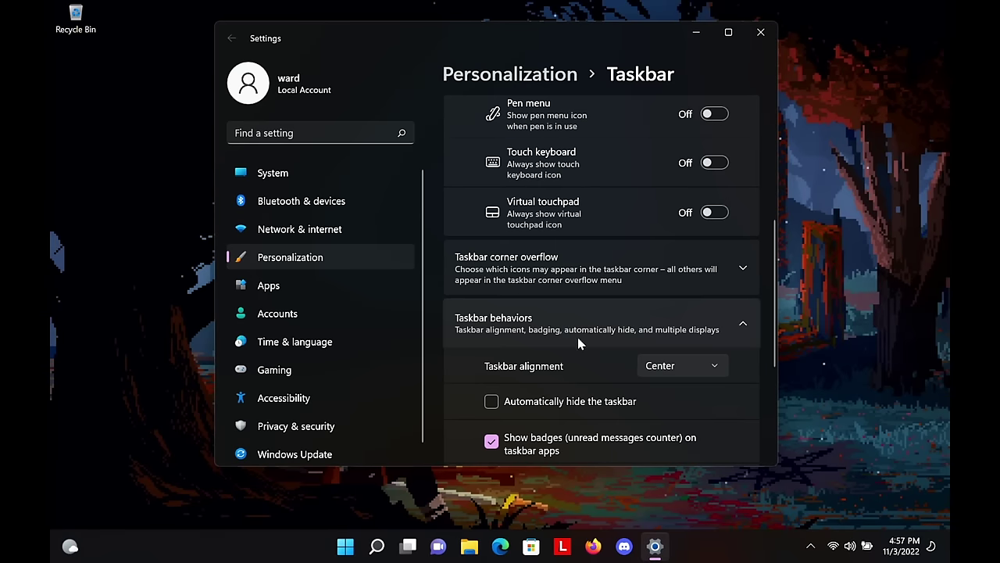
scroll(625, 328, "down", 1)
left_click(669, 311)
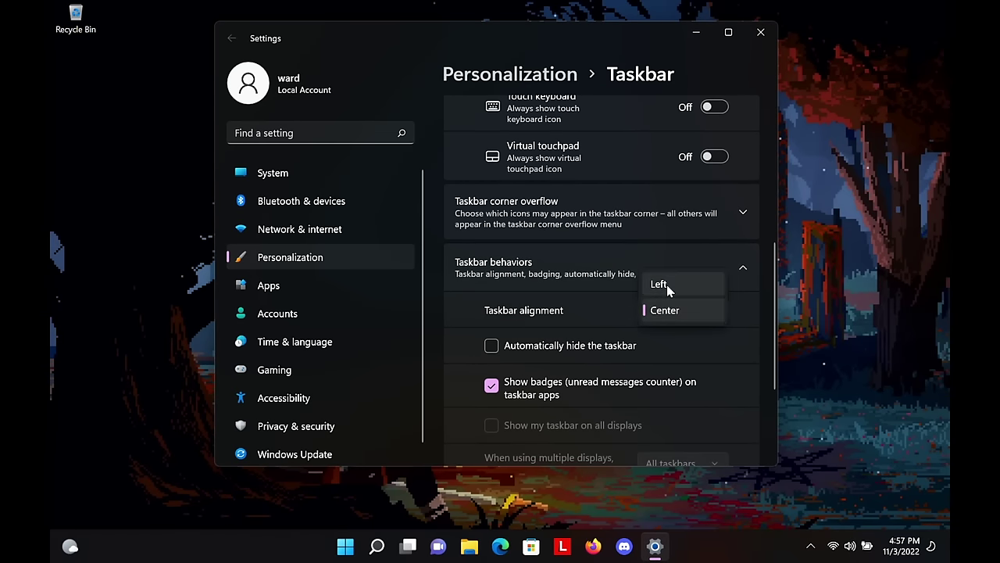
left_click(667, 285)
key("alt+F4")
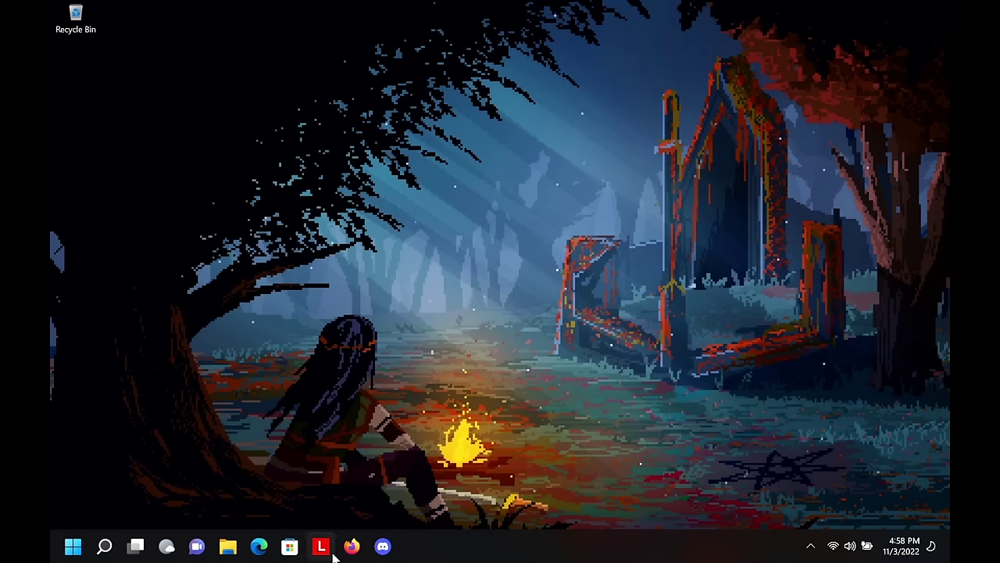
- Open the display settings from the desktop and go to the Scale & layout options
right_click(583, 153)
right_click(299, 343)
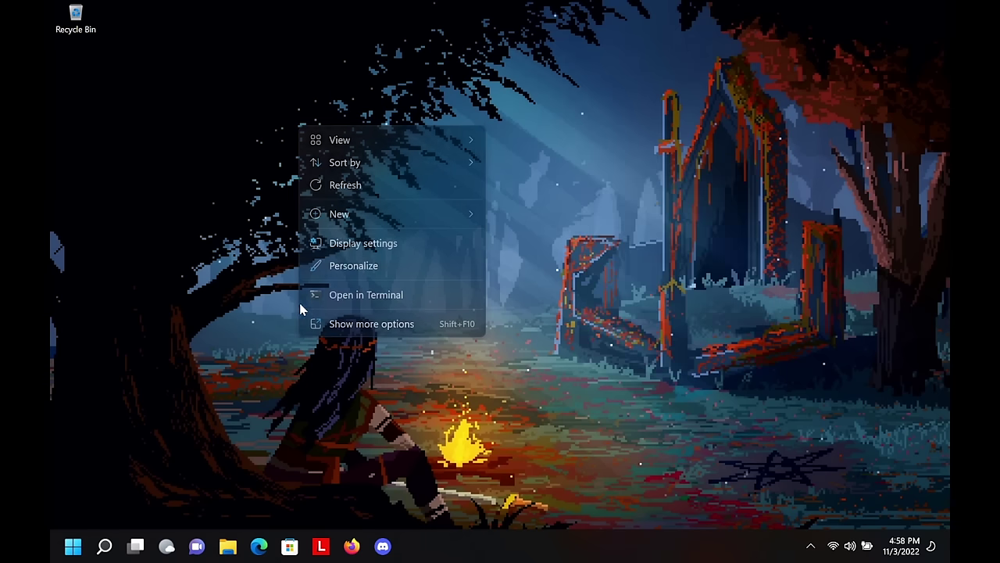
left_click(364, 243)
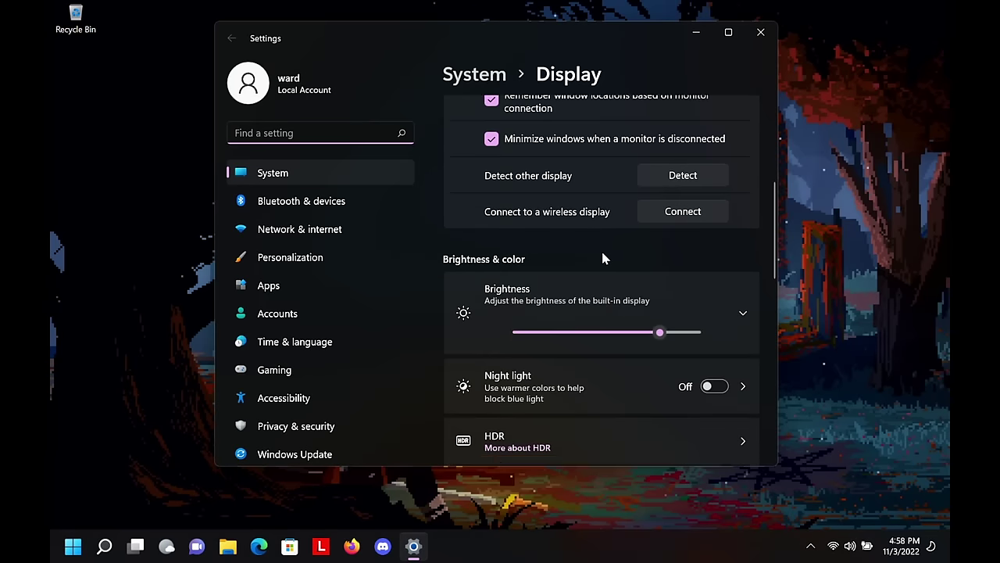
scroll(601, 250, "down", 3)
scroll(590, 260, "down", 3)
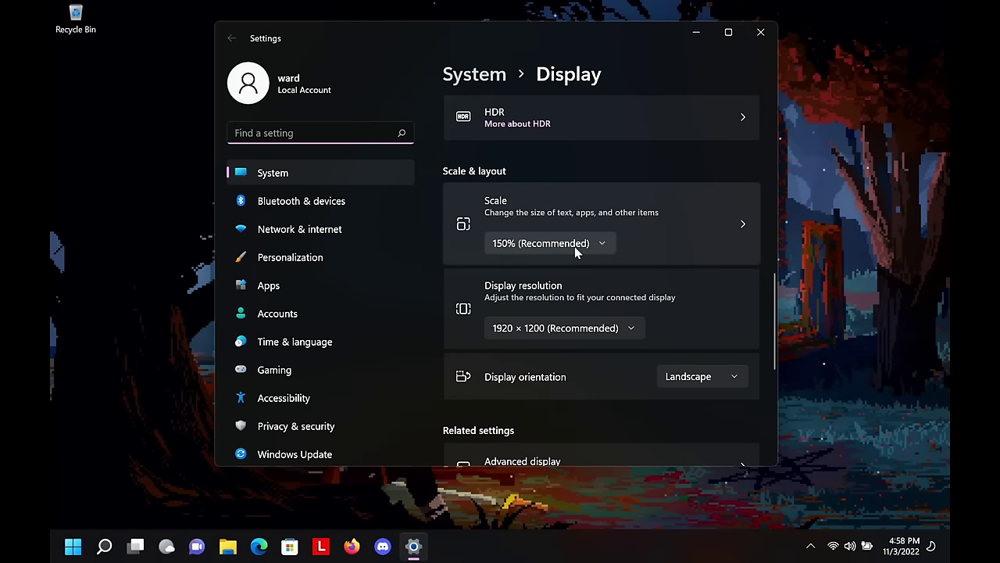
- Try a display scale of 100% and set it back to 150% (Recommended)
left_click(574, 246)
key("Return")
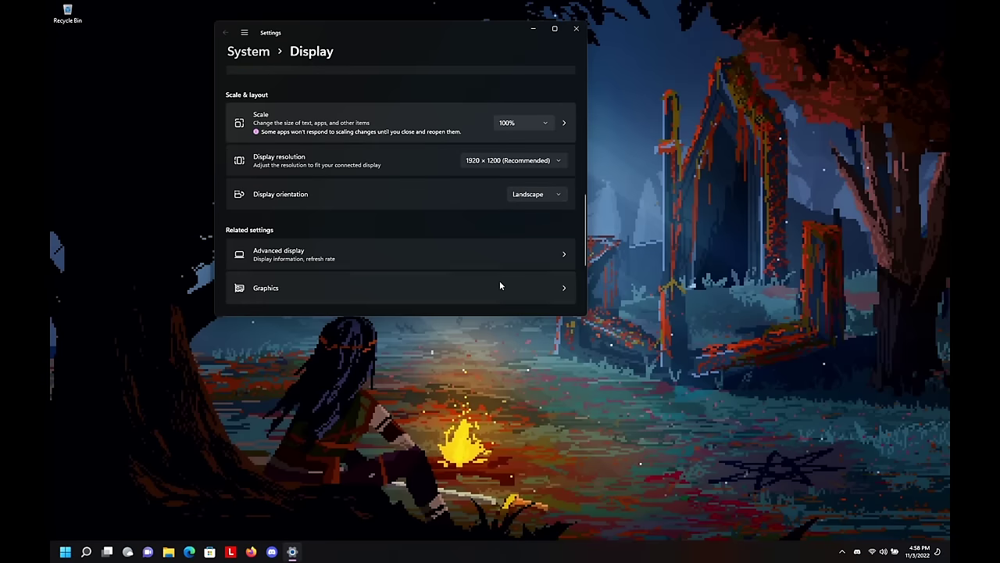
left_click(529, 125)
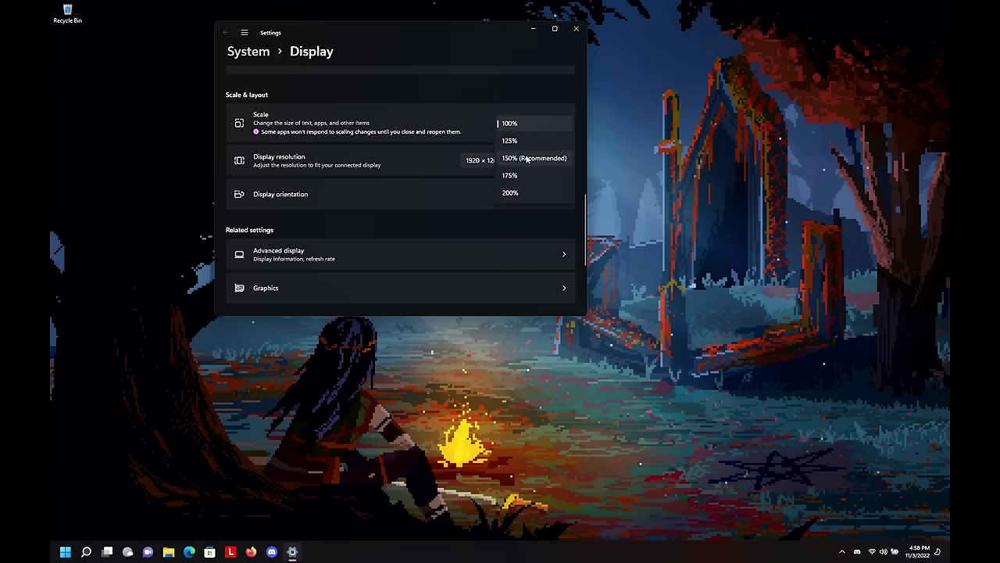
left_click(528, 159)
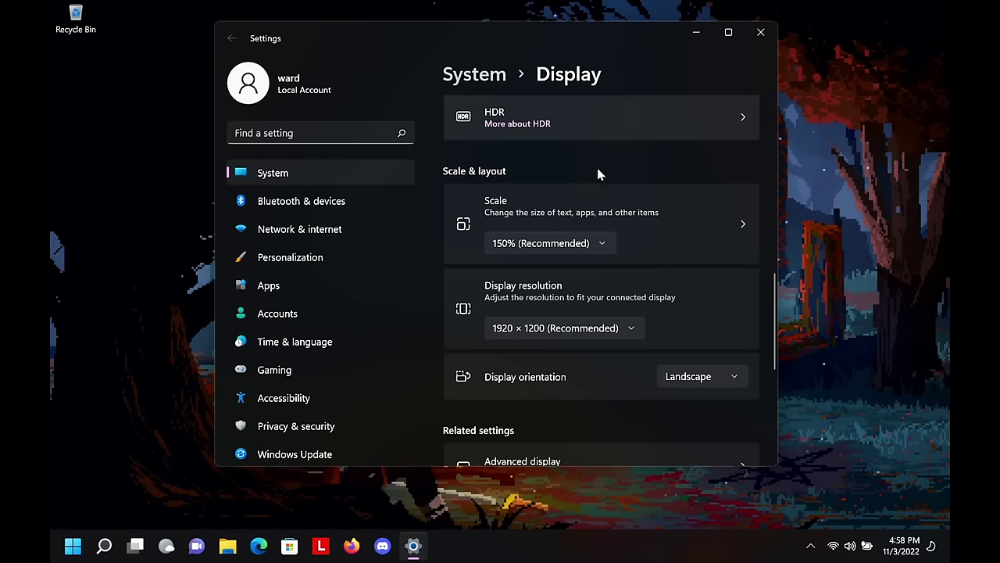
- Set the display scale to 125% and reposition the Settings window
left_click(560, 242)
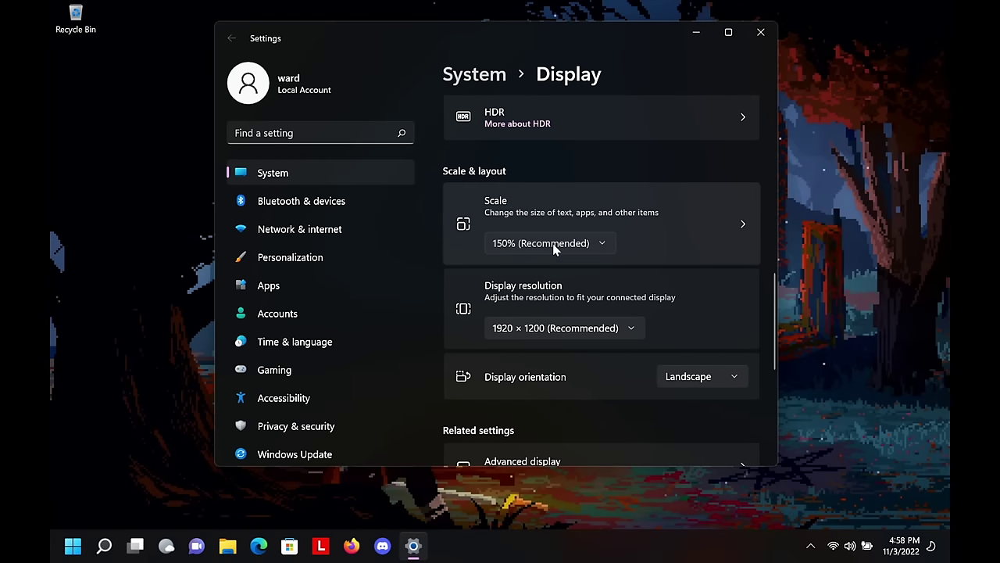
left_click(525, 222)
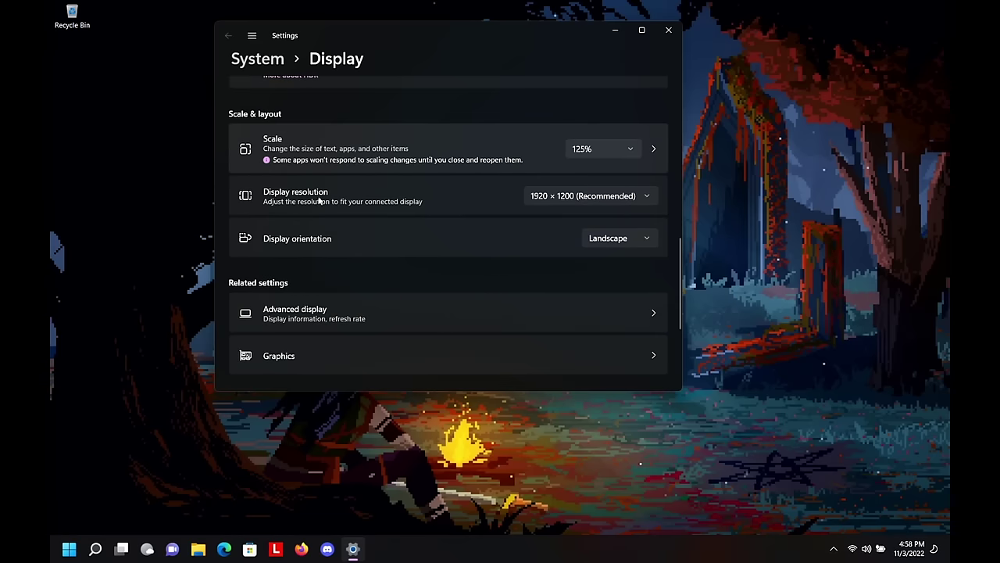
left_click_drag(471, 41, 485, 63)
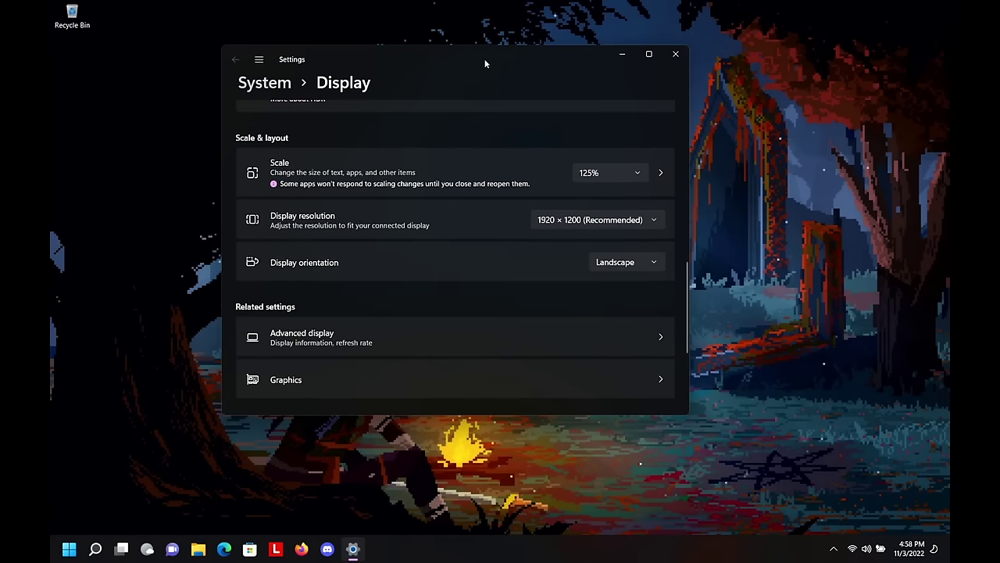
- Set the display scale back to 150% (Recommended) and close Settings
left_click(619, 171)
left_click(601, 195)
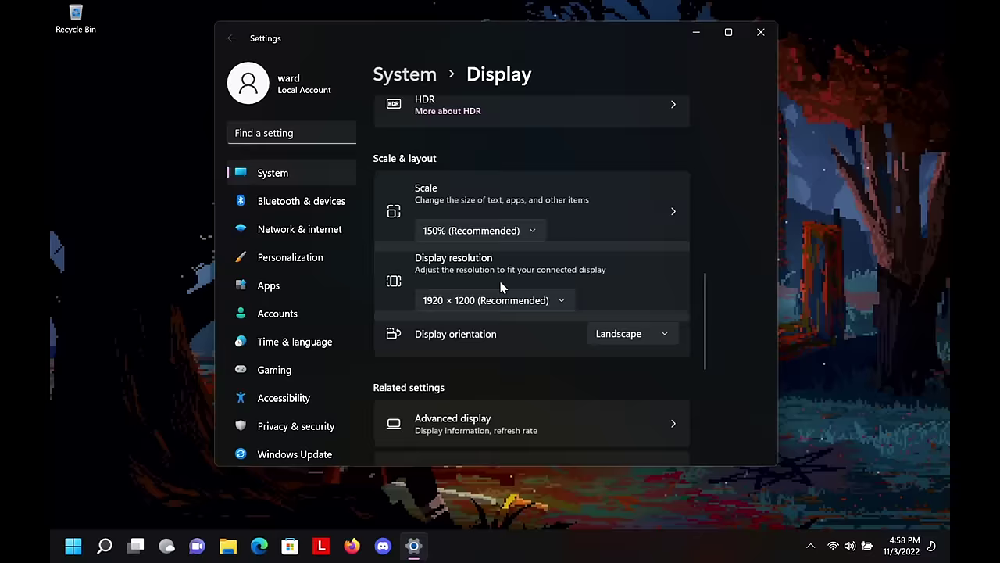
left_click(764, 32)
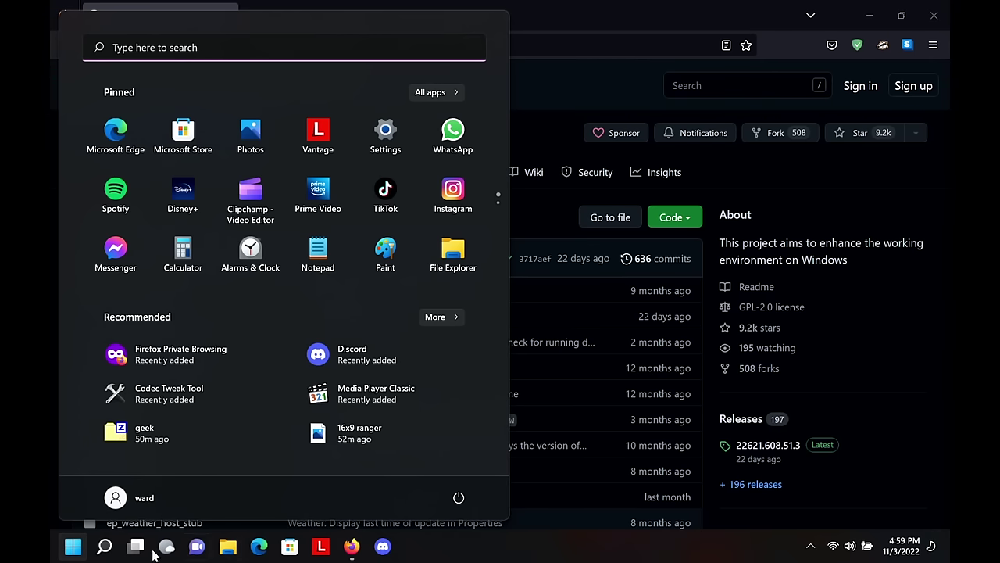
- Dismiss the Start menu and open the latest ExplorerPatcher release, 22621.608.51.3, from its GitHub repository
left_click(594, 342)
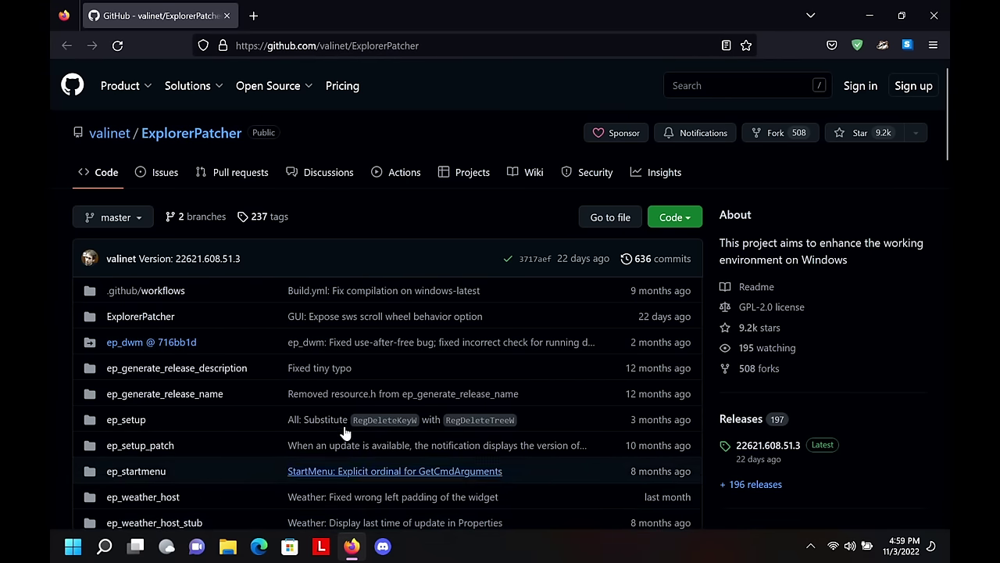
scroll(344, 432, "down", 3)
scroll(346, 386, "up", 3)
- Find the Create a restore point settings, view the option for creating a restore point, and close System Properties
mouse_move(204, 99)
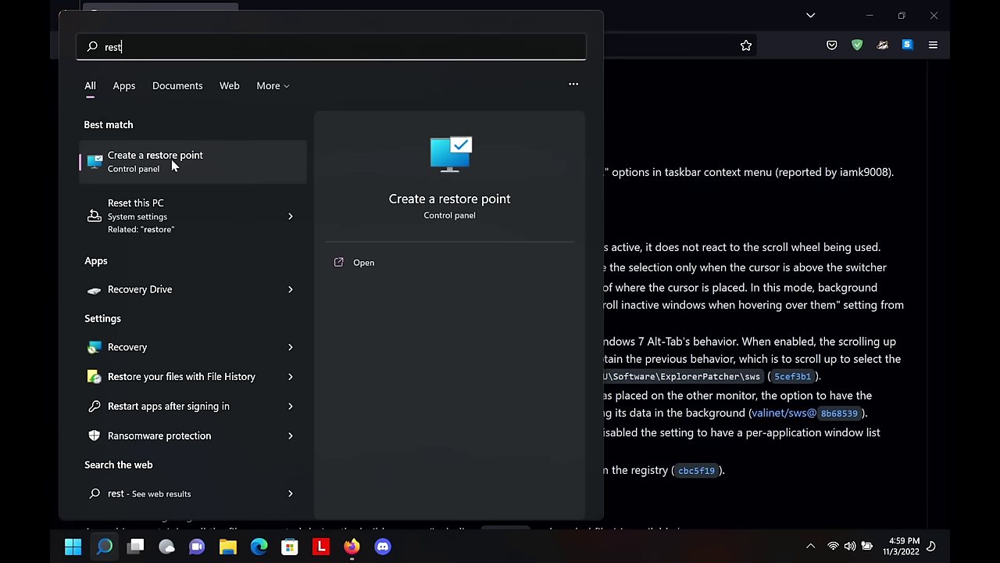
left_click(171, 158)
left_click(441, 388)
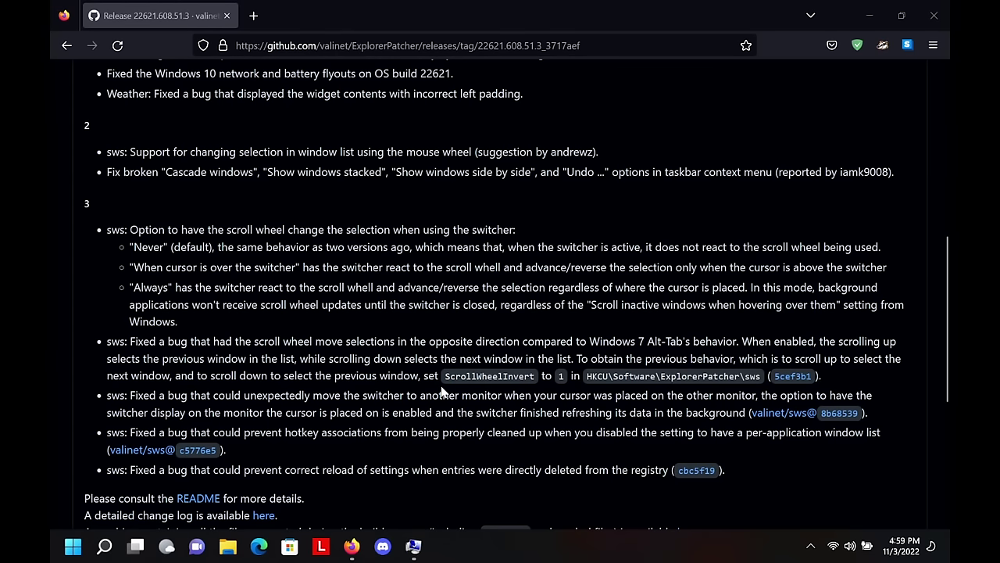
left_click(415, 547)
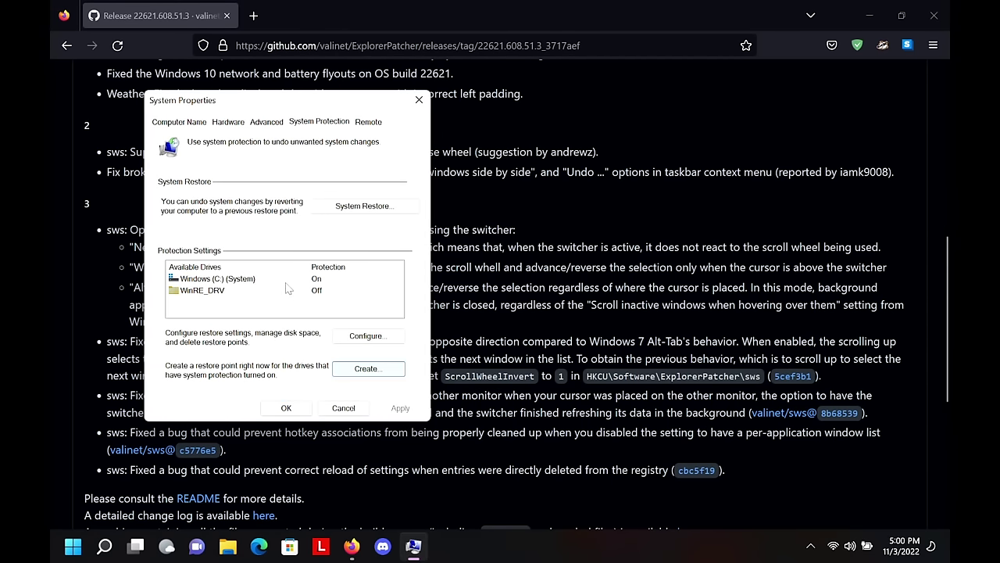
left_click(383, 372)
key("Escape")
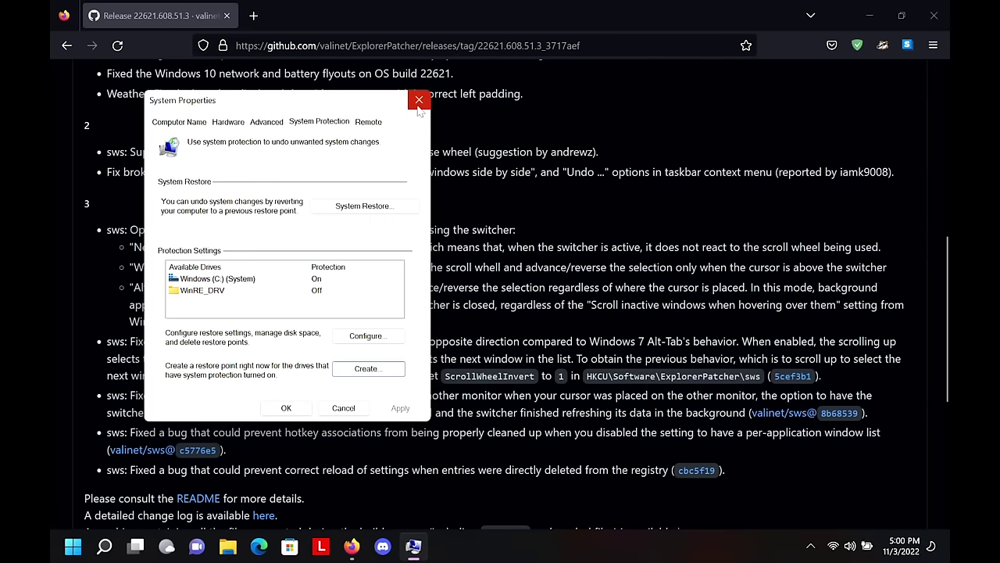
left_click(418, 106)
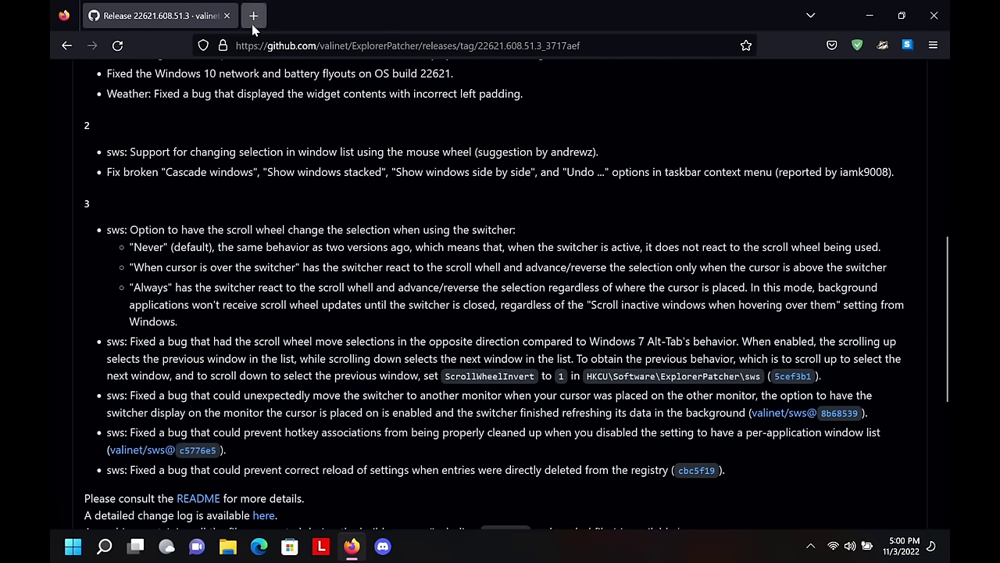
- Download ep_setup.exe from the release assets and run the installer, allowing it to make changes to the device
scroll(426, 374, "down", 5)
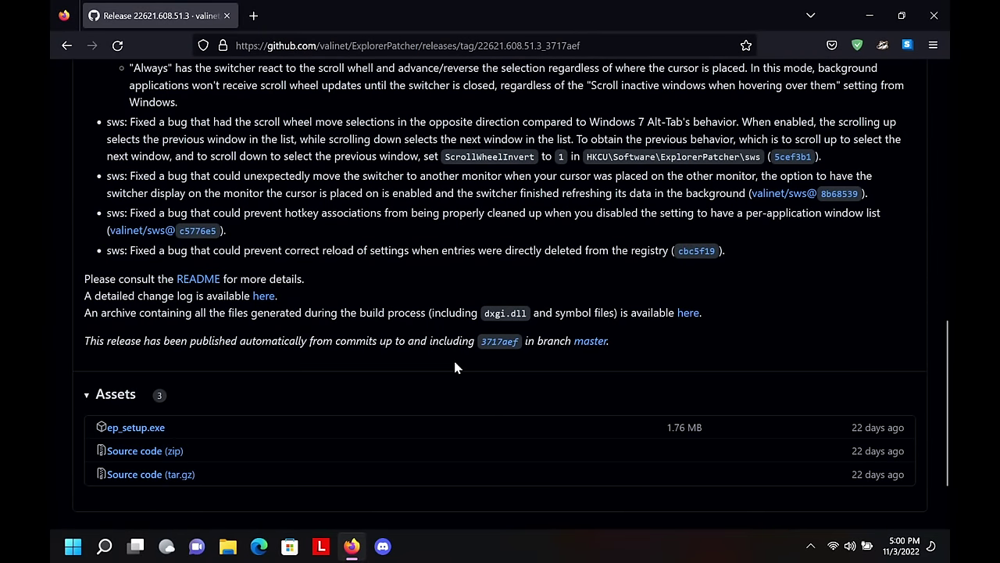
left_click(154, 435)
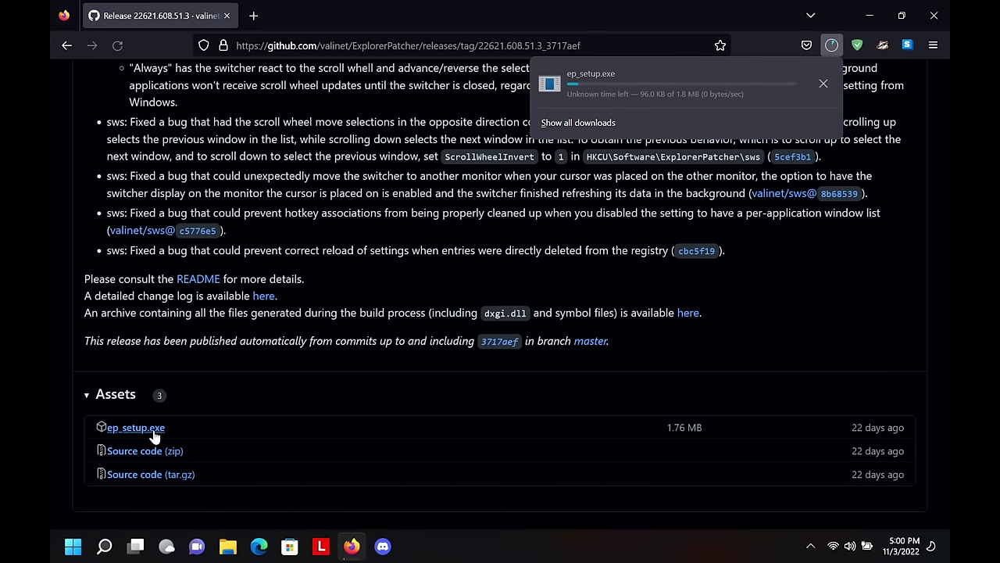
left_click(585, 79)
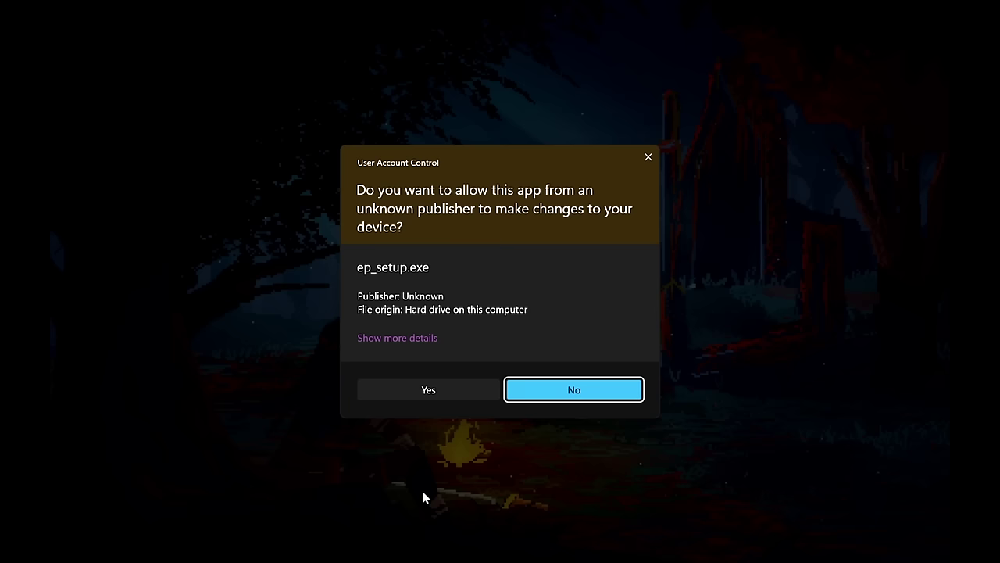
left_click(428, 390)
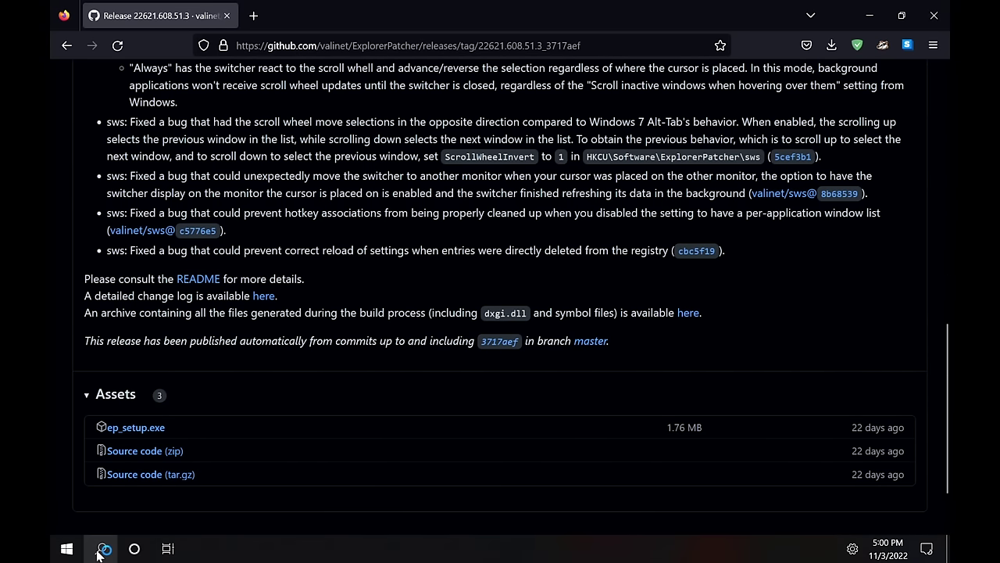
- Show the desktop and open the ExplorerPatcher properties for the taskbar
key("super+d")
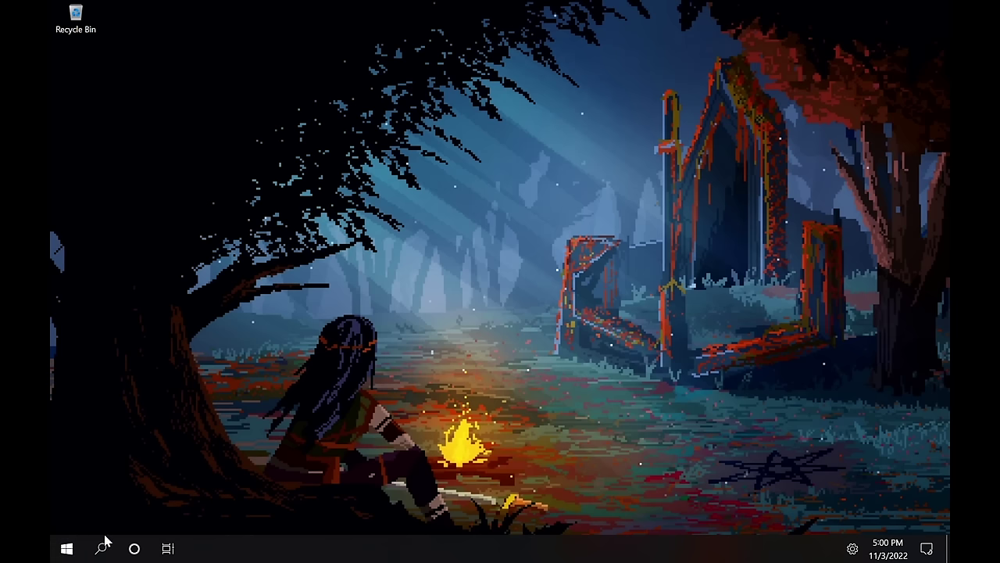
mouse_move(370, 550)
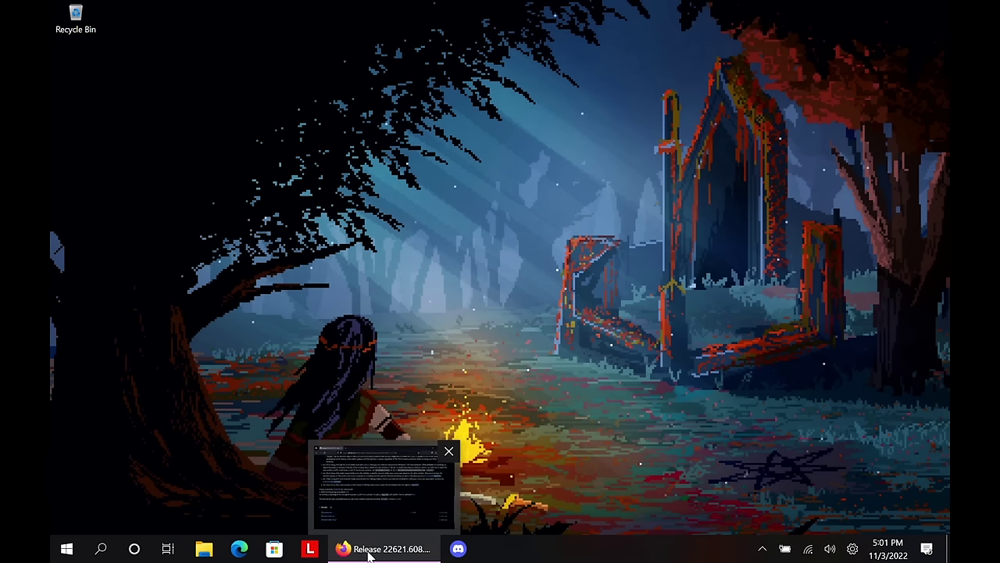
right_click(561, 556)
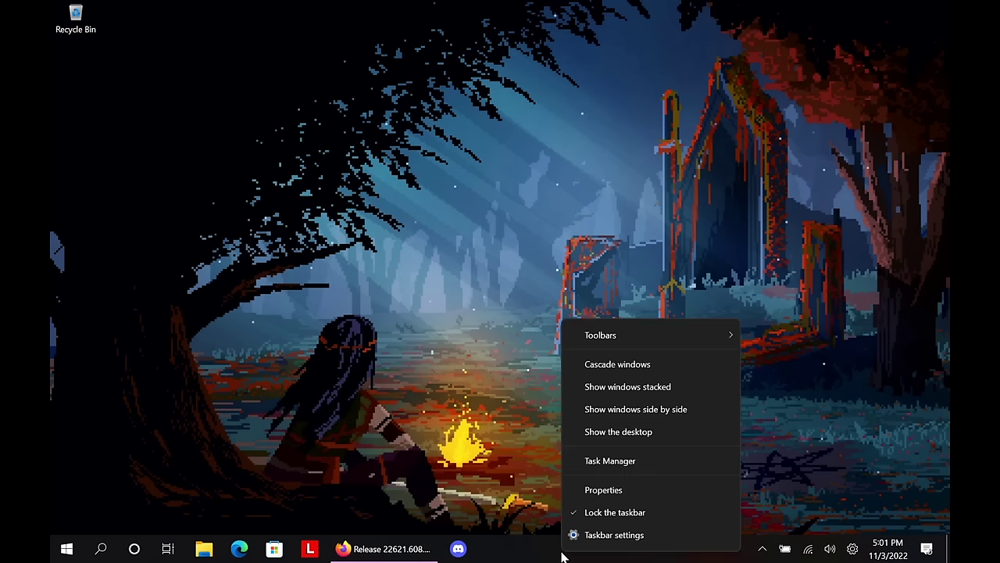
left_click(601, 492)
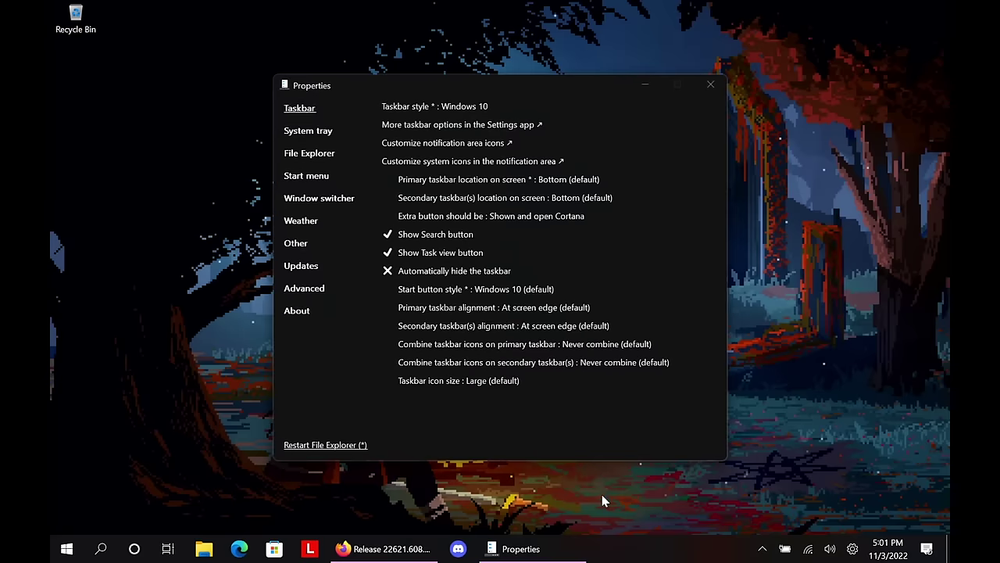
- Review the available taskbar styles and look at the current Start menu
left_click(466, 109)
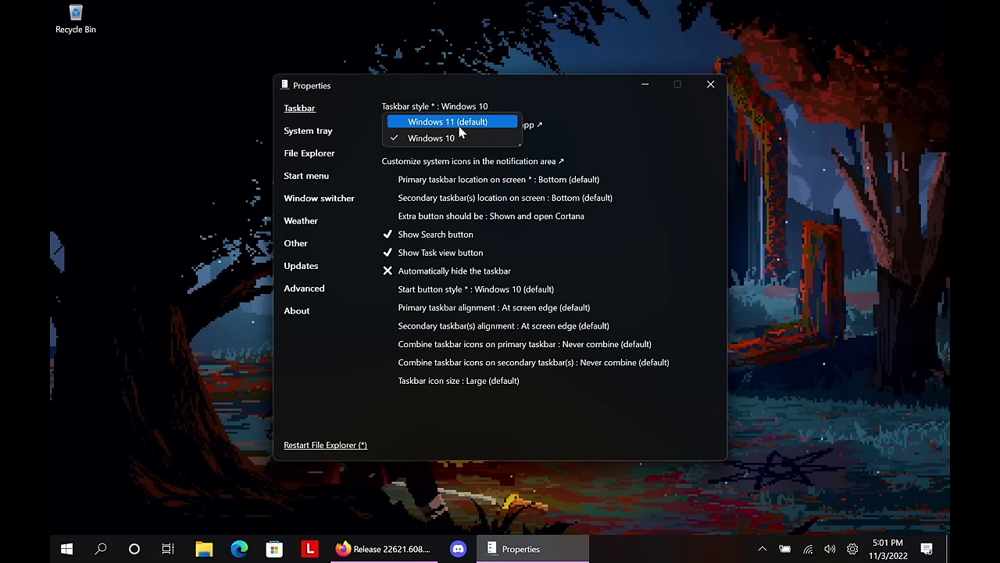
left_click(74, 549)
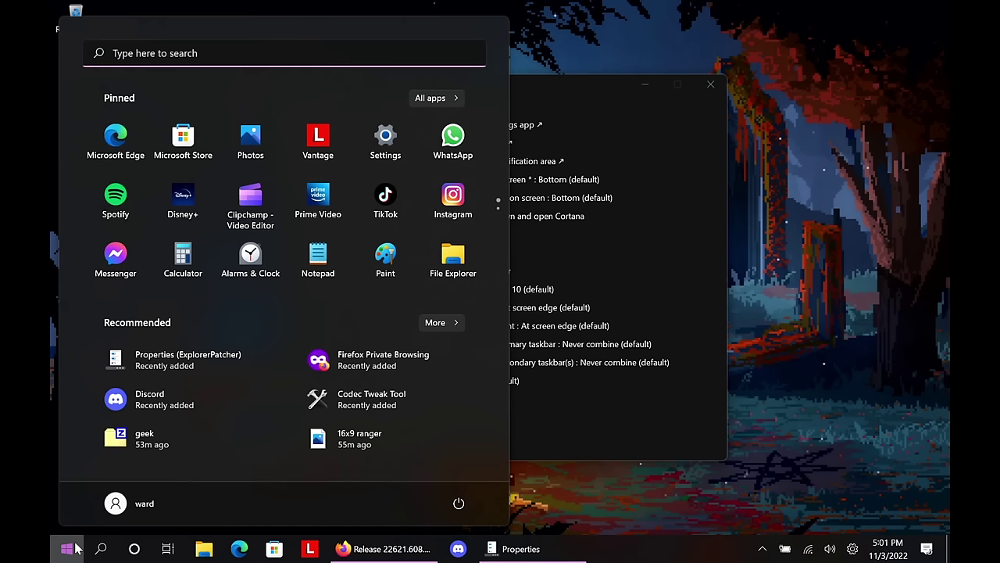
left_click(76, 548)
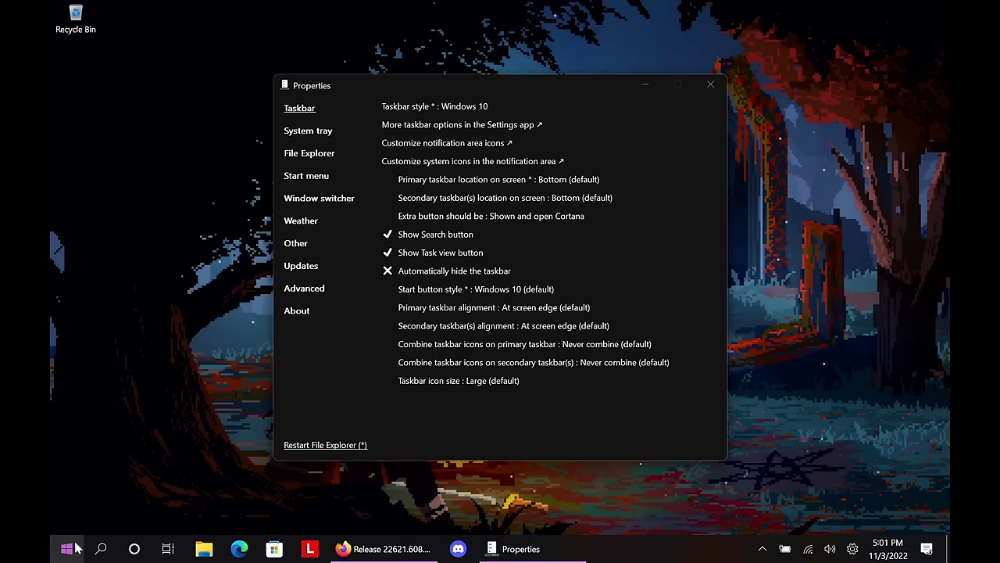
- Set the Start menu style to Windows 10 in the ExplorerPatcher properties
left_click(313, 178)
left_click(505, 105)
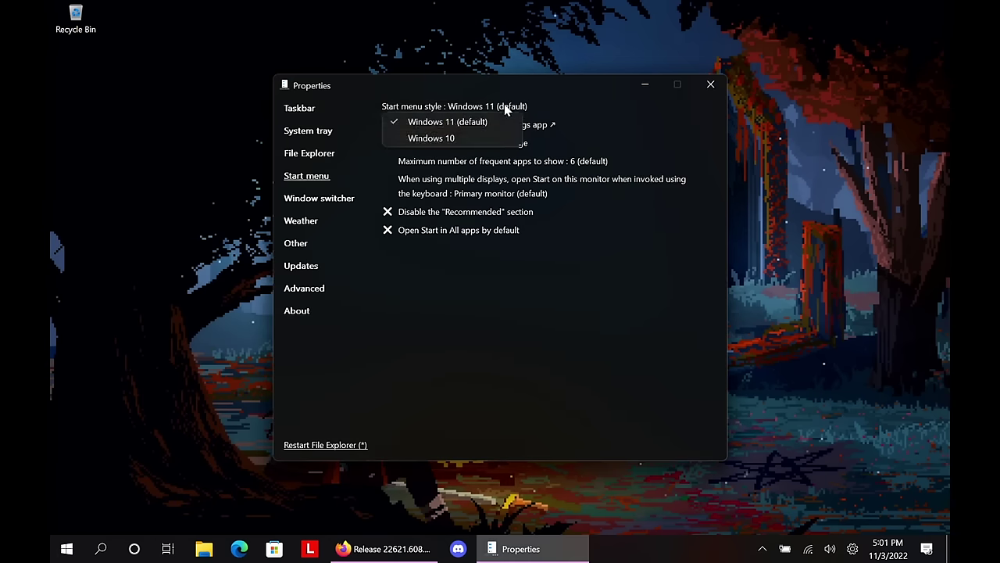
left_click(479, 139)
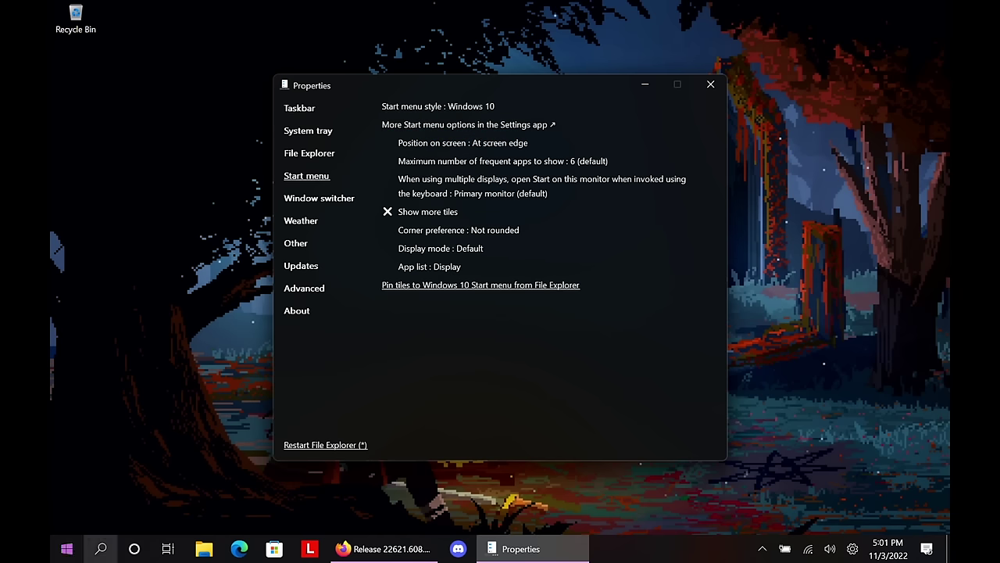
- Unpin all the tiles in the Productivity and Explore groups from the Windows 10 Start menu, including Microsoft Edge, Photos and Microsoft Store
left_click(66, 549)
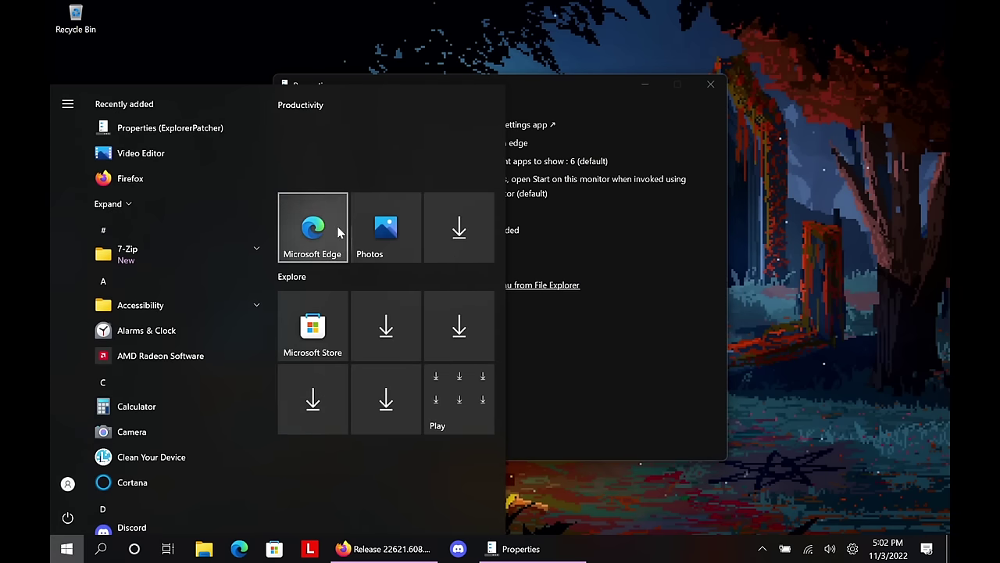
right_click(395, 355)
left_click(422, 351)
right_click(458, 356)
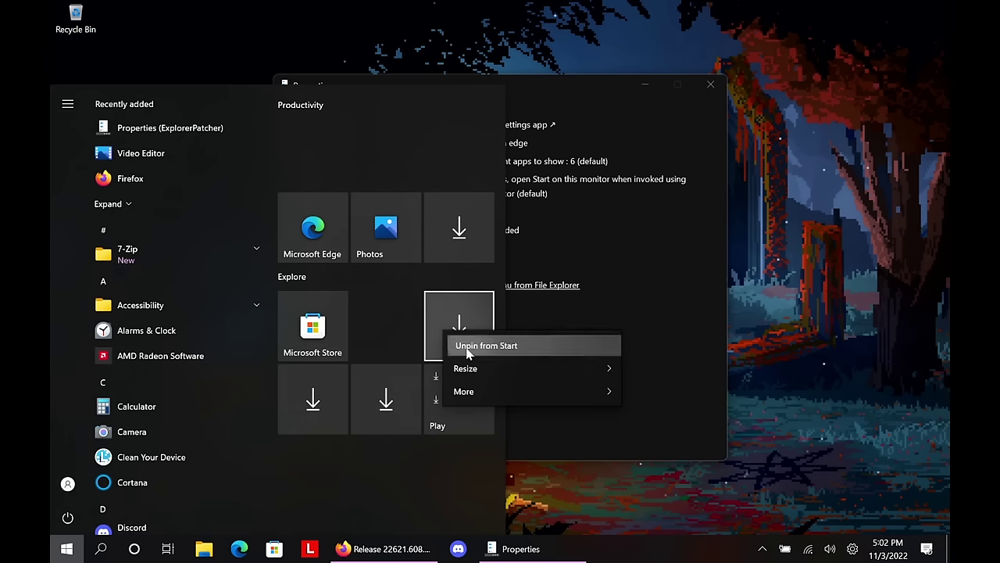
left_click(462, 346)
right_click(466, 385)
left_click(500, 402)
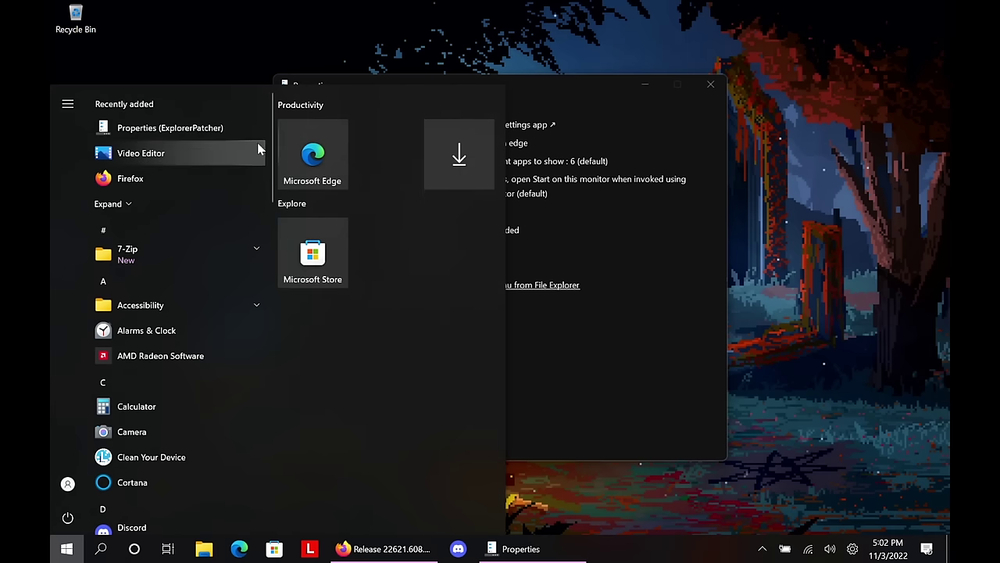
right_click(339, 147)
left_click(402, 160)
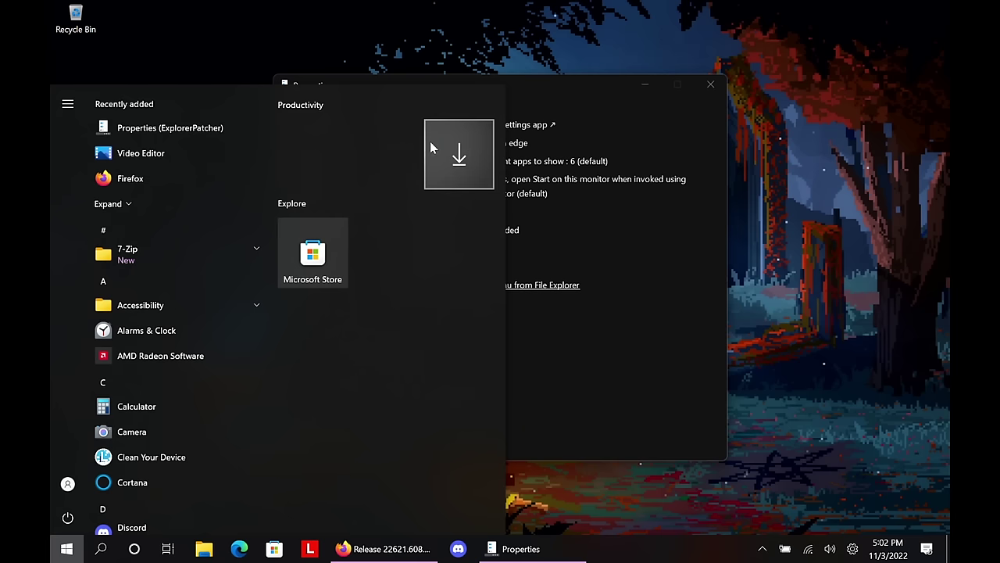
right_click(430, 142)
left_click(462, 166)
right_click(330, 168)
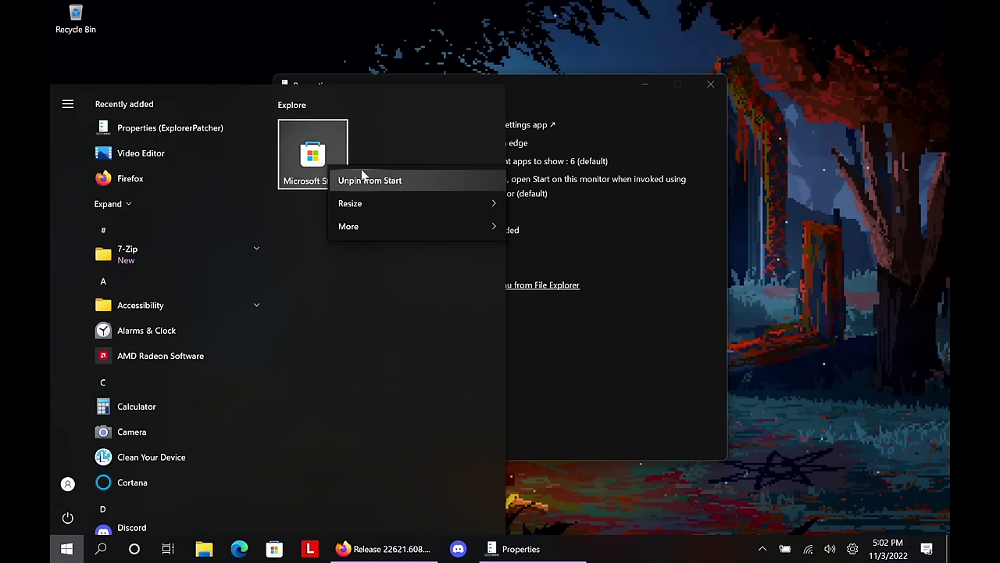
left_click(366, 180)
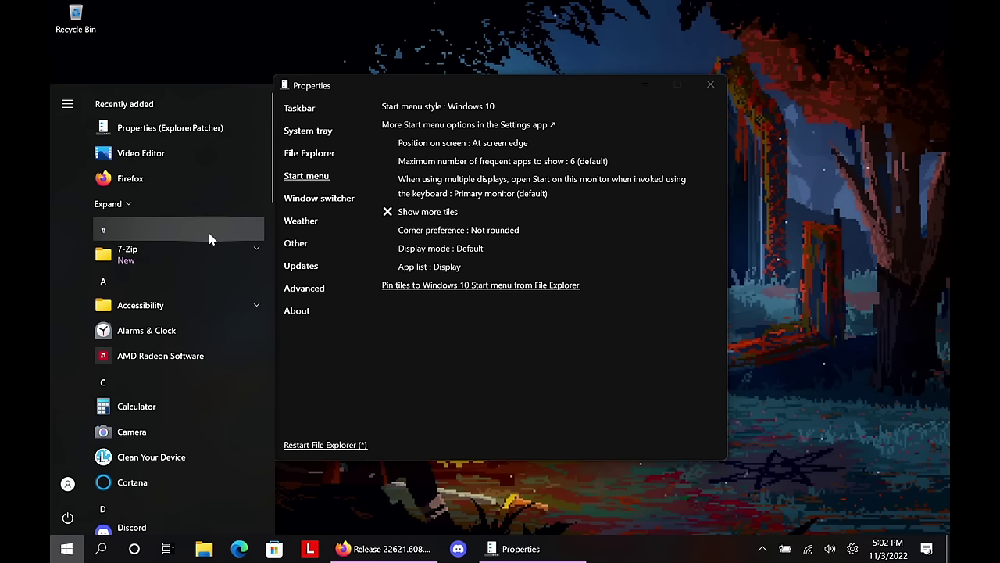
- Try a Start menu search for "sdsdt" and set the Start menu style back to Windows 11 (default)
type("sdsdt")
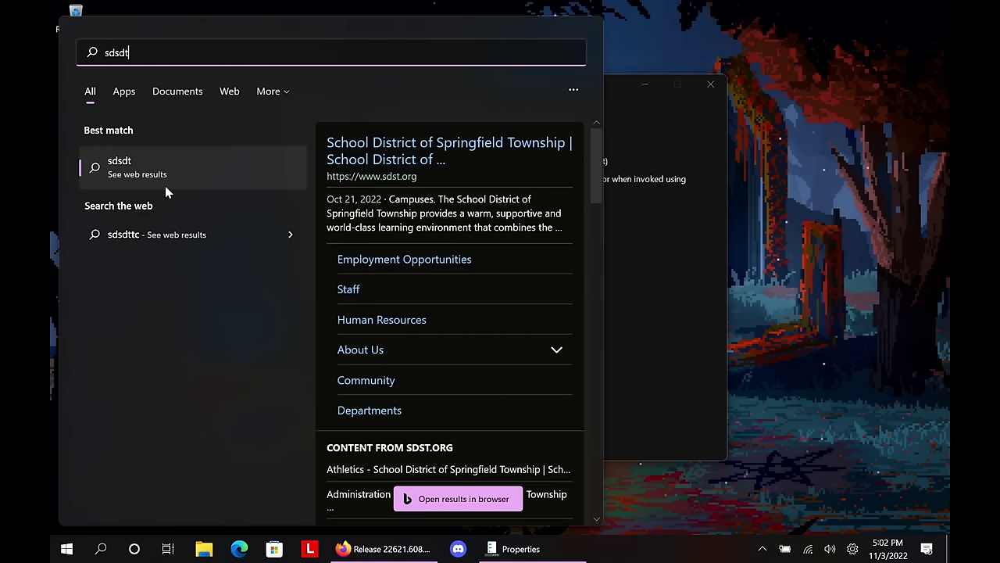
left_click(645, 109)
left_click(454, 105)
left_click(465, 119)
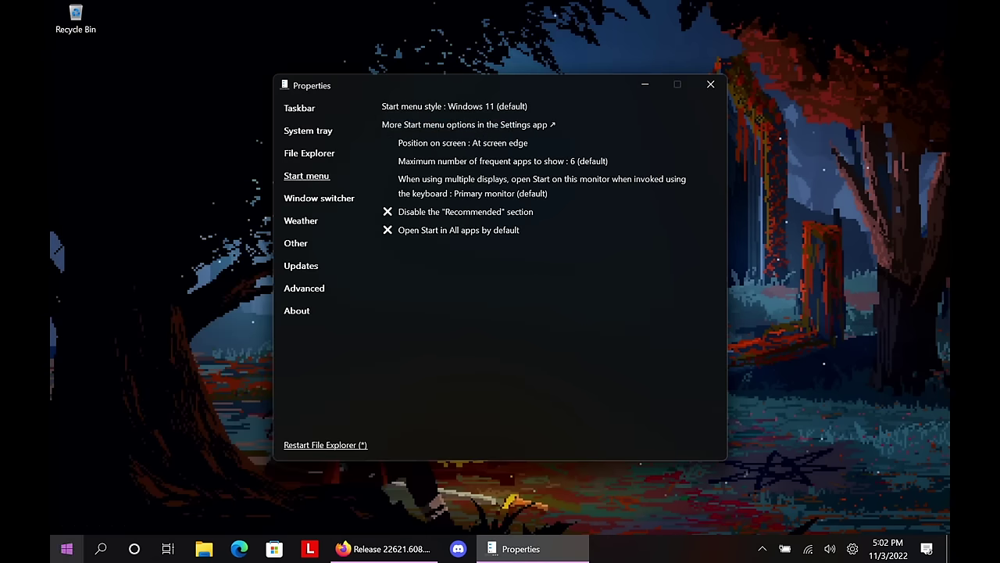
- Uninstall Disney+, Spotify and Prime Video from the pinned apps in the Start menu
left_click(67, 548)
right_click(185, 206)
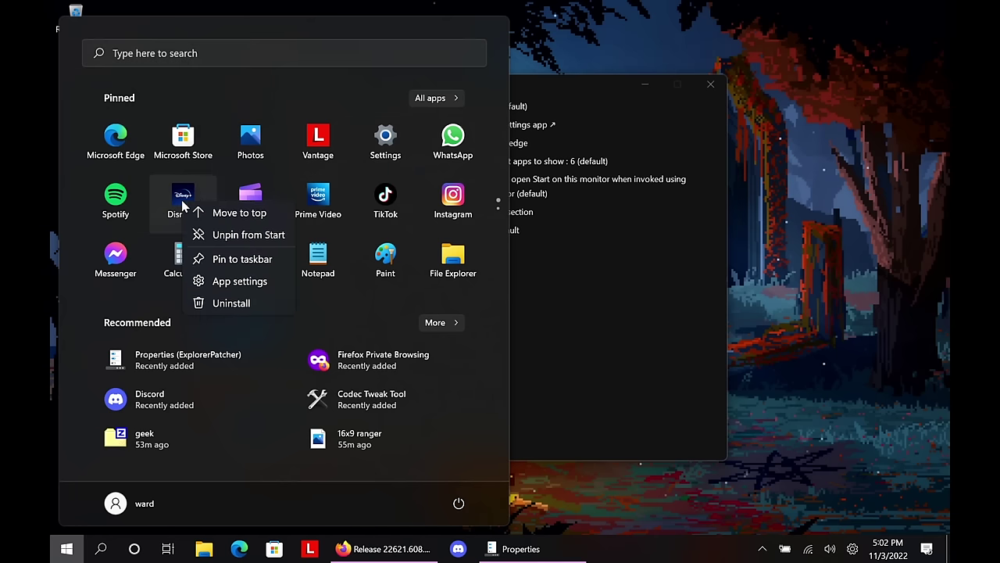
left_click(225, 304)
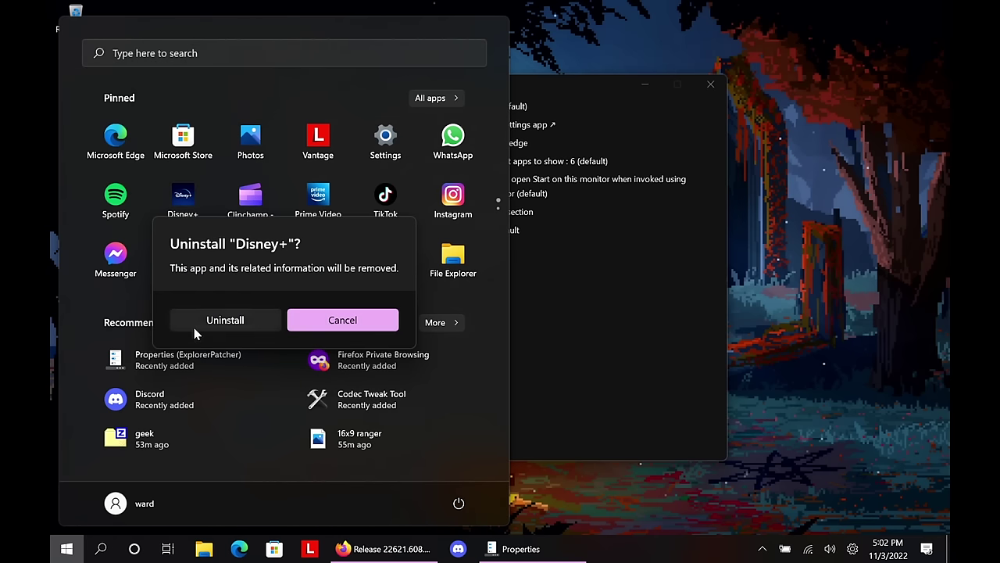
left_click(236, 325)
right_click(183, 197)
left_click(225, 295)
left_click(236, 320)
- Uninstall Instagram, TikTok, Messenger, WhatsApp and Clipchamp from the pinned apps in the Start menu
right_click(254, 200)
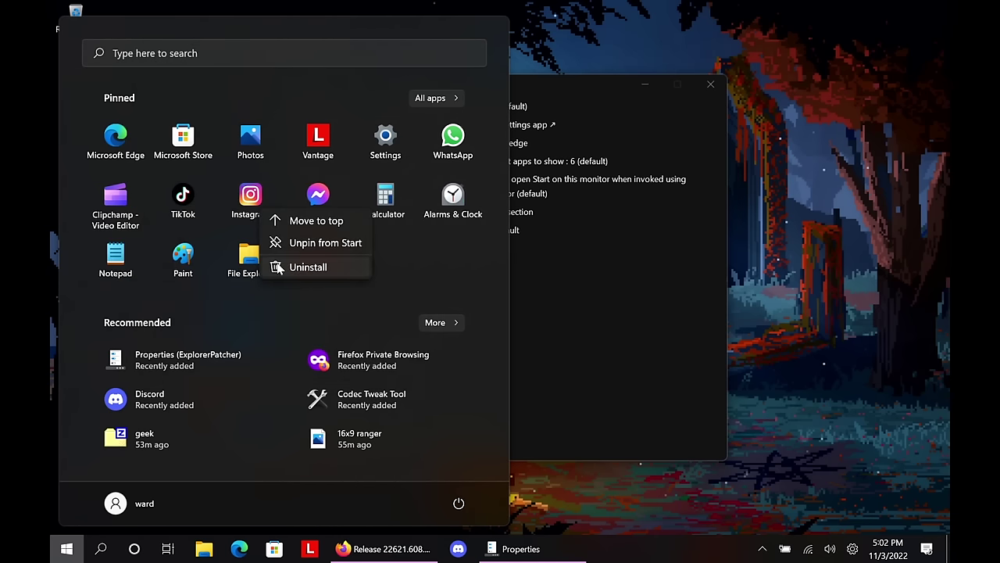
left_click(280, 265)
left_click(225, 320)
right_click(196, 220)
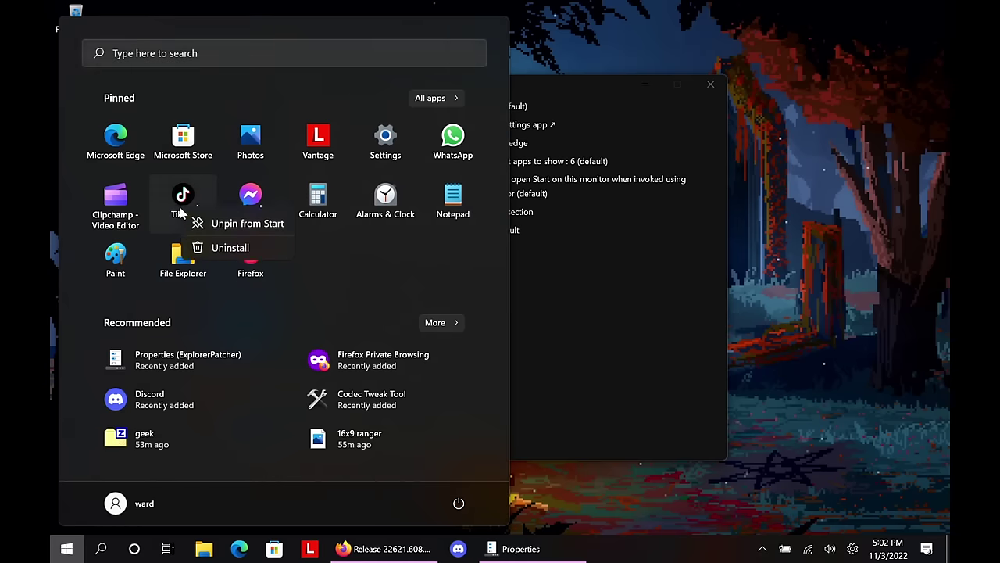
left_click(225, 268)
left_click(221, 319)
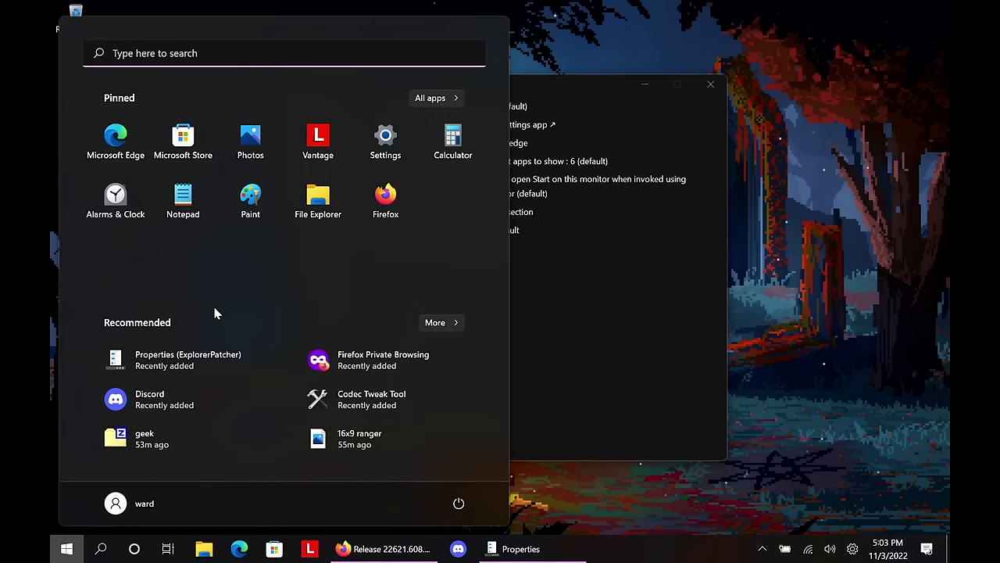
- Disable the Windows 11 context menu in the File Explorer settings and check the desktop's context menu
left_click(608, 289)
left_click(309, 153)
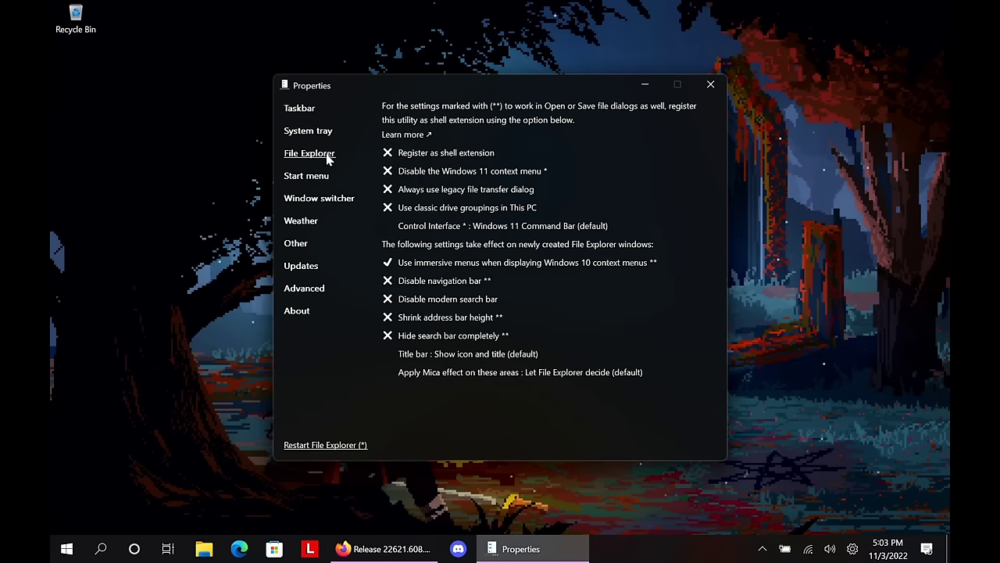
left_click(388, 171)
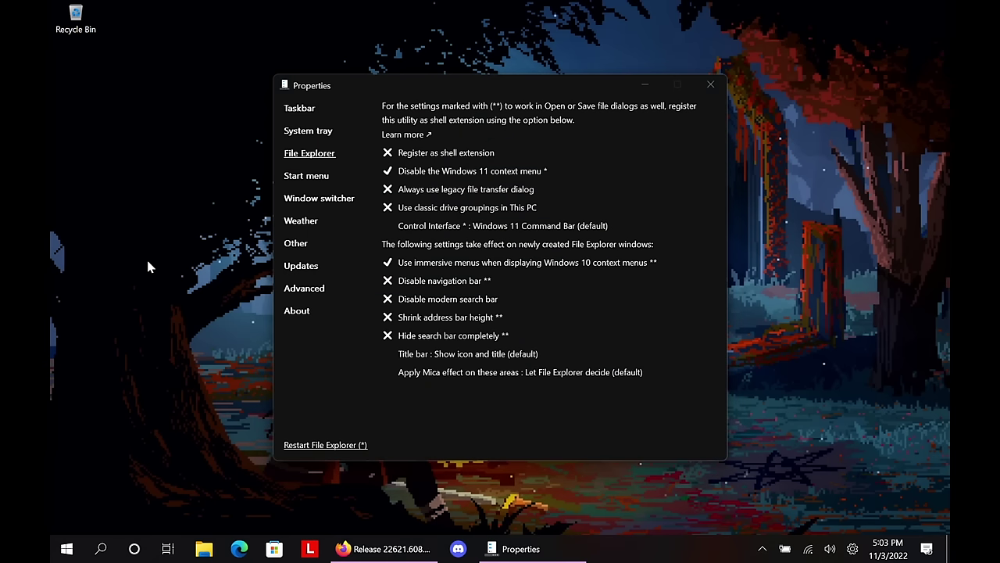
right_click(148, 257)
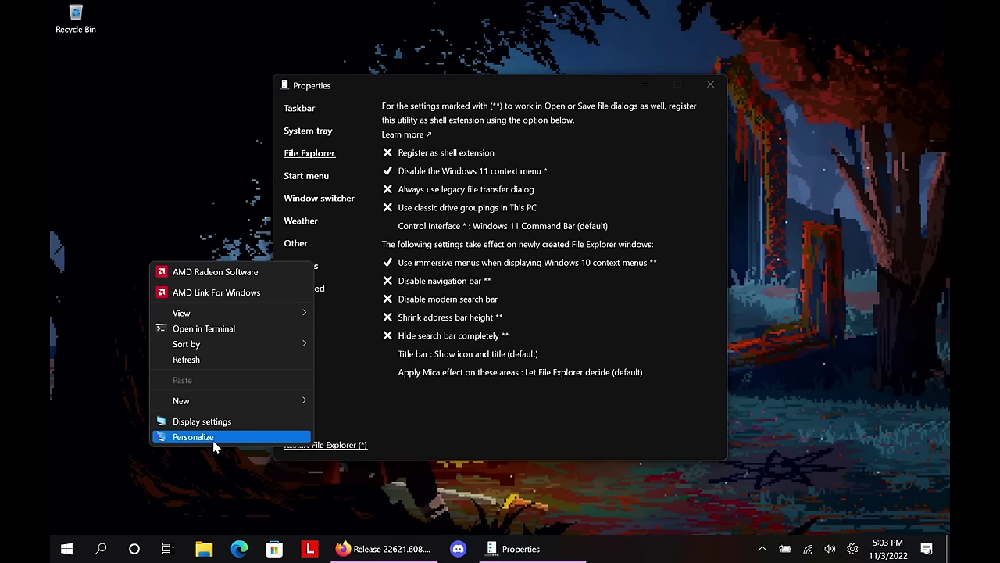
- Open the ExplorerPatcher folder in File Explorer and examine the context menu and 7-Zip submenu of ep_weather_host_stub.dll
key("super+e")
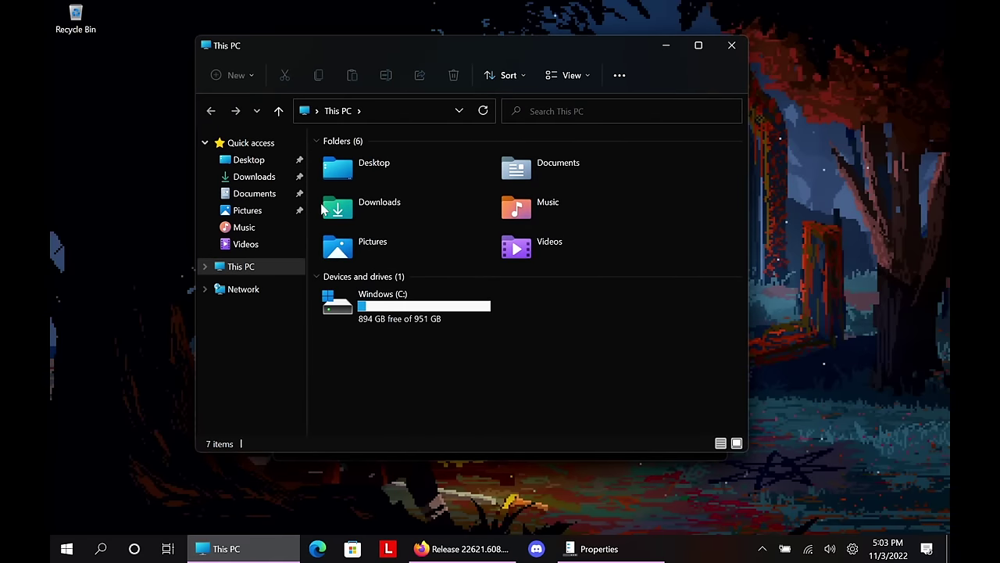
double_click(352, 308)
double_click(348, 206)
double_click(348, 207)
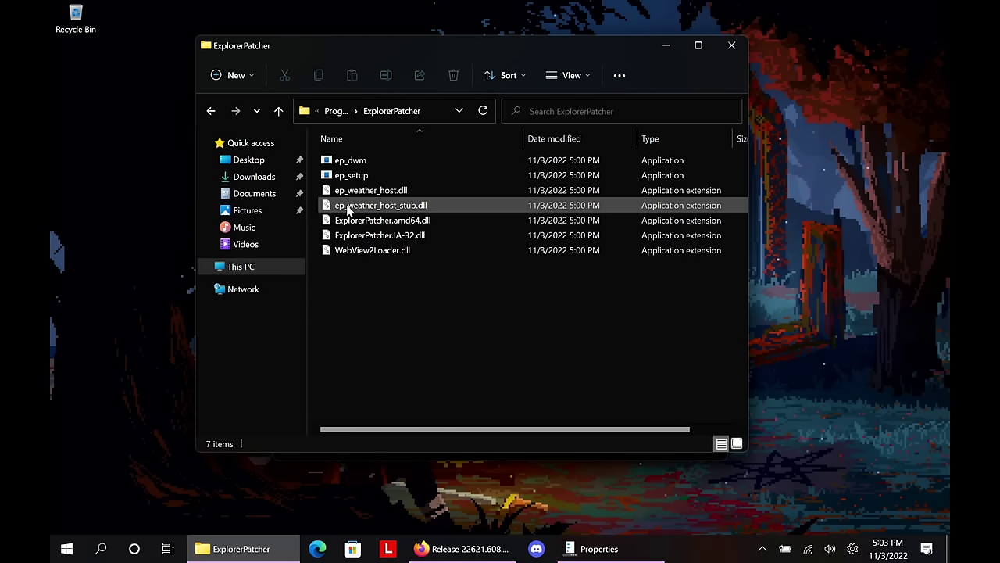
right_click(349, 207)
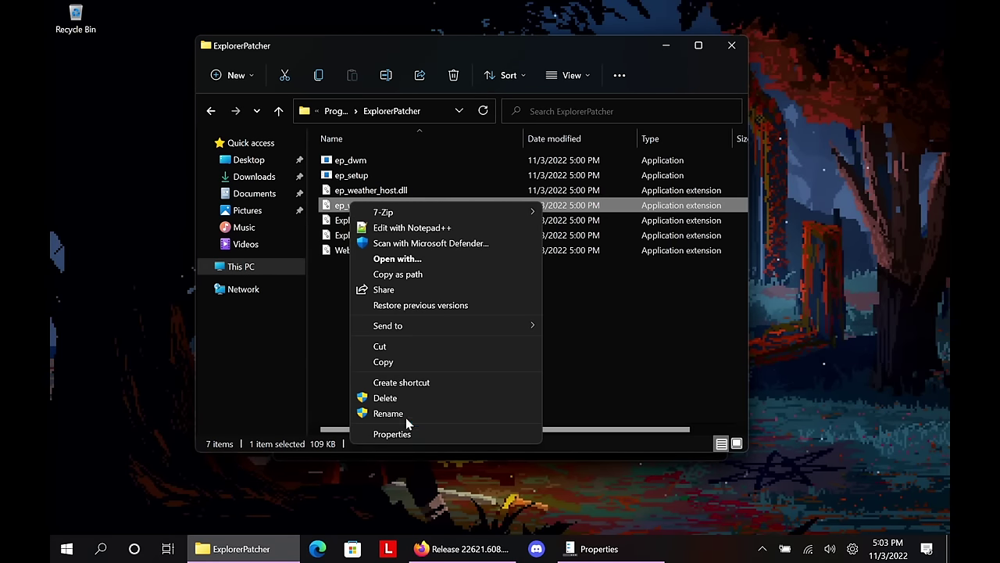
mouse_move(505, 213)
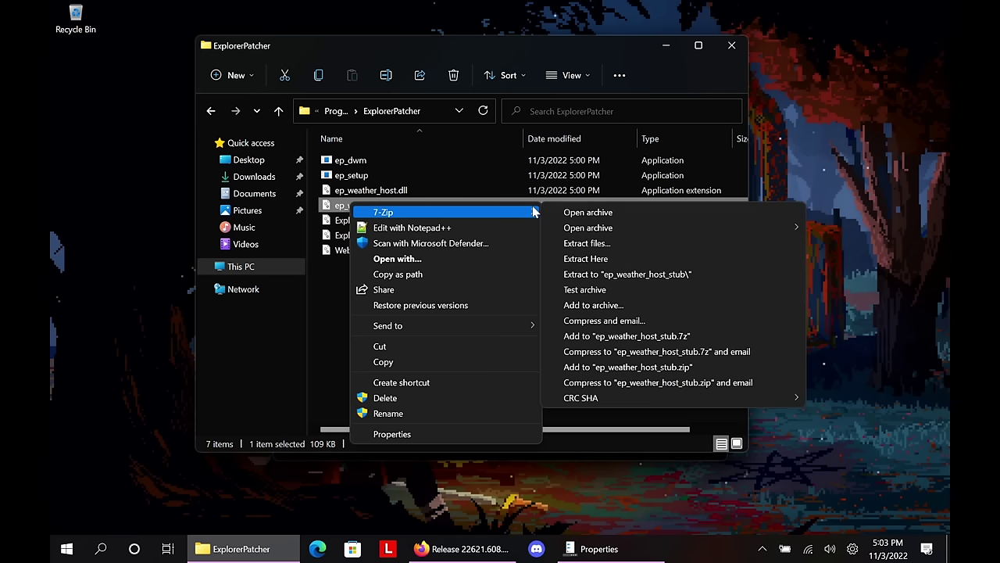
left_click(667, 47)
left_click(667, 47)
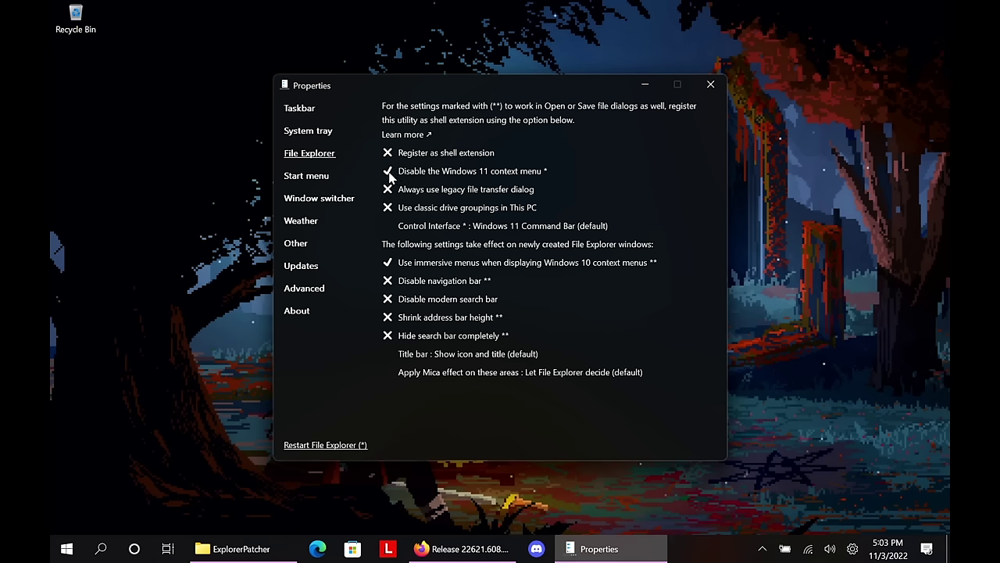
- Restart File Explorer to apply the context menu setting, checking the desktop's context menu before and after
right_click(232, 326)
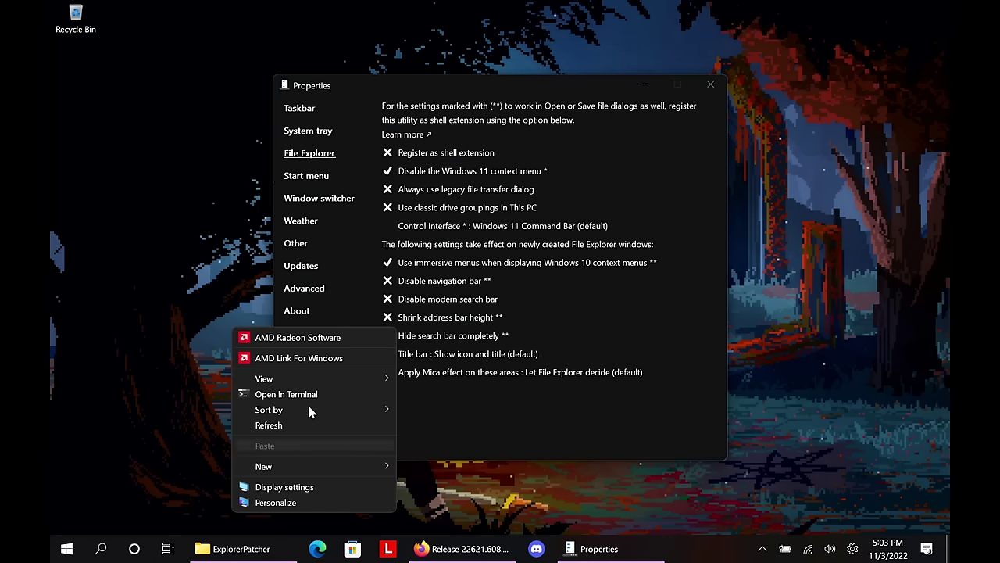
left_click(636, 409)
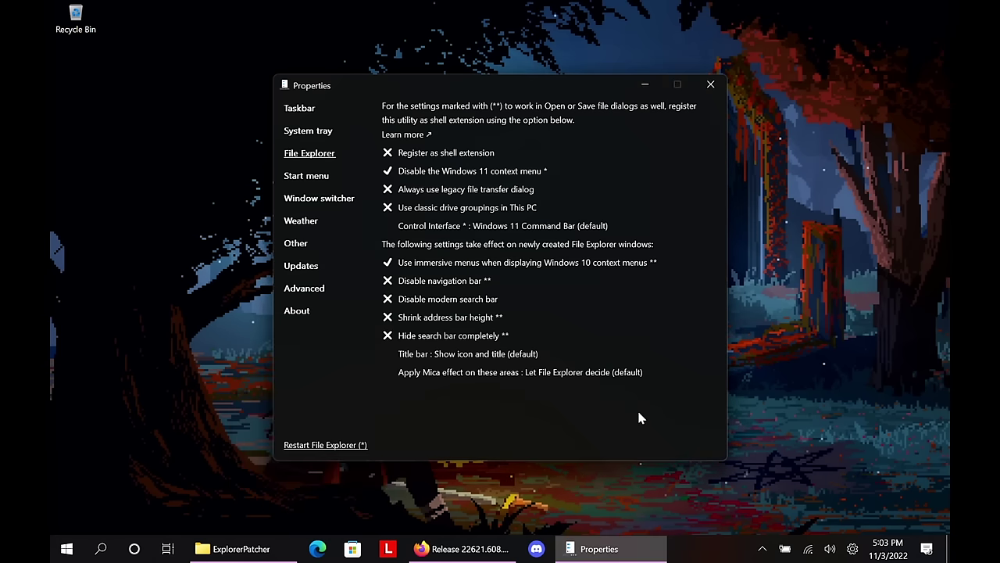
left_click(319, 446)
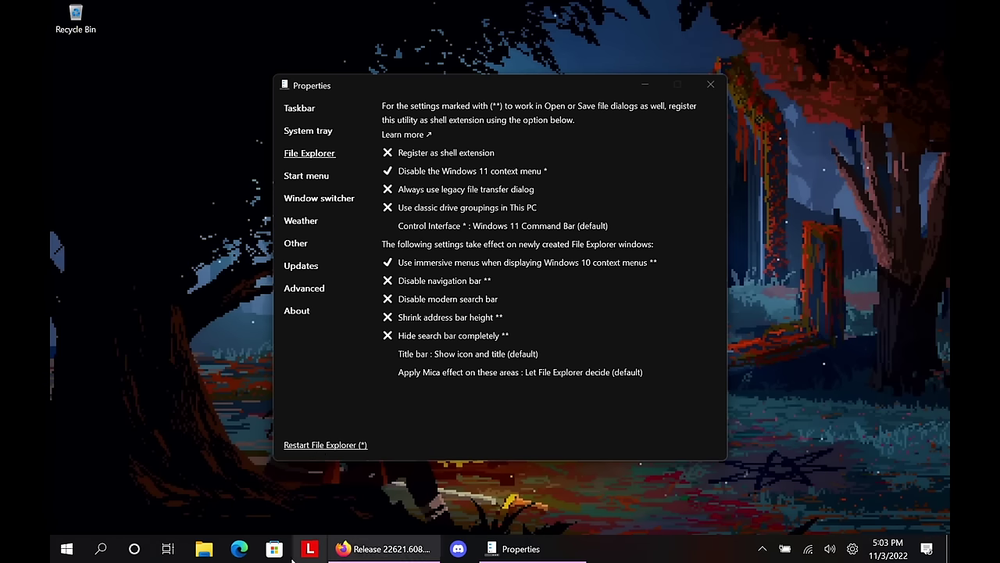
right_click(227, 239)
left_click(174, 216)
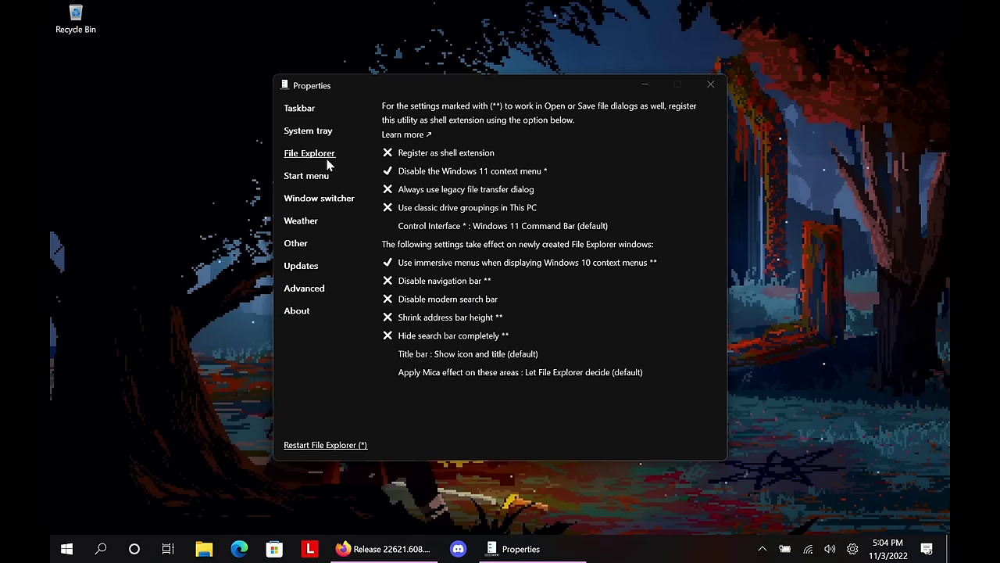
- Look through the Start menu, Window switcher, Weather and Other sections of the ExplorerPatcher settings
left_click(319, 176)
left_click(312, 202)
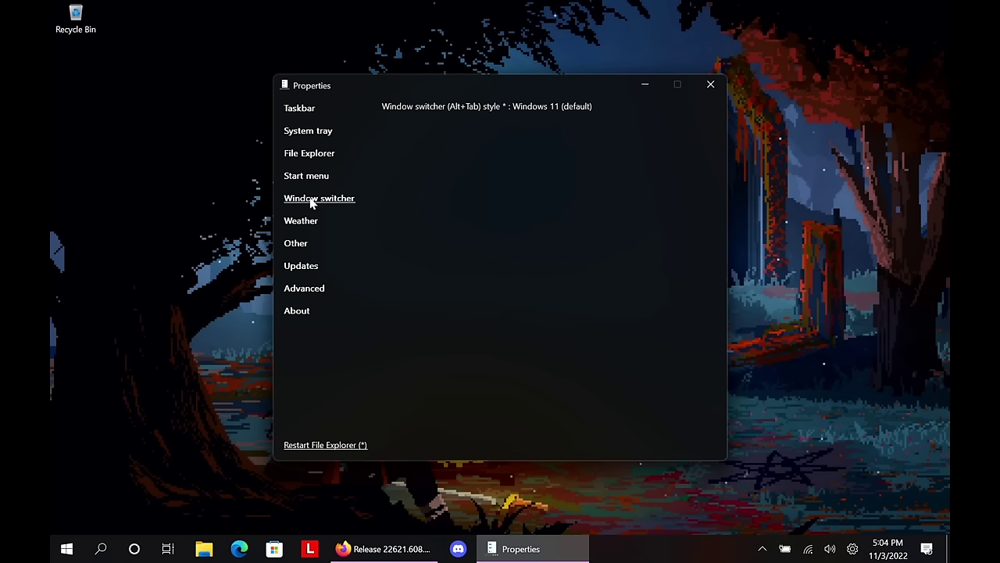
left_click(309, 223)
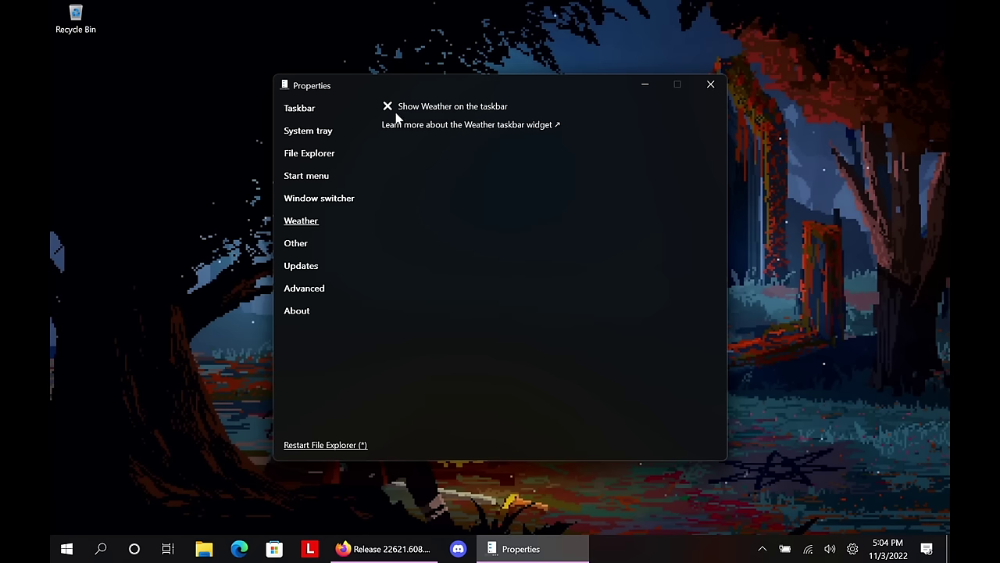
left_click(297, 245)
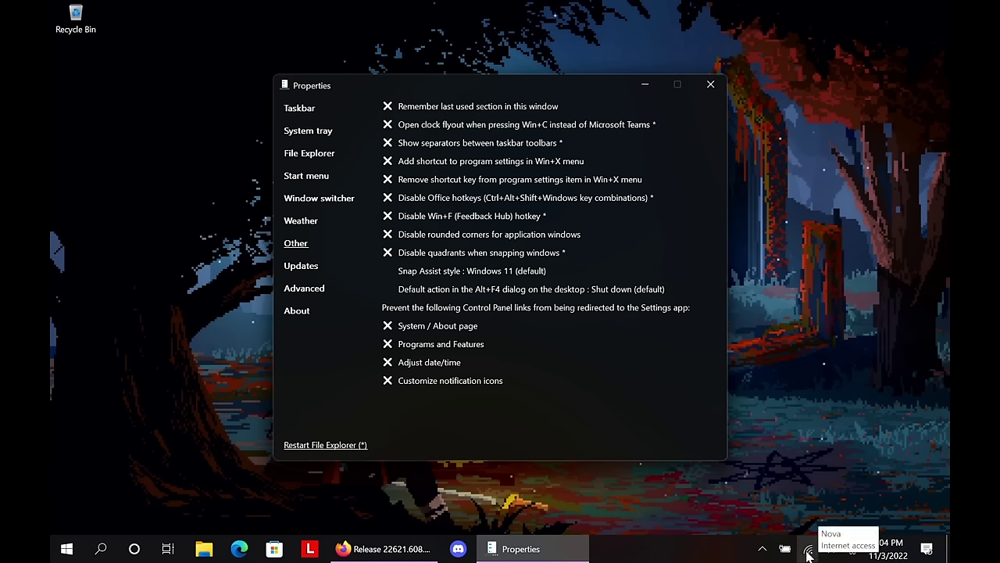
- Examine the clock, quick settings, network, battery and volume flyouts in the system tray, plus the volume icon's context menu
left_click(886, 551)
left_click(885, 551)
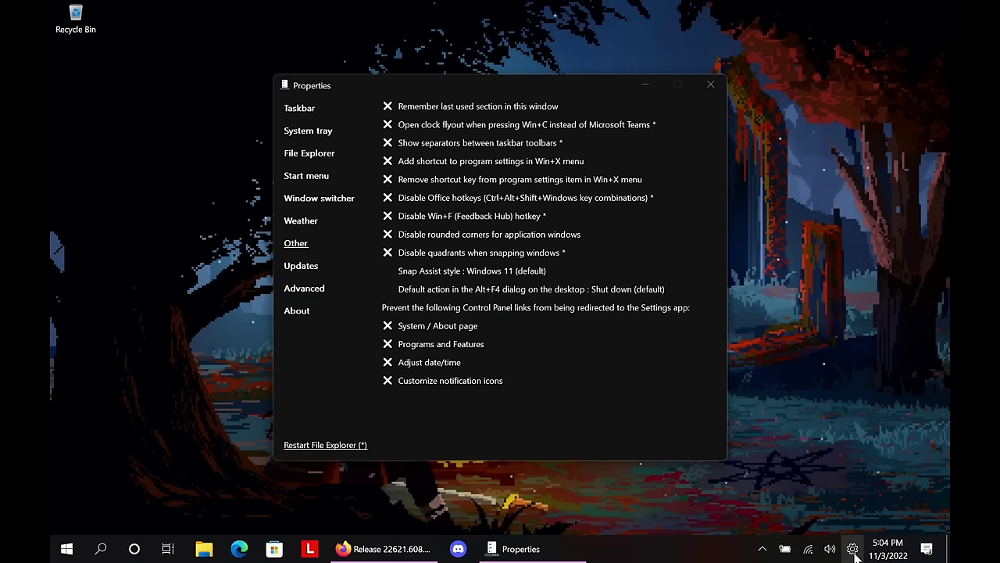
left_click(853, 550)
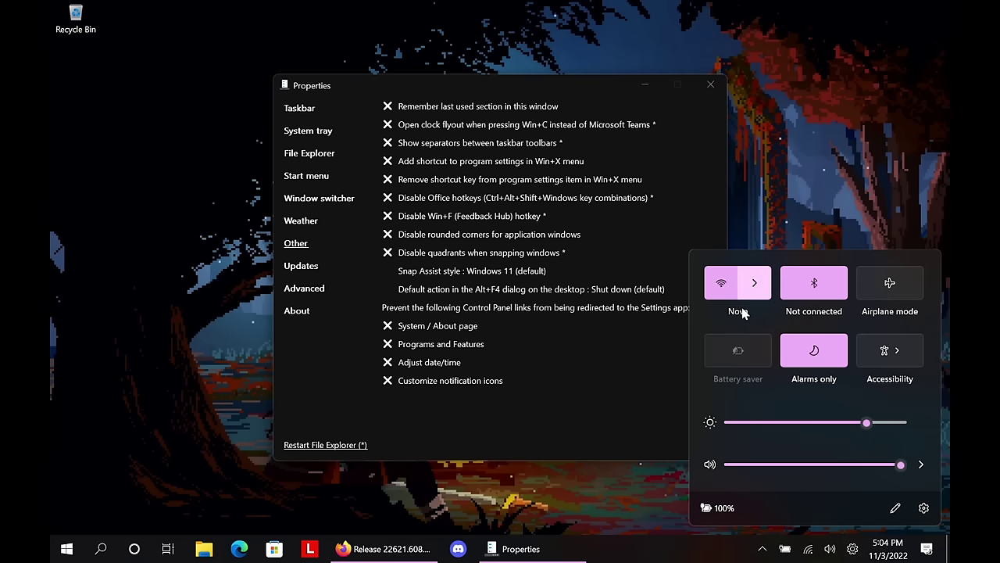
left_click(854, 550)
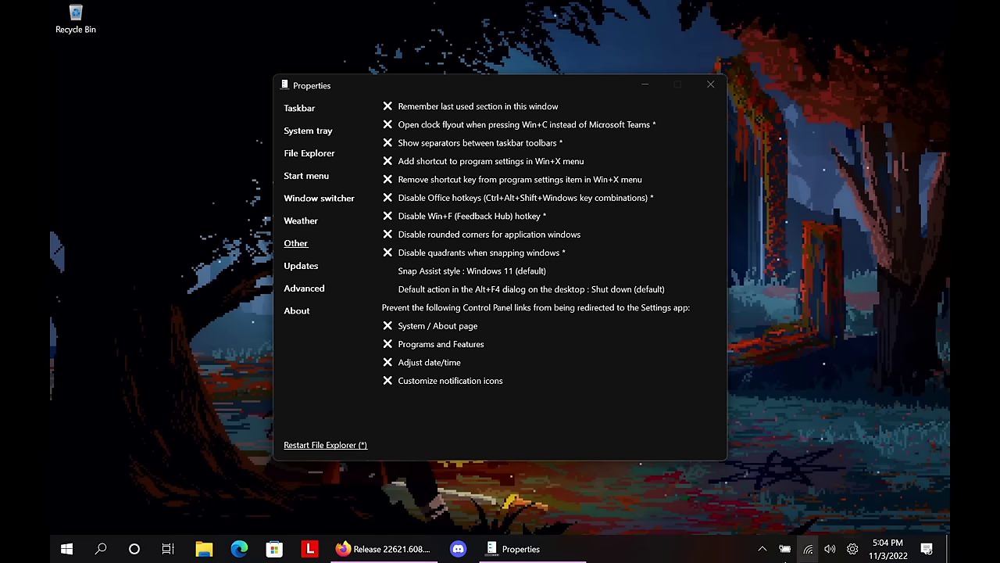
left_click(819, 552)
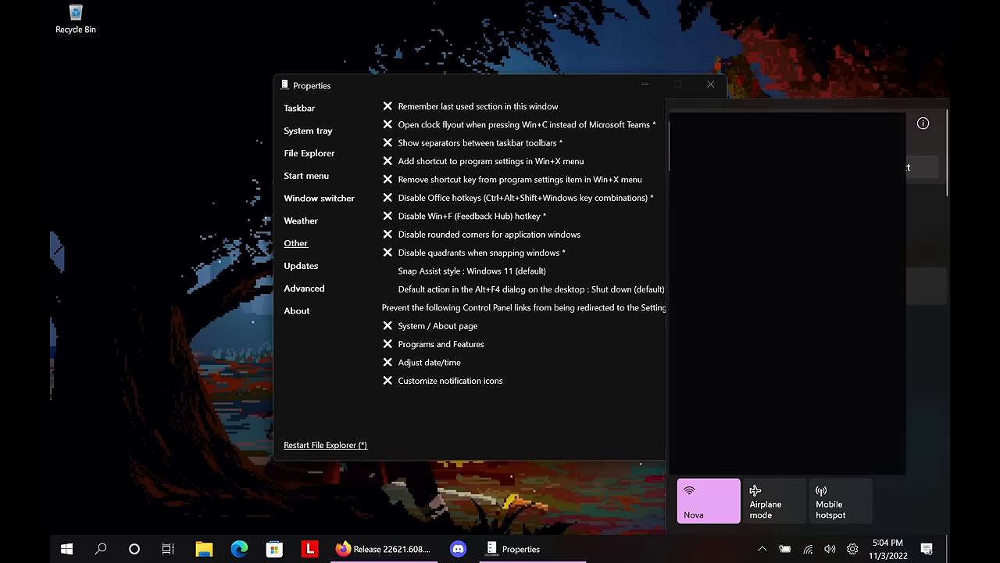
left_click(809, 552)
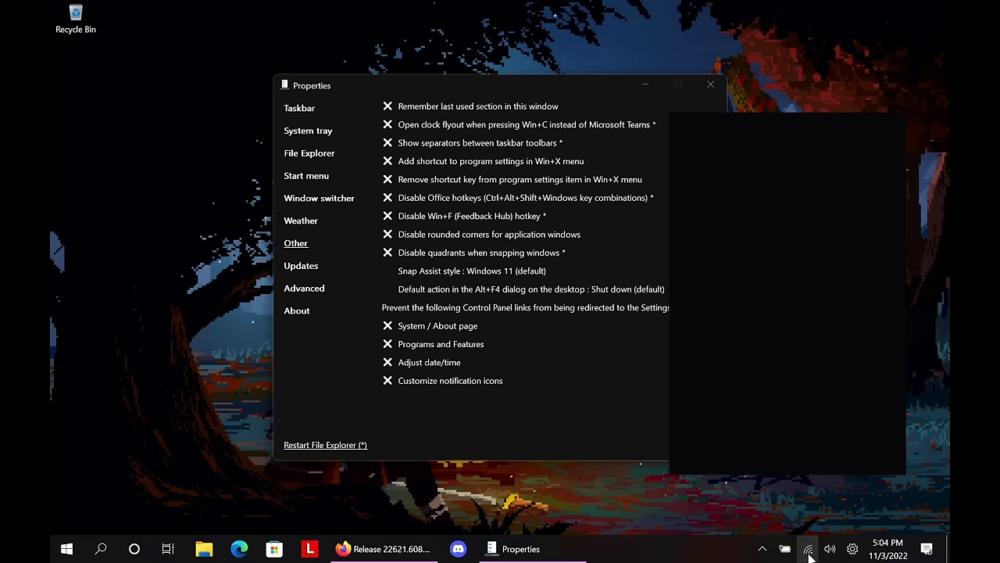
left_click(821, 548)
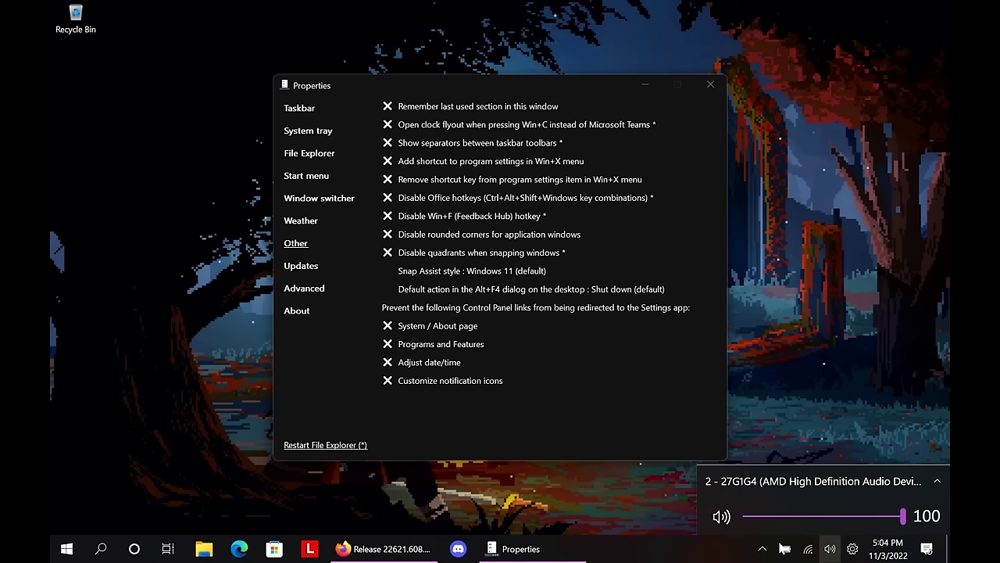
left_click(784, 547)
left_click(785, 552)
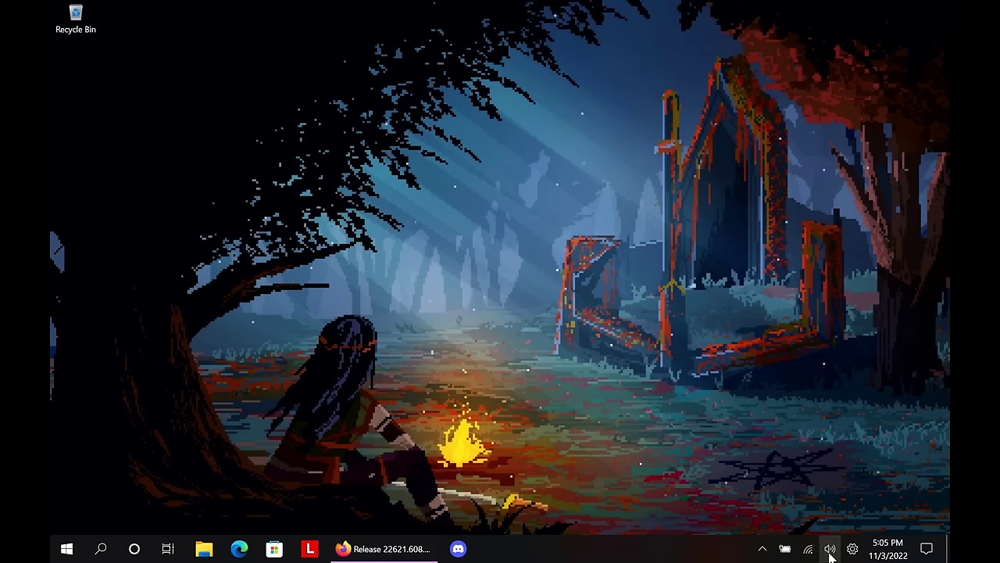
left_click(830, 549)
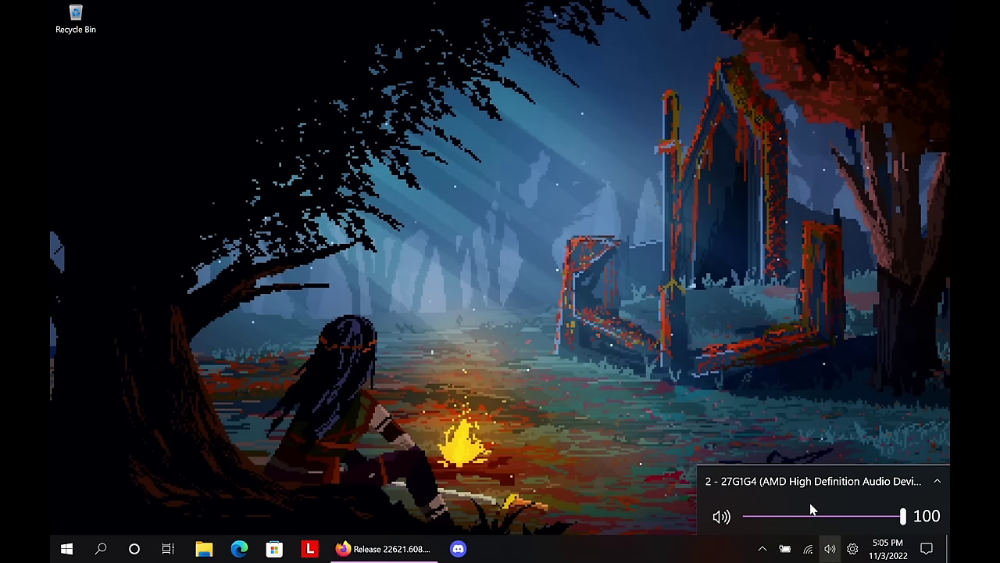
right_click(830, 550)
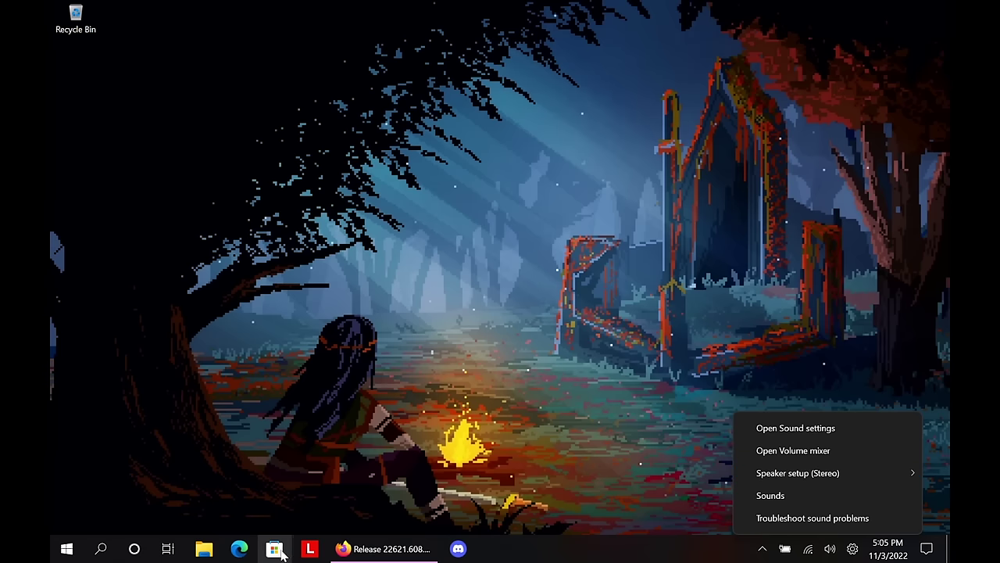
- Find EarTrumpet in the Microsoft Store by searching for "eartru", install and launch it, and dismiss its welcome window
left_click(273, 550)
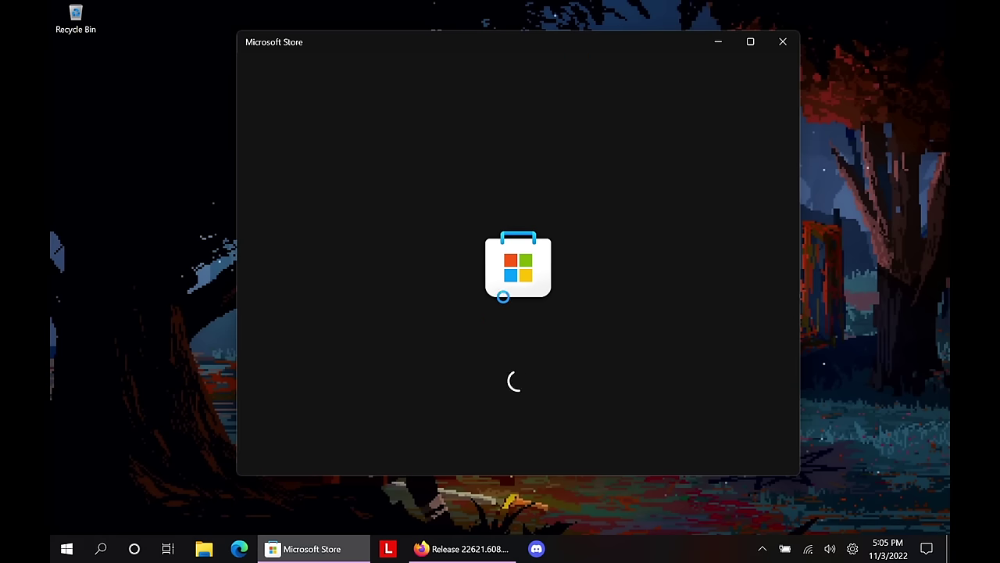
left_click(435, 48)
type("eartru")
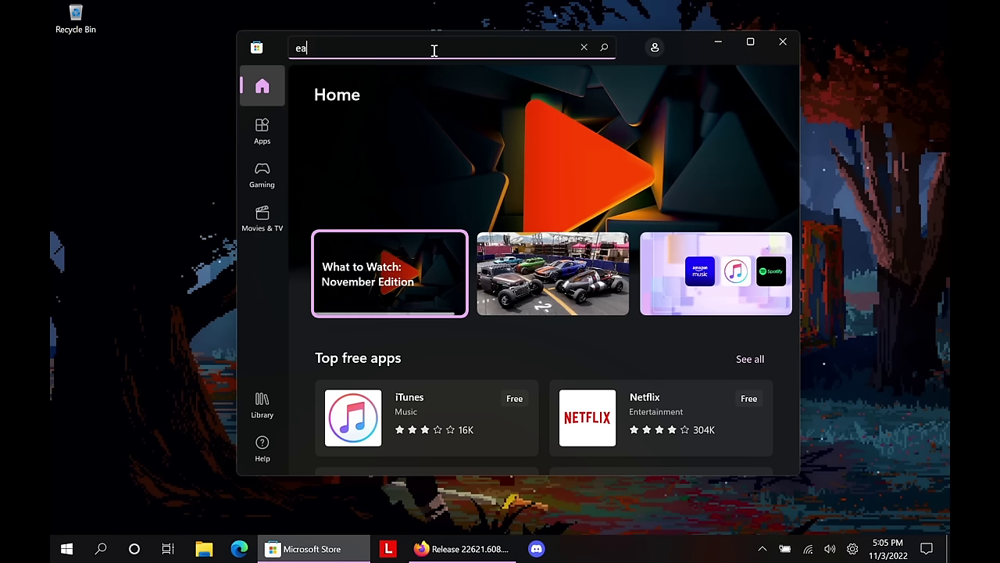
key("Return")
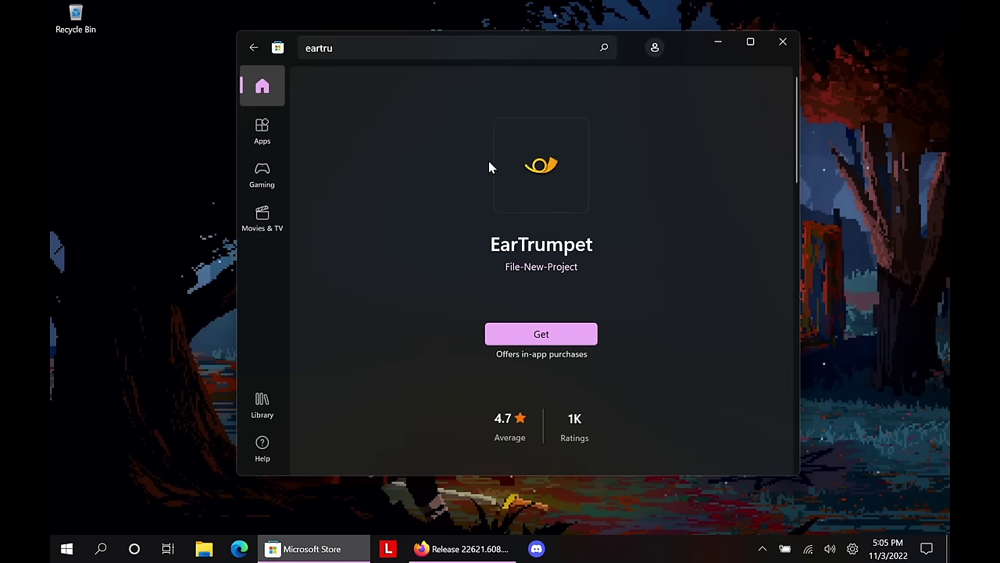
left_click(567, 334)
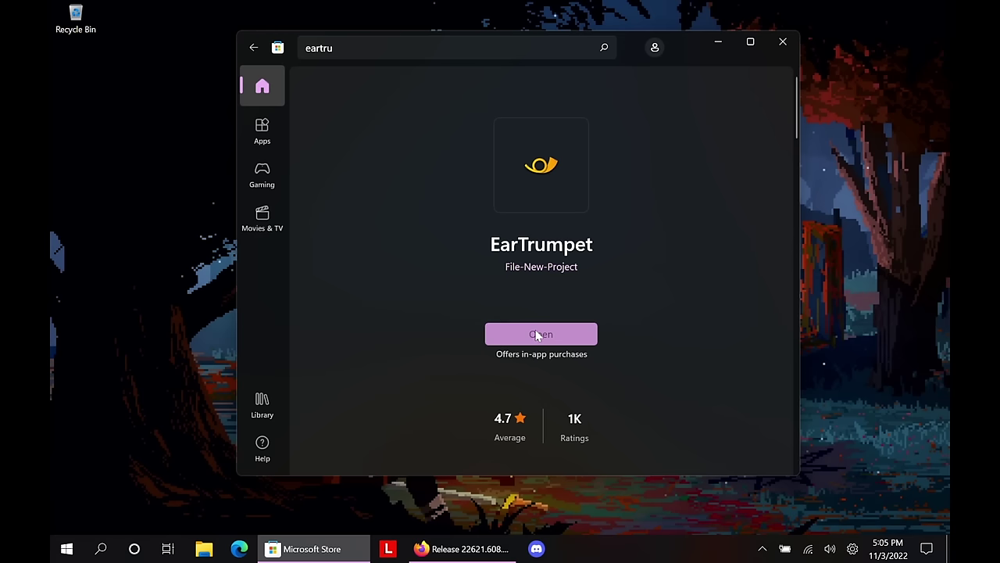
left_click(537, 335)
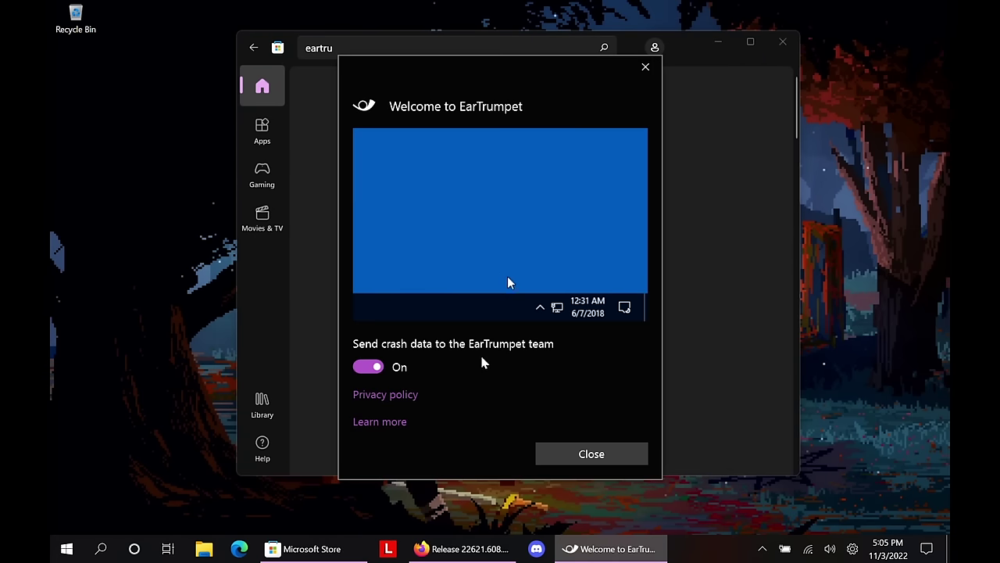
left_click(591, 454)
- Replace the default volume icon in the system tray with EarTrumpet's icon and view its per-app volume mixer
left_click(762, 548)
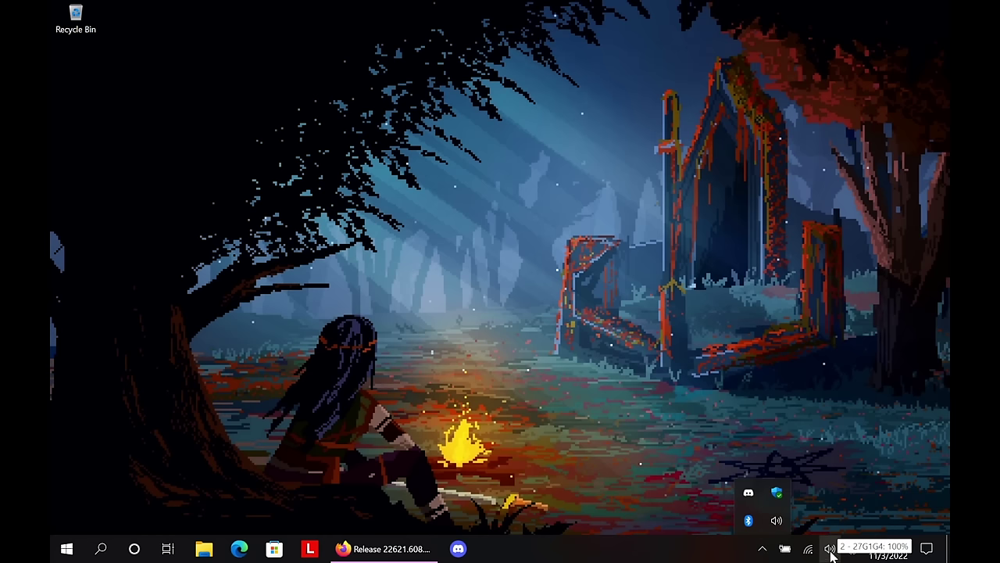
left_click_drag(831, 553, 759, 521)
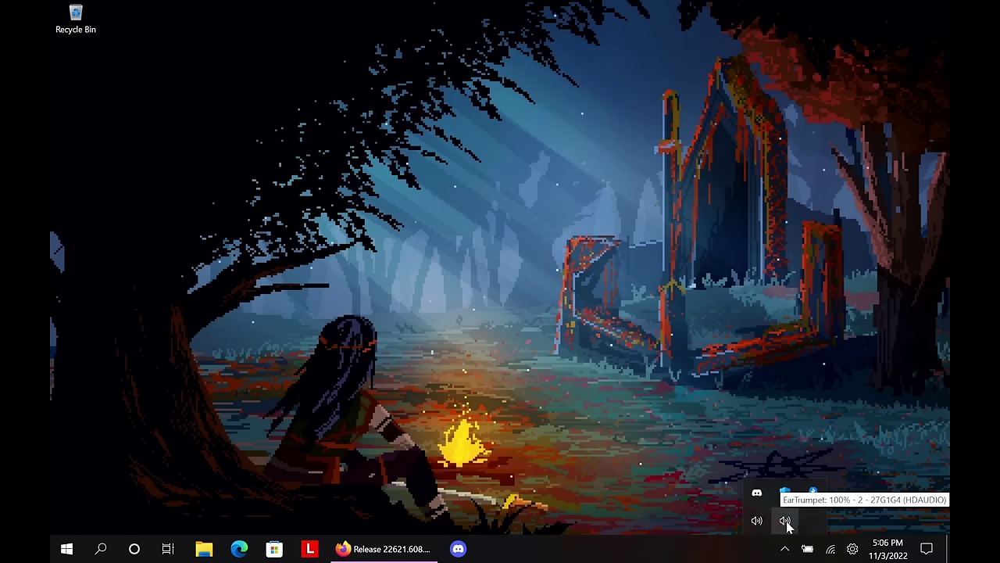
left_click_drag(787, 527, 830, 555)
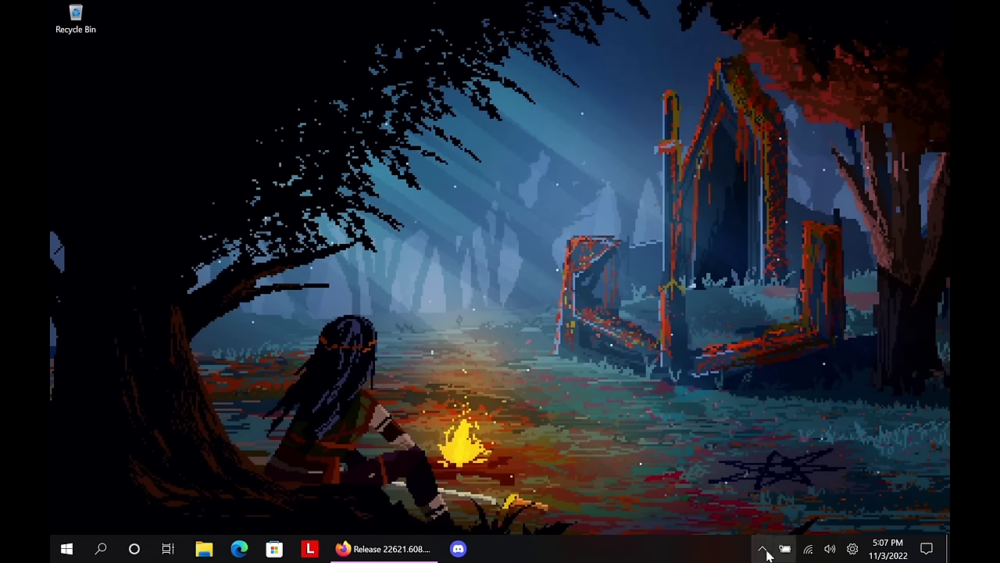
left_click(830, 550)
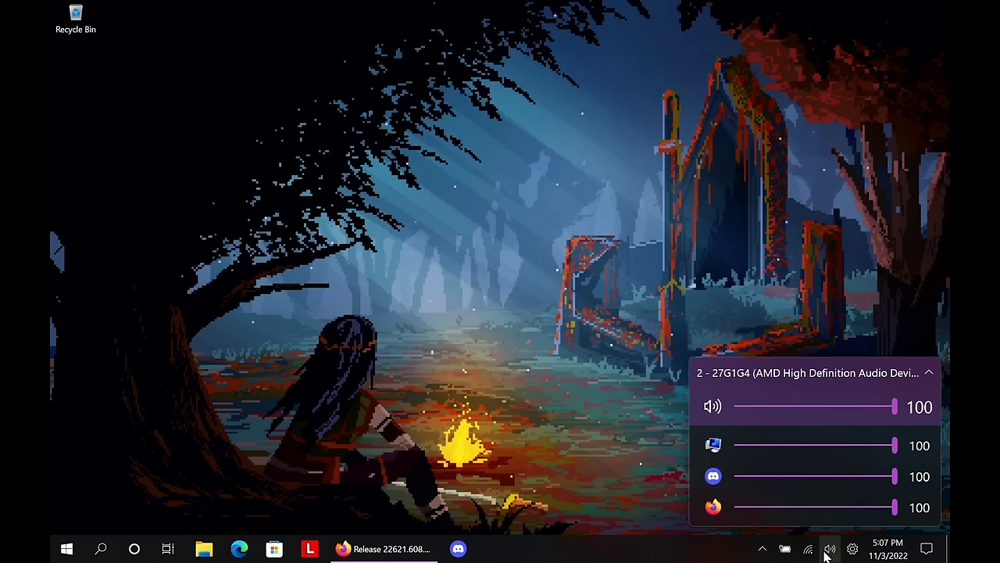
left_click(761, 550)
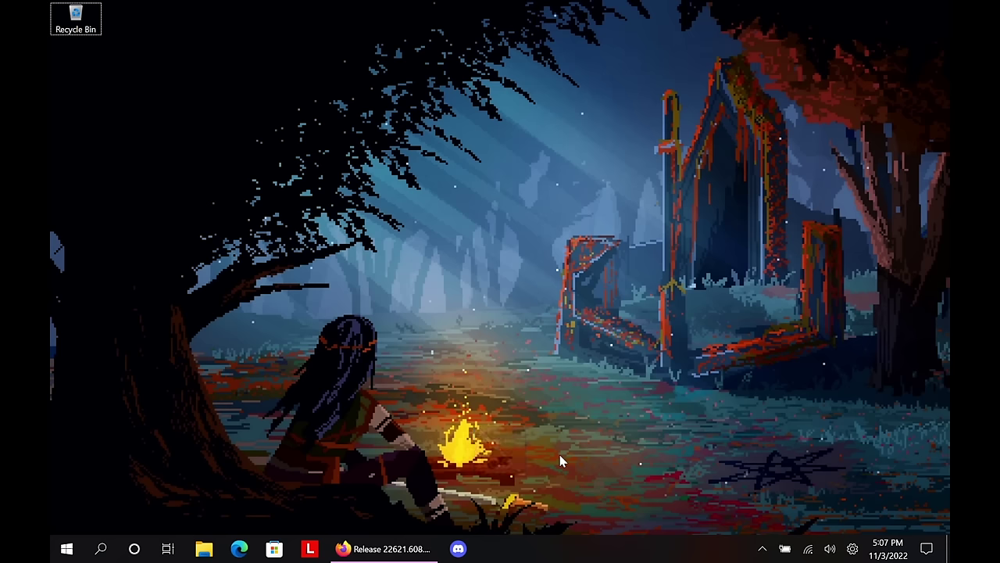
- Open Task Manager with full details and list the startup apps sorted by status, enabled ones first
key("ctrl+shift+Escape")
left_click(428, 382)
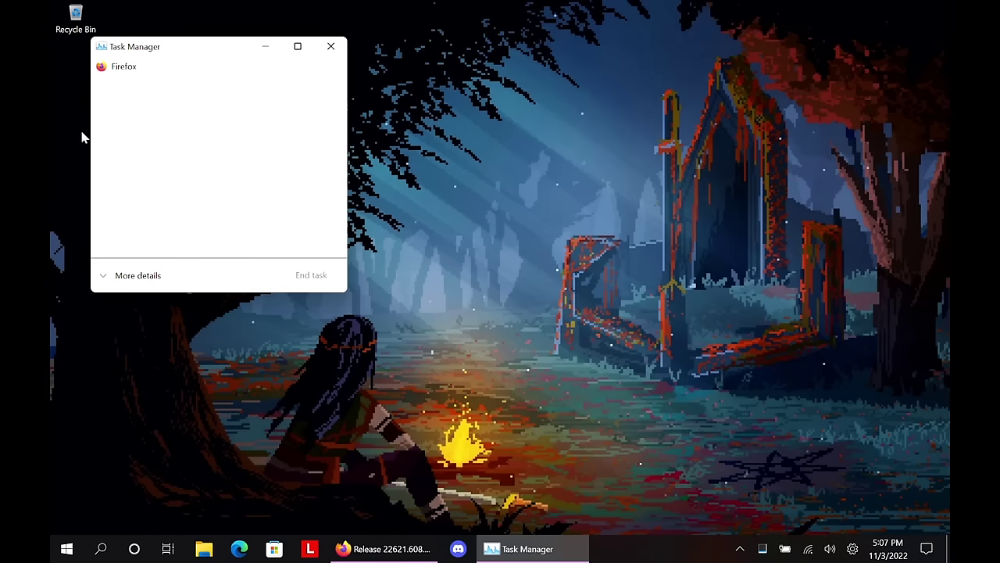
left_click(138, 275)
left_click_drag(315, 48, 431, 31)
left_click(315, 60)
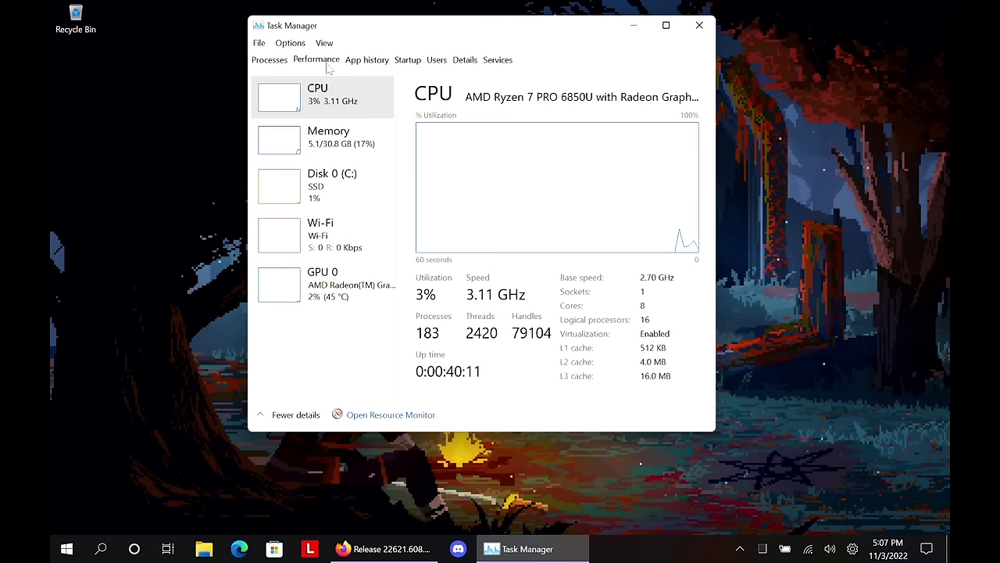
left_click(372, 63)
left_click(408, 63)
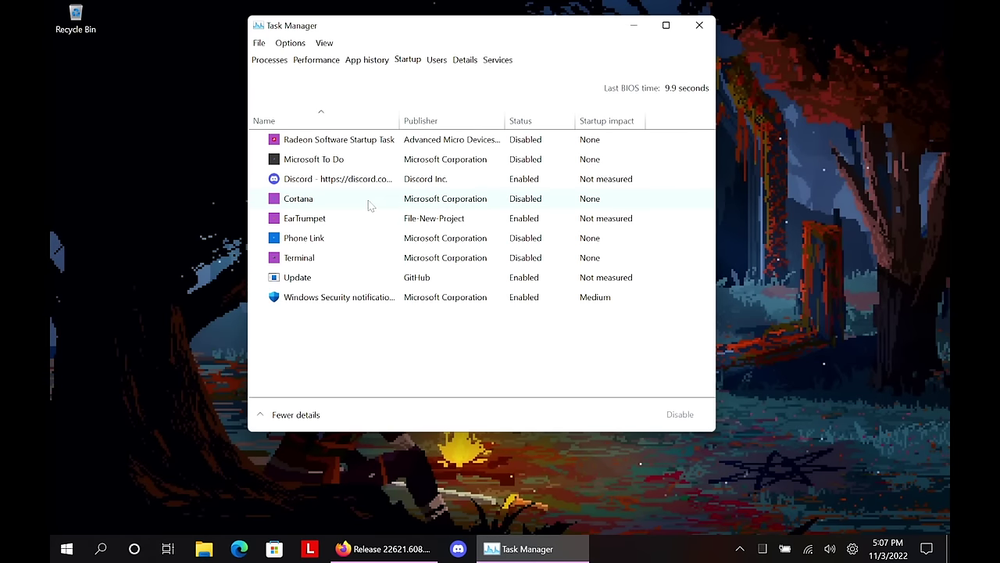
left_click(532, 121)
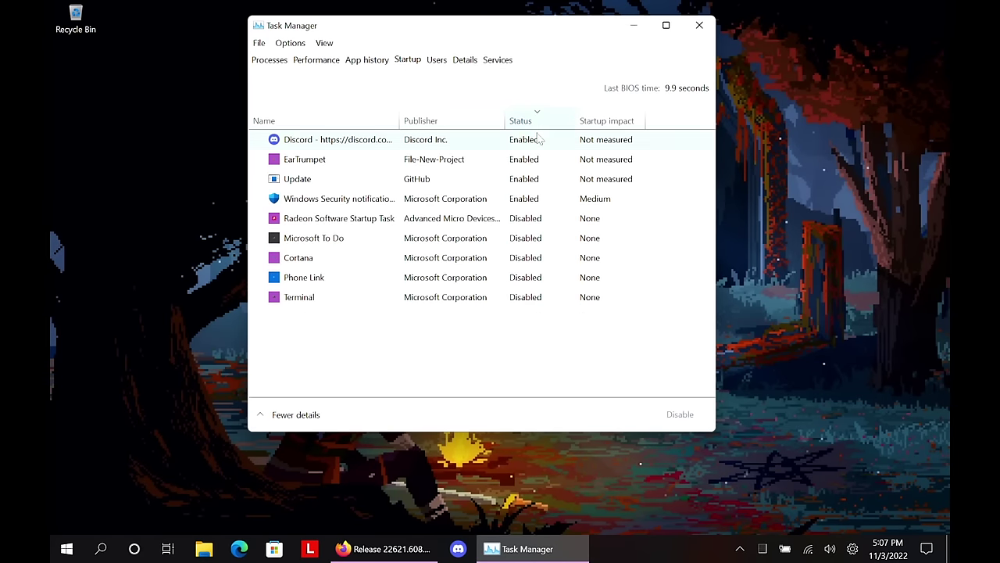
- Disable Discord at startup, check the remaining startup entries, and close Task Manager
left_click(364, 142)
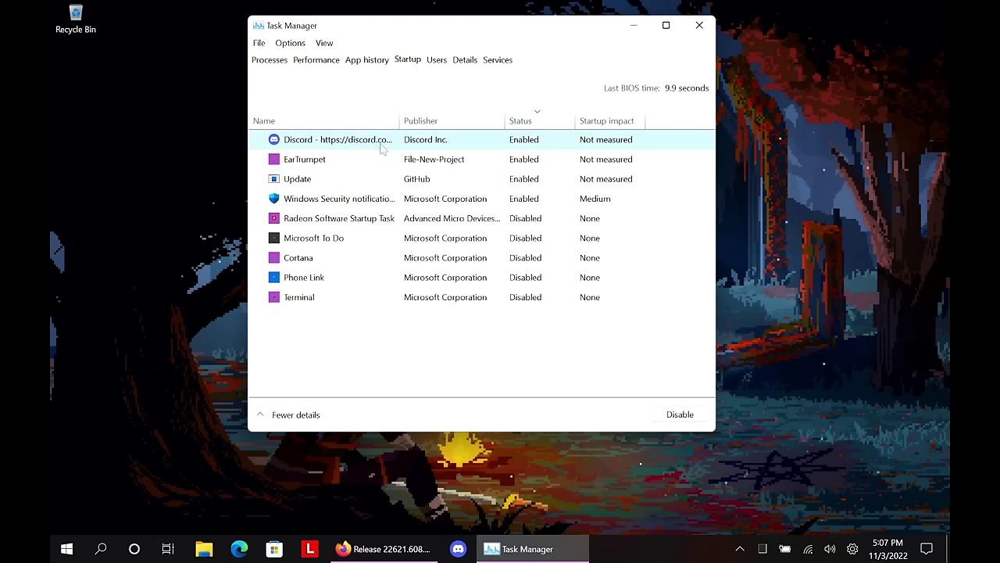
left_click(673, 416)
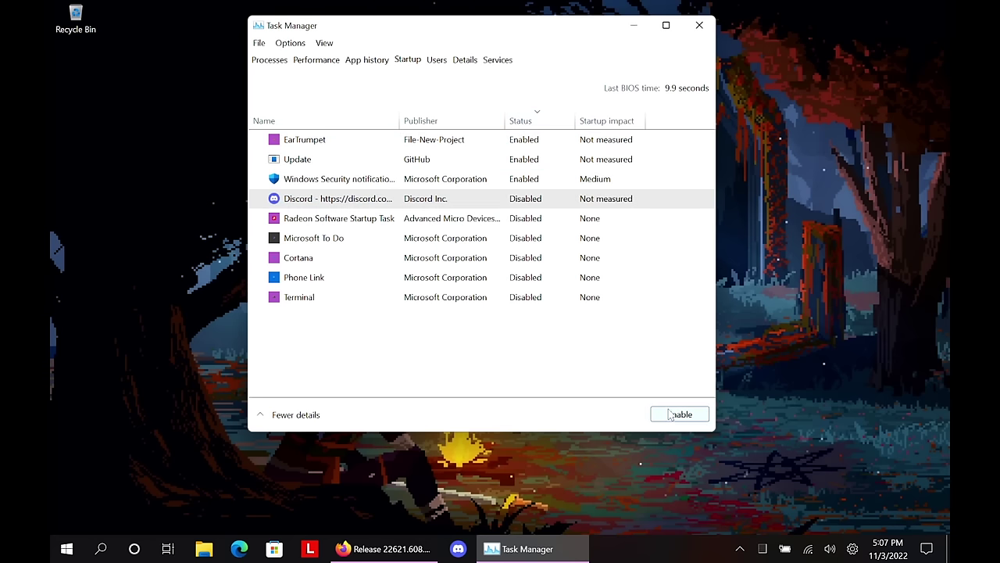
left_click(349, 181)
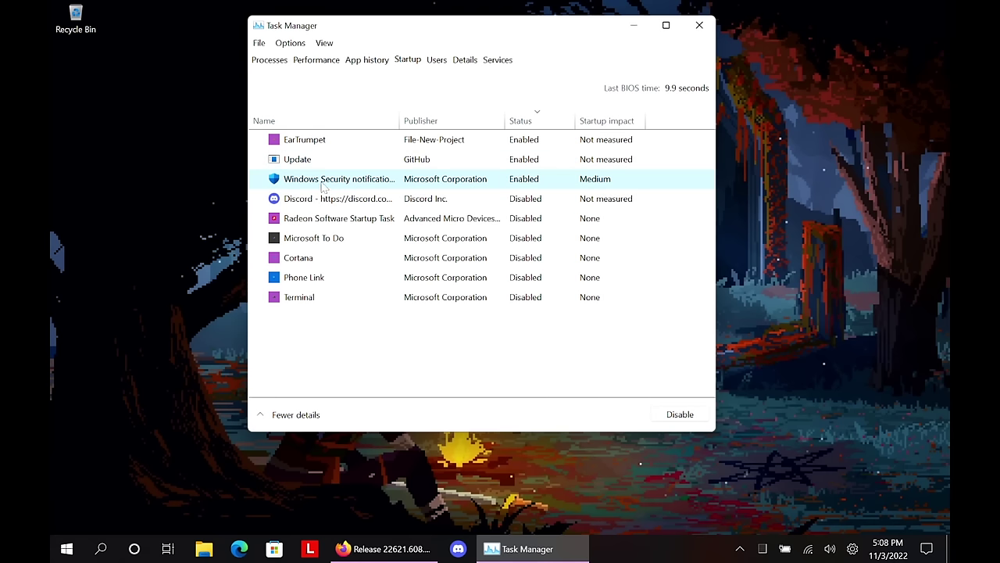
left_click(316, 164)
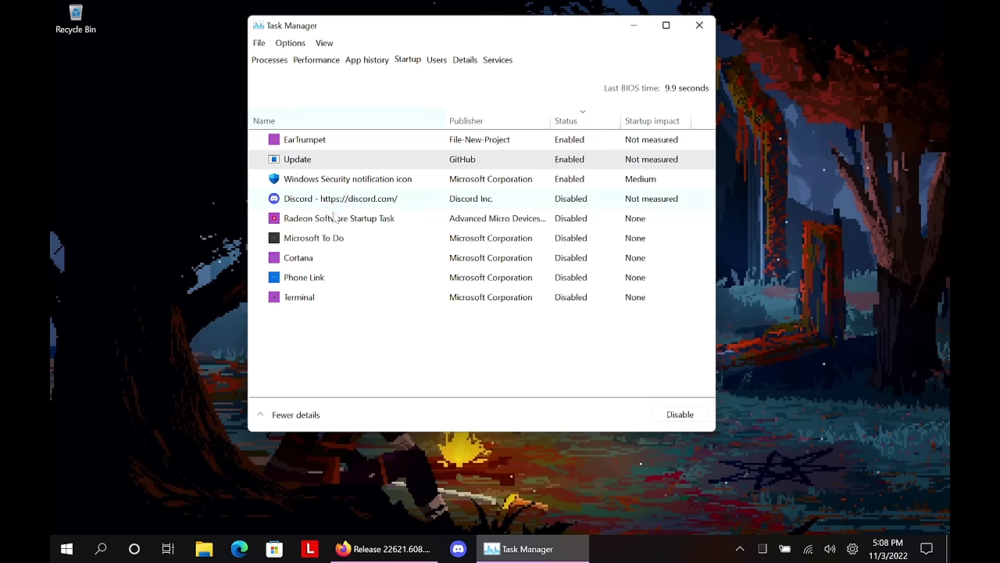
left_click(310, 241)
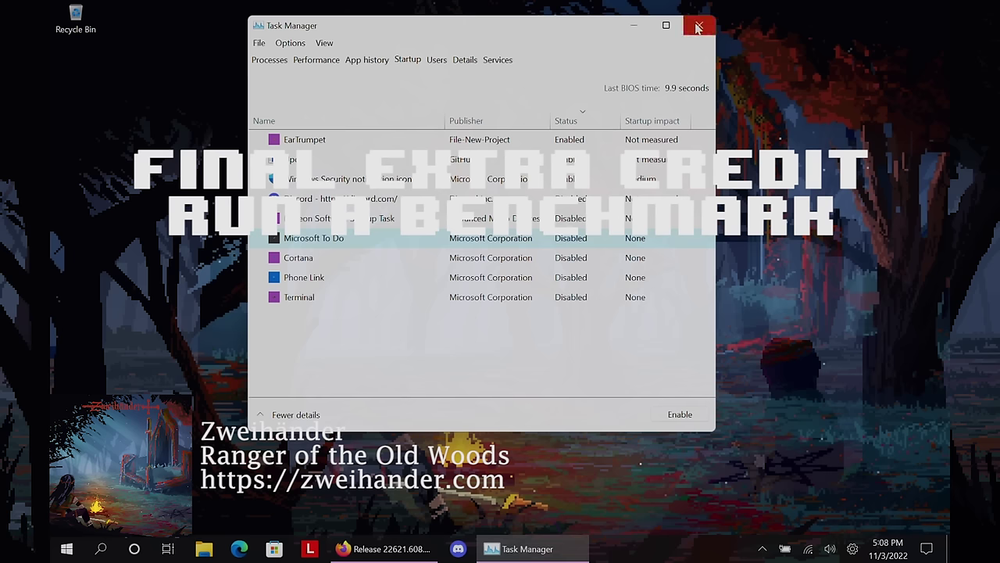
left_click(698, 28)
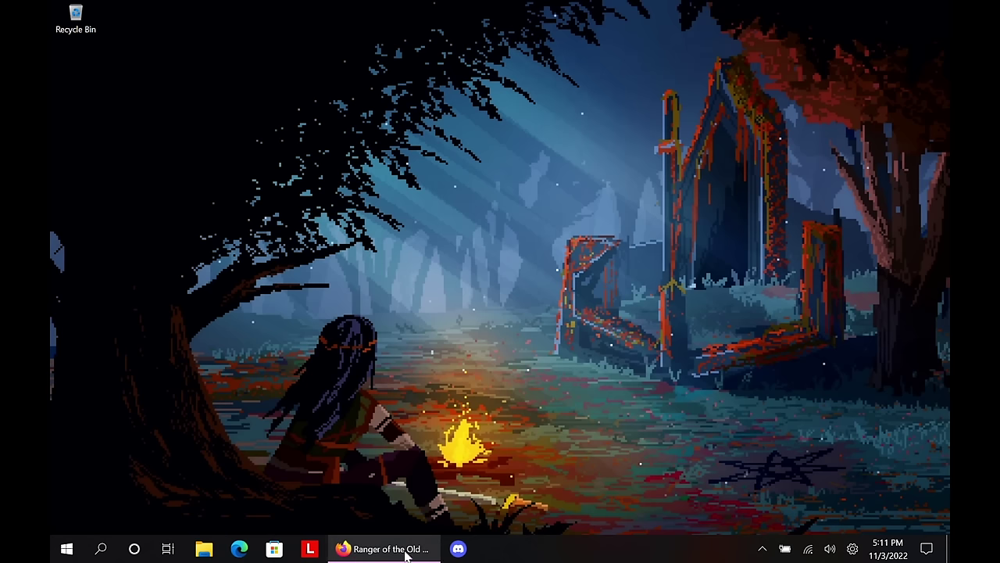
- Switch to Firefox, search for "cinebench" in a new tab, and open Maxon's Cinebench R23 downloads page
left_click(406, 553)
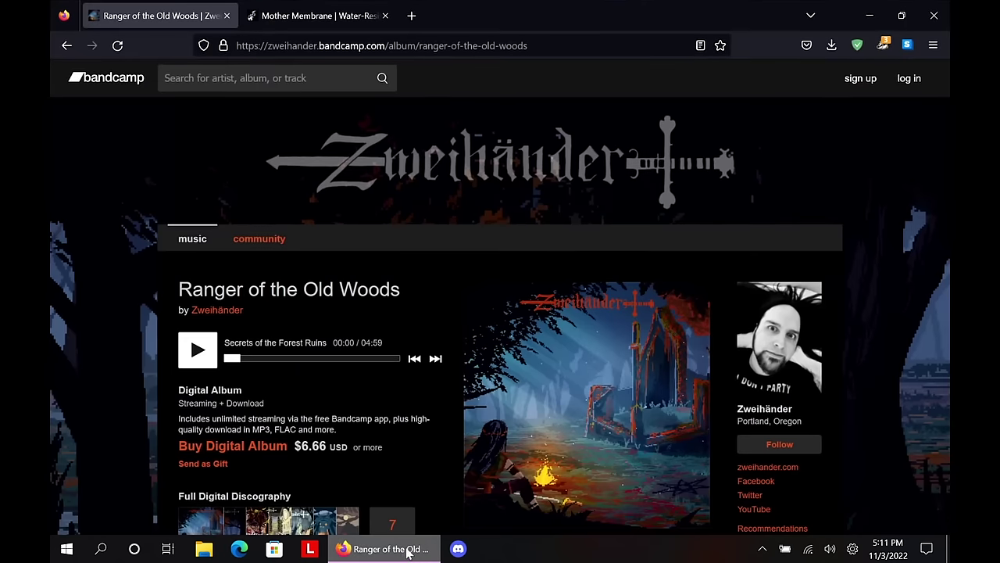
left_click(413, 17)
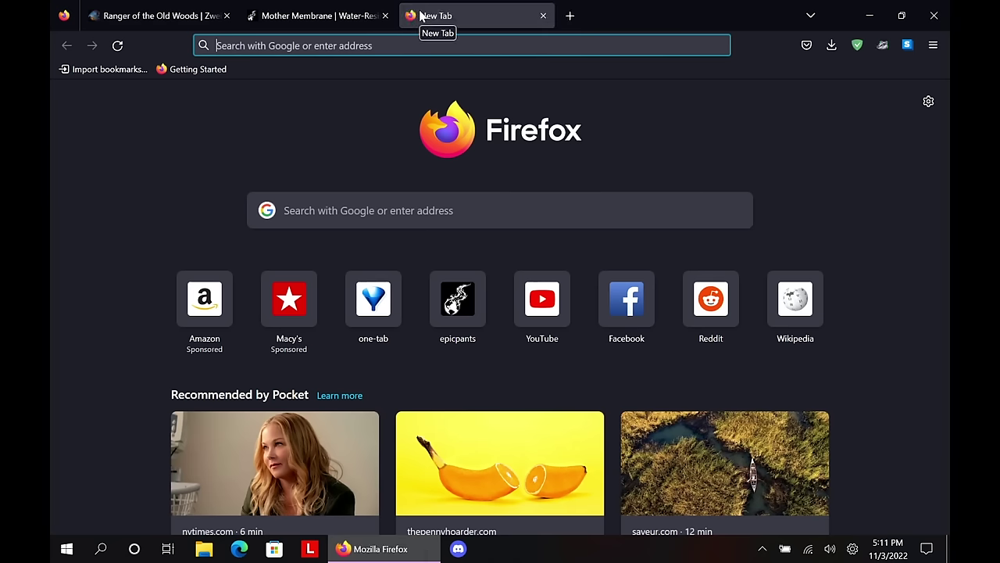
left_click(396, 36)
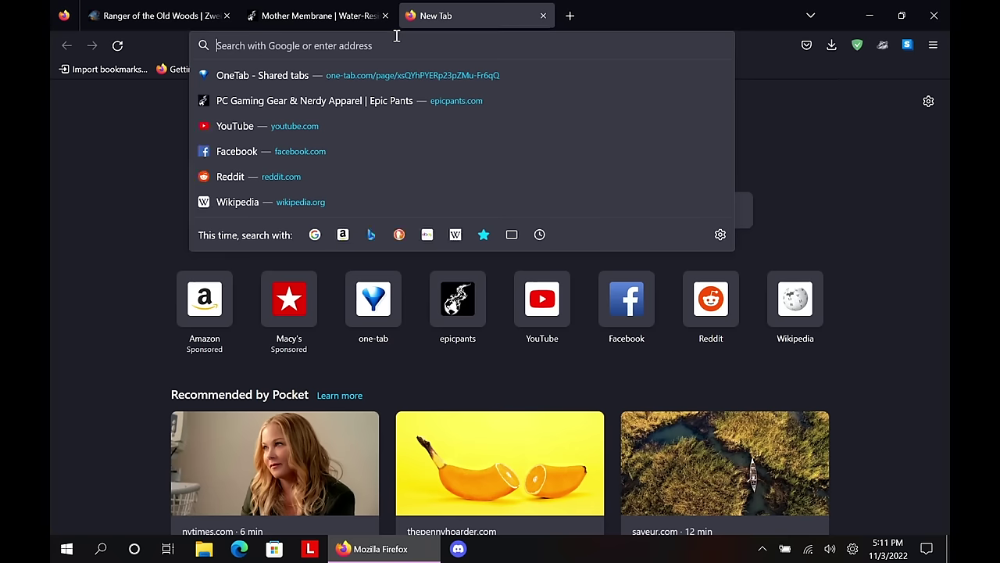
type("cinebench")
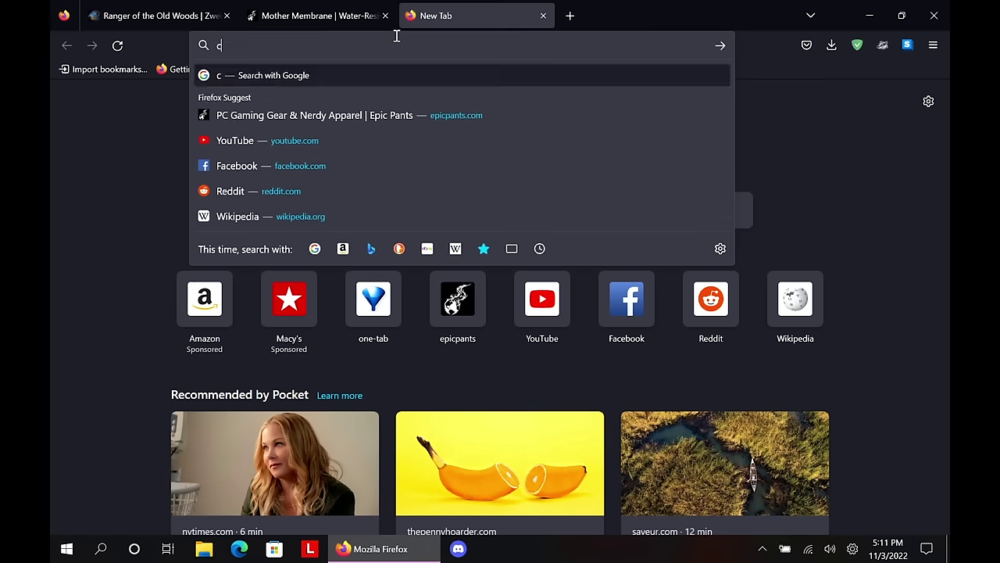
key("Return")
left_click(185, 277)
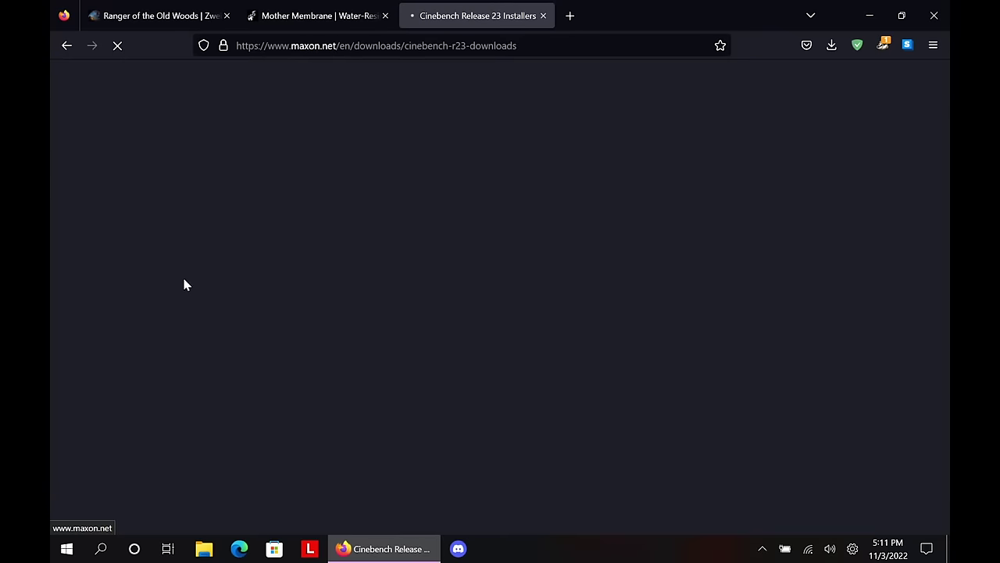
- Download the Cinebench R23 offline installer for Windows
mouse_move(429, 380)
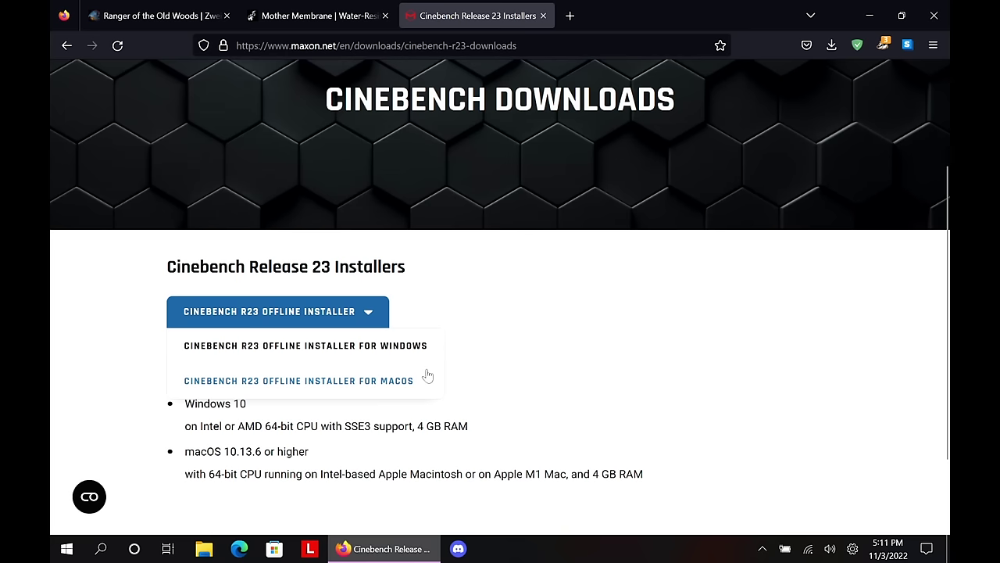
left_click(374, 354)
scroll(371, 352, "up", 2)
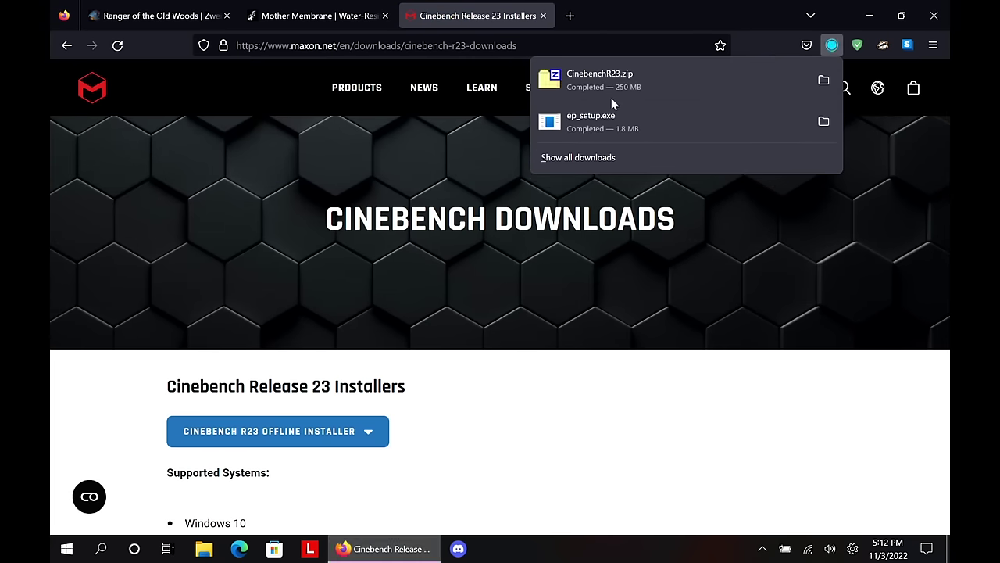
- Open the downloaded CinebenchR23.zip with 7-Zip File Manager and make it the default app for .zip files
left_click(603, 92)
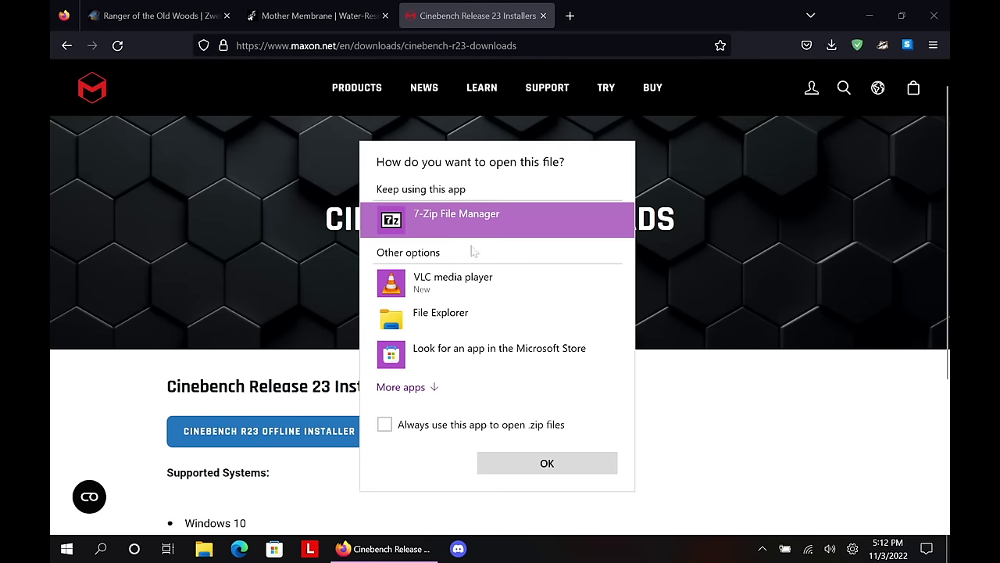
left_click(428, 425)
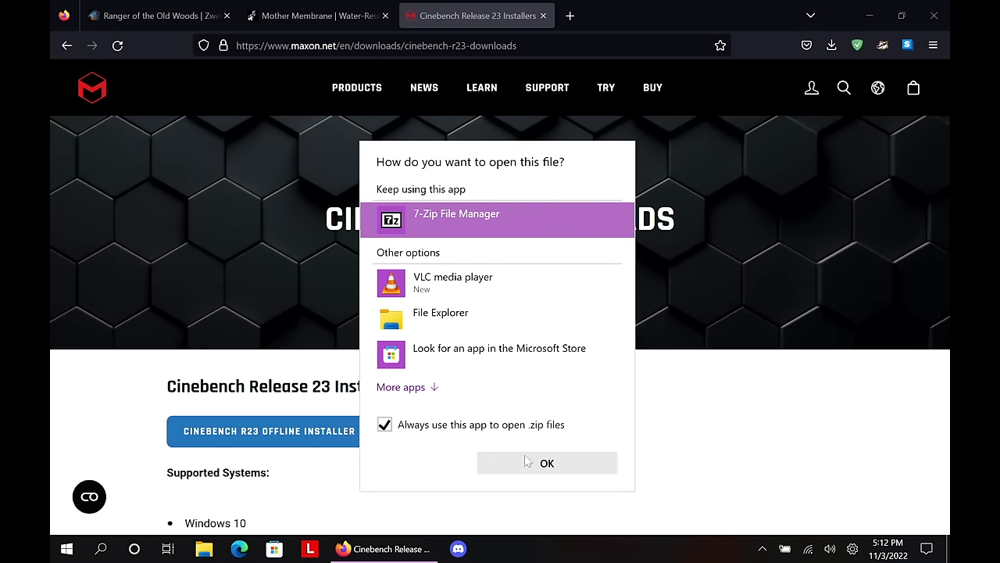
left_click(520, 469)
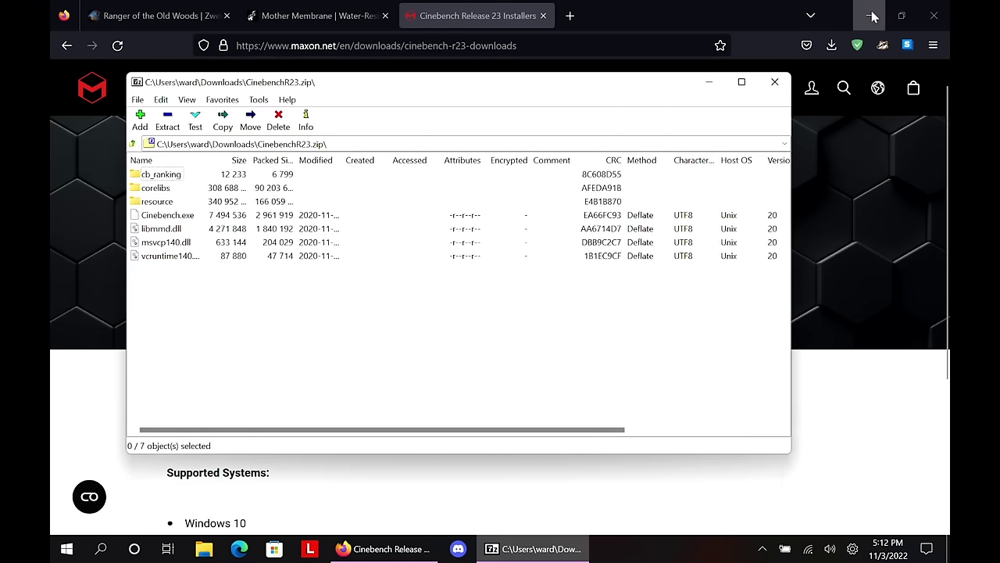
- Create a desktop folder named "cine" and extract the contents of CinebenchR23.zip into it
left_click(873, 15)
right_click(412, 25)
mouse_move(516, 162)
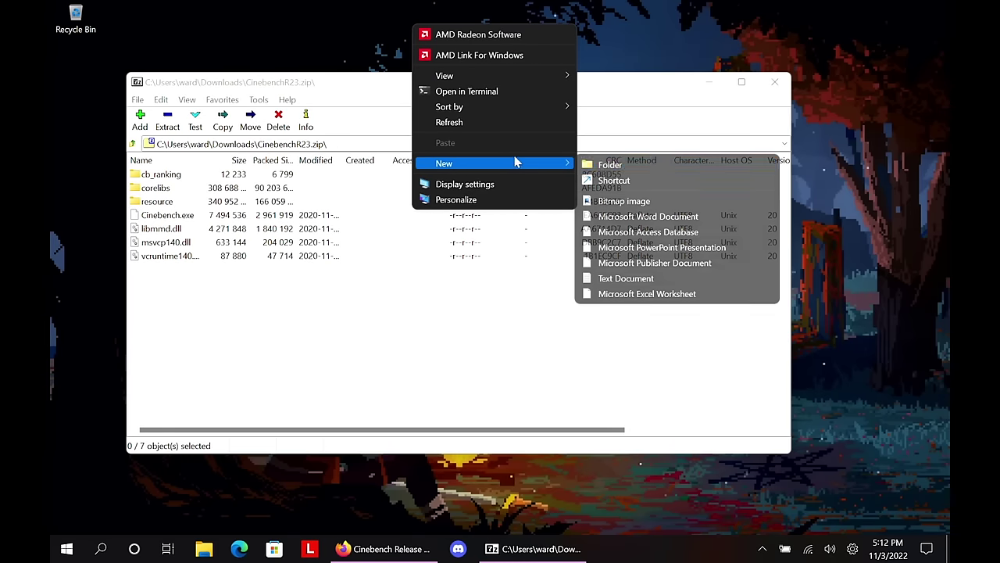
left_click(609, 165)
type("cine")
key("Return")
left_click_drag(258, 289, 446, 20)
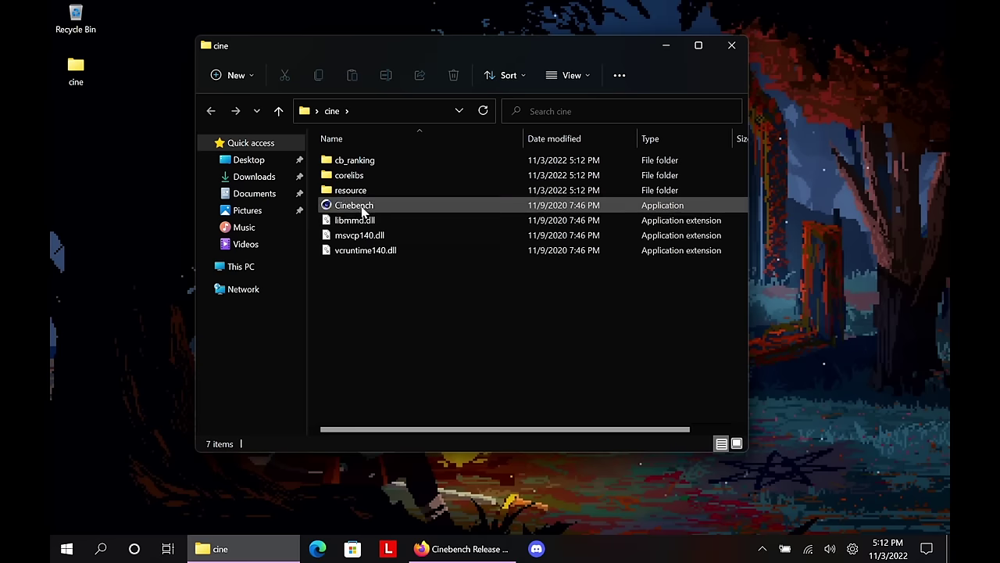
- Launch the Cinebench application from the cine folder, scroll through its license agreement, and accept it
left_click(362, 208)
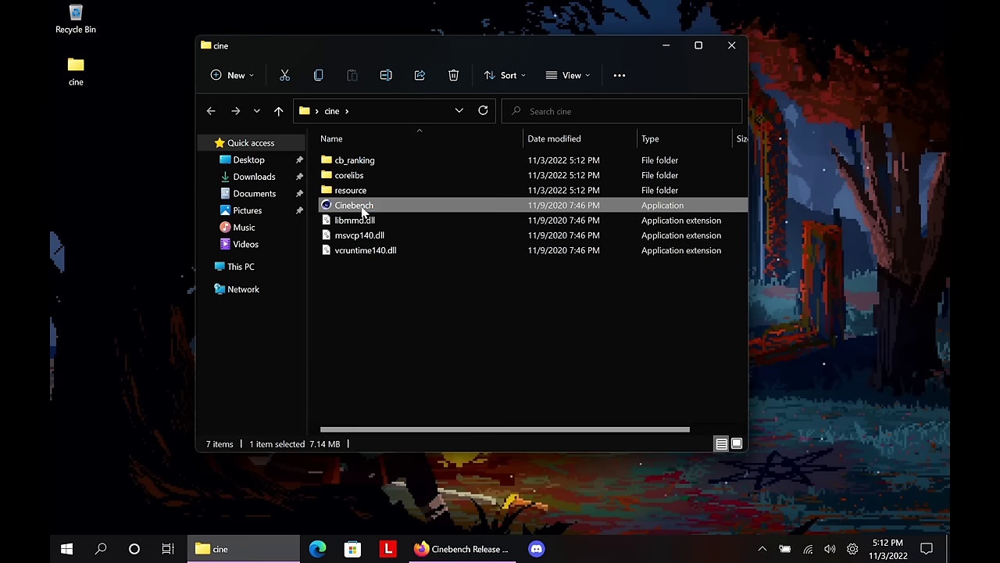
double_click(364, 208)
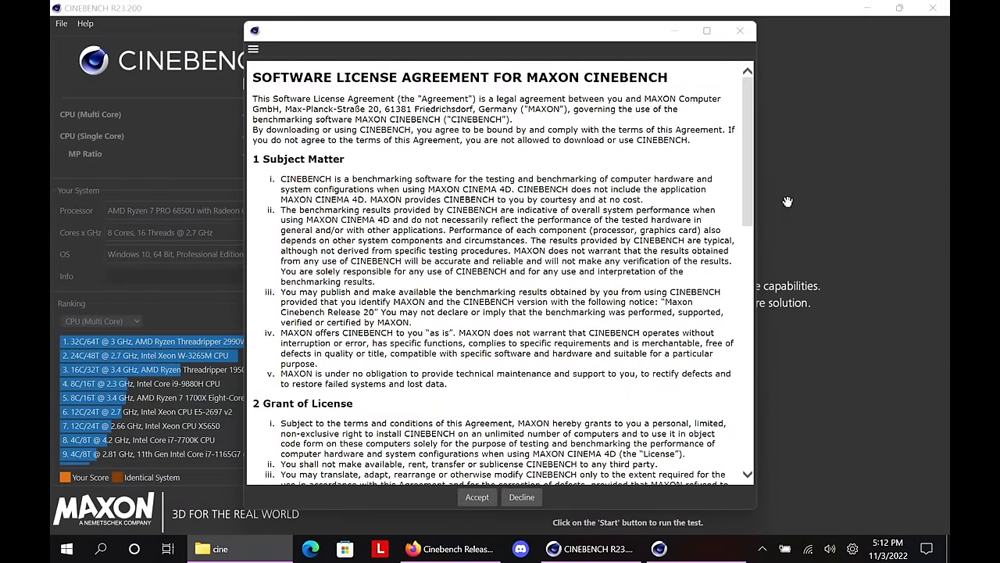
scroll(737, 249, "down", 15)
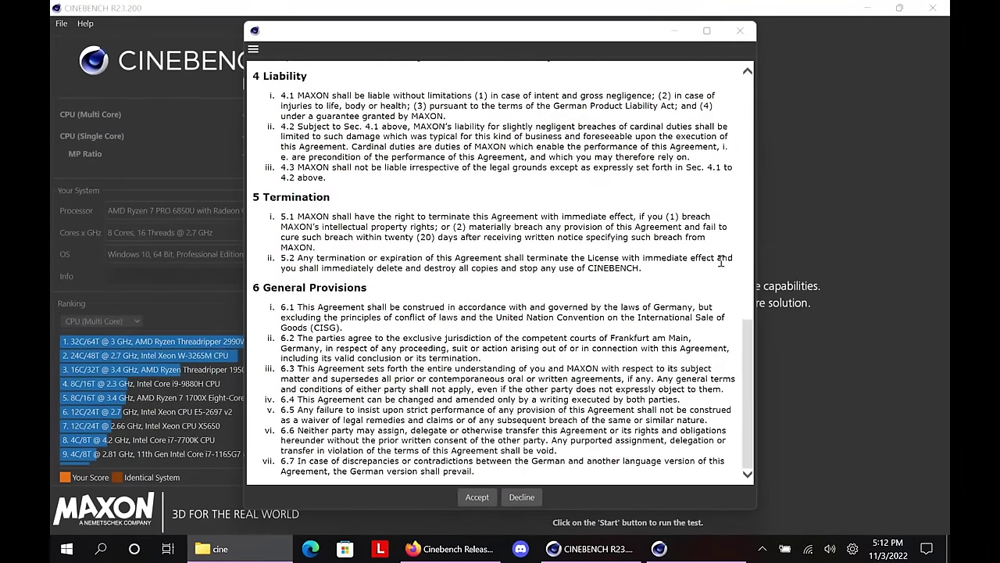
scroll(719, 259, "up", 15)
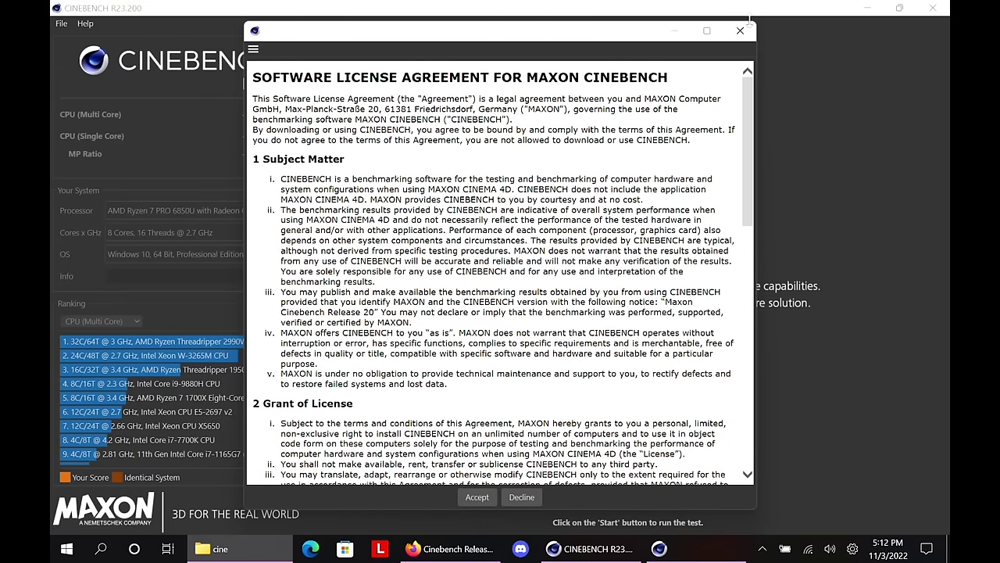
scroll(636, 267, "down", 15)
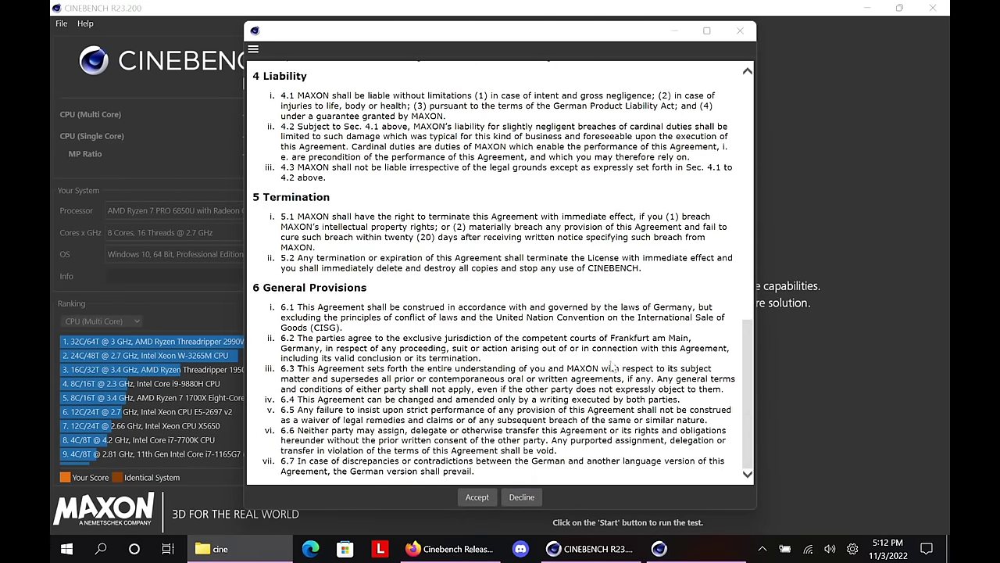
left_click(476, 500)
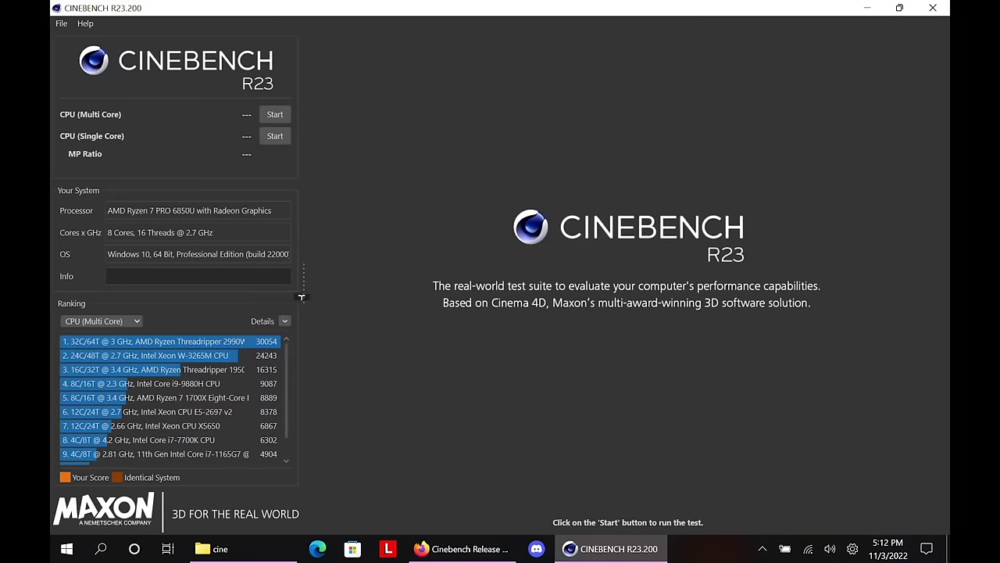
- Run the CPU (Multi Core) benchmark and view the details of this system's entry in the ranking
left_click(275, 115)
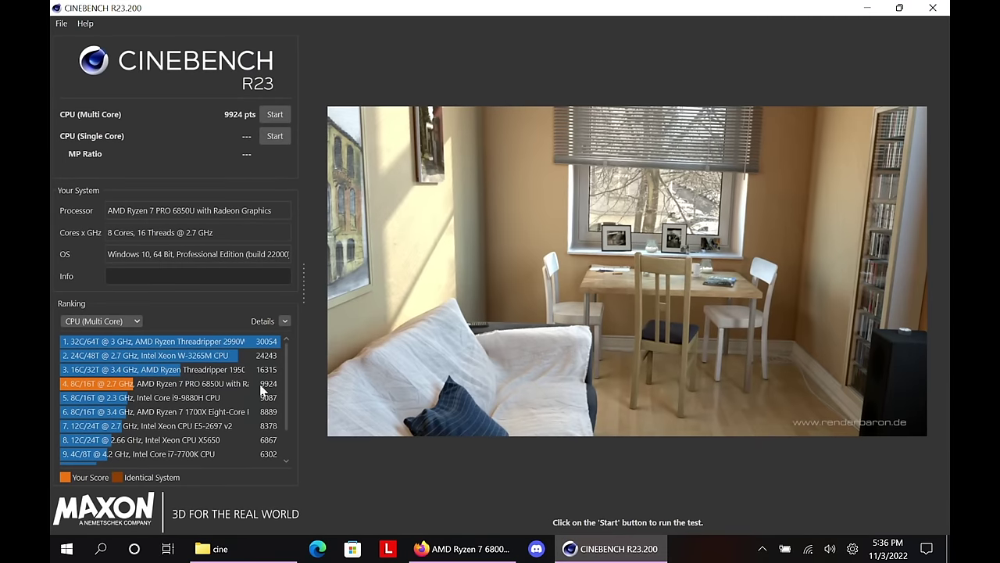
mouse_move(271, 395)
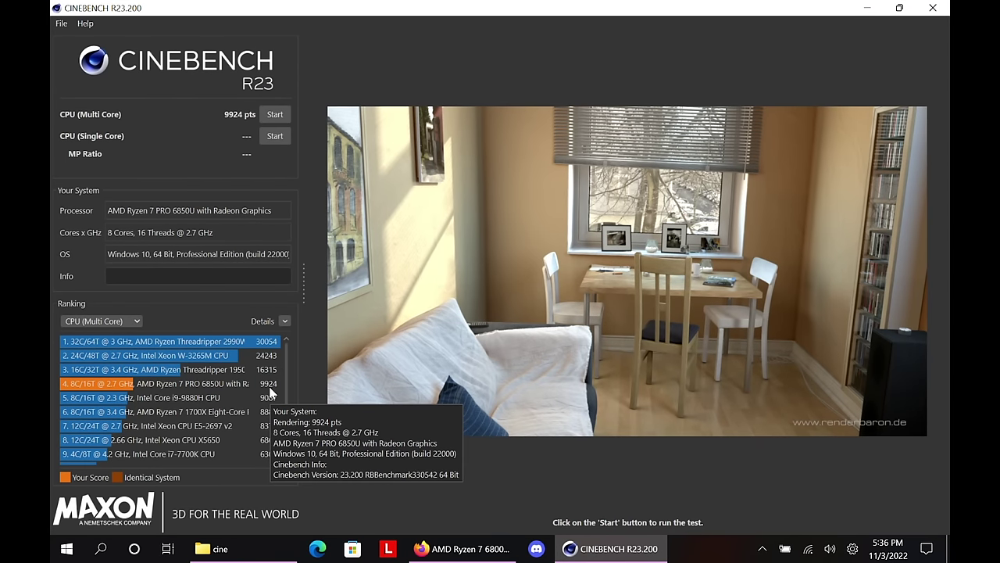
- Switch to Firefox and examine Notebookcheck's Cinebench R23 multi-core and single-core scores for the R7 6800U, R7 PRO 6850U and R9 6900HS
left_click(469, 549)
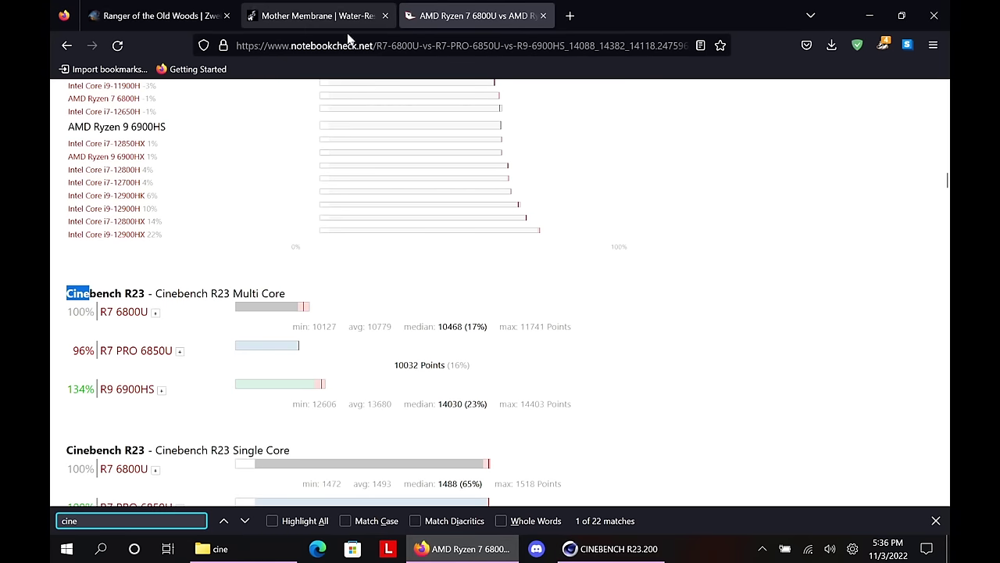
scroll(290, 134, "up", 2)
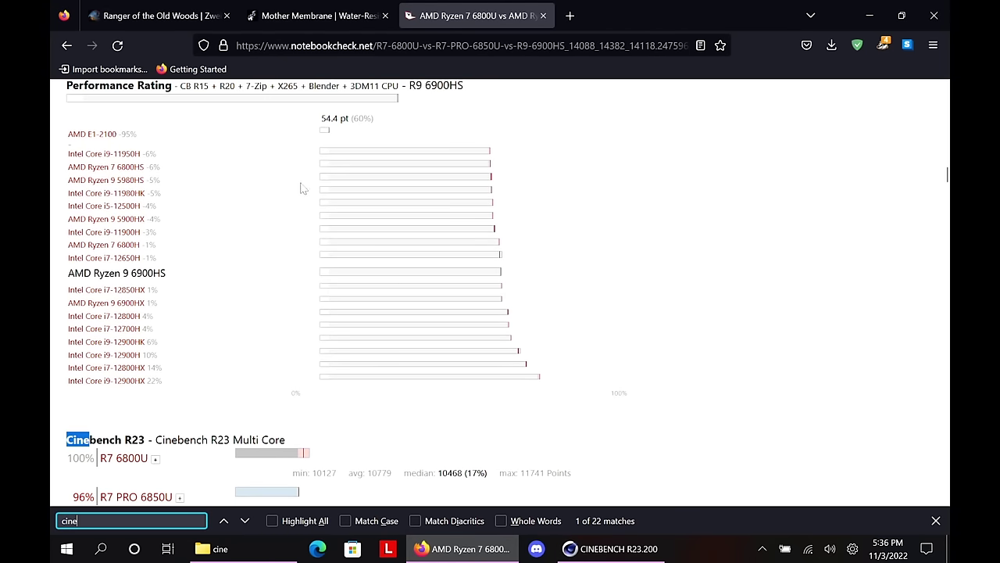
scroll(303, 189, "down", 2)
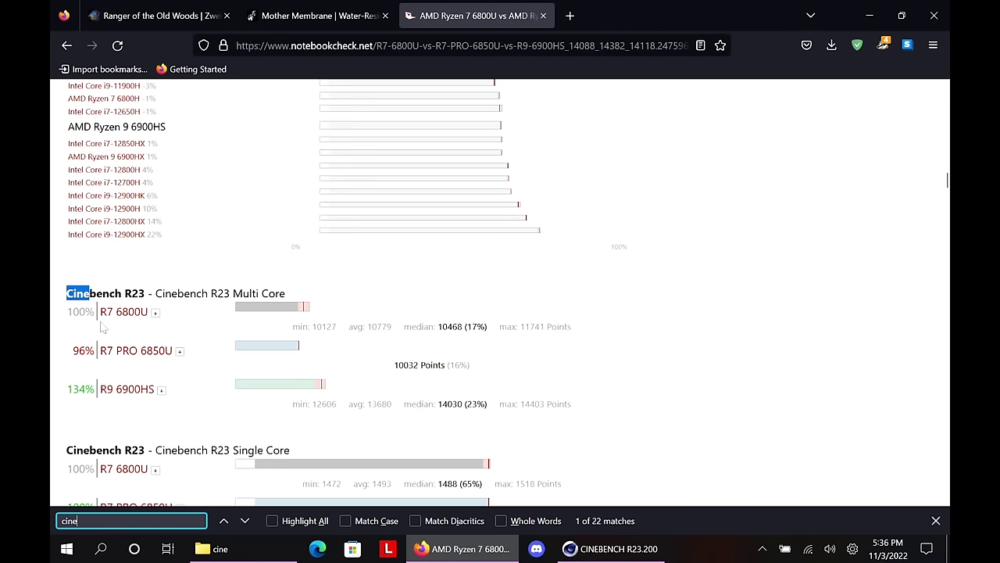
scroll(128, 323, "down", 1)
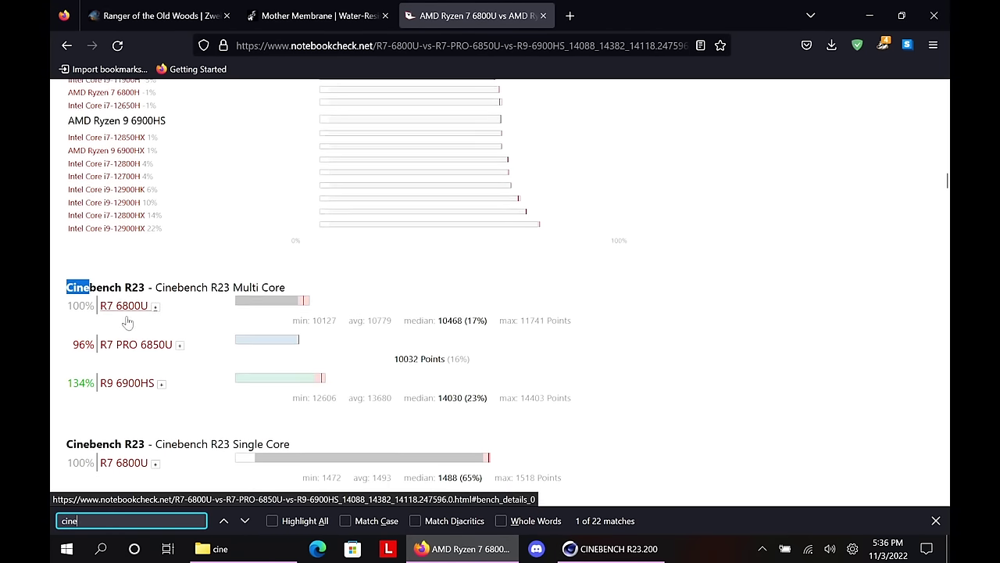
scroll(127, 323, "down", 2)
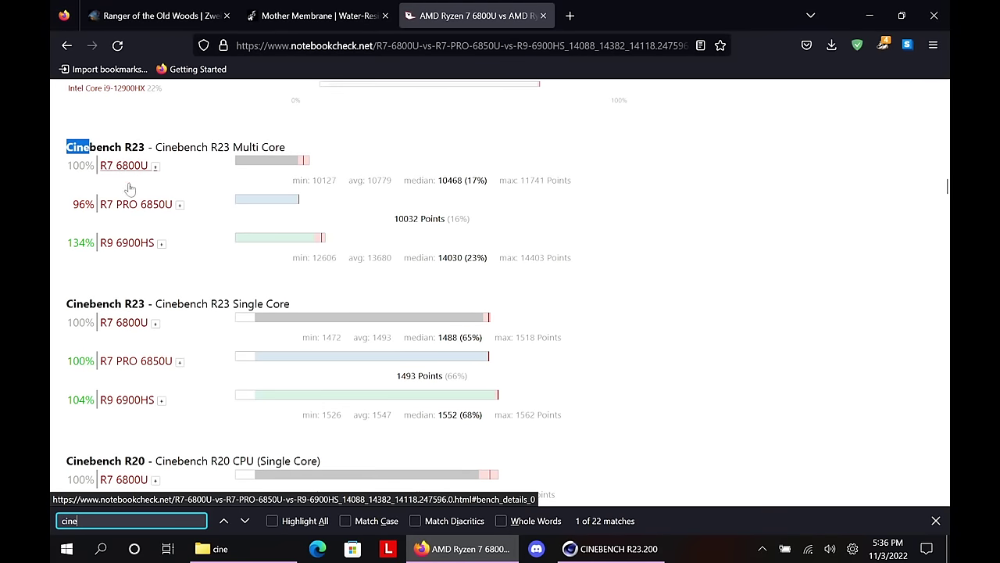
- Compare the multi-core result in Cinebench with Notebookcheck's R7 PRO 6850U and R7 6800U scores in Firefox
double_click(406, 220)
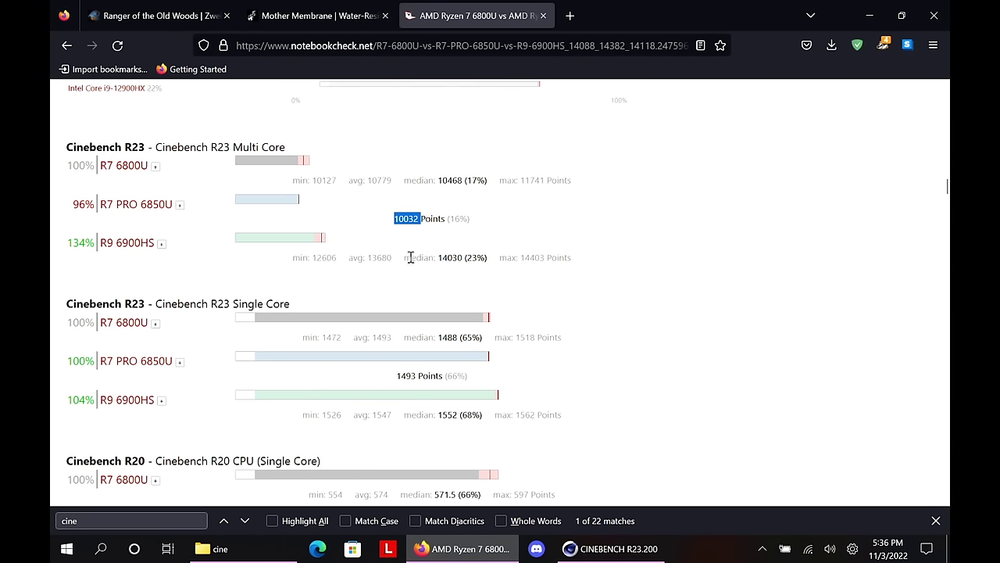
left_click(574, 547)
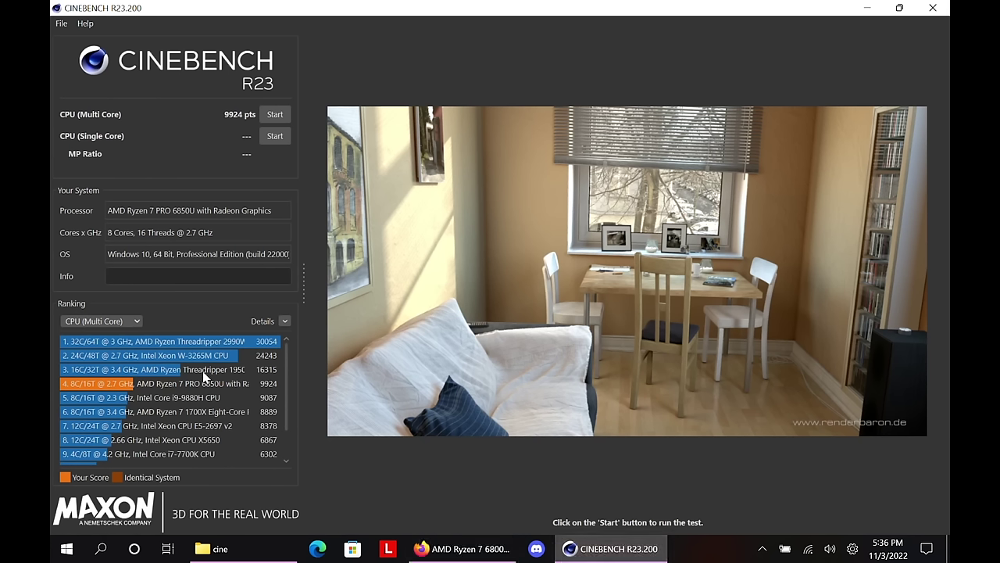
left_click(466, 549)
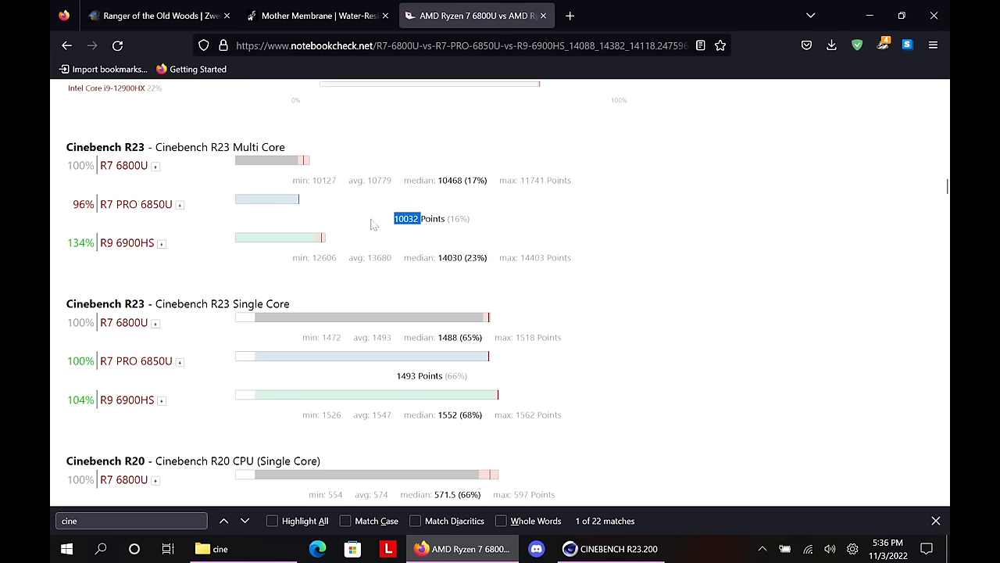
scroll(139, 213, "up", 2)
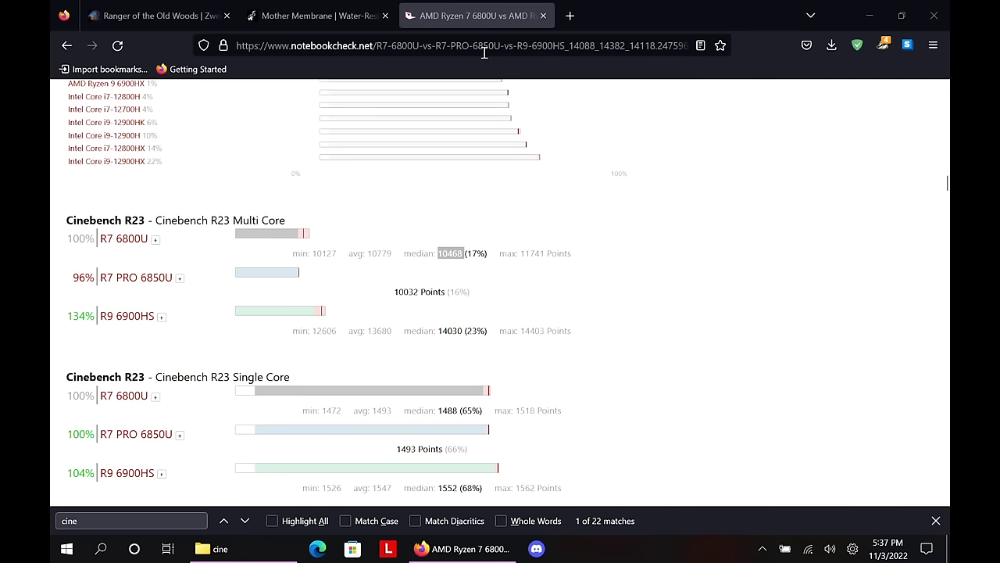
- Search the web for "power toys" and go through Microsoft's Install PowerToys page to the v0.64.0 release on GitHub
left_click(485, 48)
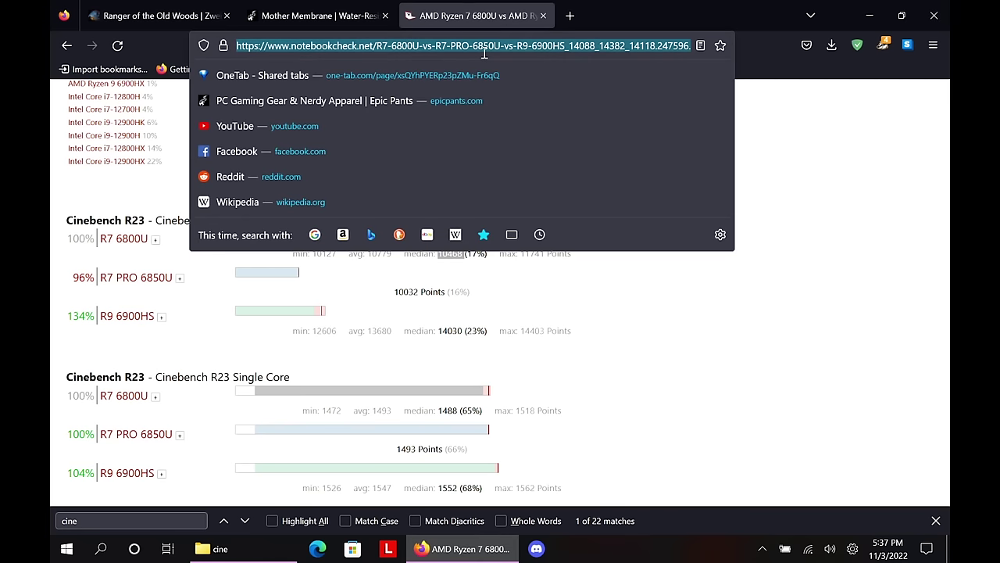
type("p")
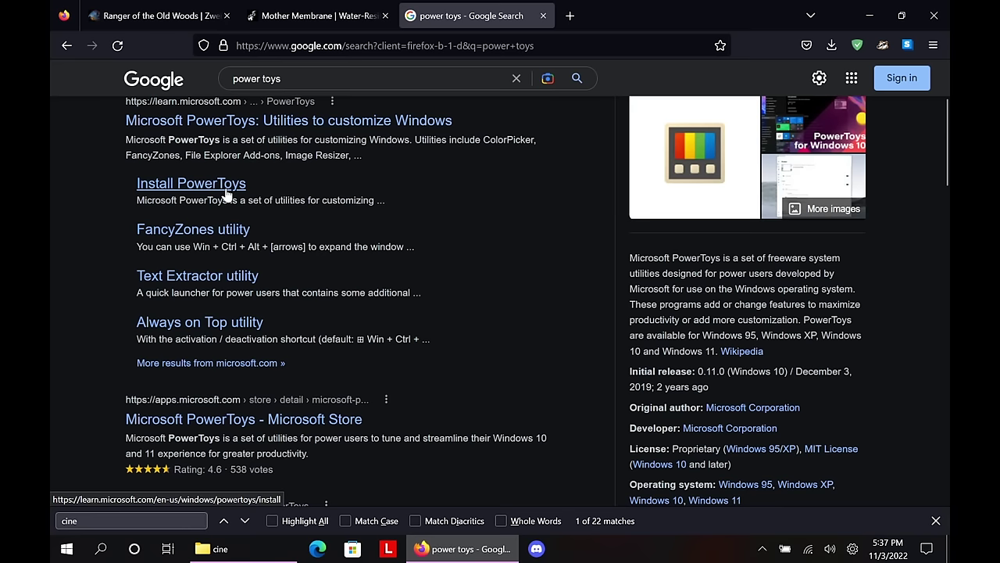
left_click(222, 186)
scroll(344, 332, "down", 5)
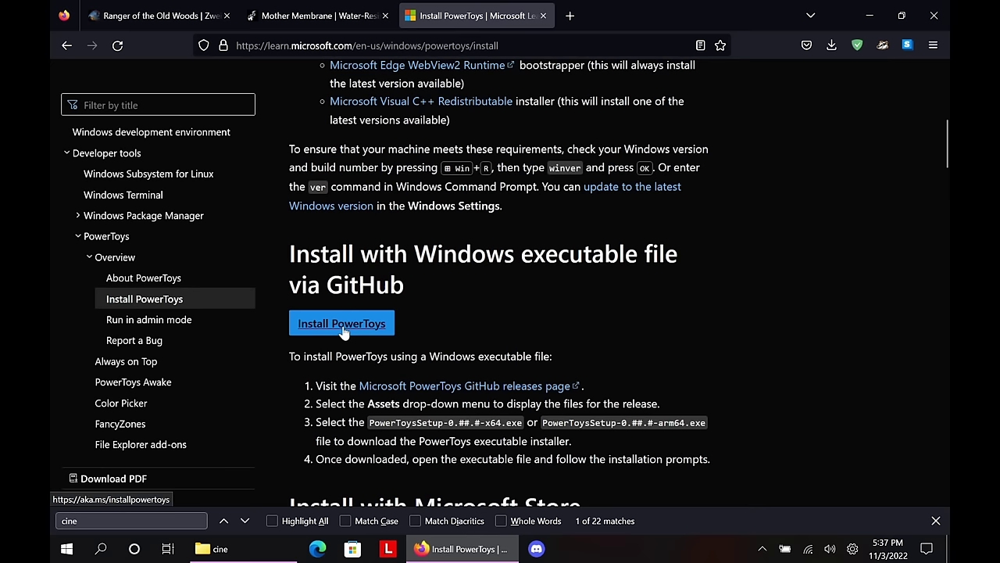
left_click(343, 324)
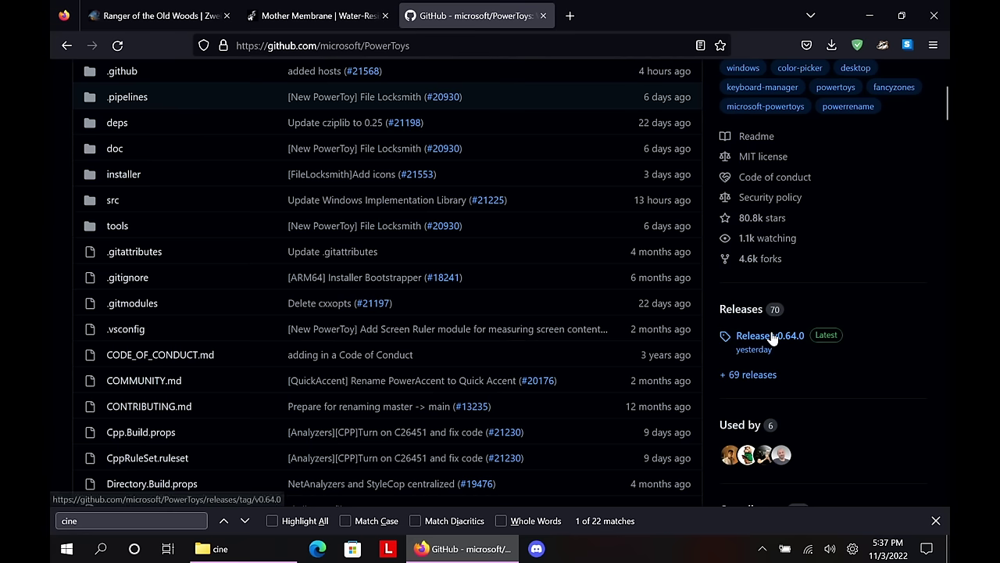
left_click(770, 336)
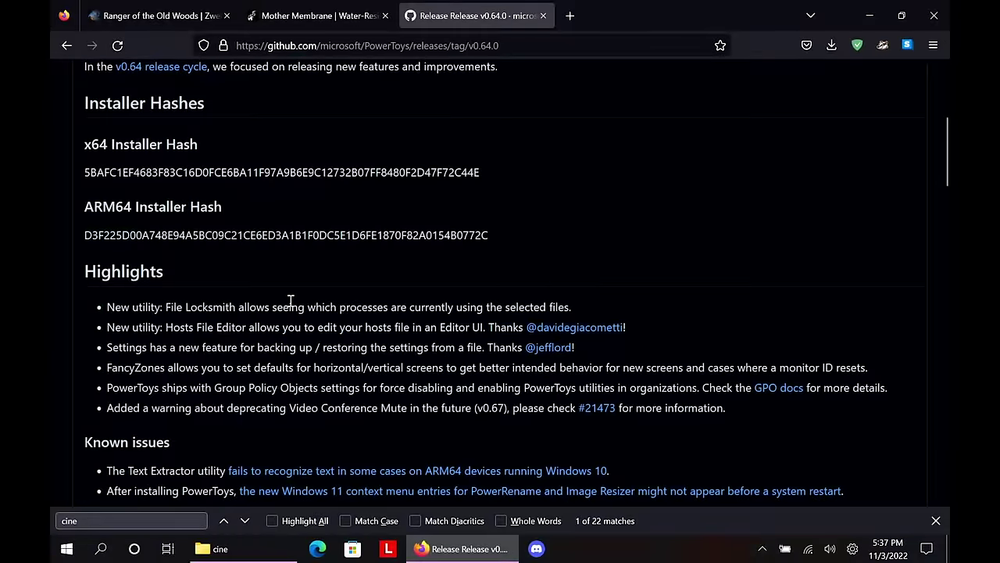
- Download PowerToysSetup-0.64.0-x64.exe from the release assets, agree to the license terms, and install PowerToys
scroll(290, 303, "down", 4)
scroll(290, 302, "down", 10)
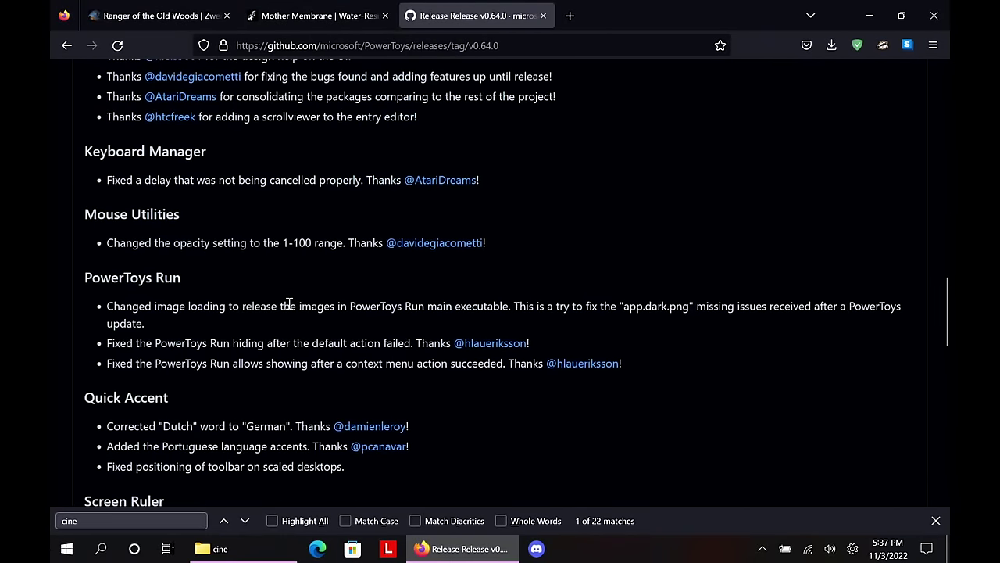
scroll(288, 304, "down", 13)
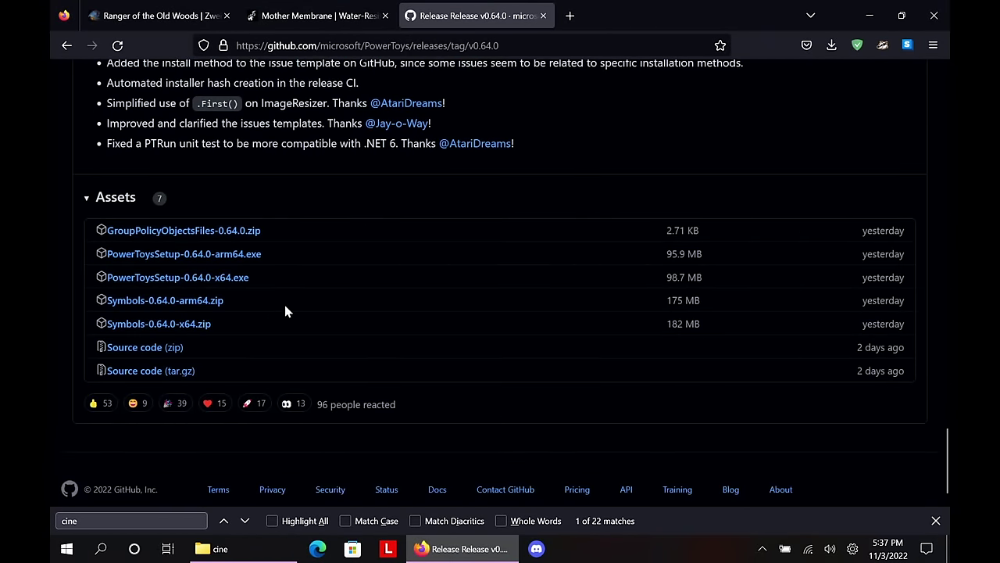
left_click(220, 286)
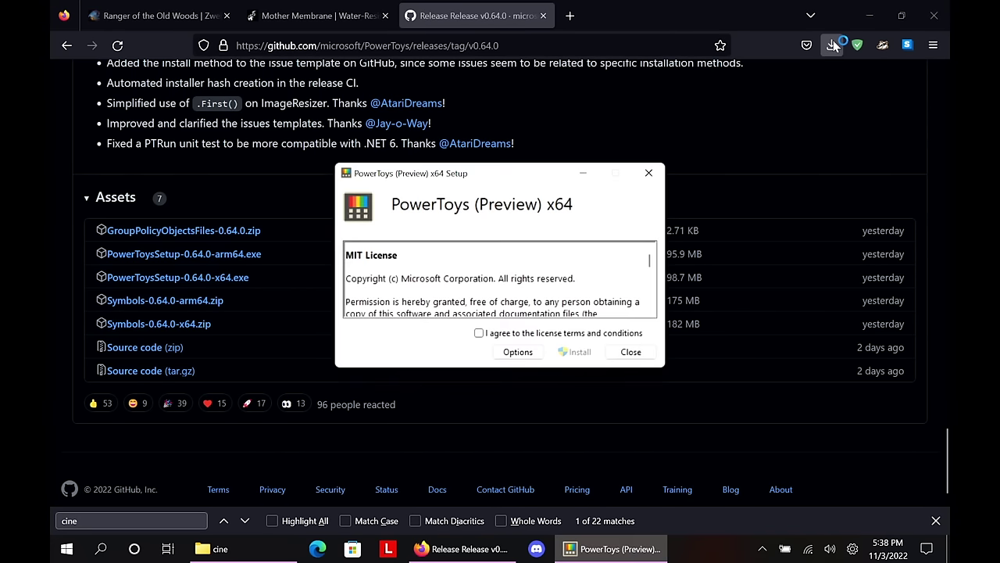
left_click(510, 334)
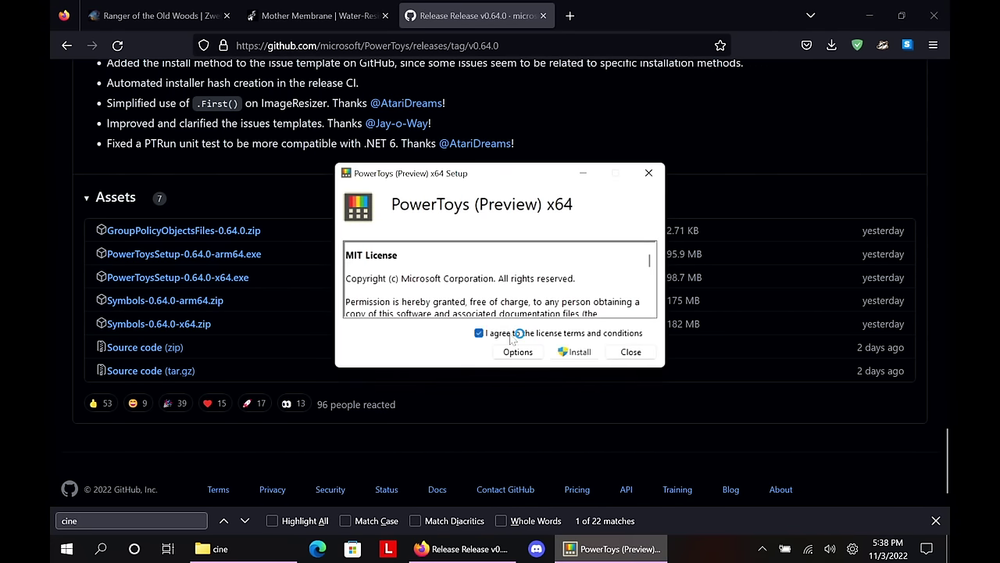
left_click(571, 352)
left_click(473, 387)
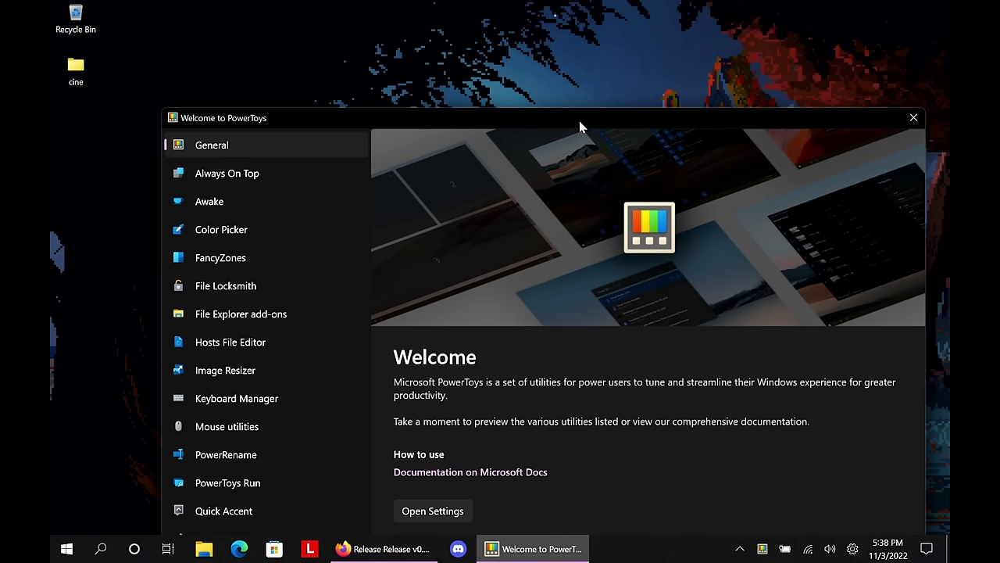
- Try out Color Picker from the PowerToys welcome guide by sampling a screen color, and close its color window
left_click_drag(579, 120, 549, 18)
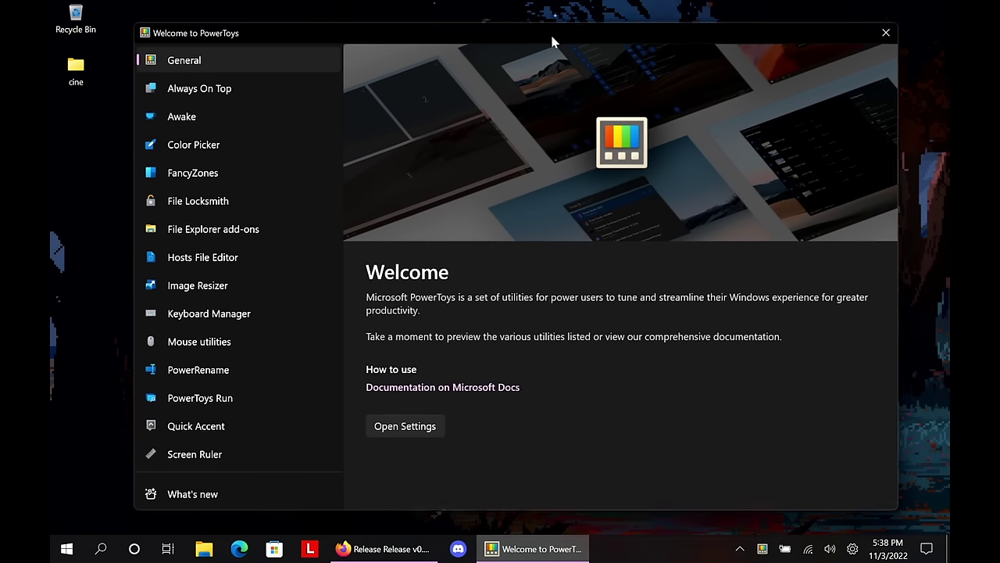
left_click(190, 129)
left_click(414, 434)
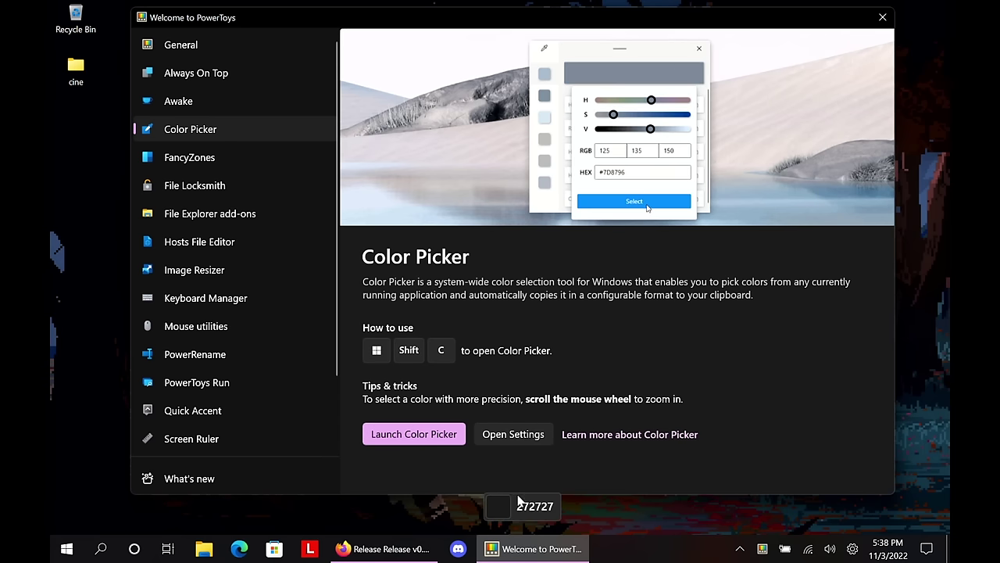
left_click(769, 380)
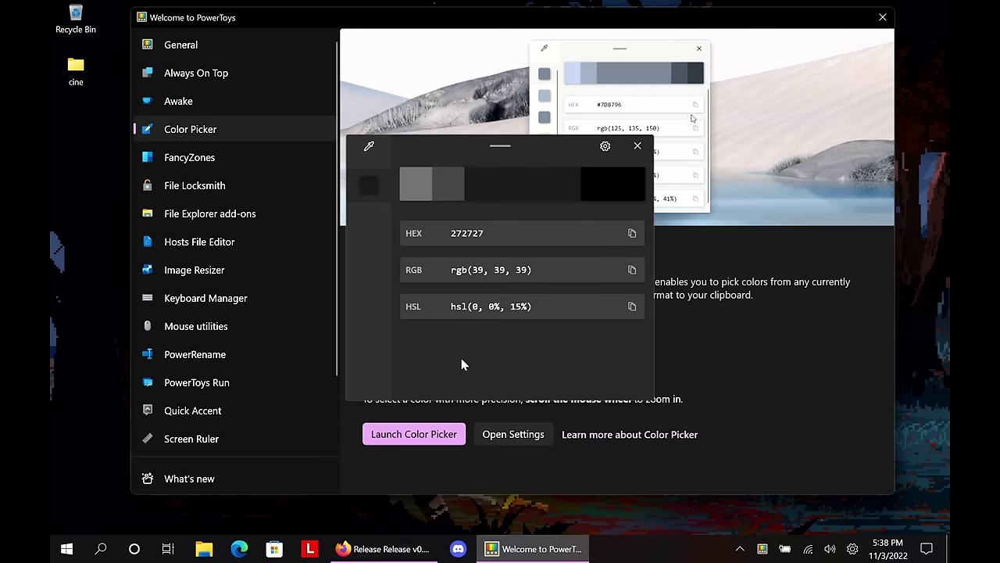
left_click(637, 145)
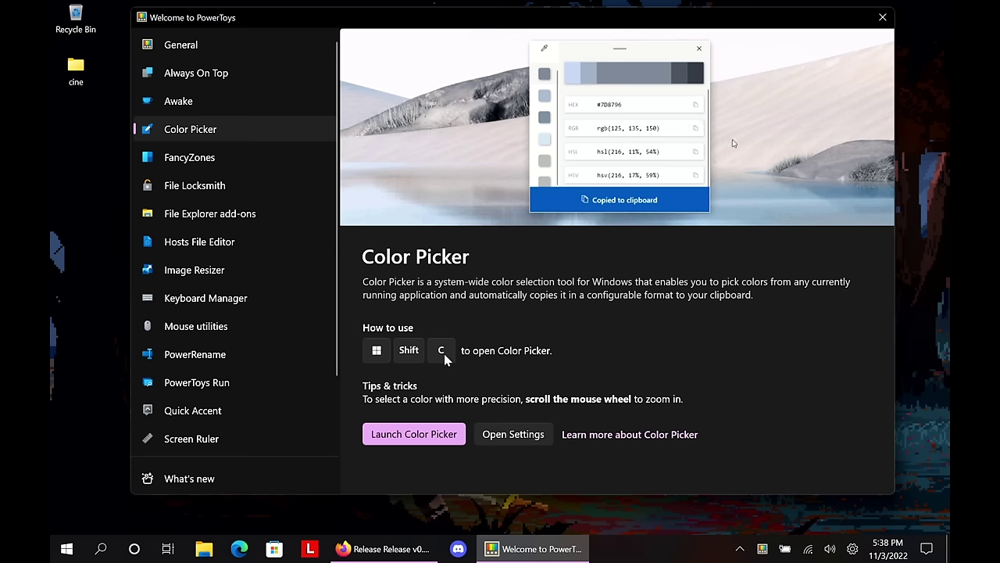
- Open the FancyZones settings from the welcome guide and launch the FancyZones layout editor for monitor 1
left_click(225, 159)
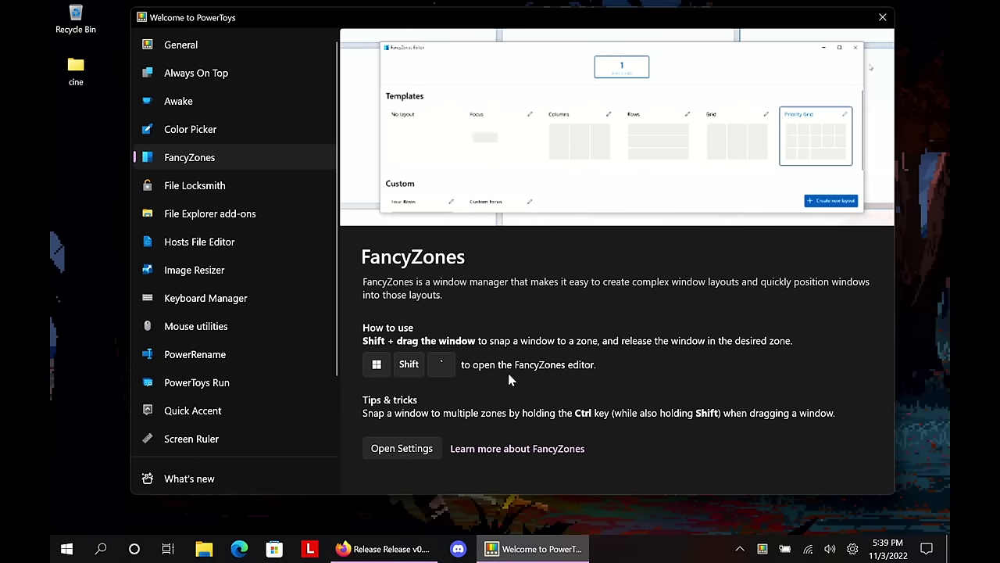
left_click(394, 449)
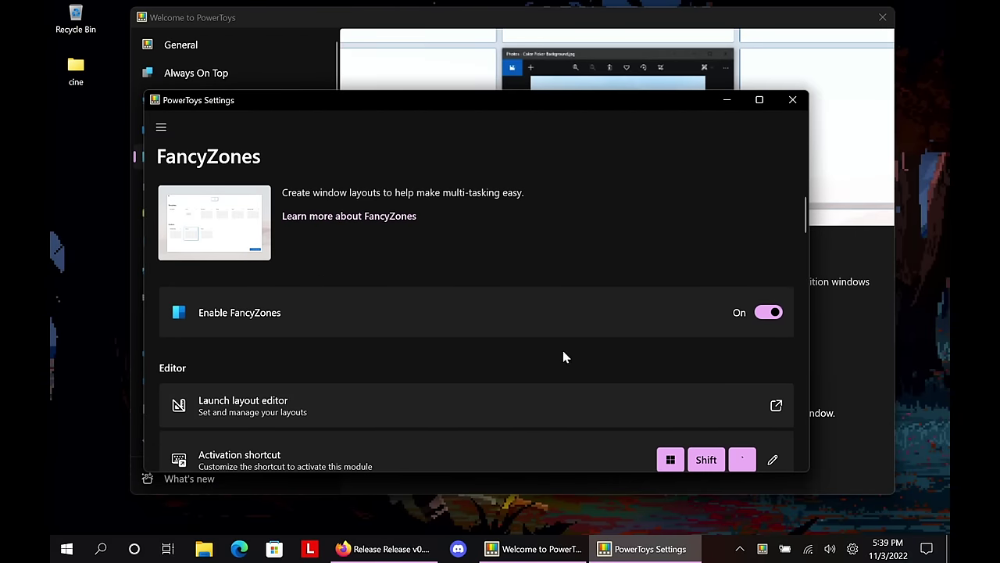
scroll(563, 352, "down", 1)
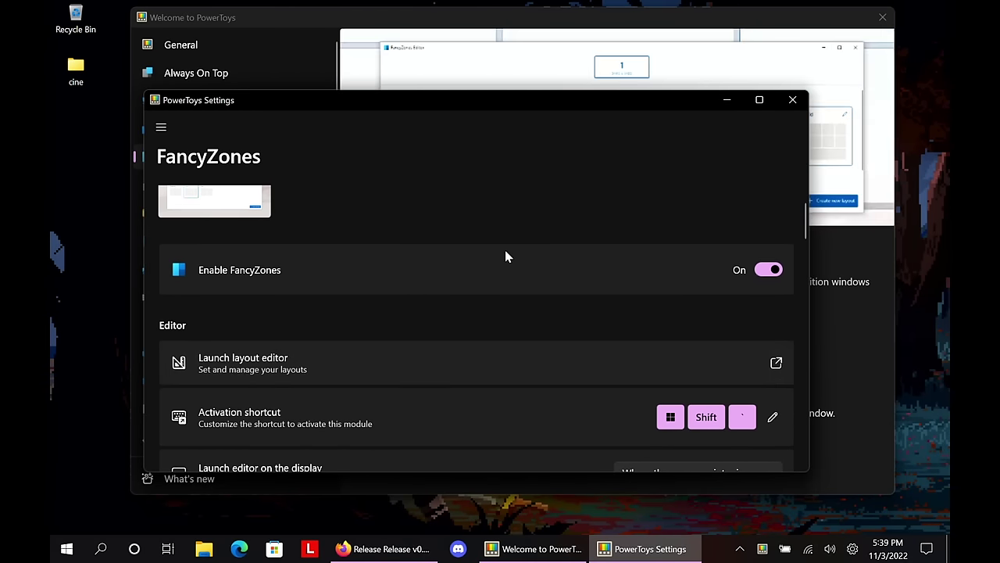
key("super+shift+grave")
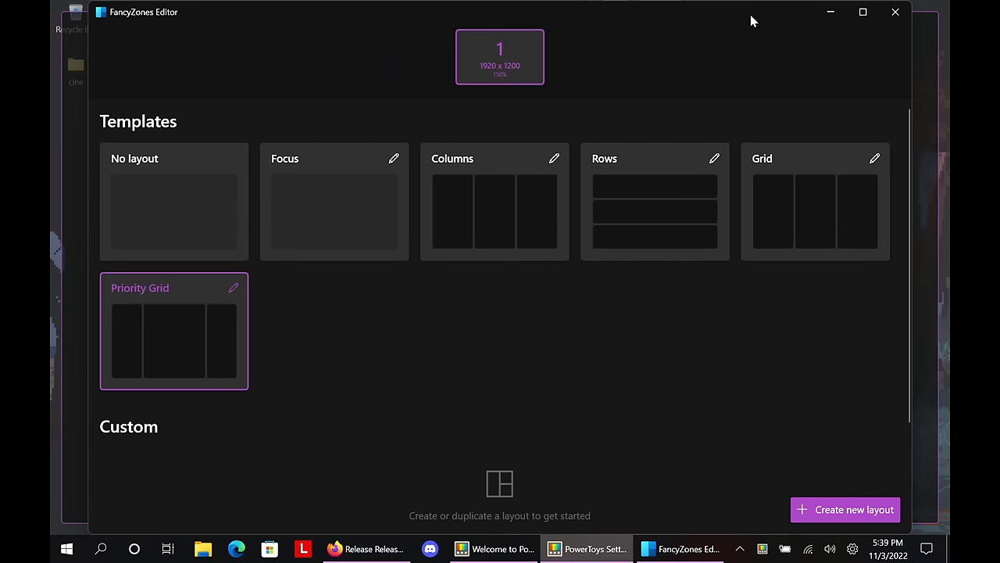
left_click(499, 82)
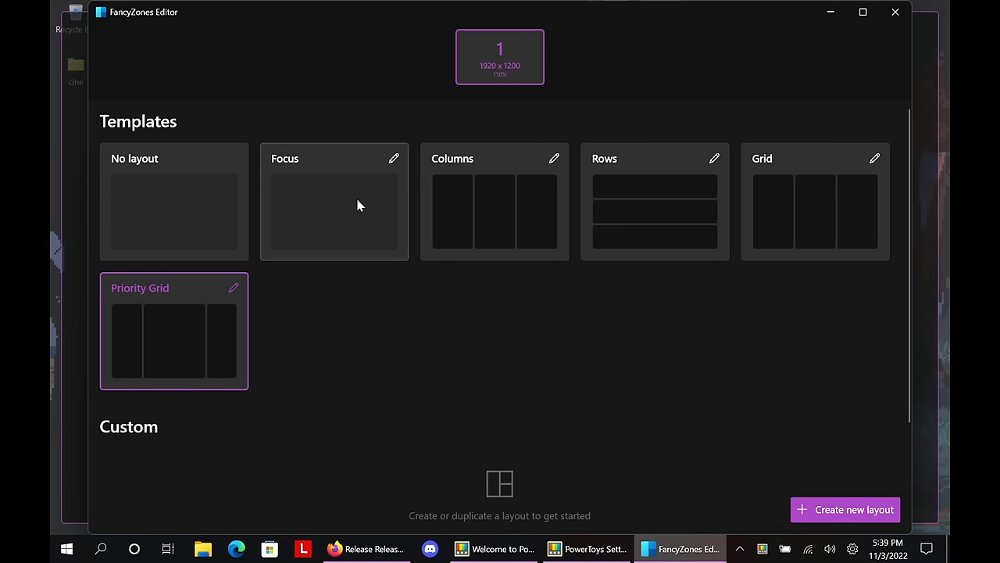
- Create a new custom FancyZones layout of type Canvas named "16:10"
left_click(855, 509)
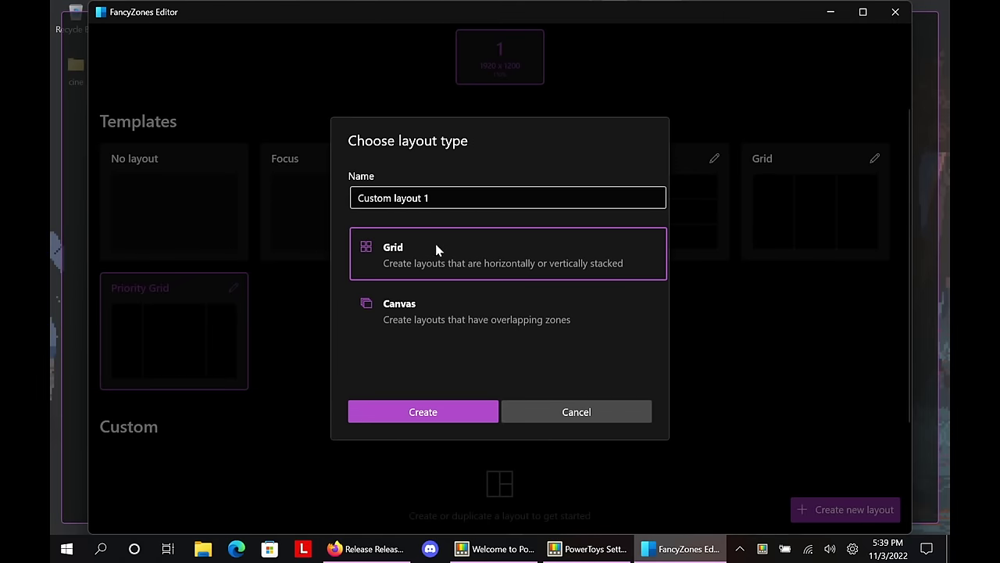
left_click(437, 309)
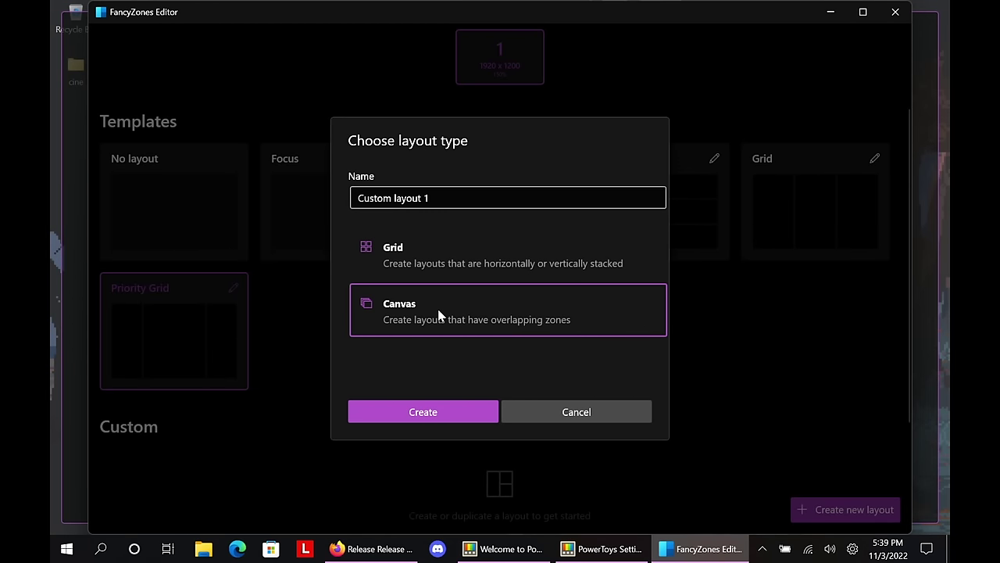
left_click(458, 194)
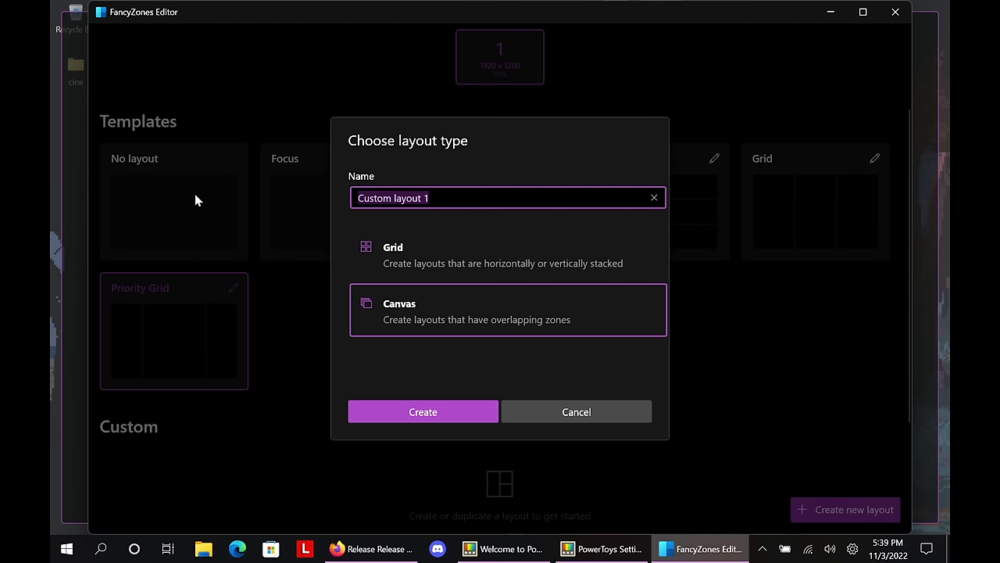
type("16")
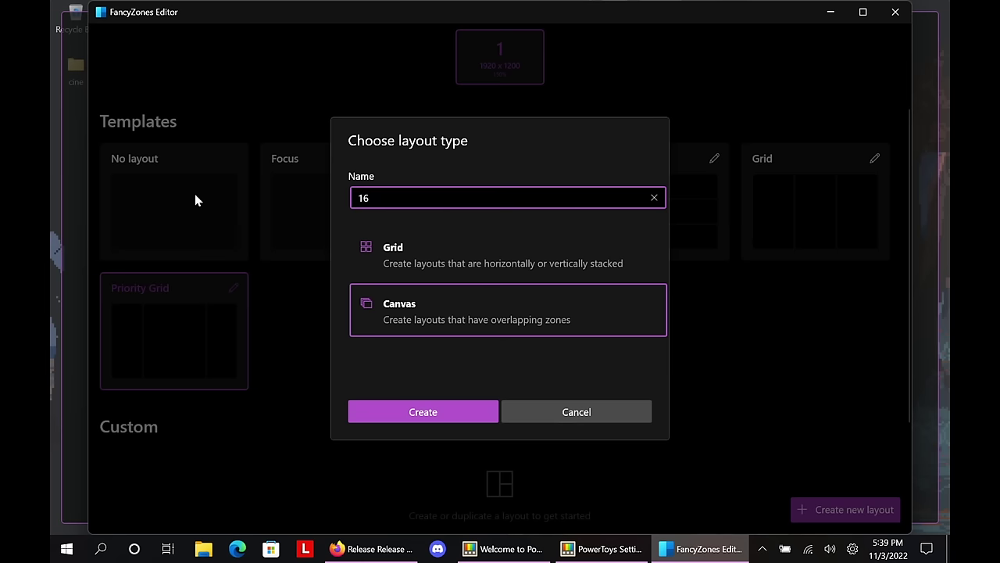
type(":10")
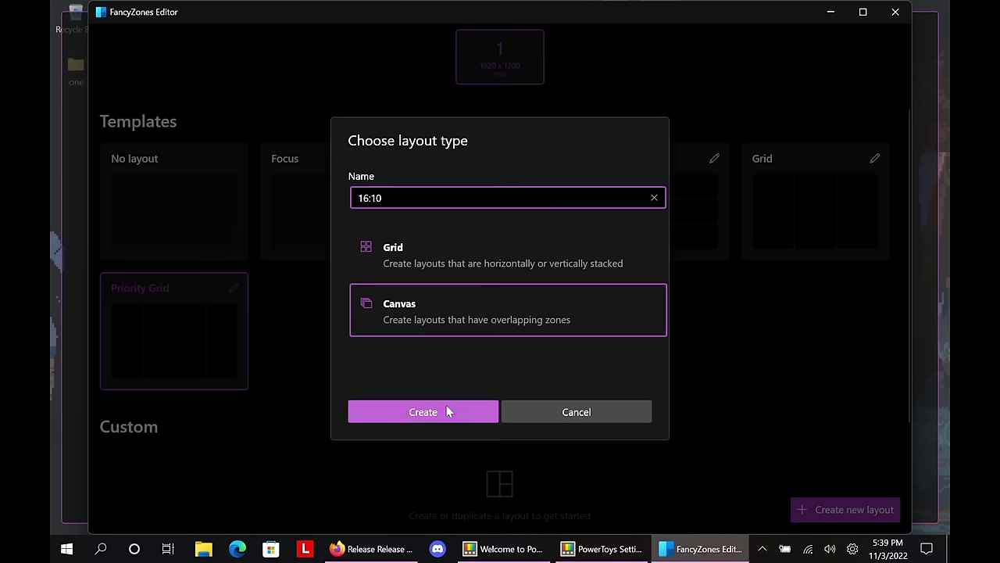
left_click(445, 403)
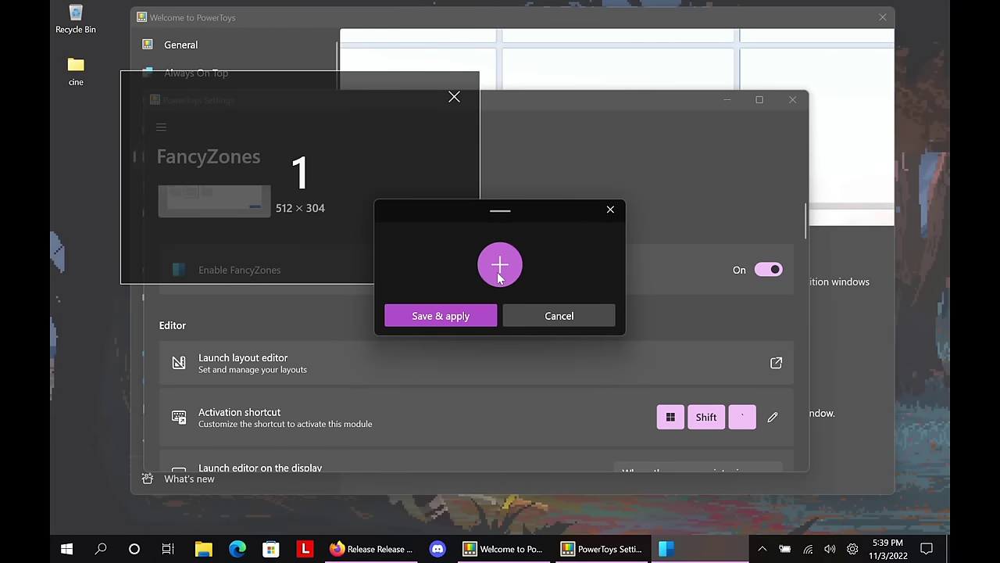
- Add a second zone in the screen's upper-left corner and enlarge it to about 667 × 760, spanning the full height
left_click(497, 264)
left_click_drag(384, 156, 51, 2)
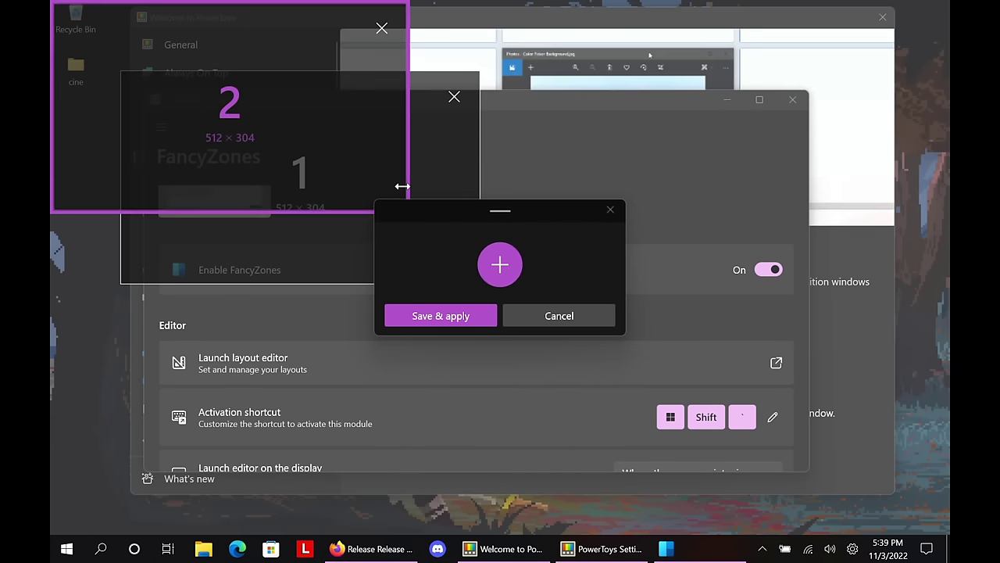
left_click_drag(403, 182, 517, 182)
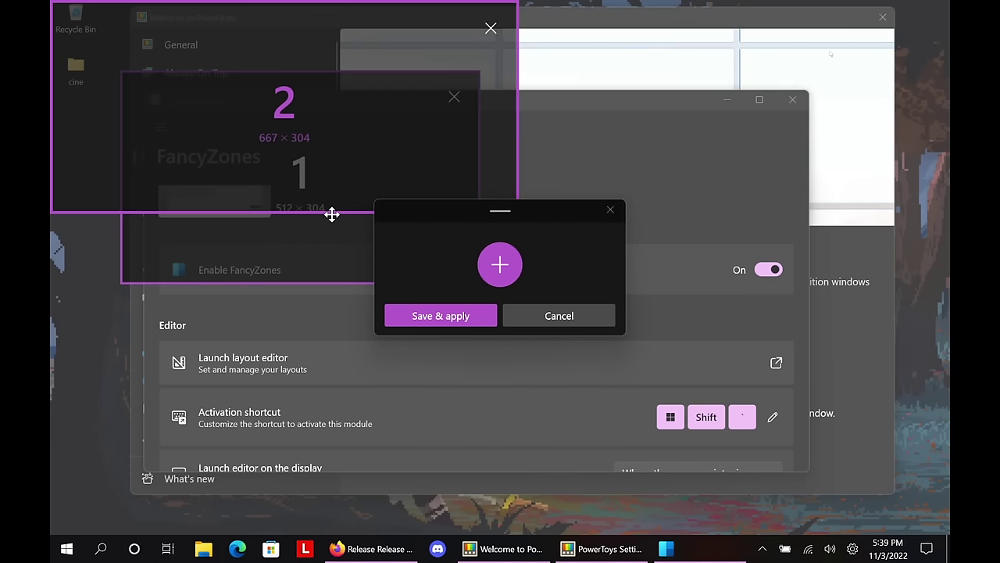
left_click_drag(336, 211, 336, 534)
- Add a third full-height zone beside the second and resize both to equal screen halves of 640 × 760
left_click(501, 264)
left_click_drag(390, 211, 554, 262)
left_click_drag(362, 172, 698, 45)
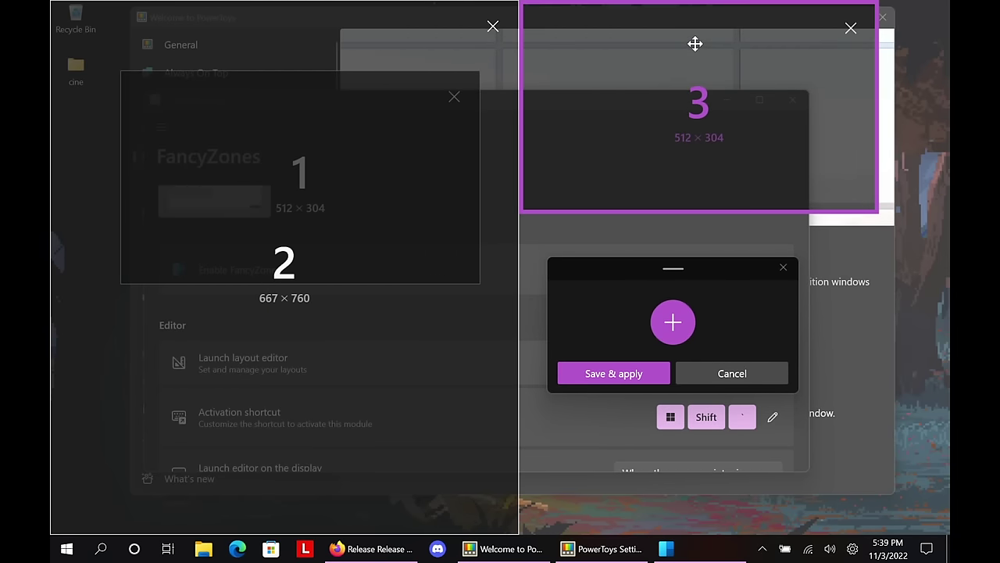
left_click_drag(876, 211, 948, 532)
left_click_drag(647, 275, 625, 105)
left_click_drag(512, 216, 506, 233)
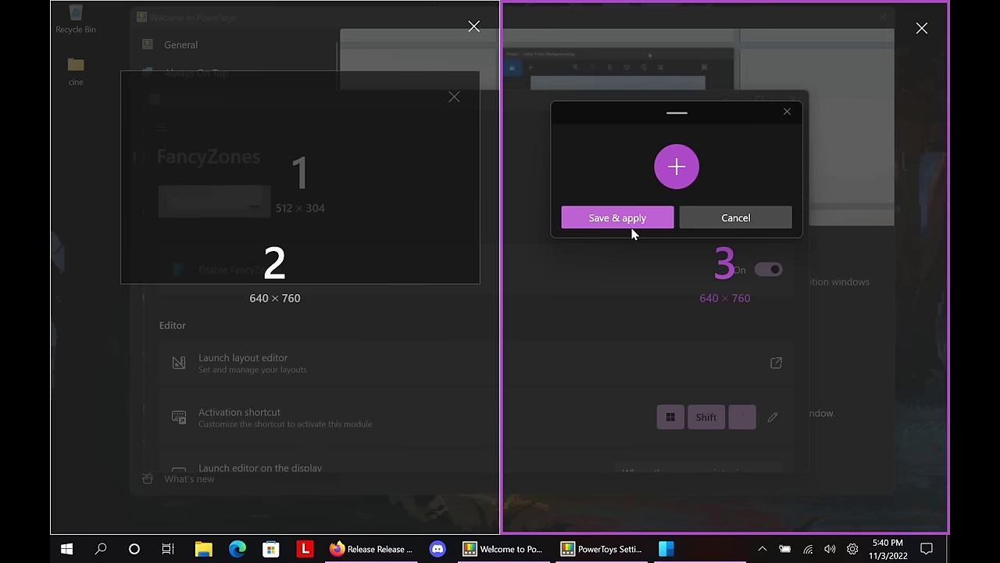
- Add a fourth zone and stretch it over the whole screen at 1280 × 760
left_click(677, 166)
left_click_drag(369, 290, 204, 91)
left_click_drag(404, 208, 946, 558)
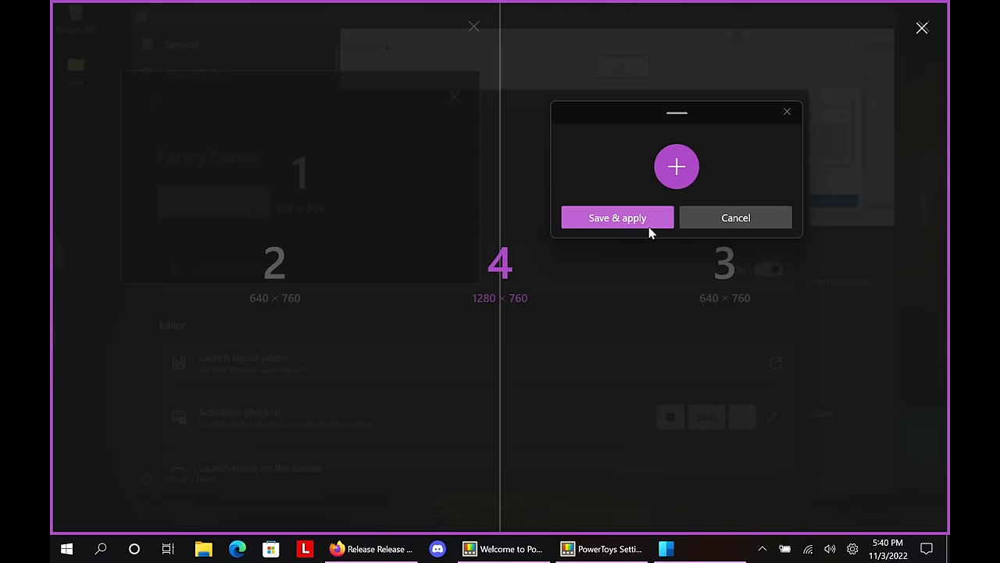
- Add a fifth zone in the screen's upper-left corner and enlarge it to about 969 × 760, spanning the full height
left_click(676, 168)
left_click_drag(547, 317, 312, 94)
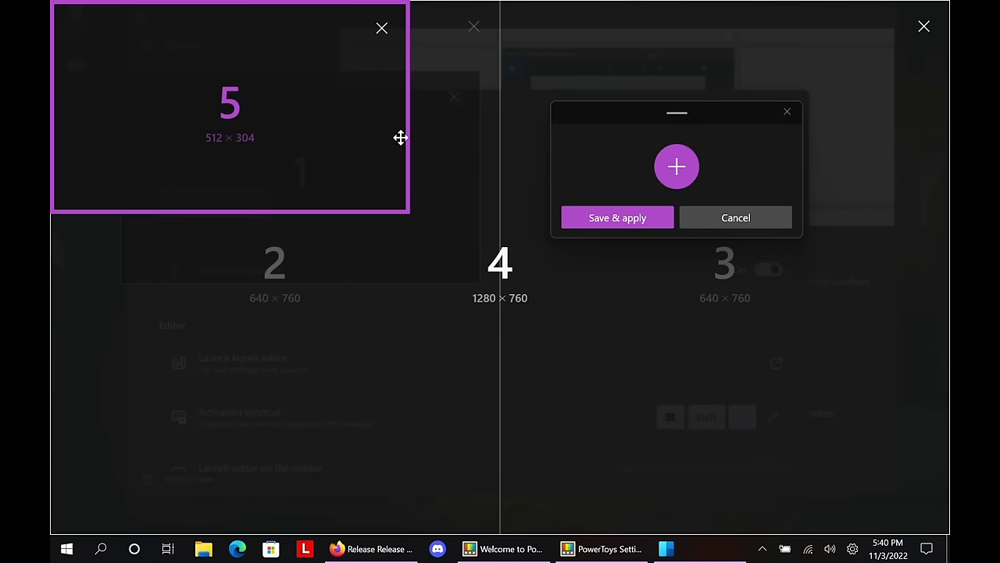
left_click_drag(405, 137, 726, 129)
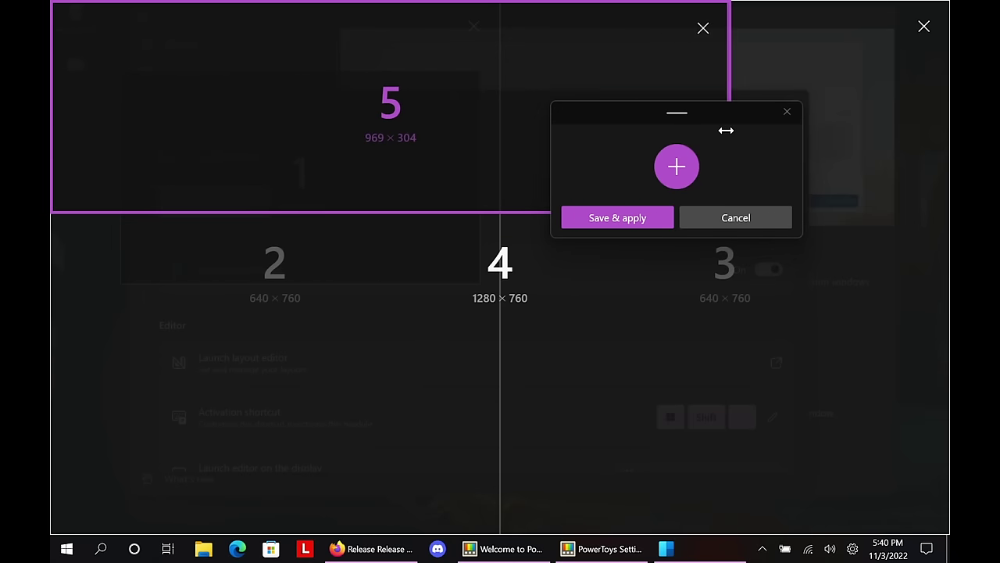
left_click_drag(408, 208, 320, 539)
- Add a sixth zone and fit it into the remaining strip beside the fifth at 311 × 760
left_click(677, 167)
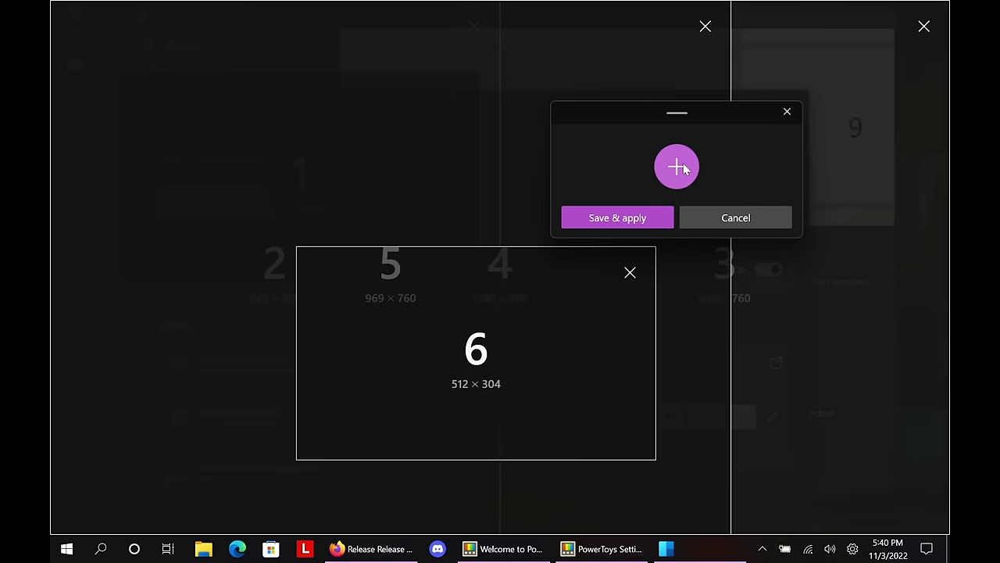
left_click_drag(380, 333, 849, 76)
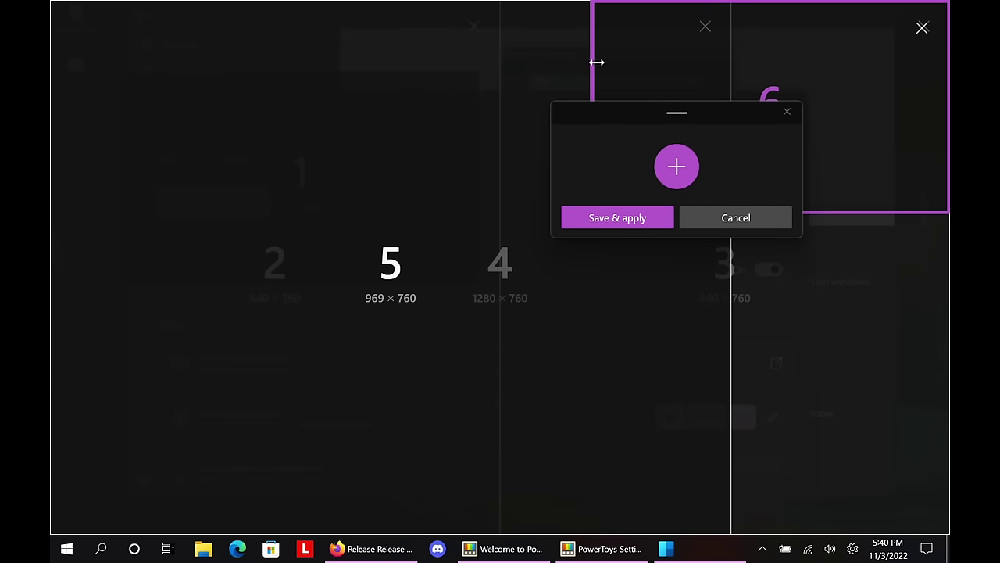
left_click_drag(597, 62, 719, 65)
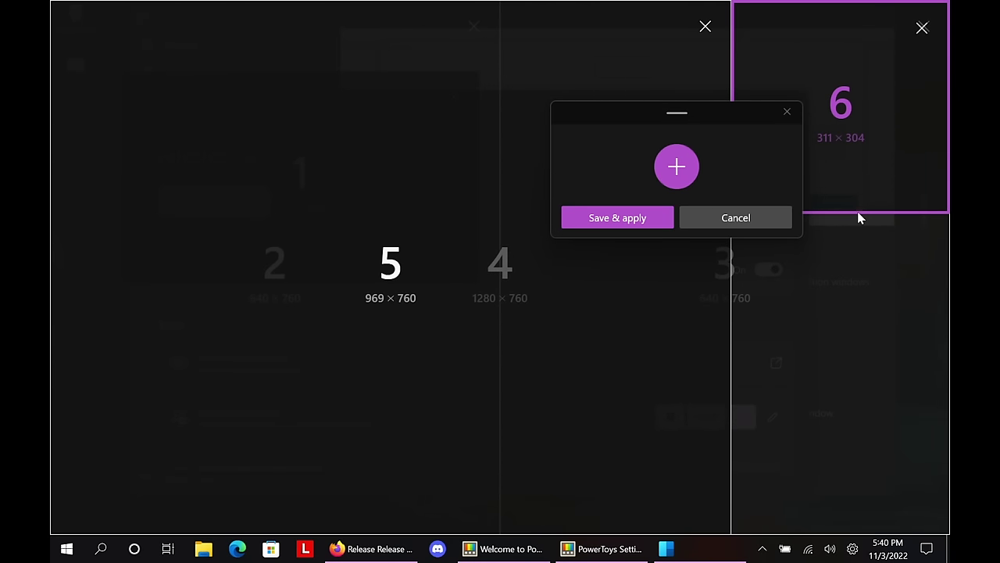
left_click_drag(860, 210, 838, 539)
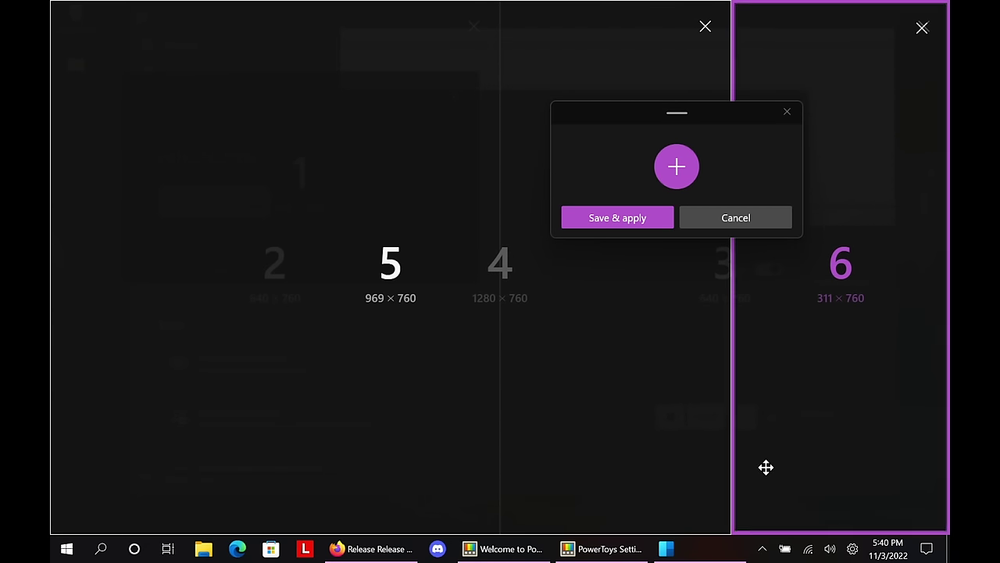
- Save and apply the 16:10 layout, check it among the custom layouts, and close the layout editor
left_click(627, 222)
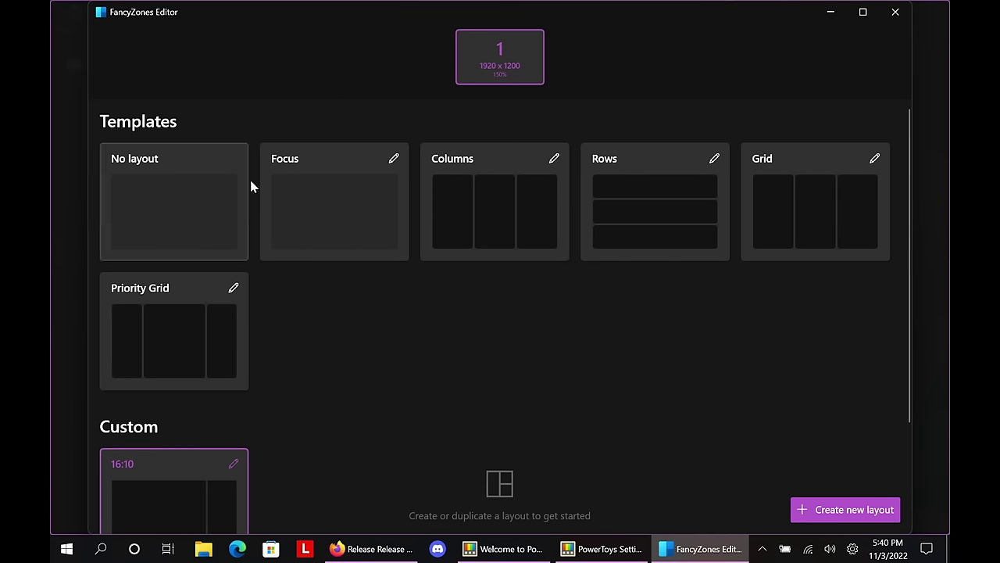
scroll(474, 198, "down", 2)
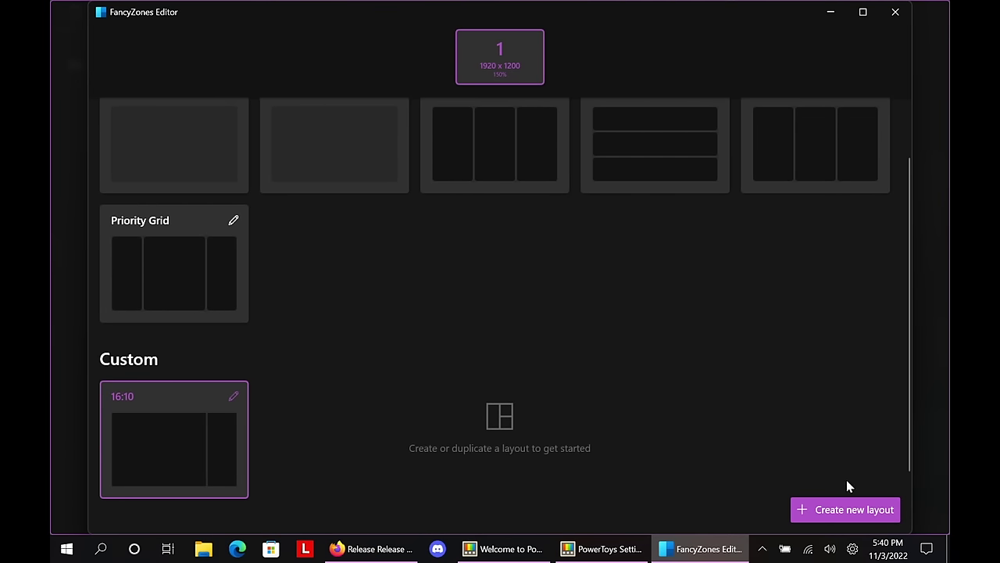
left_click(894, 12)
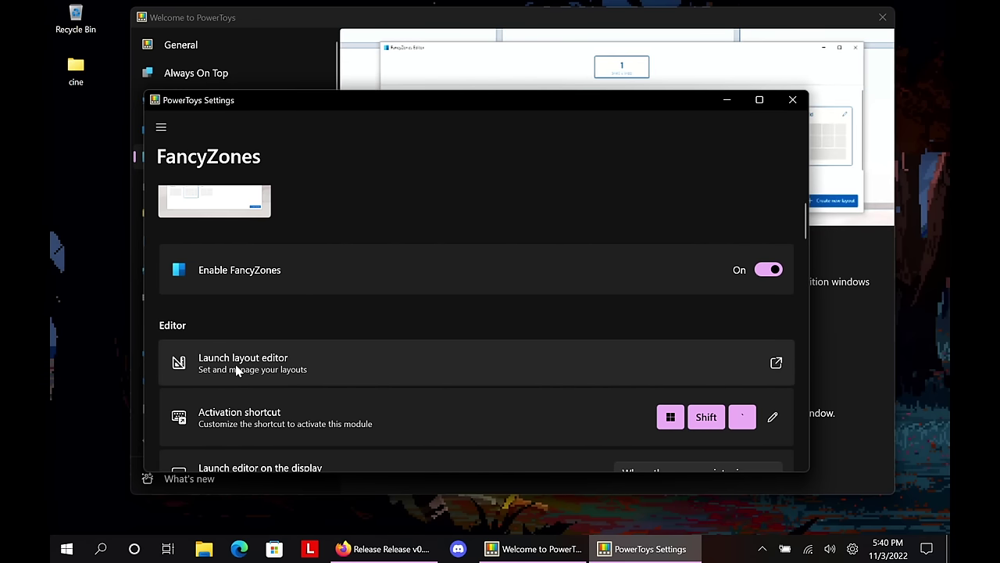
- Enable Override Windows Snap in the FancyZones settings and allow moving windows between zones across all monitors
left_click(723, 103)
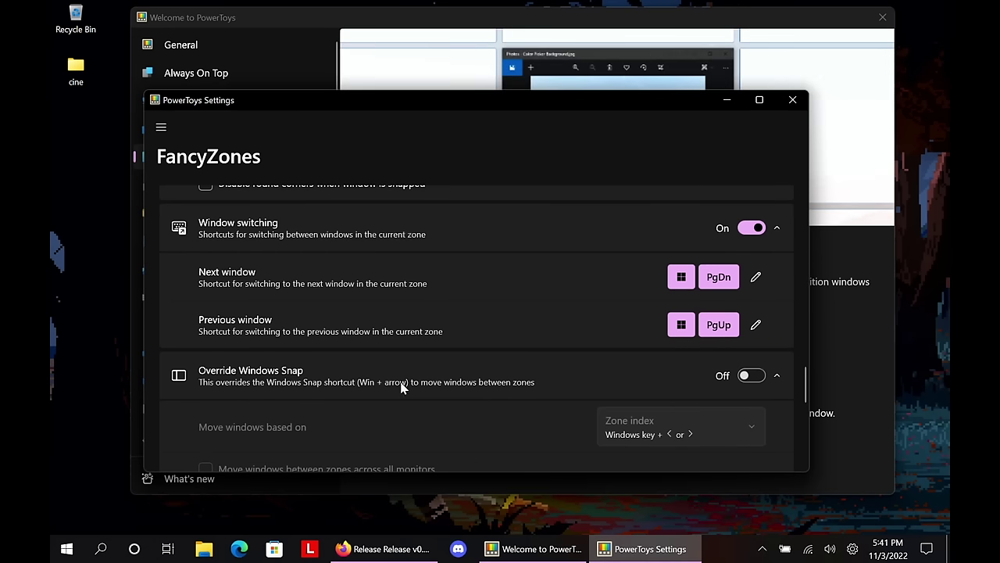
scroll(405, 384, "down", 2)
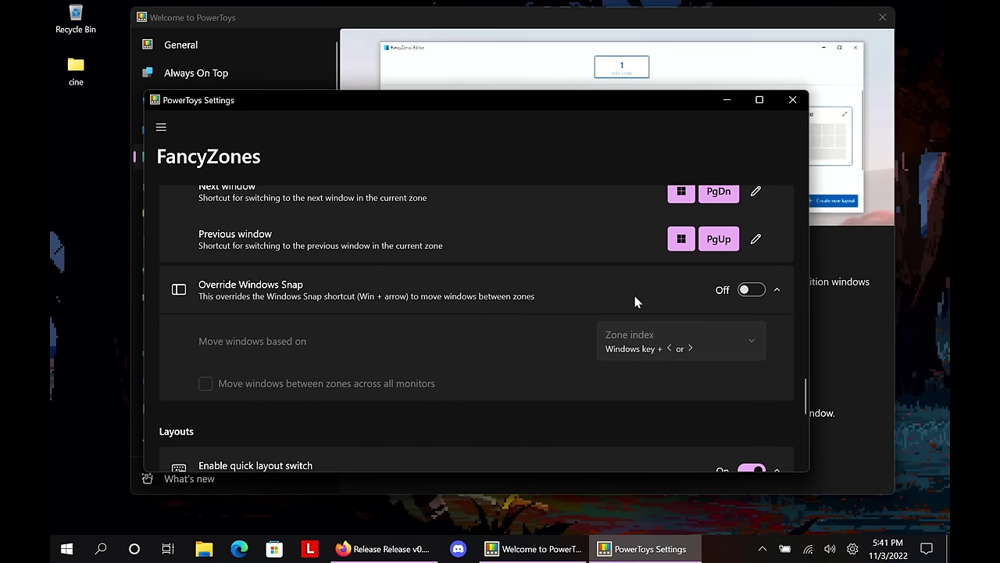
left_click(752, 291)
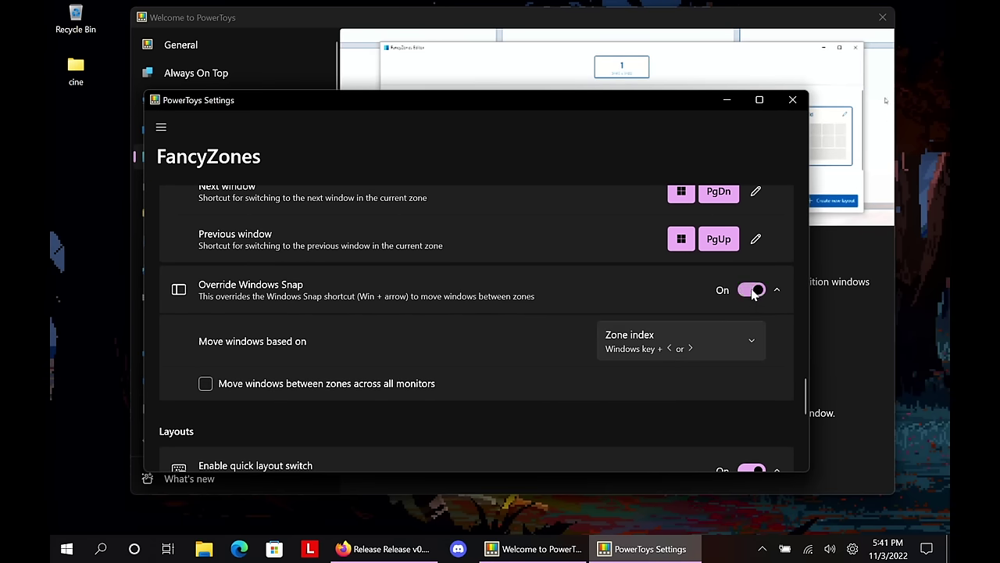
left_click(289, 390)
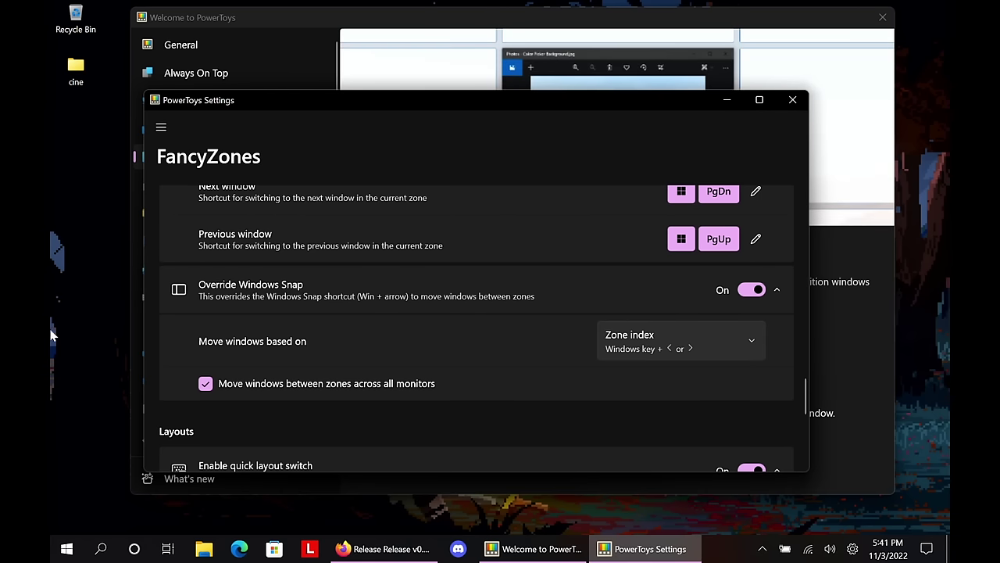
scroll(694, 393, "down", 1)
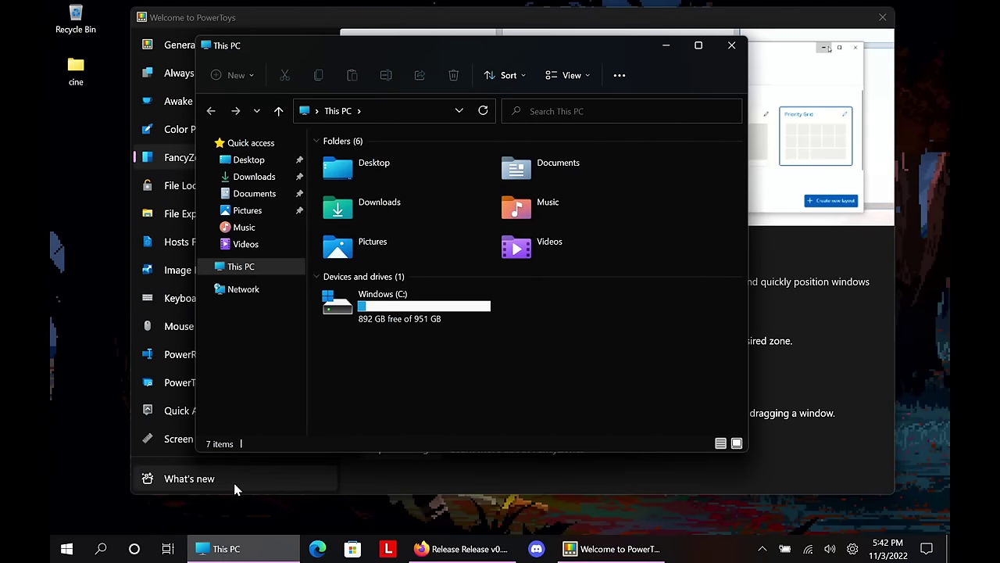
- Test the layout by cycling the File Explorer window through its zones, leaving it in the 969 × 760 zone
key("super+Right")
key("super+Left")
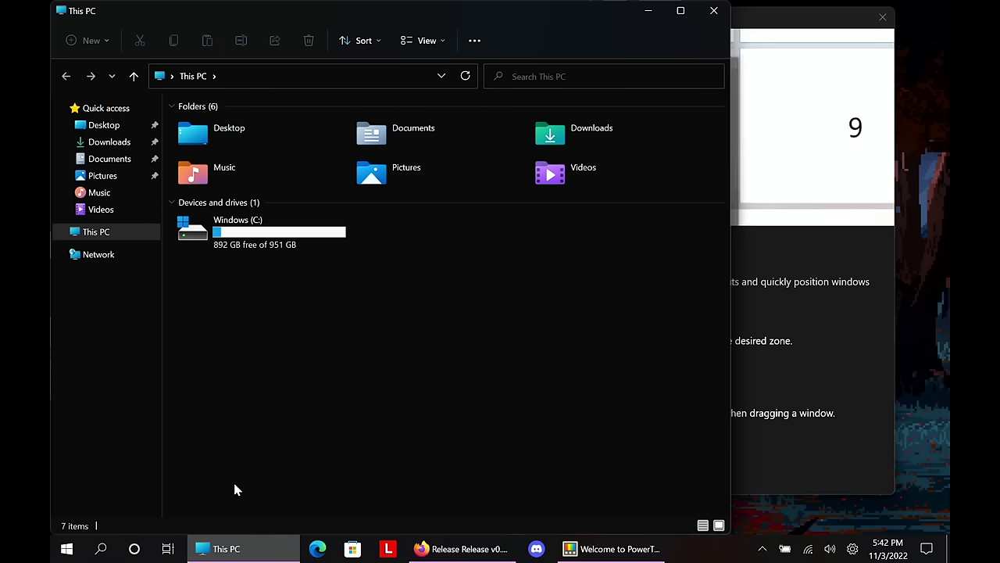
key("super+Up")
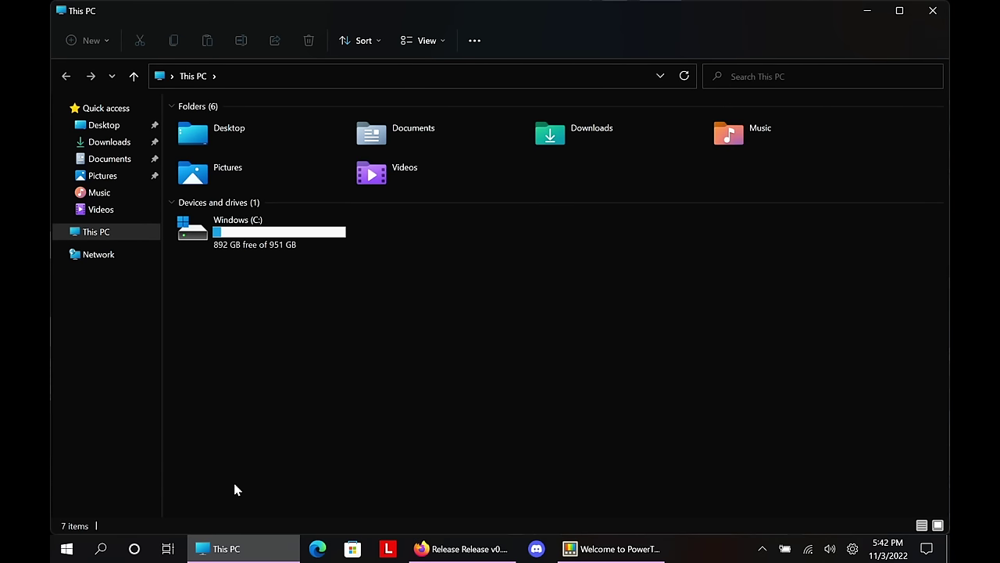
key("super+Right")
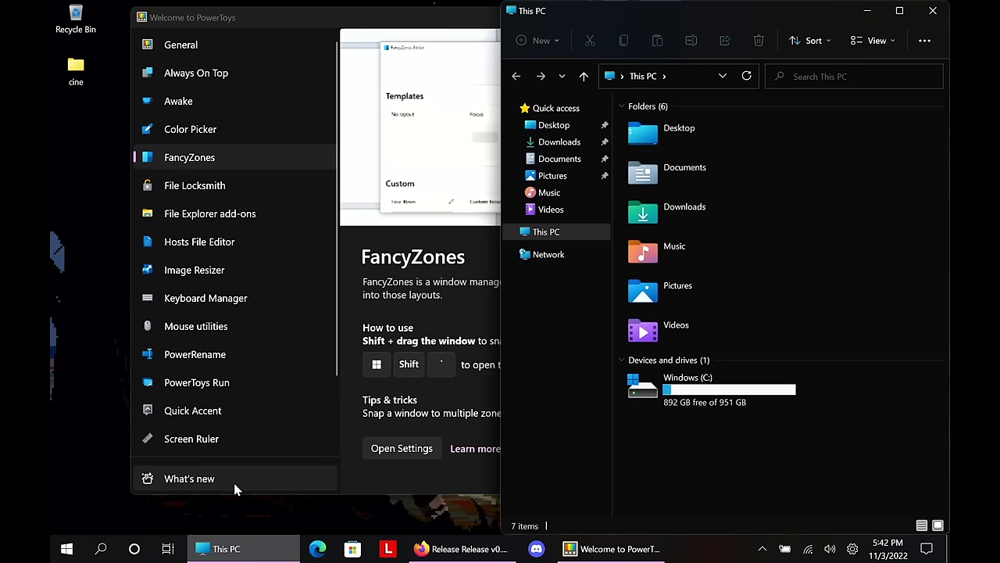
key("super+Left")
key("super+Left")
key("super+Left")
key("super+Left")
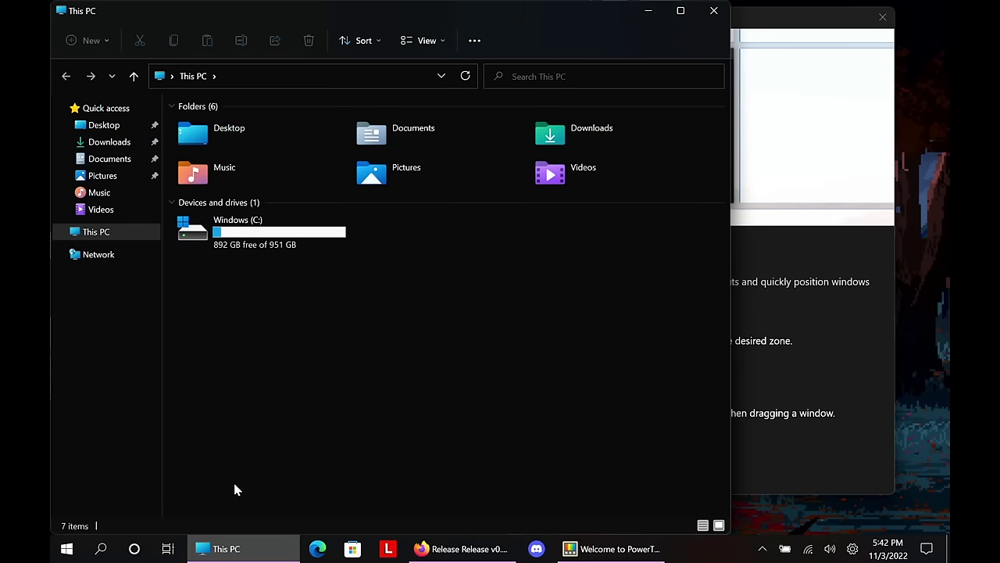
key("super+Right")
key("super+Left")
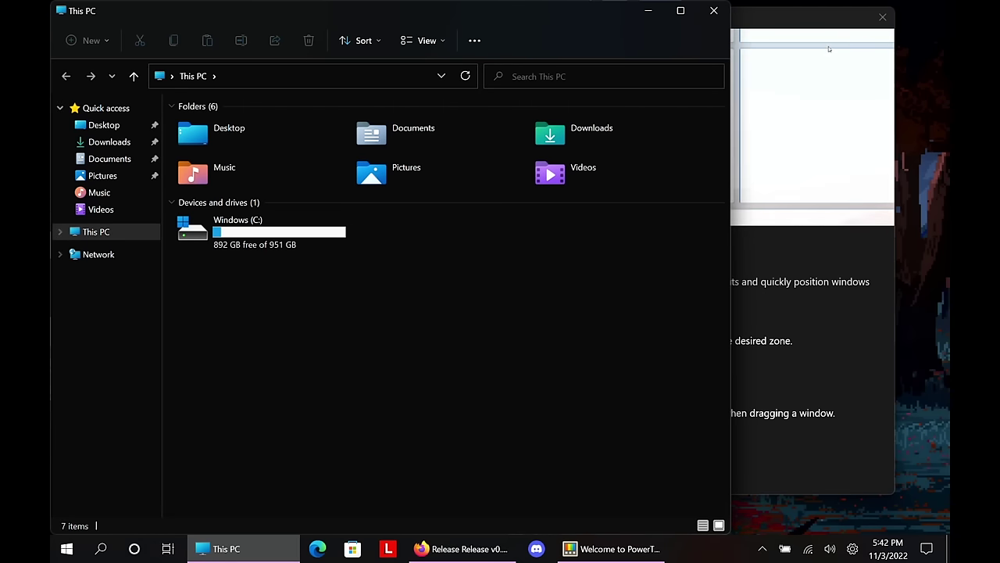
- Move the Welcome to PowerToys window through the zones into the narrow 311 × 760 zone beside File Explorer
left_click(829, 28)
key("super+Left")
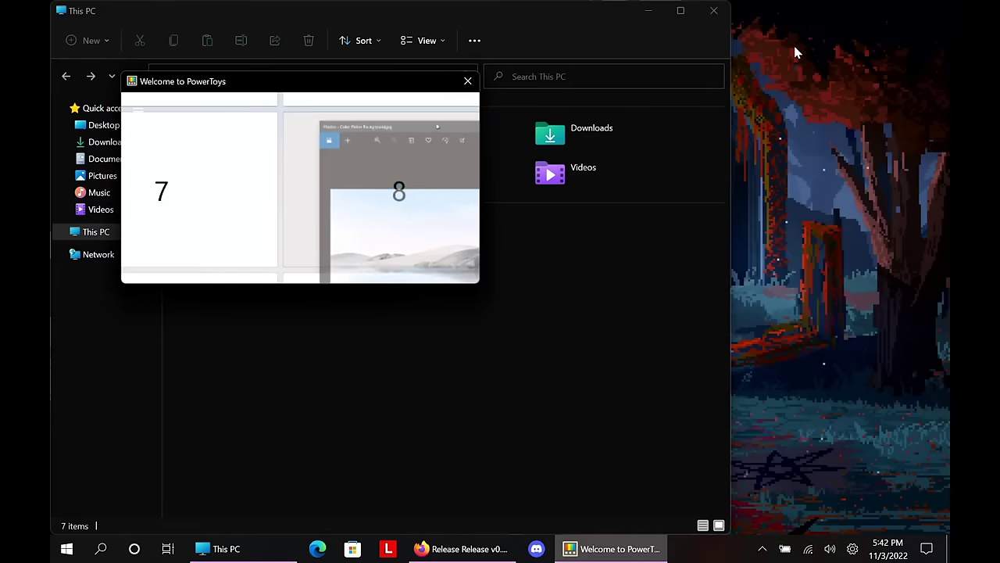
key("super+Right")
key("super+Up")
key("super+Right")
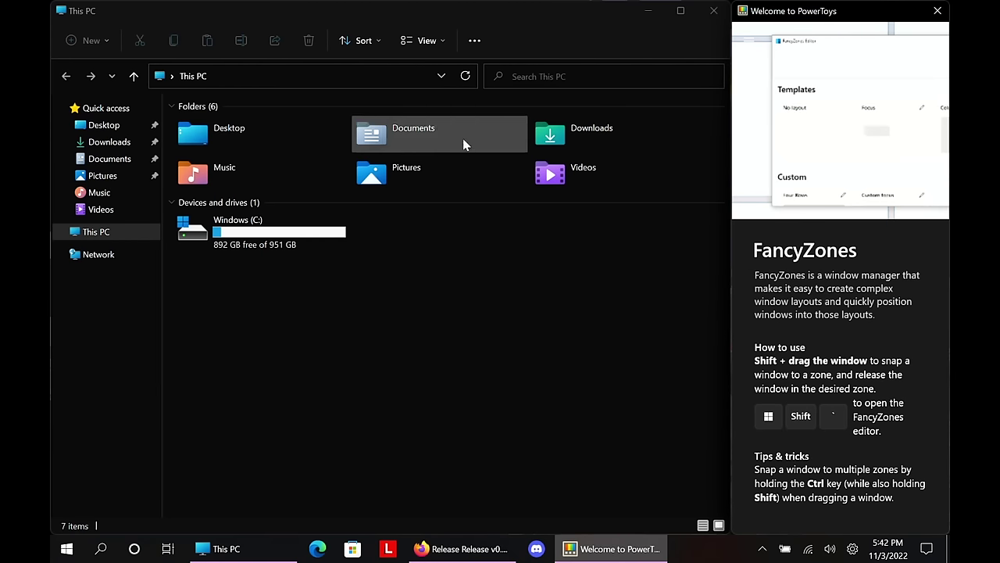
- Reopen the PowerToys settings, maximize the window, and show the PowerToys Run page
left_click(762, 549)
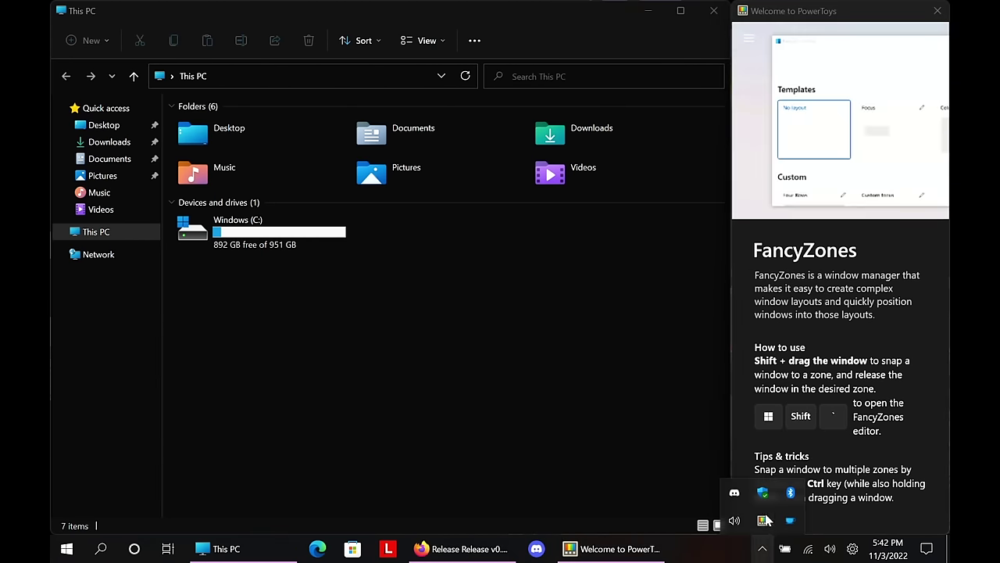
left_click(758, 519)
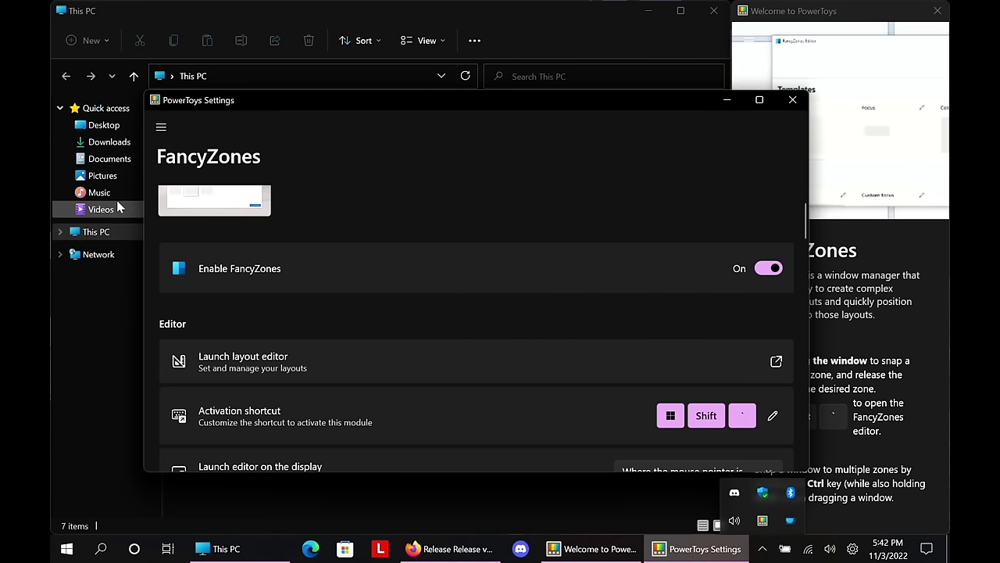
left_click_drag(304, 99, 427, 89)
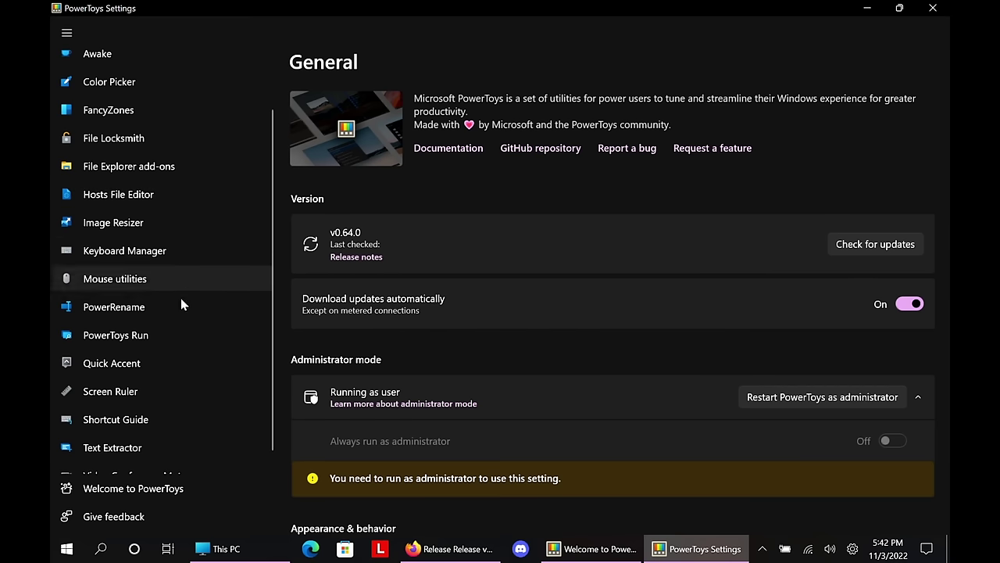
left_click(152, 329)
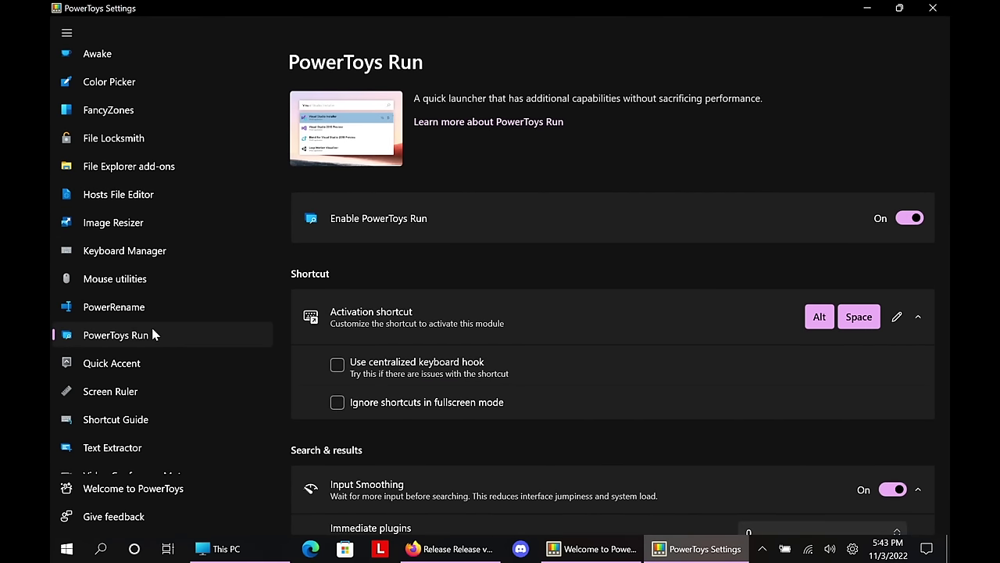
- Call up the PowerToys Run launcher and dismiss it, and compare it with the Start menu's search
key("alt+space")
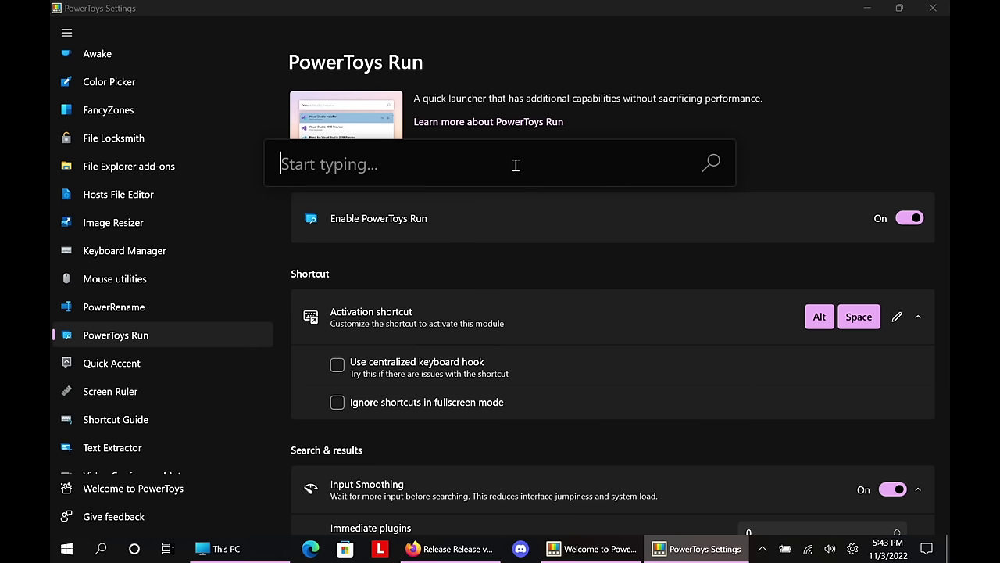
key("Escape")
key("super")
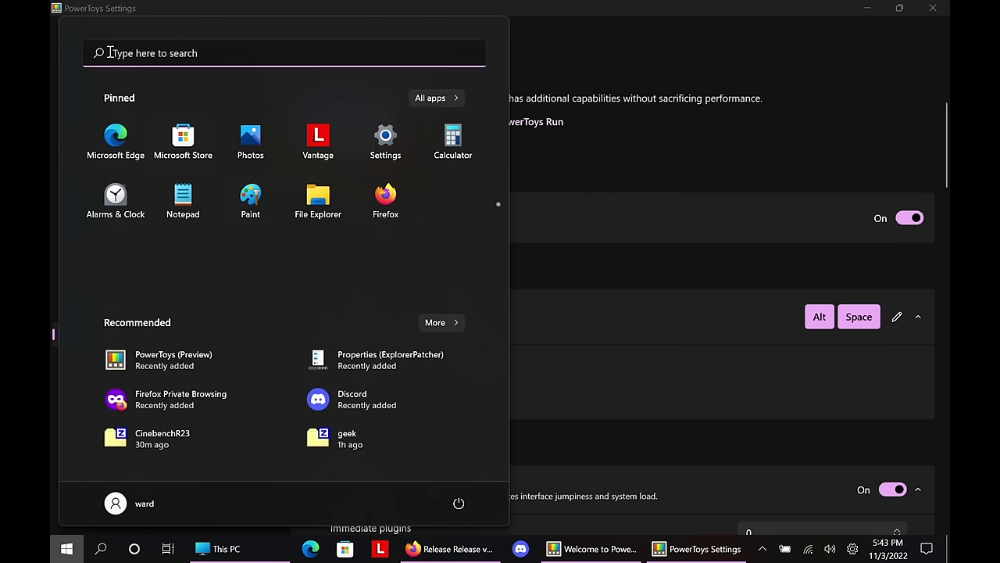
key("super")
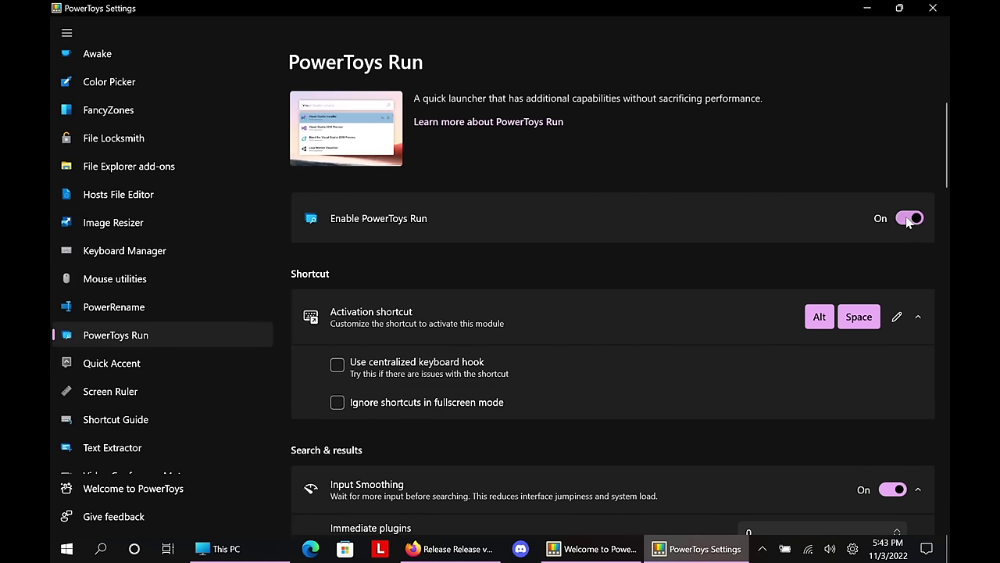
- Disable PowerToys Run and view the Quick Accent and Screen Ruler settings
left_click(909, 220)
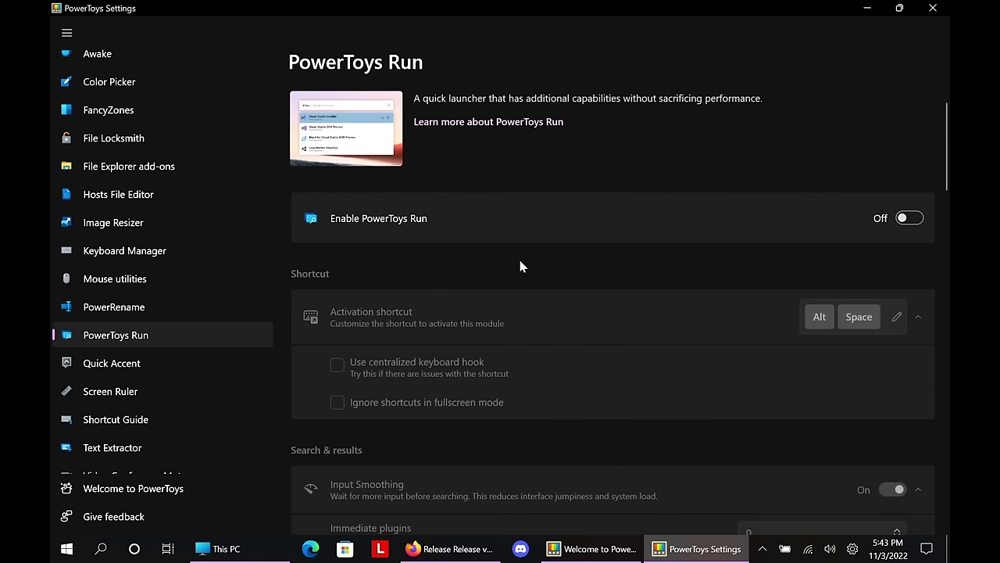
left_click(109, 367)
left_click(109, 395)
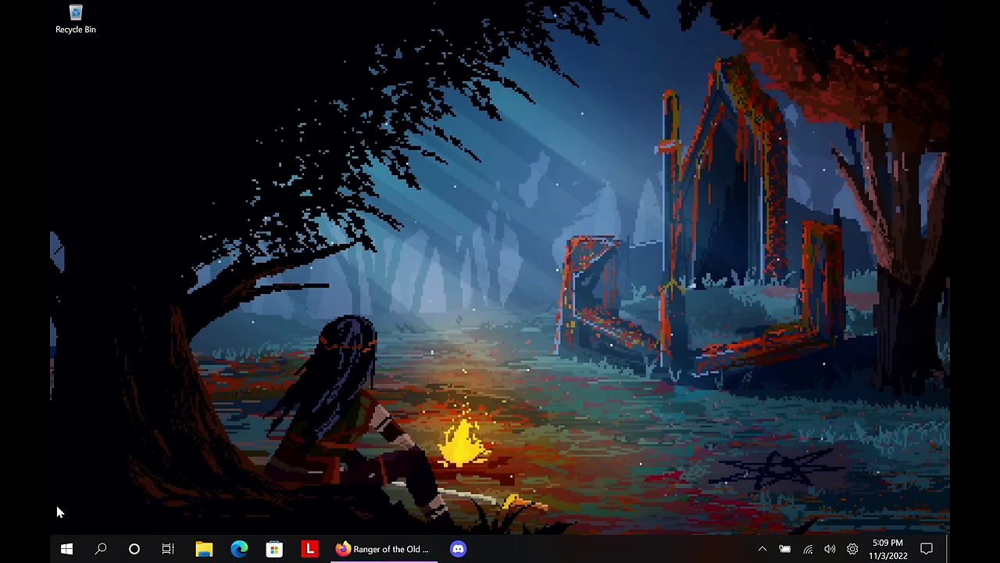
- Switch to Firefox and examine the price and description on the Mother Membrane gaming keyboard's product page
left_click(66, 550)
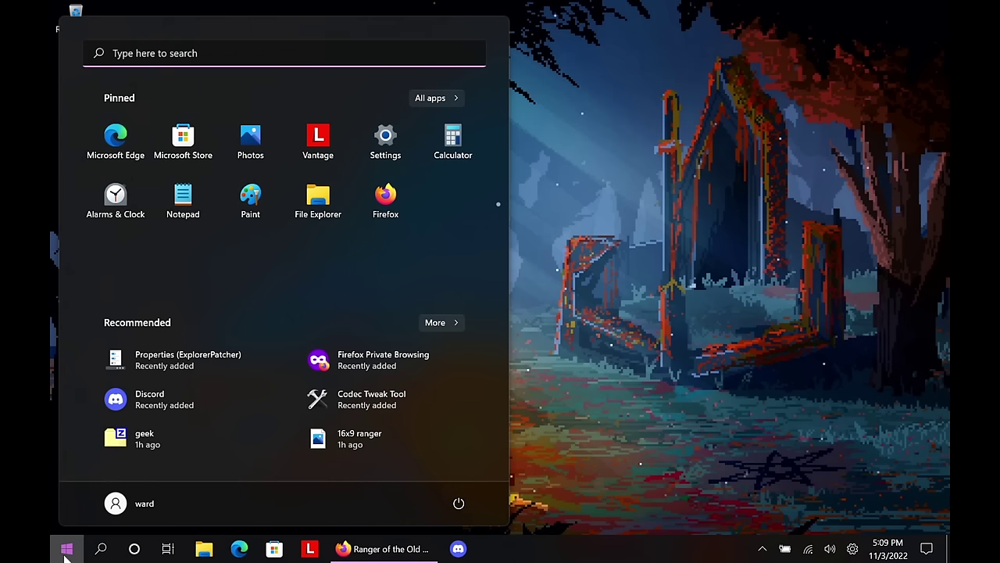
left_click(408, 555)
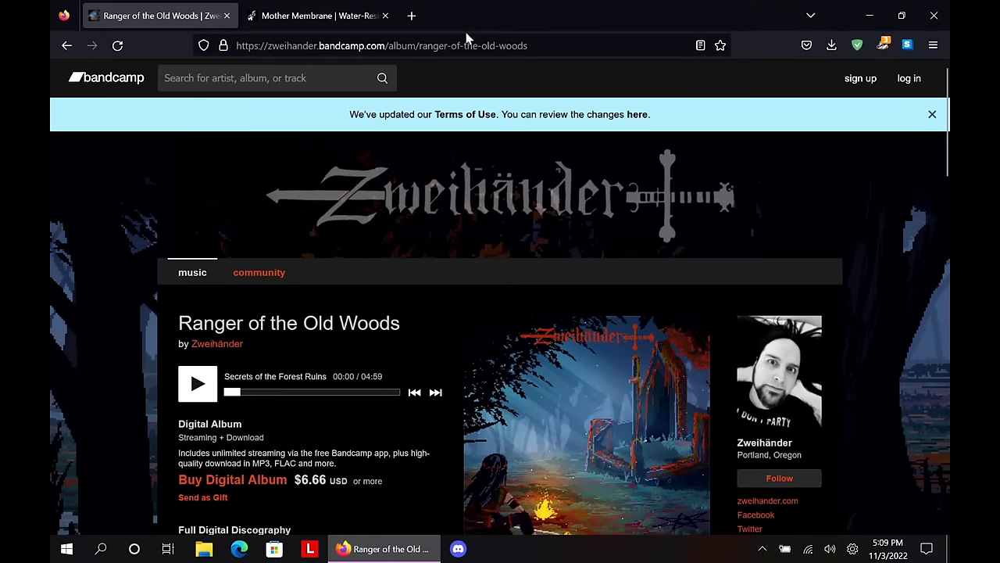
left_click(305, 20)
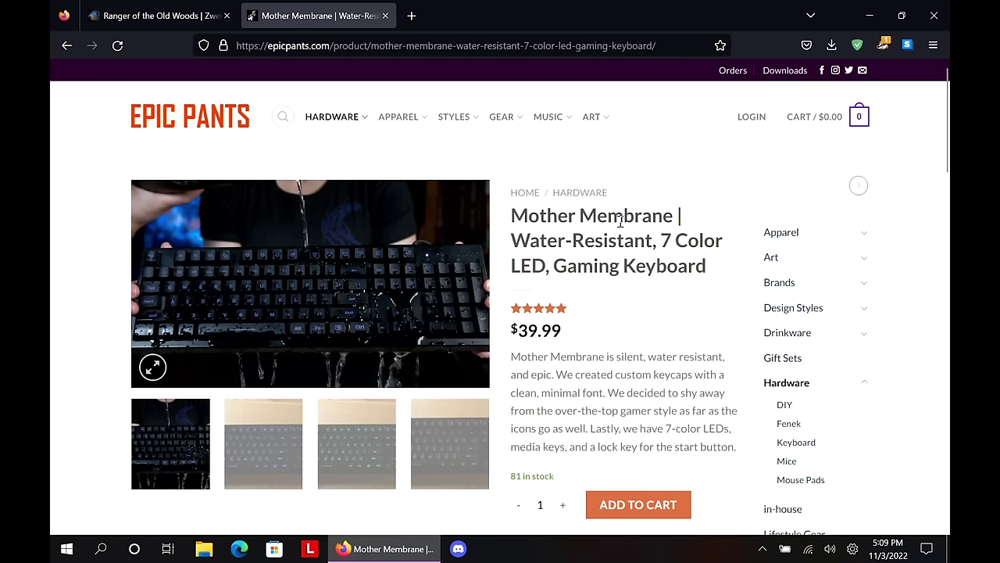
left_click_drag(573, 333, 513, 331)
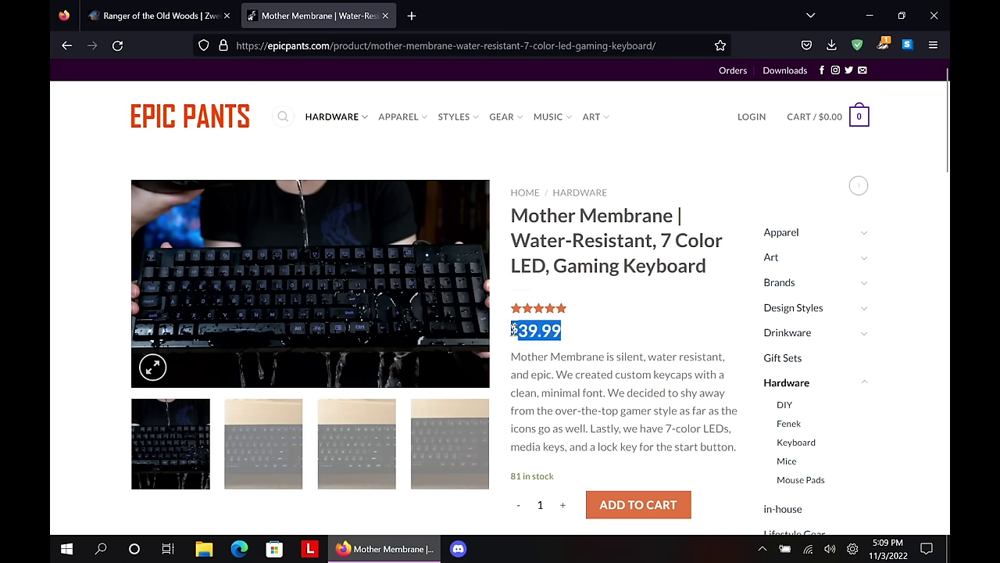
left_click(578, 336)
scroll(576, 338, "down", 2)
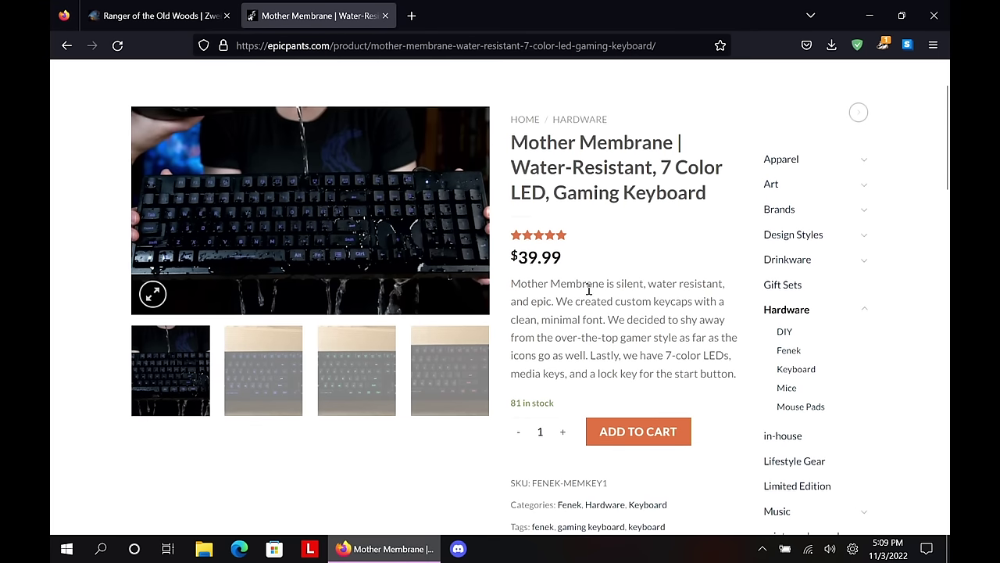
- Browse the enlarged photos of the Mother Membrane keyboard, close the gallery, and highlight the product's price
left_click(249, 221)
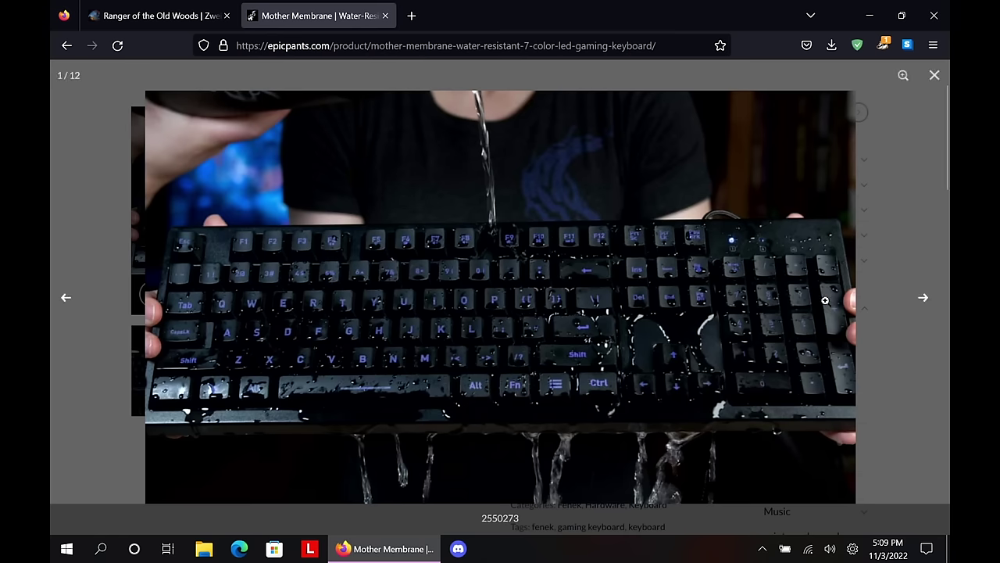
left_click(924, 301)
left_click(924, 302)
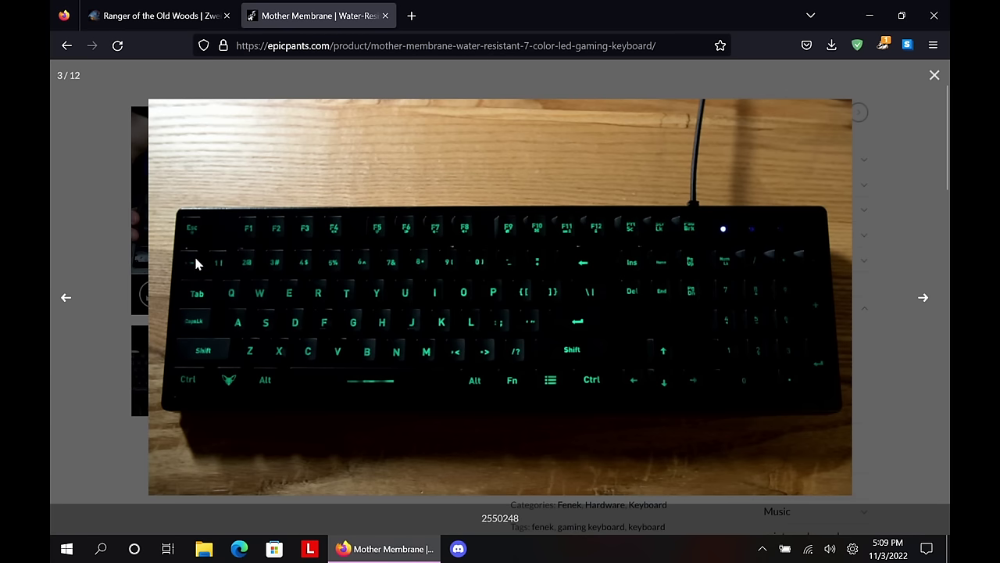
left_click(923, 304)
left_click(923, 305)
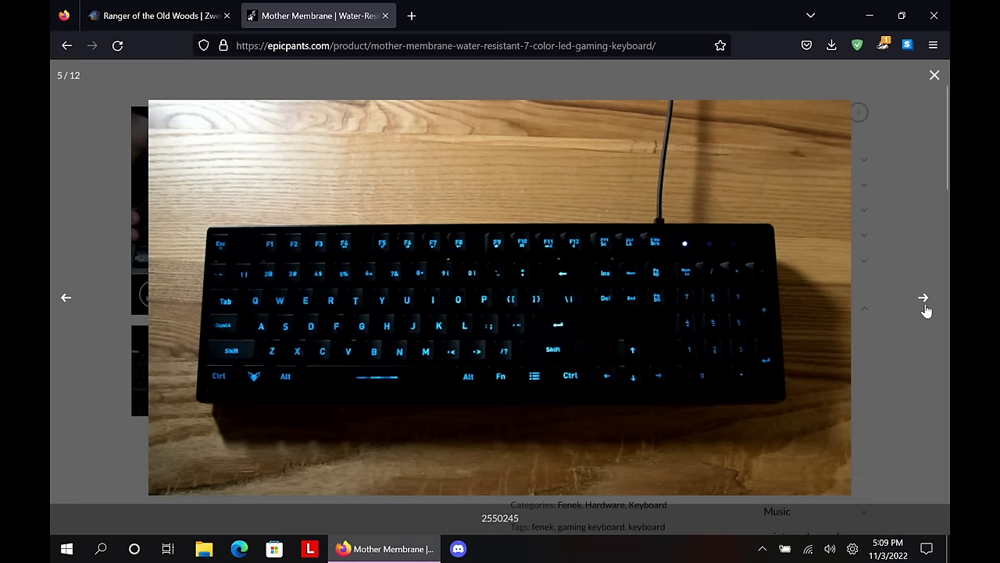
left_click(923, 305)
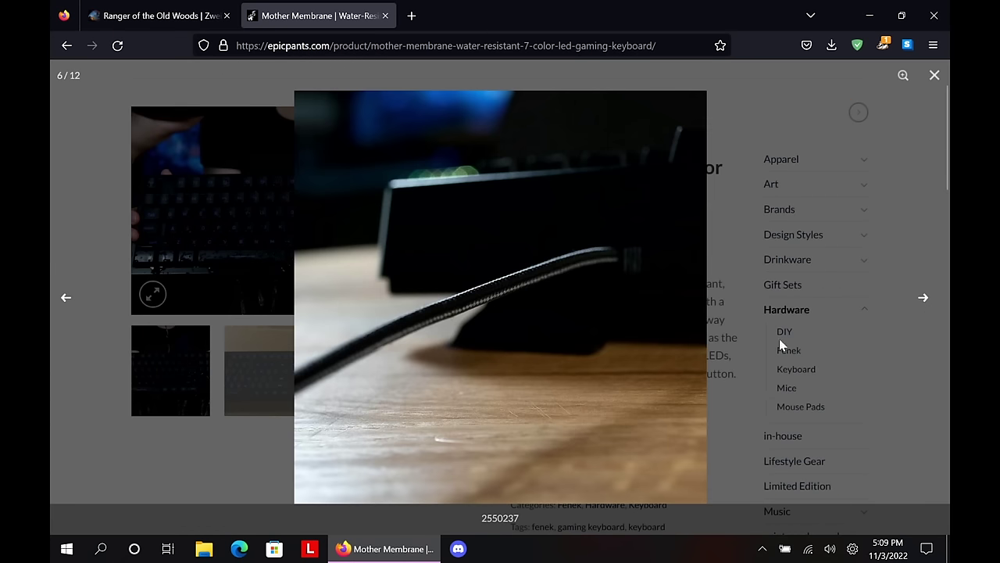
left_click(920, 299)
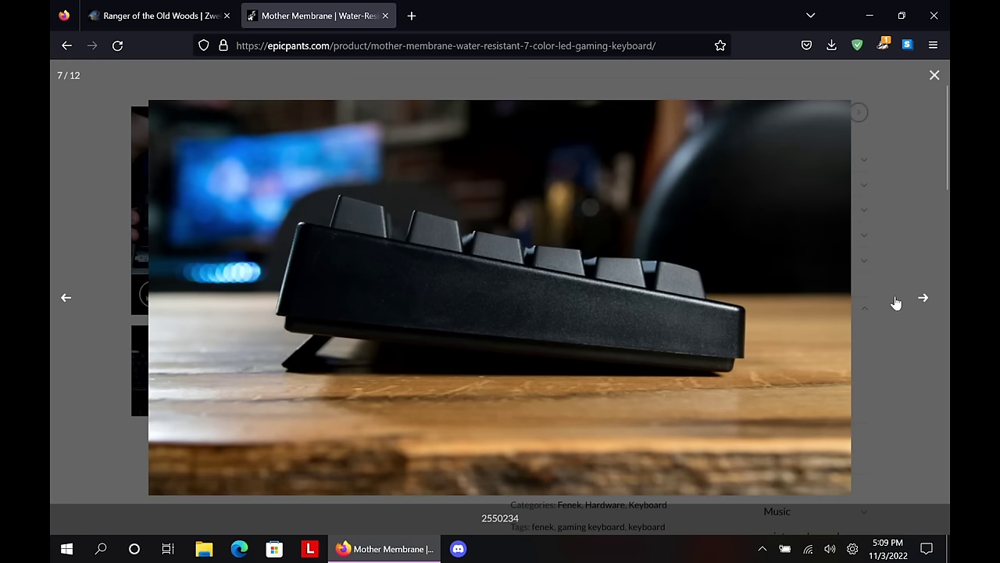
left_click(932, 76)
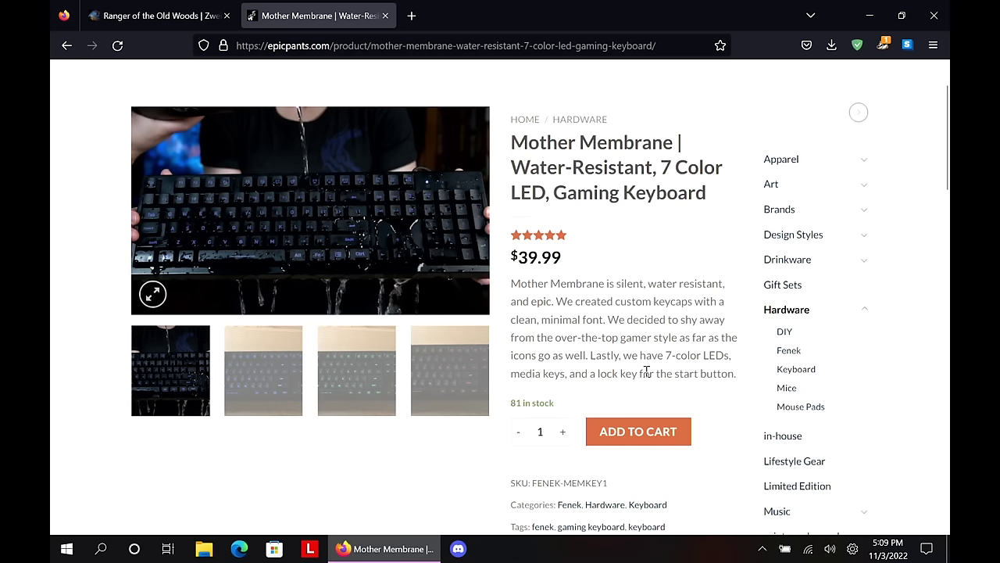
scroll(588, 387, "up", 2)
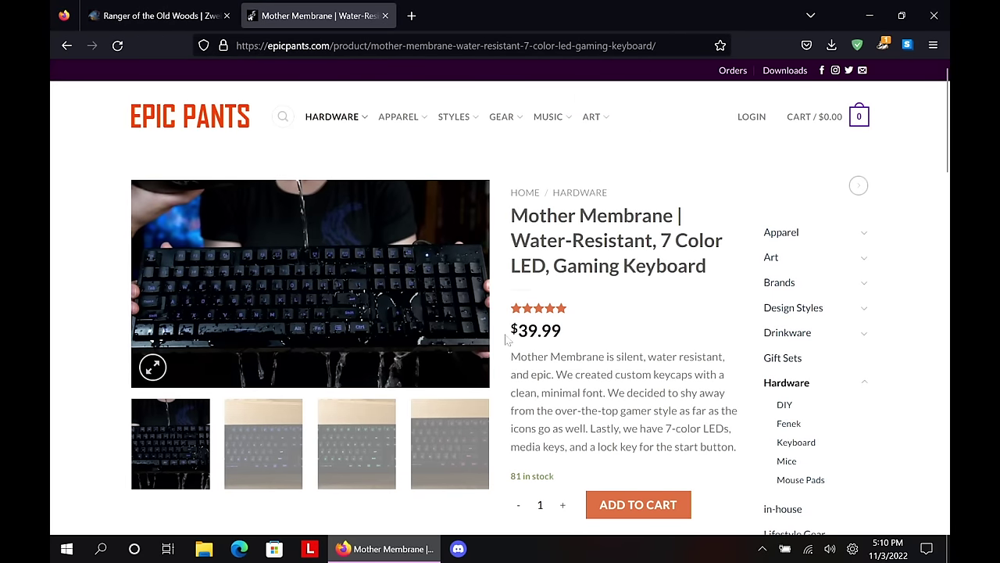
left_click_drag(506, 339, 630, 341)
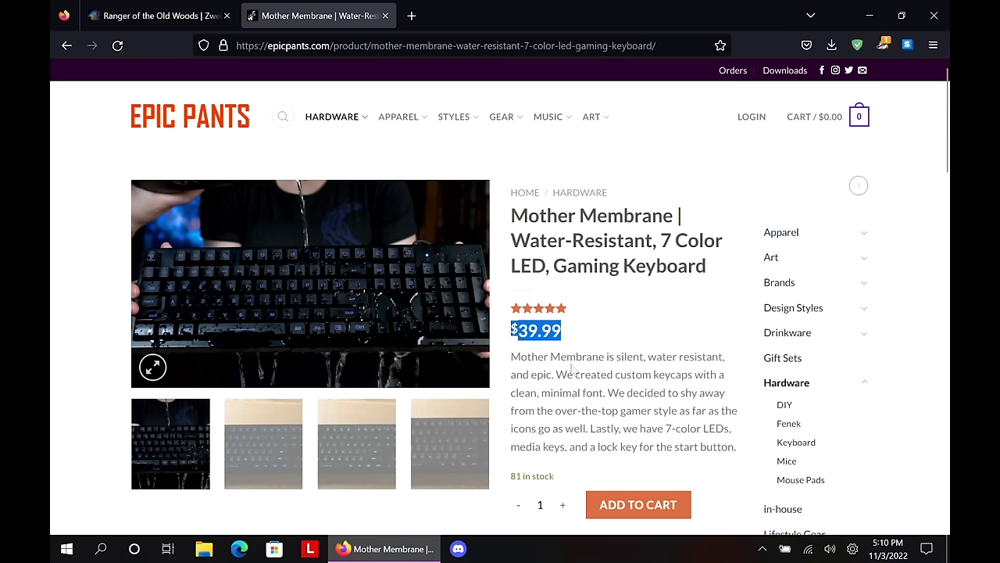
- Switch to the Ranger of the Old Woods album page on Bandcamp and look through its track list, prices and supporter comments
left_click(117, 16)
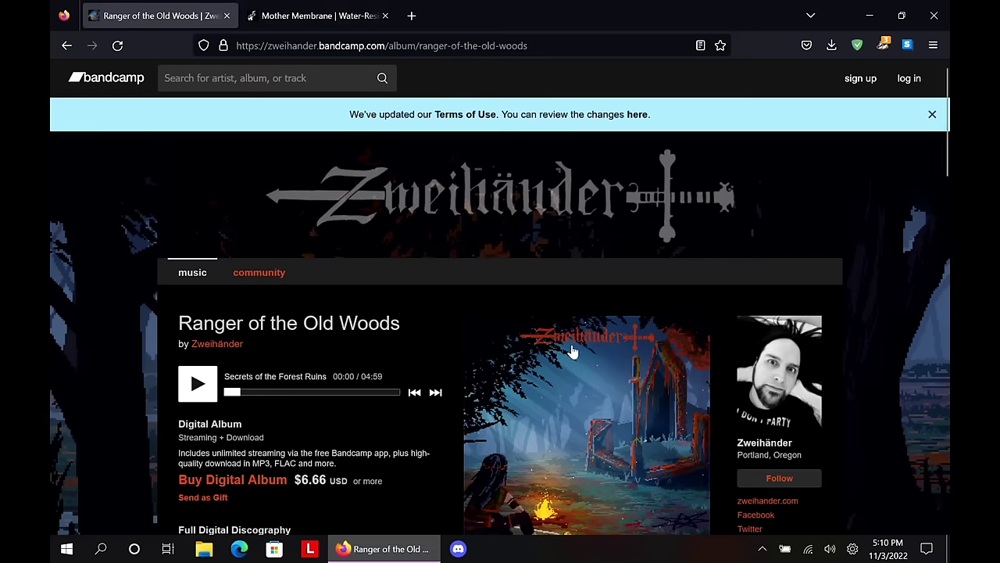
scroll(594, 356, "down", 2)
scroll(594, 356, "down", 1)
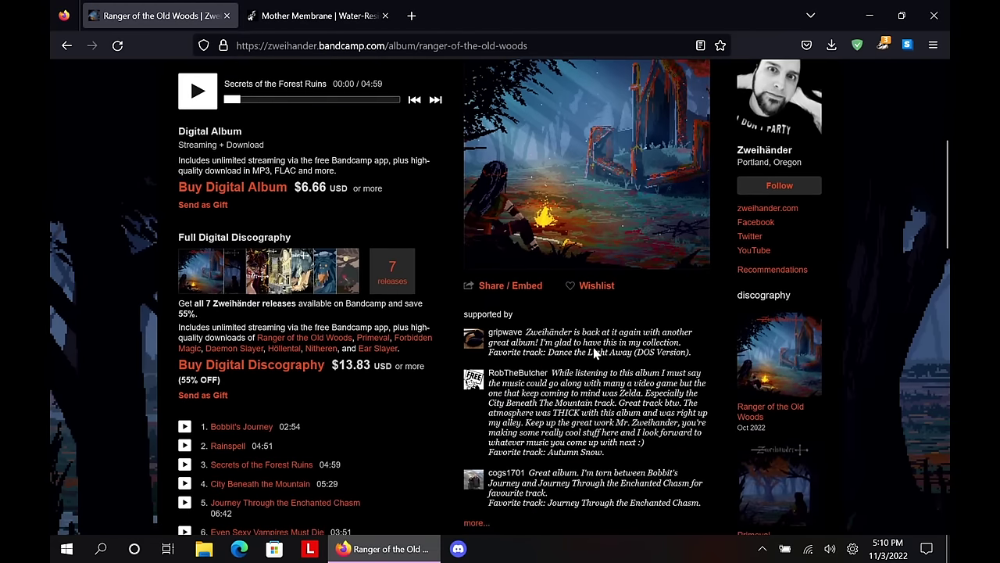
scroll(594, 350, "down", 4)
scroll(589, 379, "up", 5)
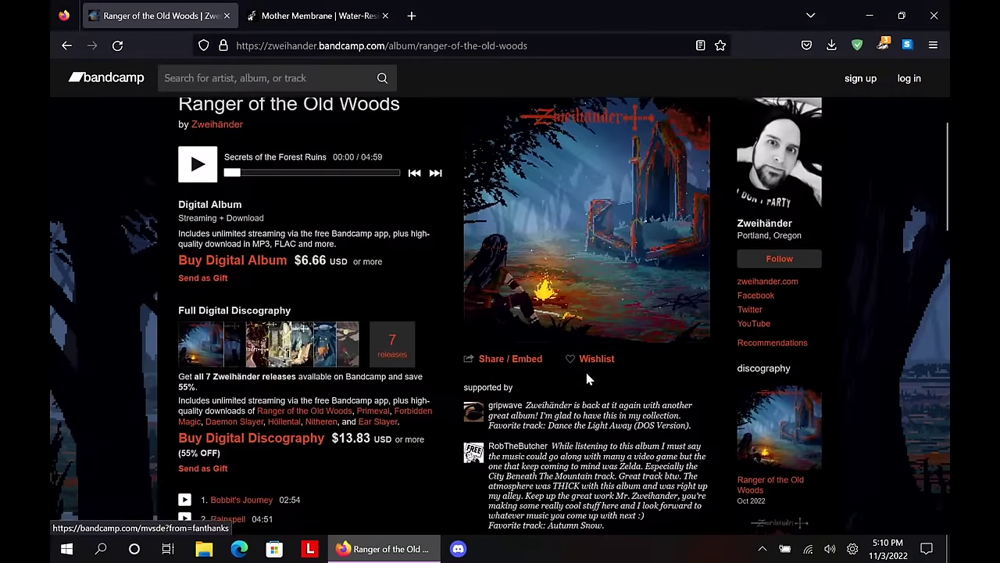
scroll(588, 377, "up", 2)
scroll(215, 265, "up", 1)
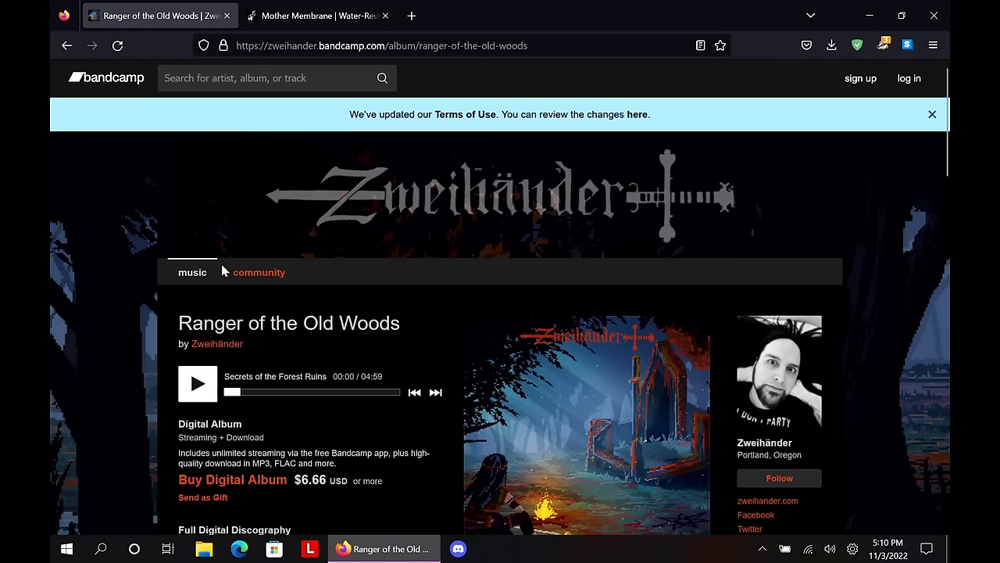
- Agree to and accept Bandcamp's updated Terms of Use, and minimize the browser to show the desktop
left_click(931, 115)
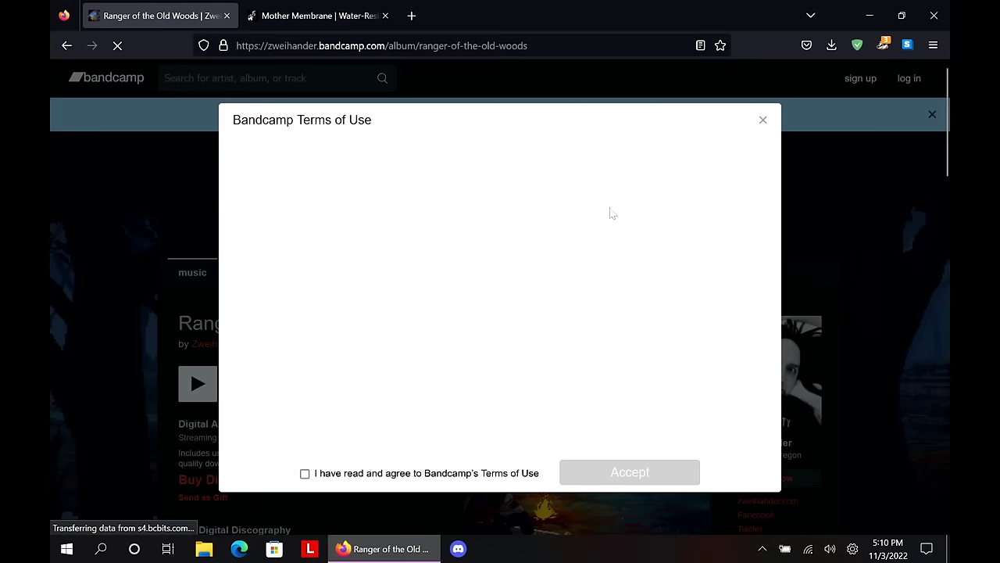
left_click(305, 474)
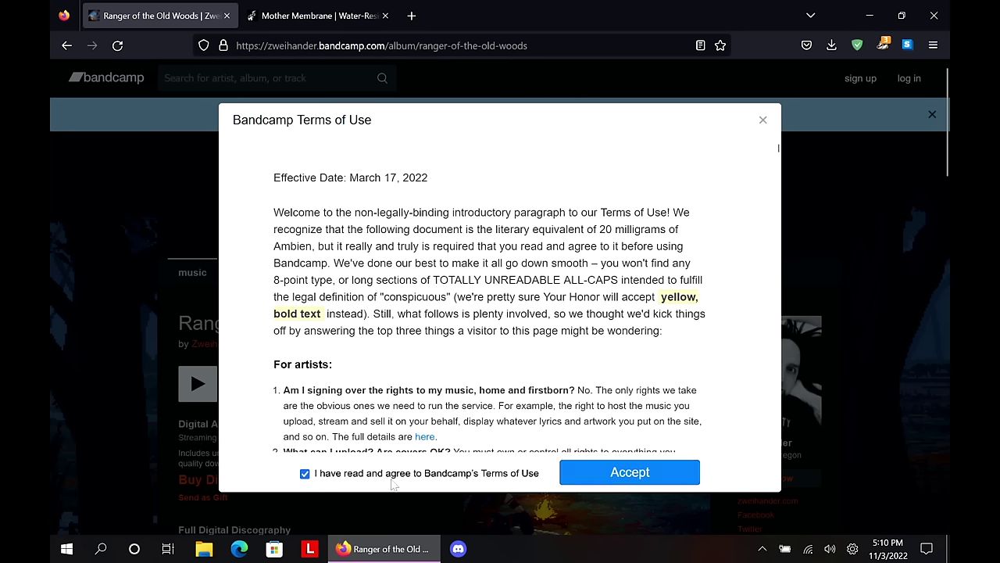
left_click(630, 472)
left_click(900, 130)
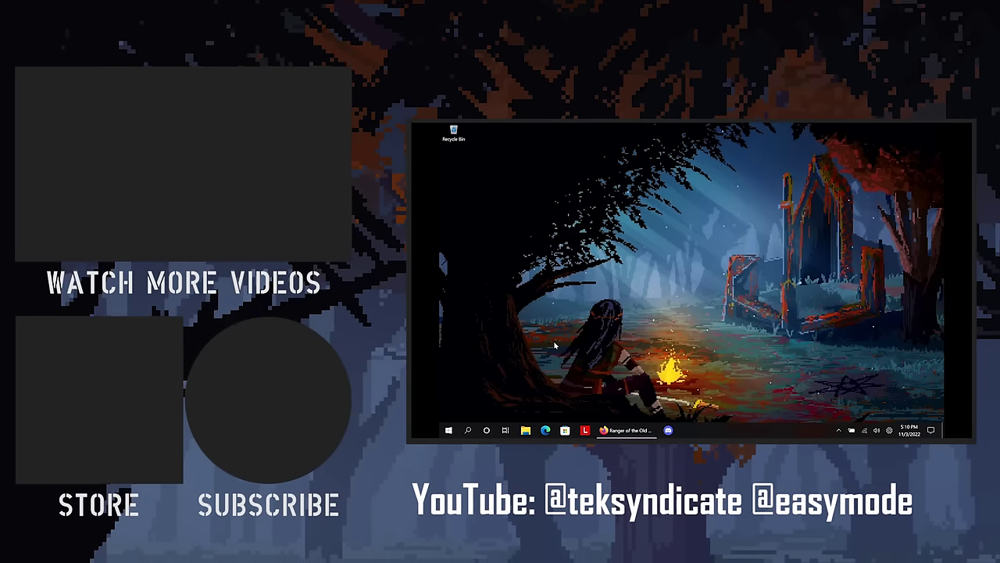